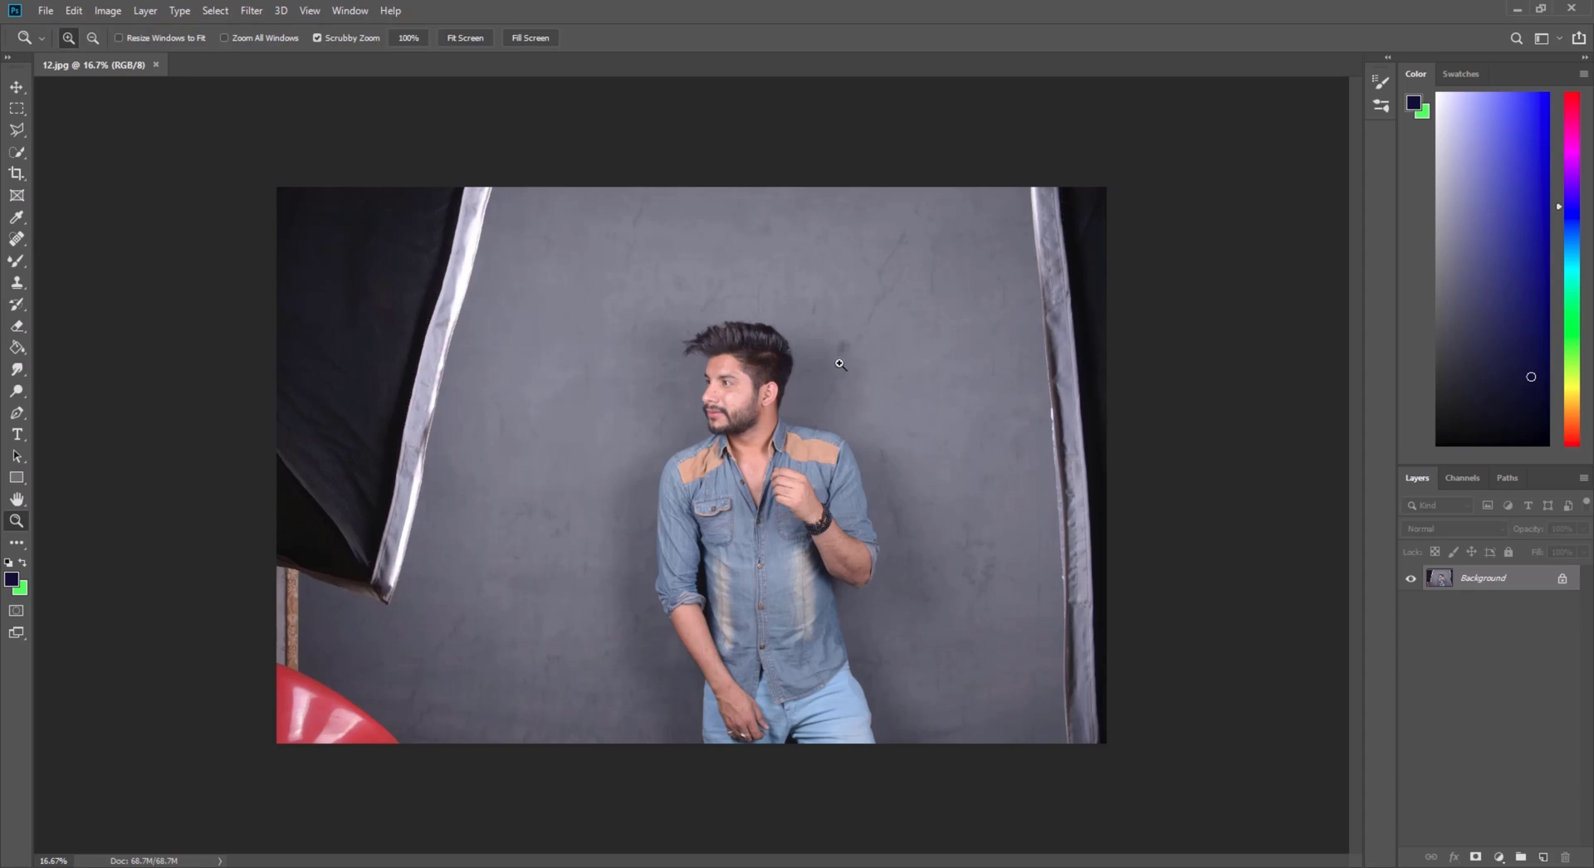
Remove the studio softbox along the photo's right edge with the Spot Healing Brush at size 1200, using Content-Aware
left_click(16, 239)
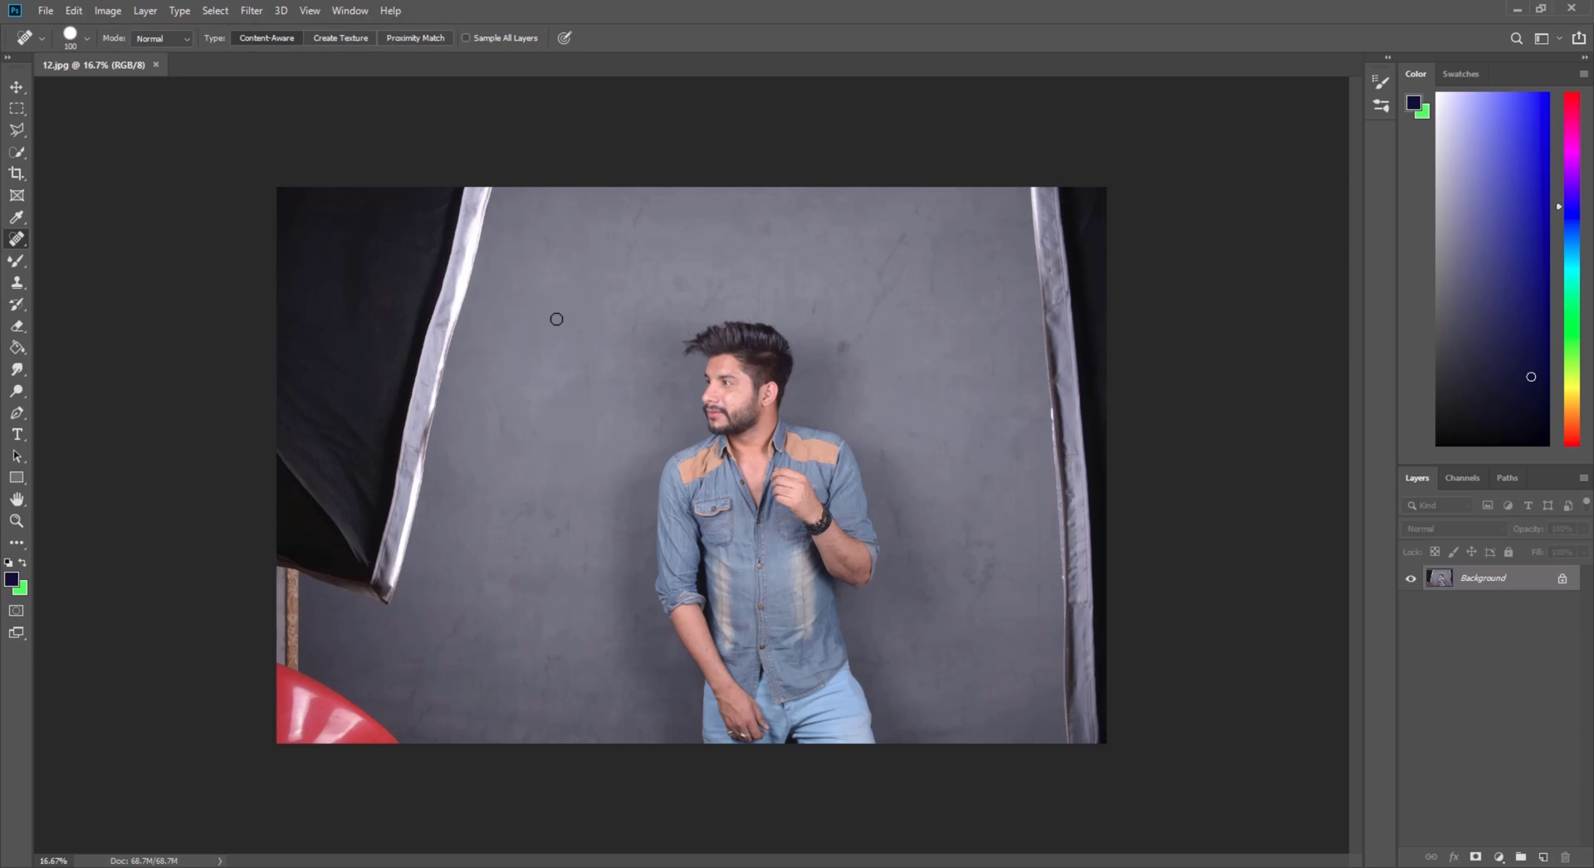
key("bracketright")
key("bracketright")
key("bracketright")
key("bracketright")
key("bracketright")
key("bracketright")
key("bracketright")
key("bracketright")
key("bracketright")
key("bracketright")
mouse_move(1050, 214)
left_mouse_down()
mouse_move(1090, 499)
mouse_move(1130, 614)
mouse_move(1124, 731)
left_mouse_up()
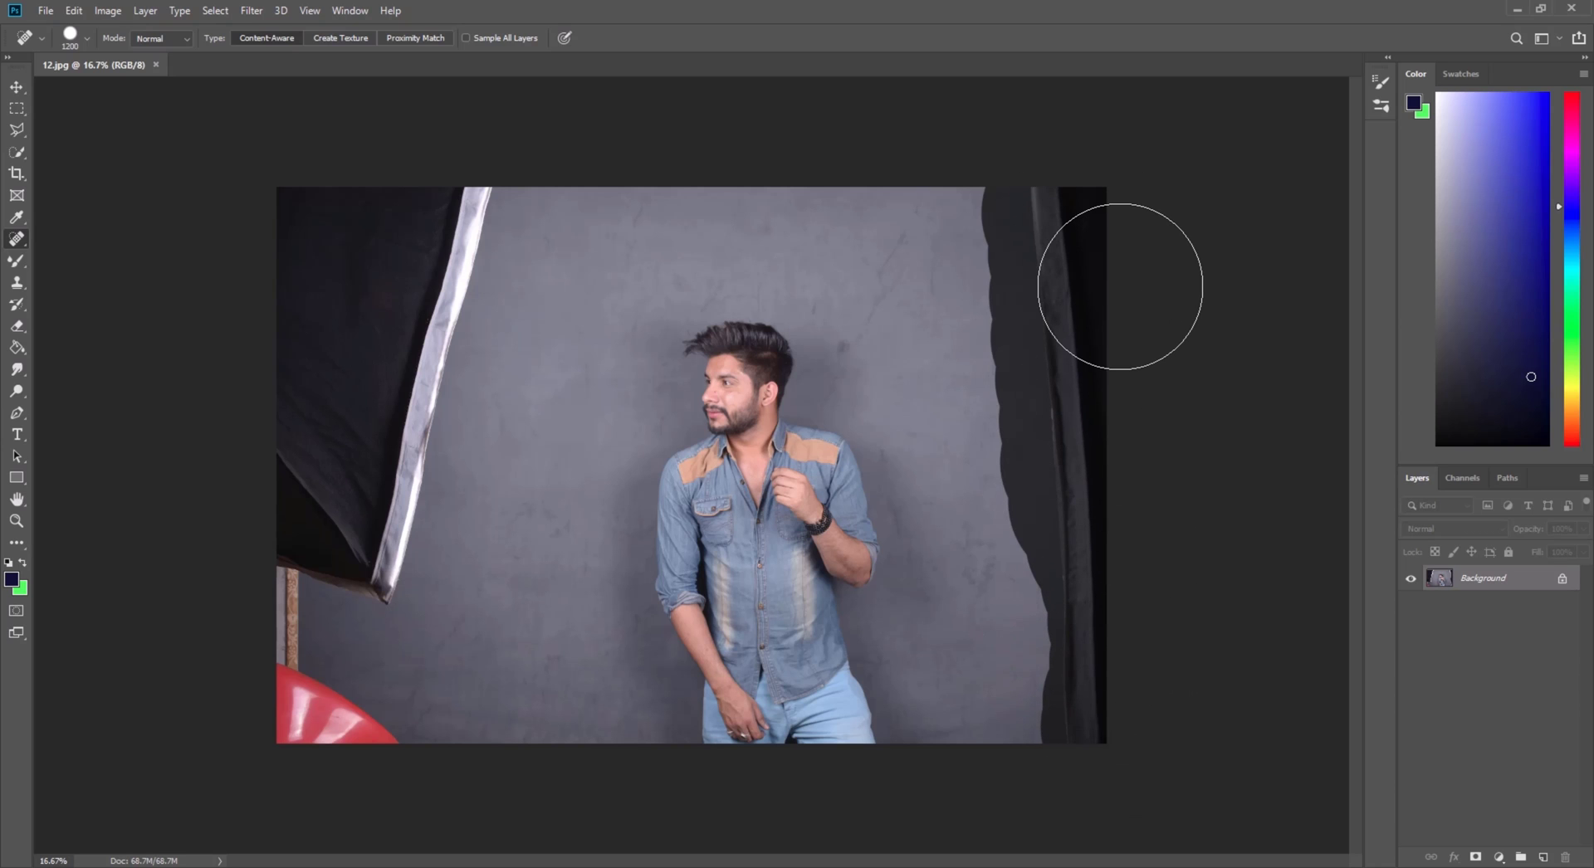
left_click_drag(1120, 286, 1120, 286)
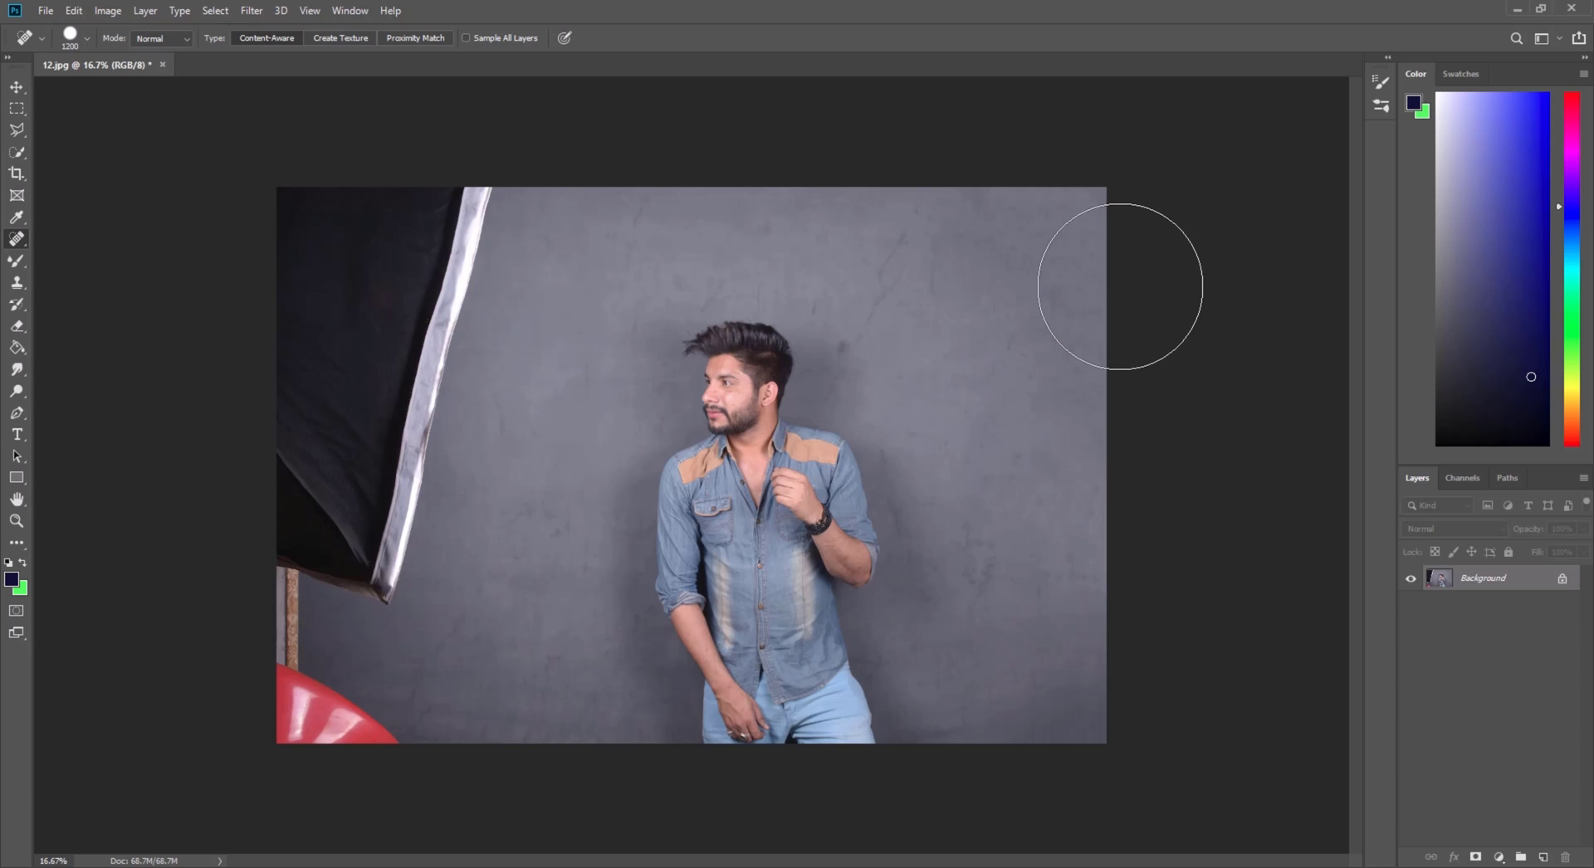
Heal away the large softbox and the red object on the photo's left side with the size 1200 brush
mouse_move(498, 212)
left_mouse_down()
mouse_move(357, 581)
mouse_move(321, 256)
left_mouse_up()
mouse_move(308, 523)
left_mouse_down()
mouse_move(283, 676)
mouse_move(366, 737)
left_mouse_up()
left_click_drag(275, 709, 414, 444)
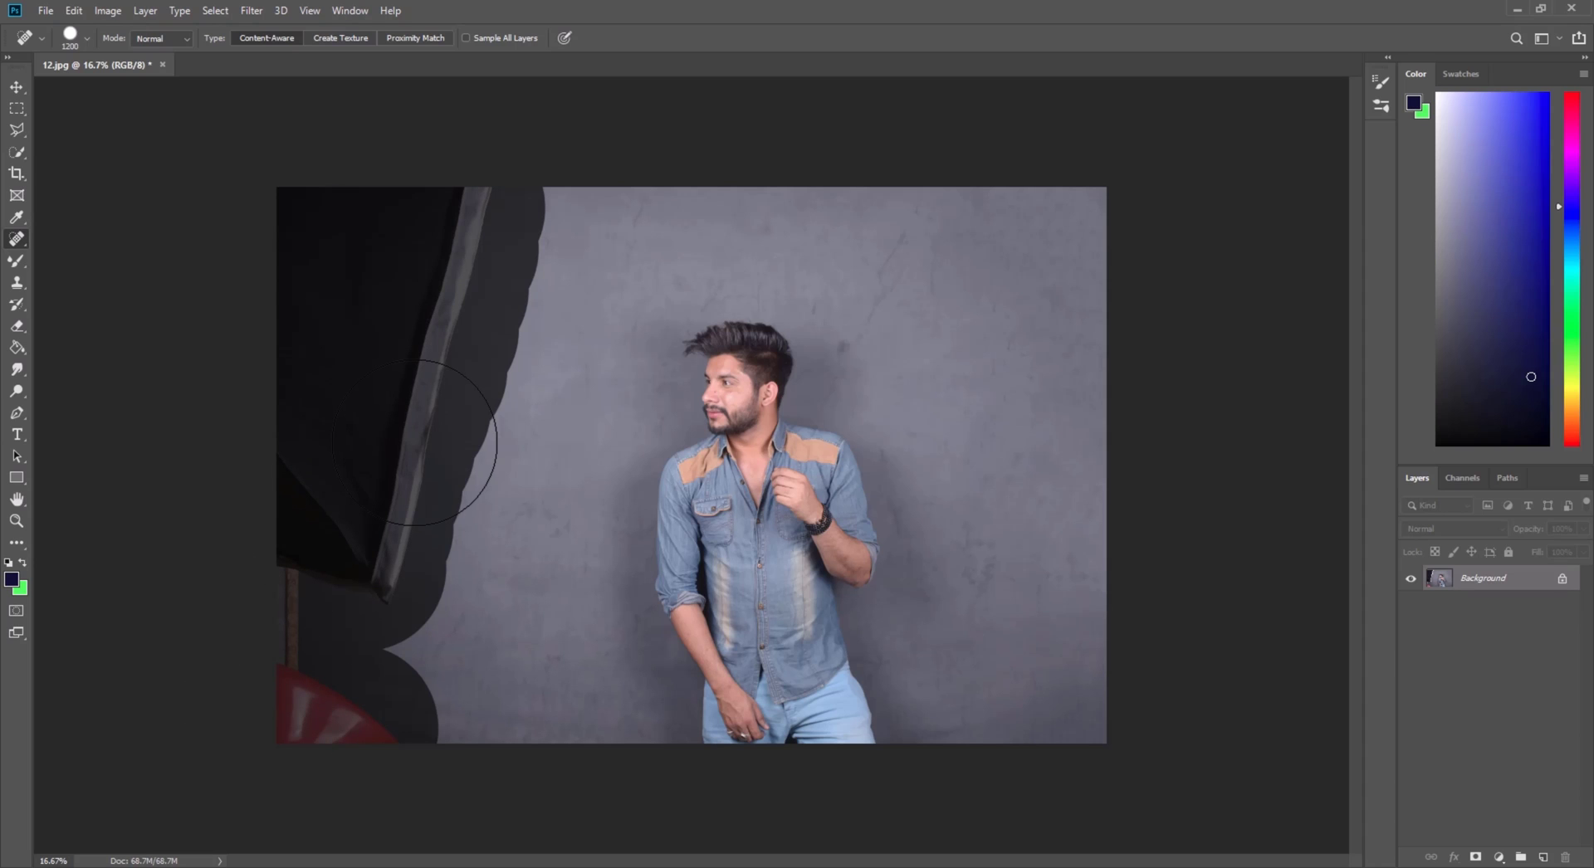
mouse_move(414, 443)
left_mouse_down()
mouse_move(498, 420)
mouse_move(508, 398)
left_mouse_up()
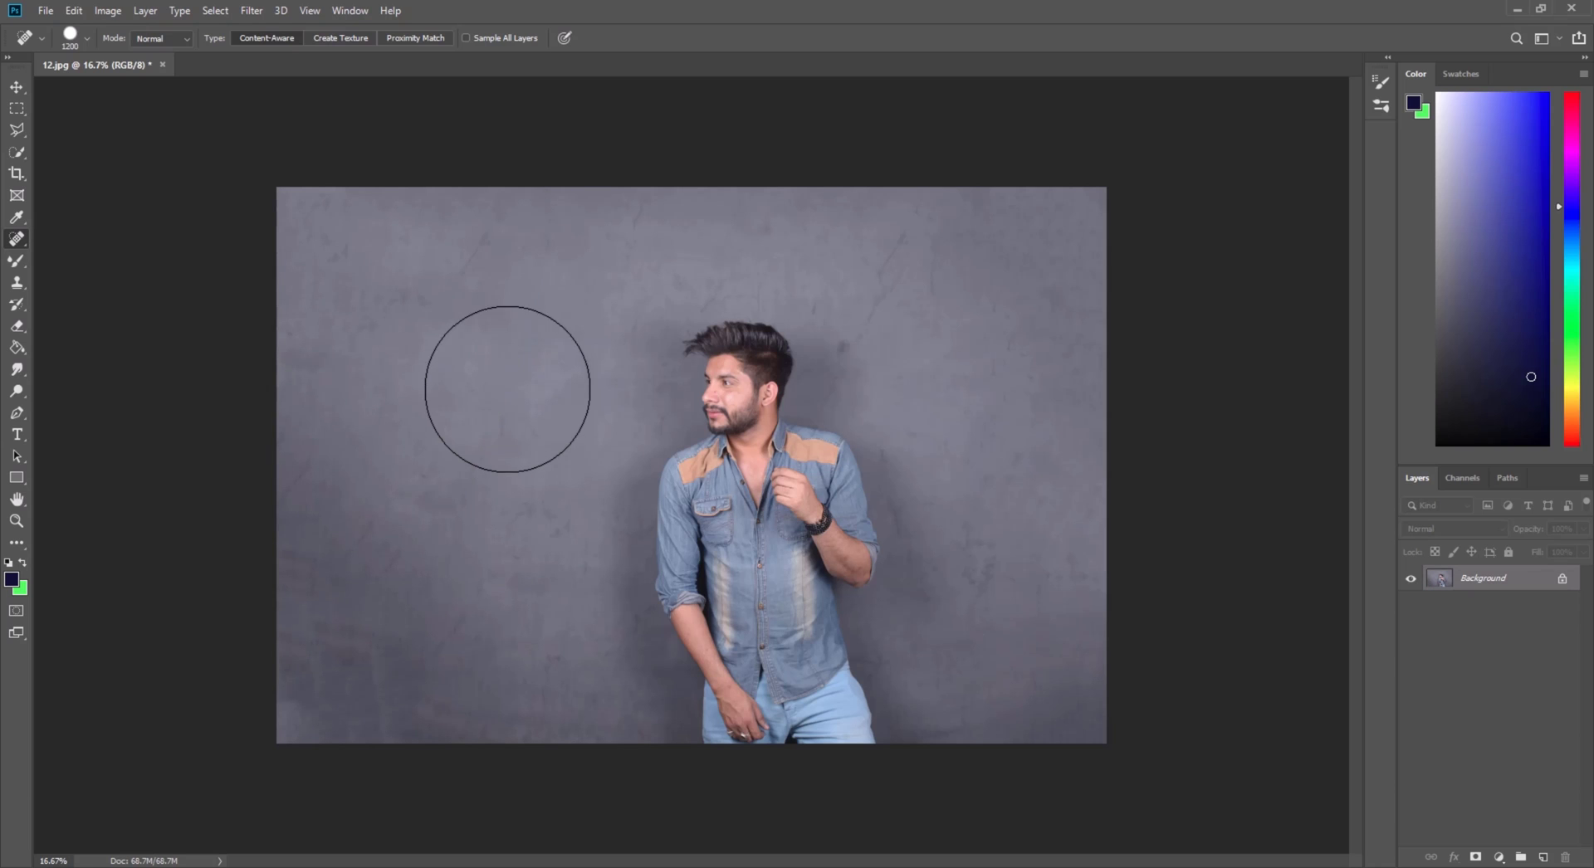
Examine the man's face, hair and upper body up close for skin blemishes and stray hair
left_click(14, 523)
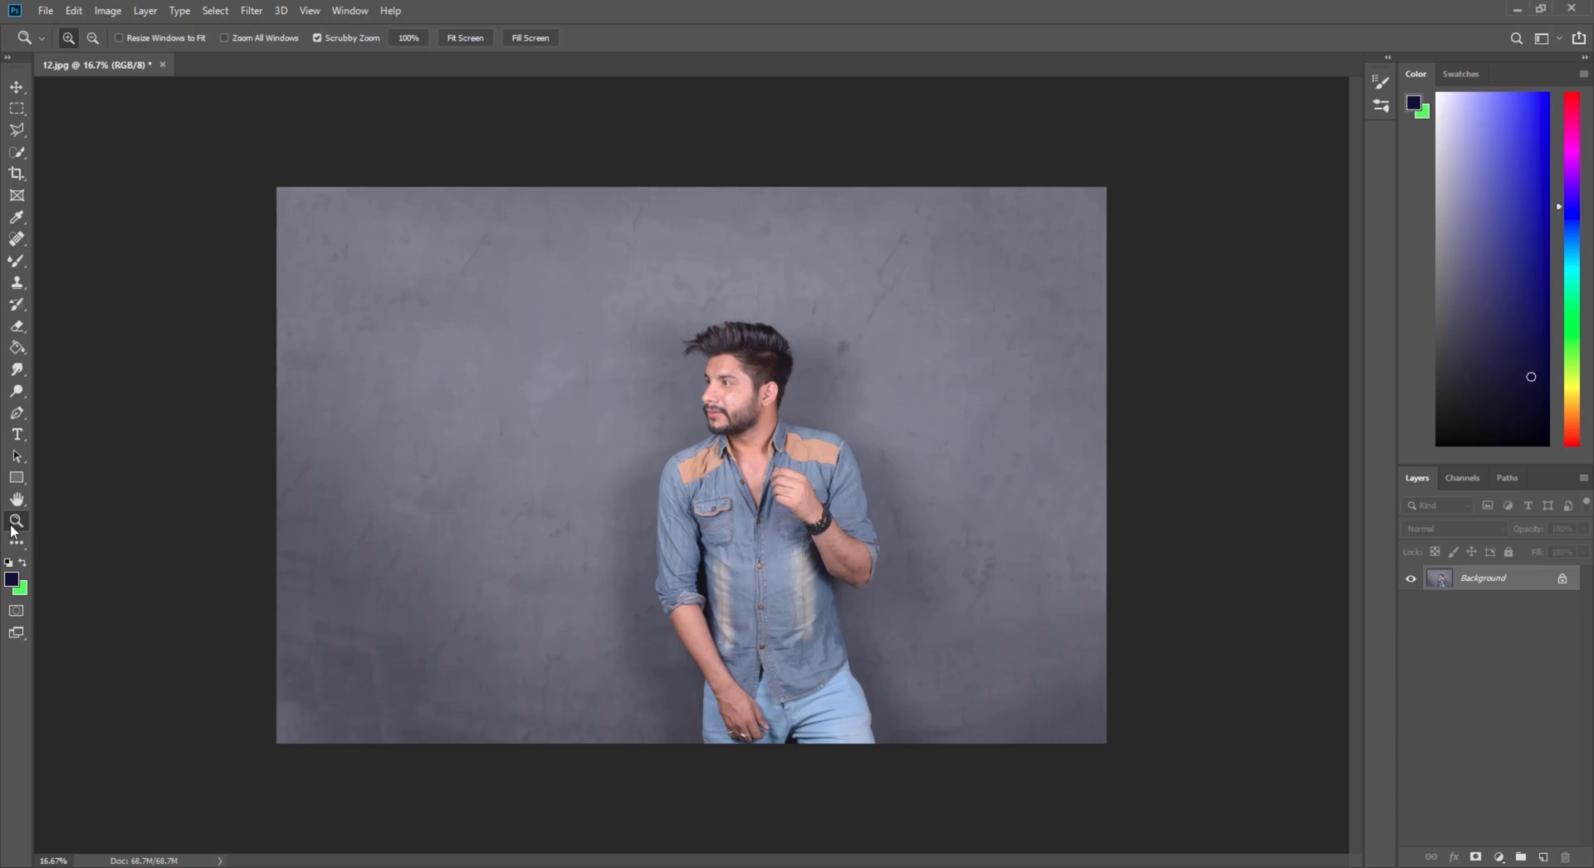
left_click(743, 408)
left_click(744, 403)
left_click(748, 392)
left_click(750, 399)
scroll(783, 456, "up", 3)
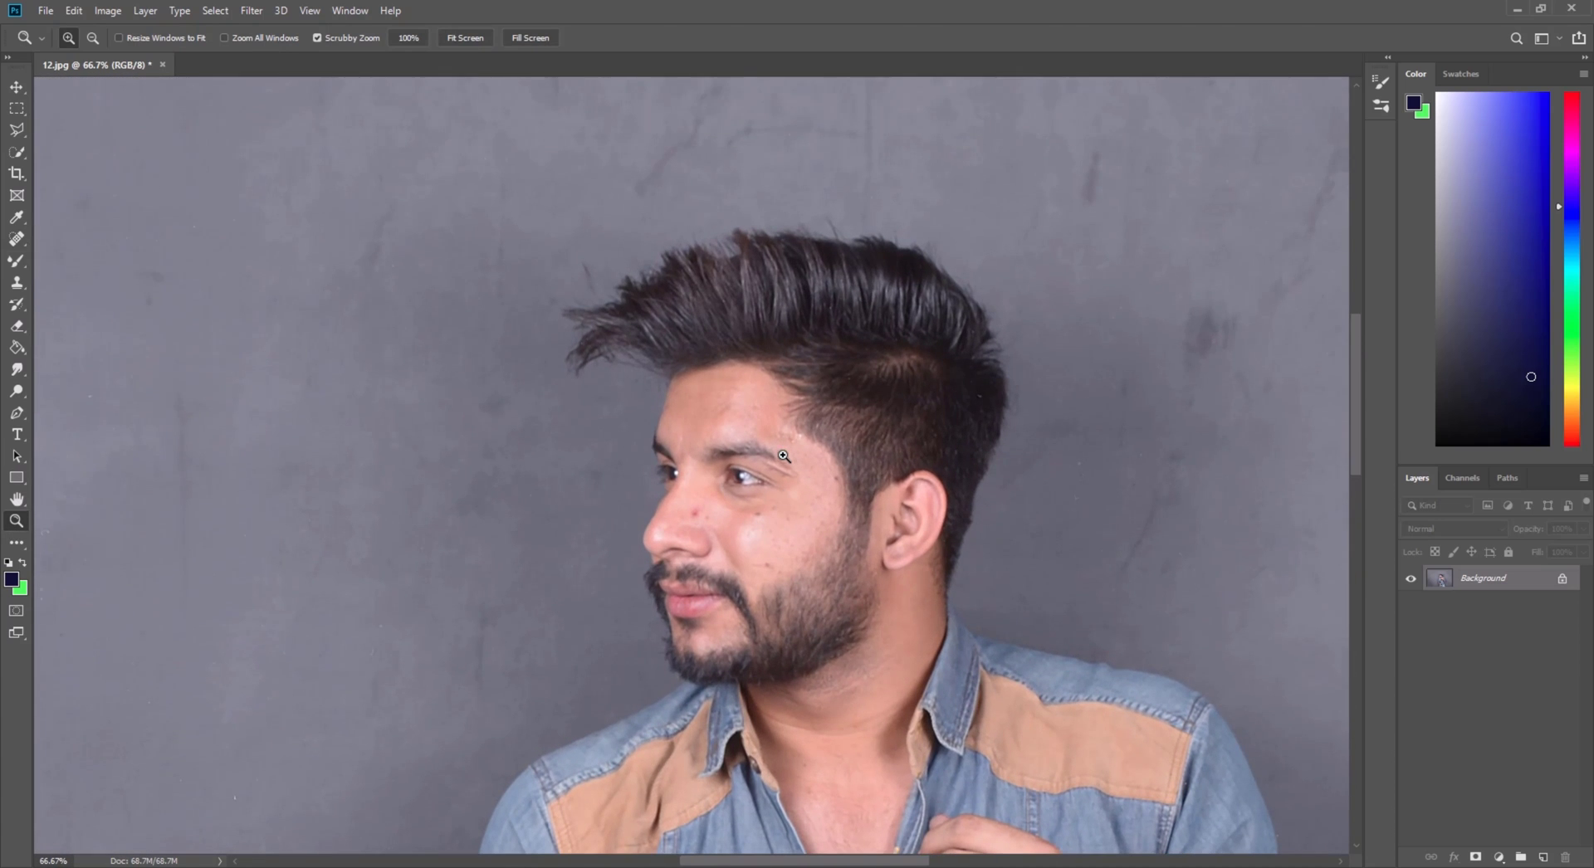
left_click(848, 372)
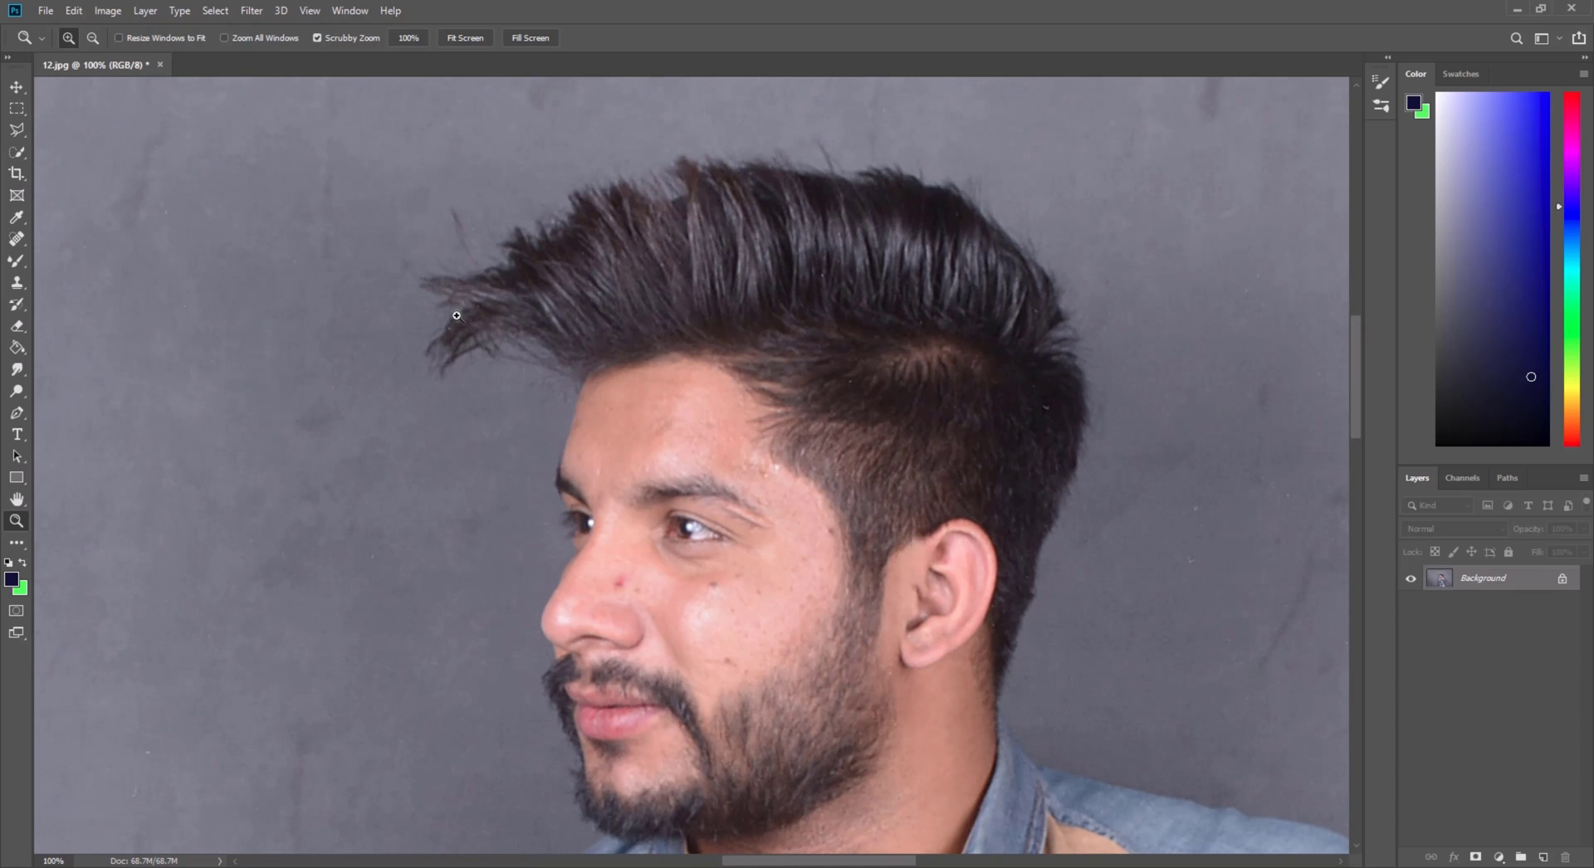
left_click(751, 583)
left_click(751, 583)
left_click(751, 583)
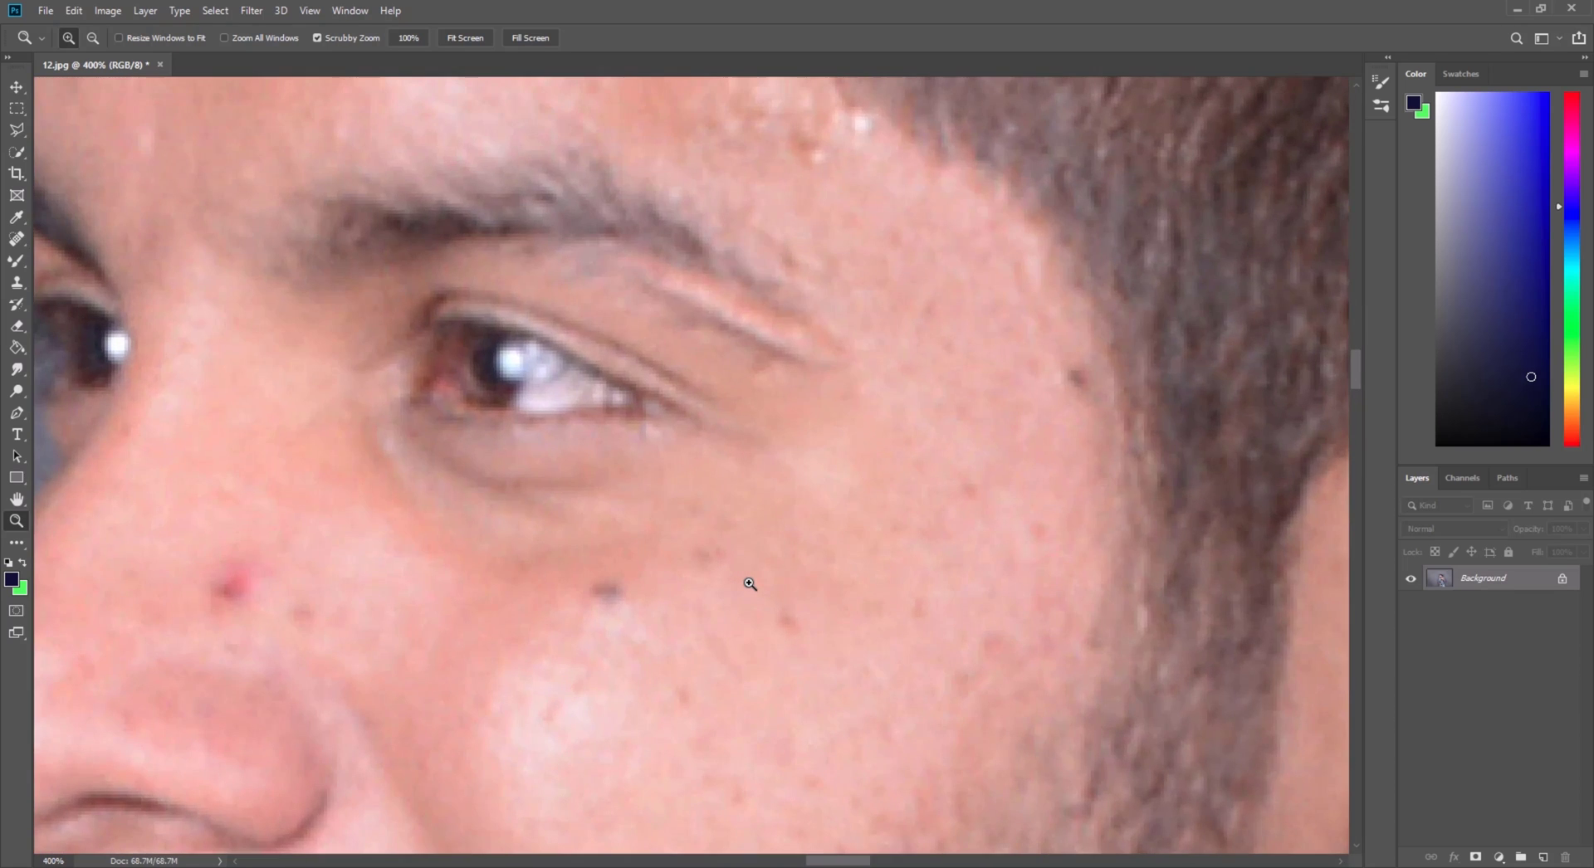
right_click(775, 527)
left_click(791, 541)
left_click(772, 305)
left_click(772, 305)
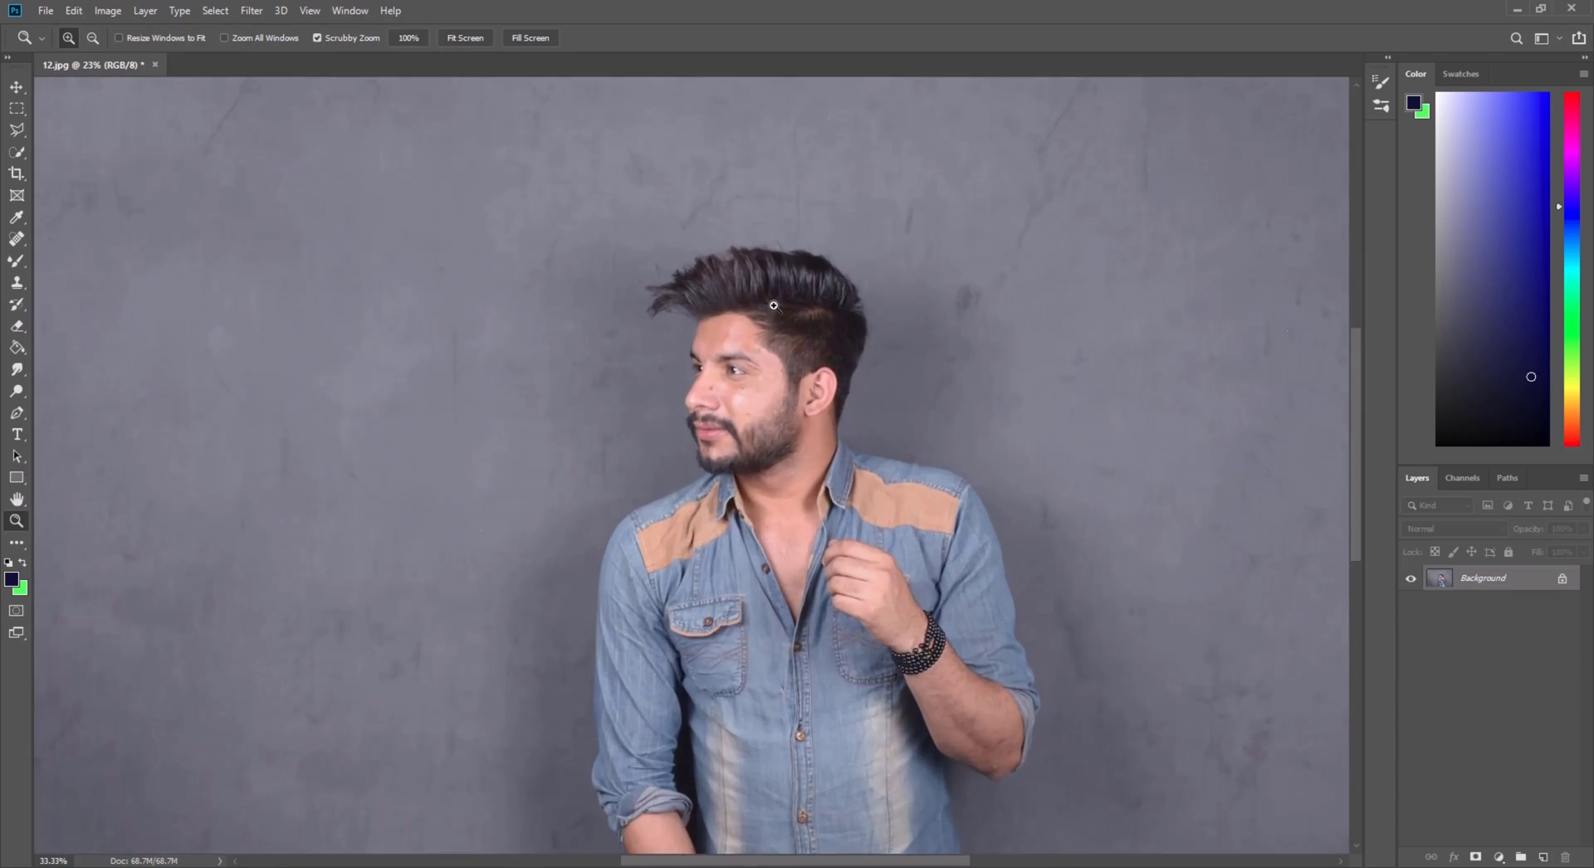
left_click(772, 305)
left_click(772, 306)
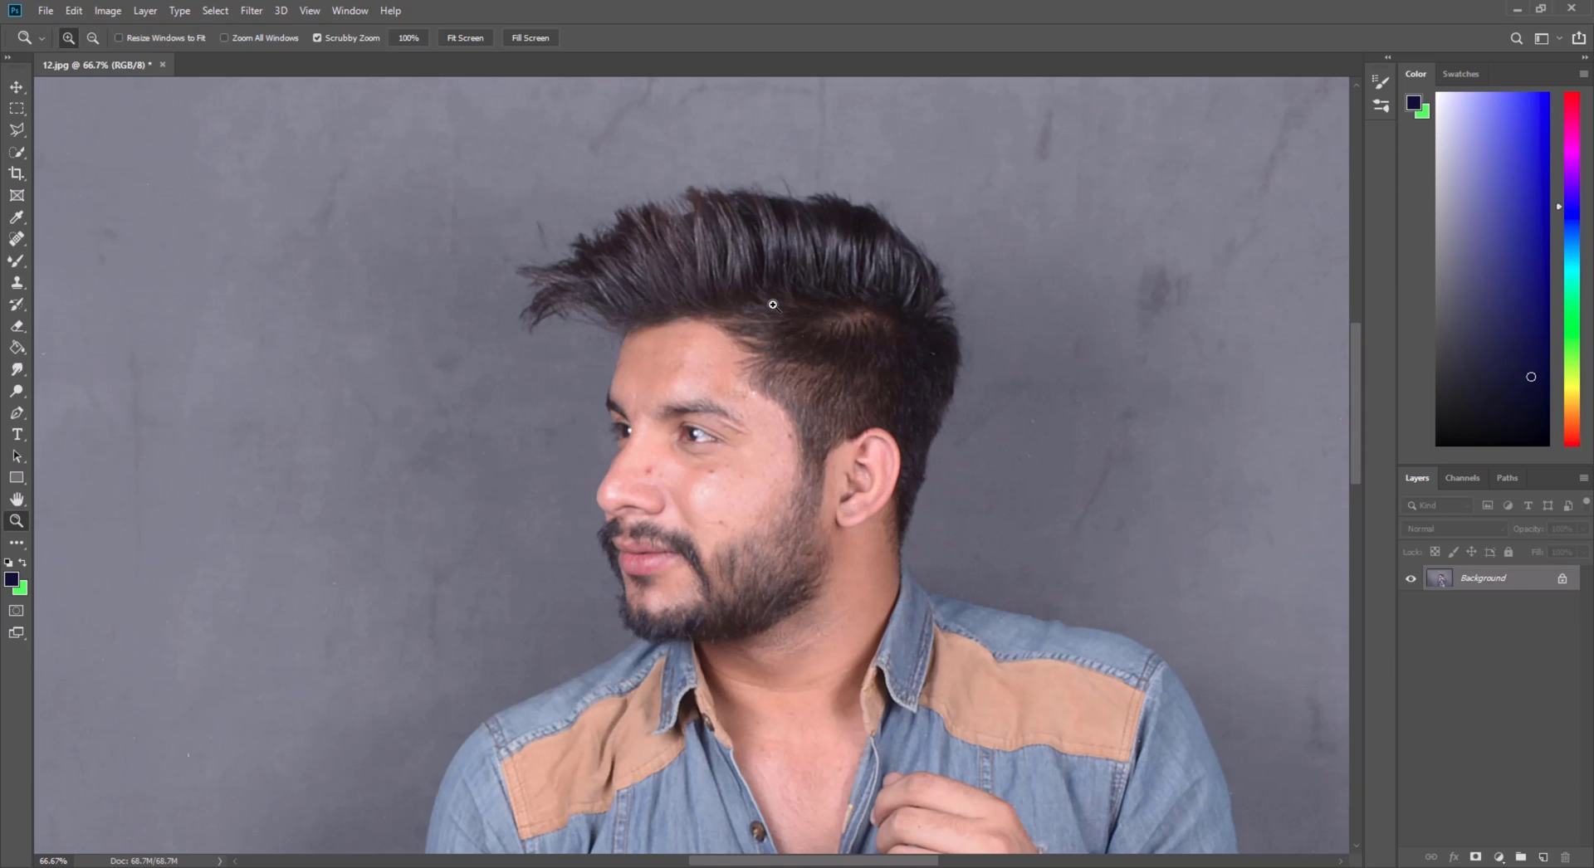
scroll(762, 309, "down", 2)
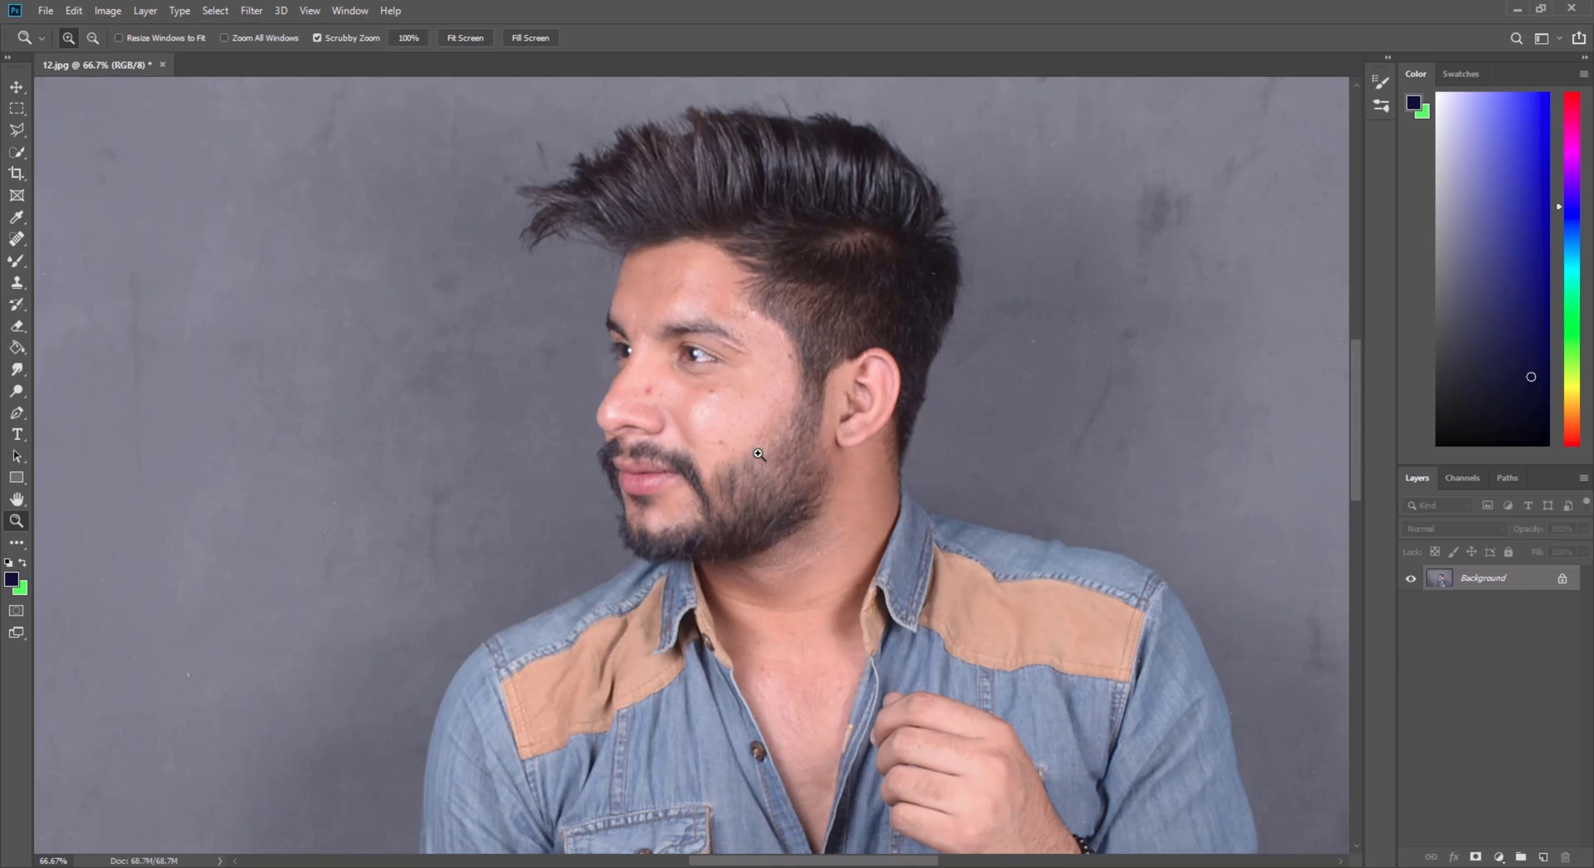
scroll(789, 437, "down", 2)
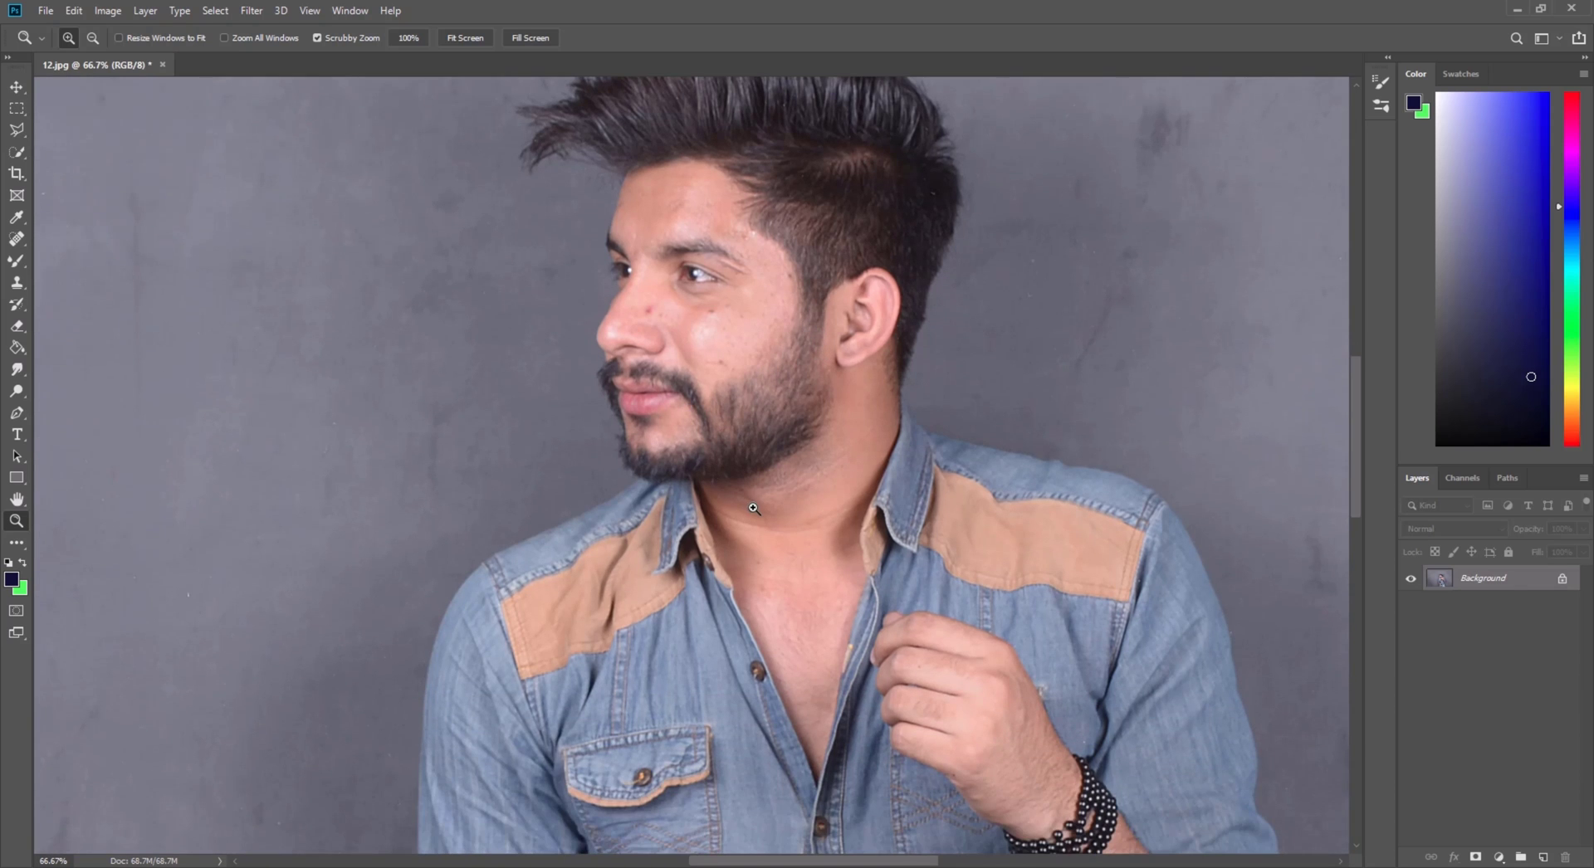
Cover the stray hair strands sticking out above the forehead with cloned background, using the Clone Stamp at size 60
key("ctrl+0")
left_click_drag(771, 346, 757, 398)
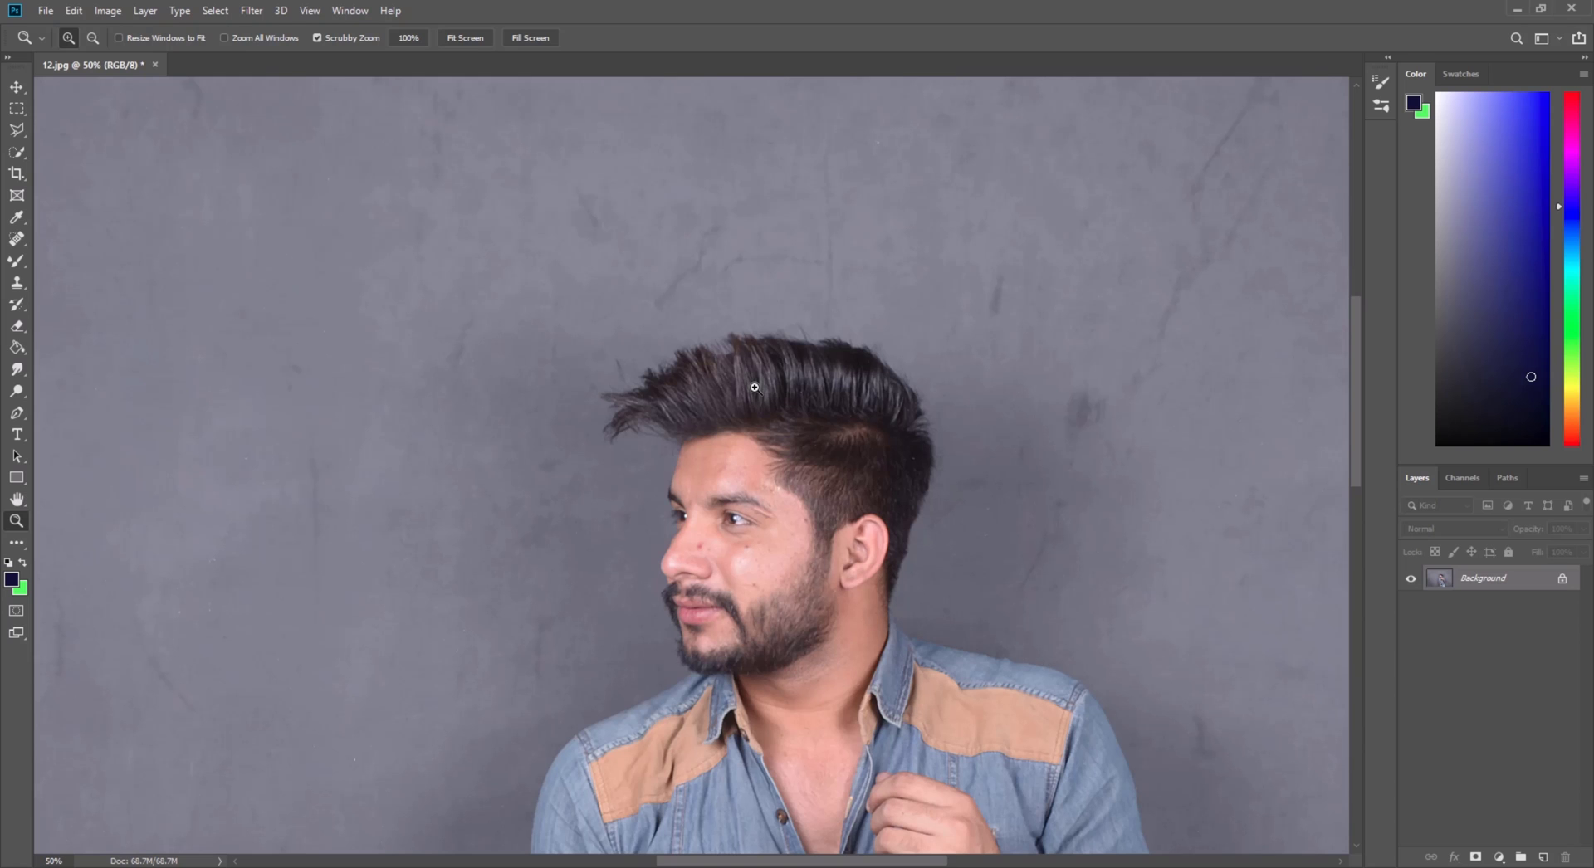
left_click(730, 425)
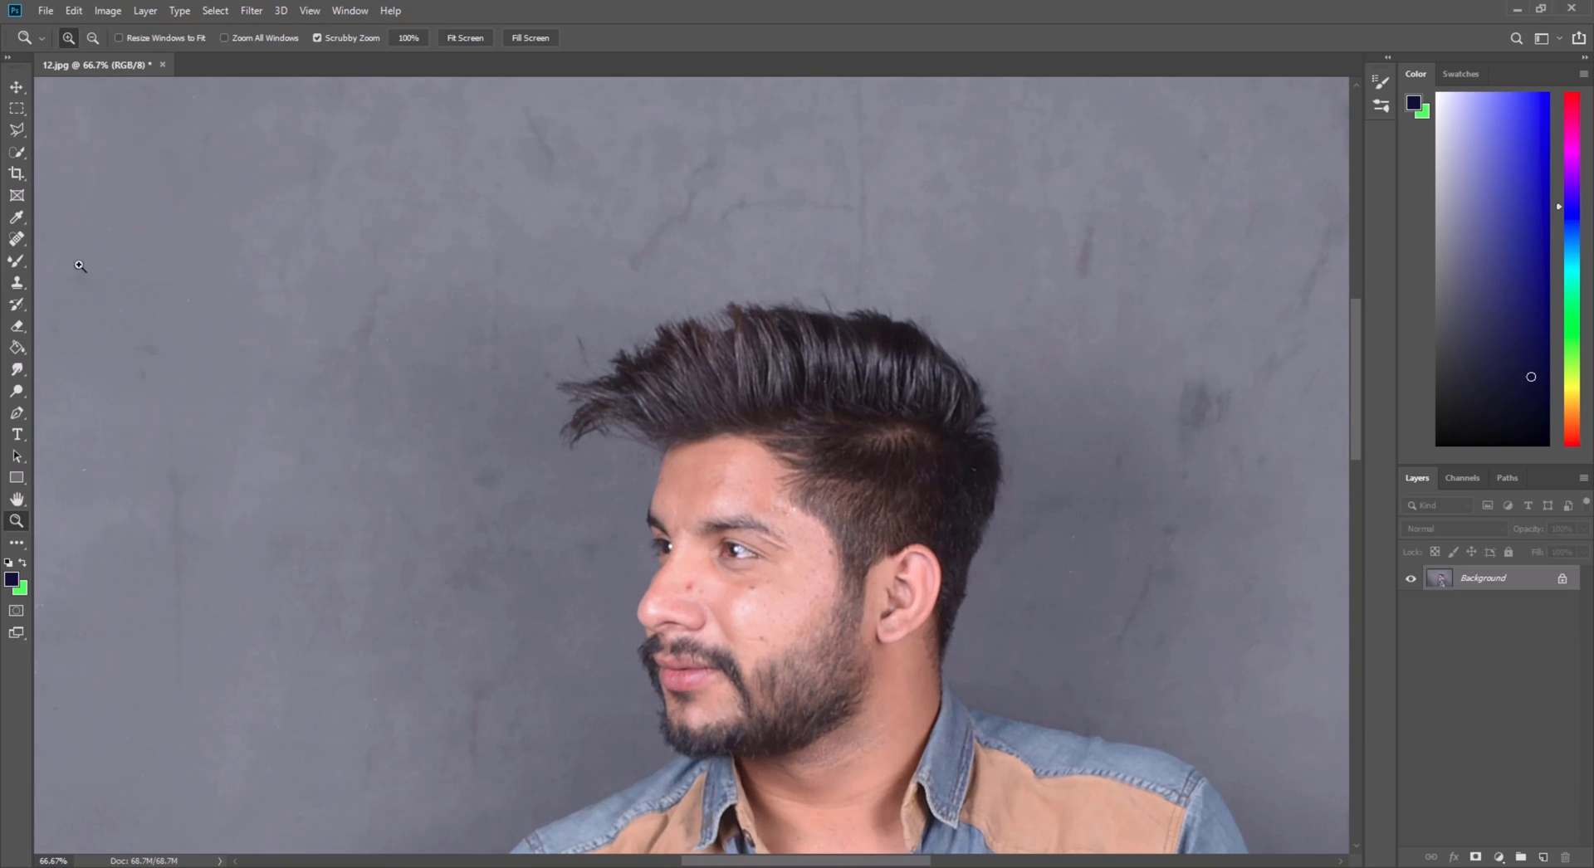
left_click(16, 282)
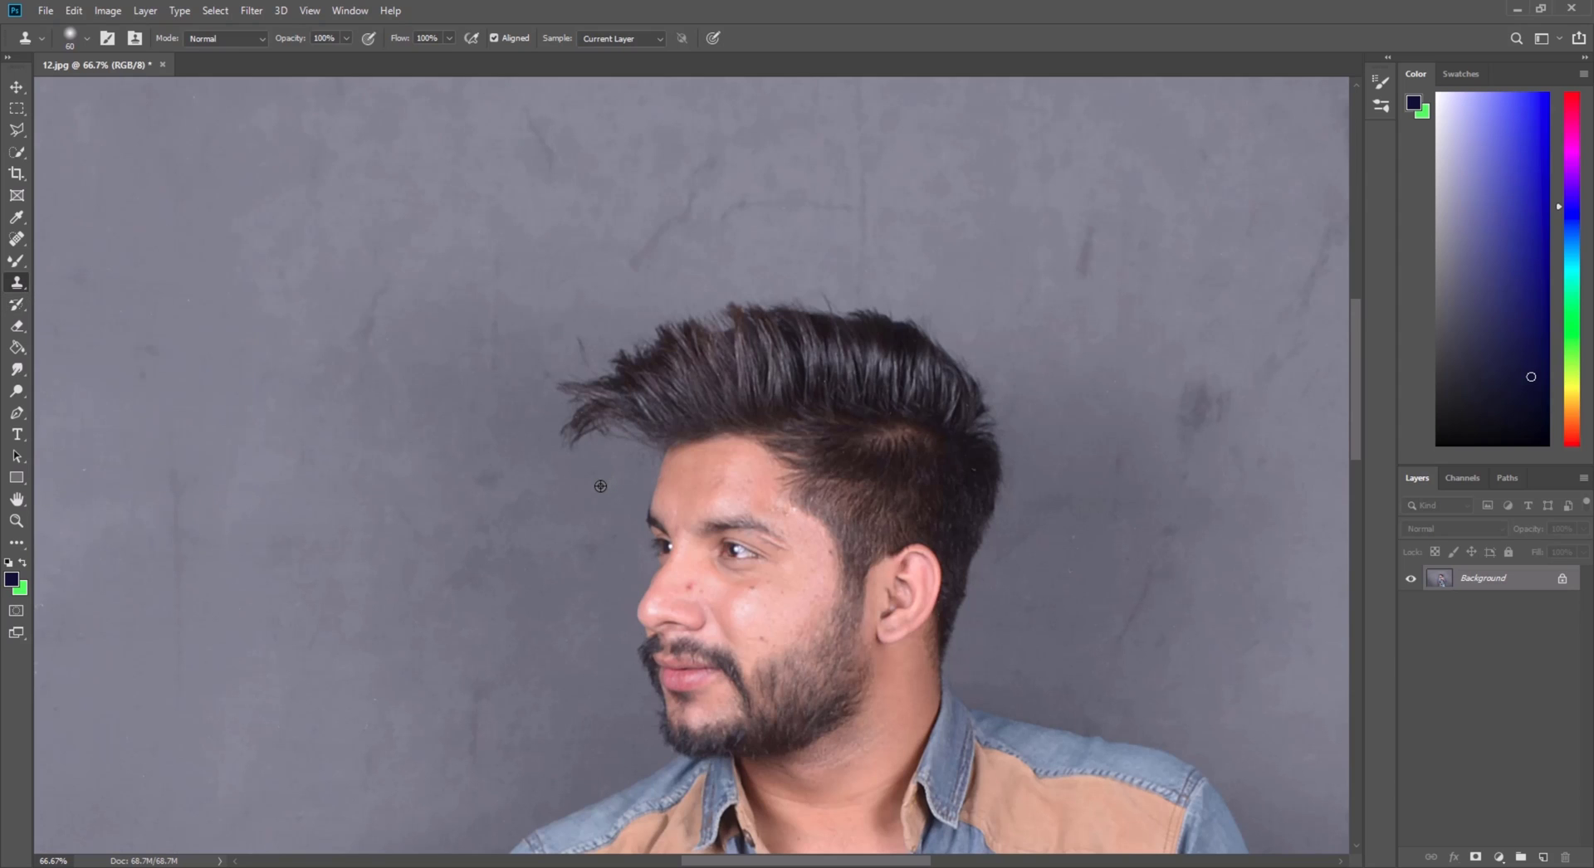
mouse_move(579, 442)
left_mouse_down()
mouse_move(552, 393)
mouse_move(550, 417)
mouse_move(563, 397)
mouse_move(569, 409)
mouse_move(568, 375)
mouse_move(592, 453)
mouse_move(585, 415)
left_mouse_up()
left_click(524, 308, "alt")
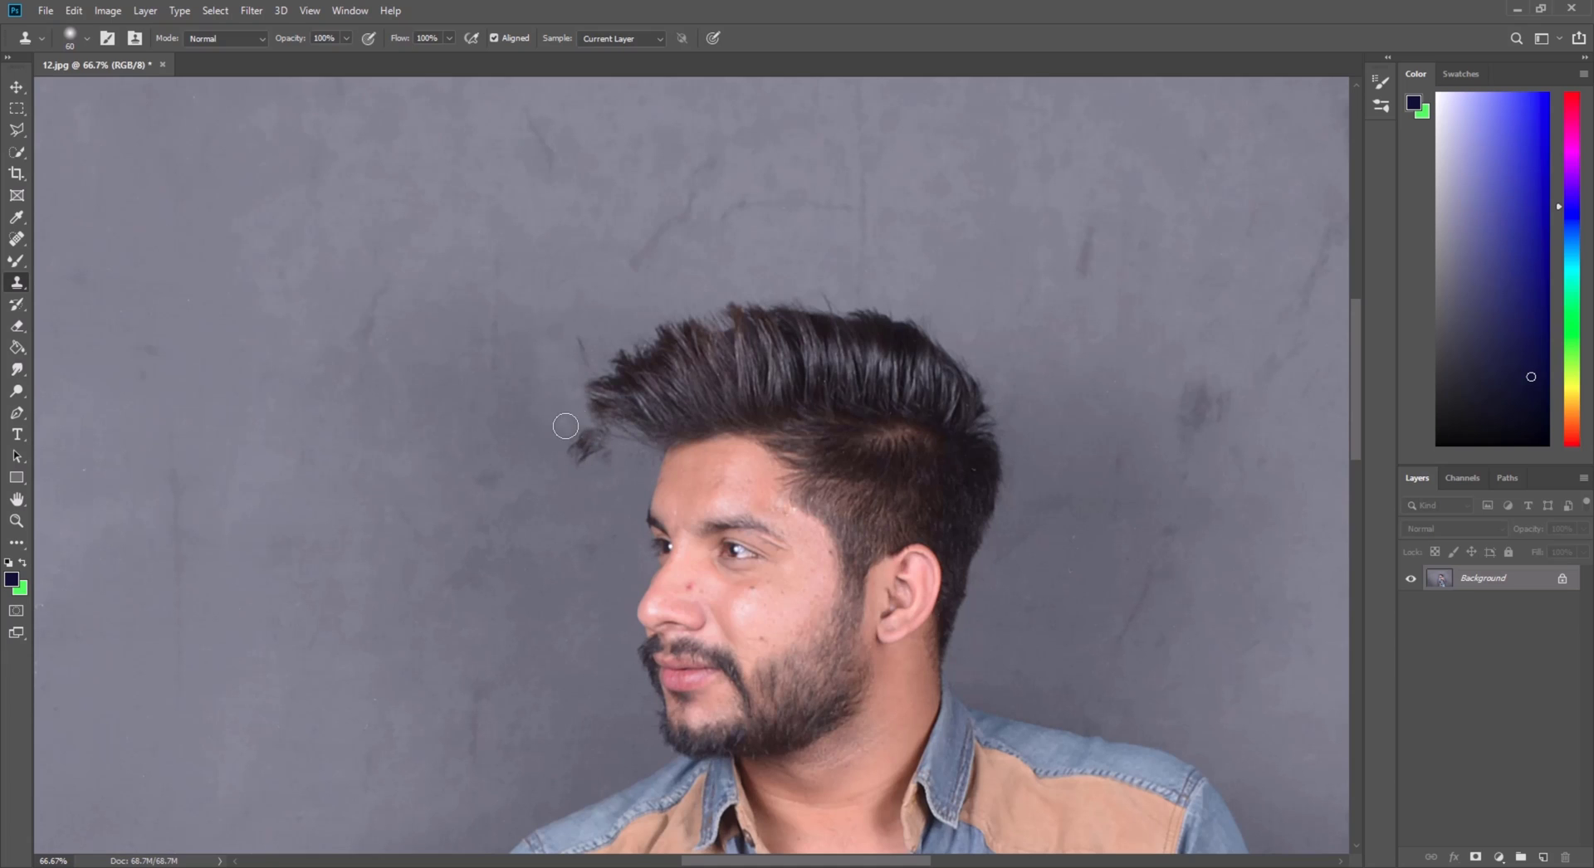
key("ctrl+z")
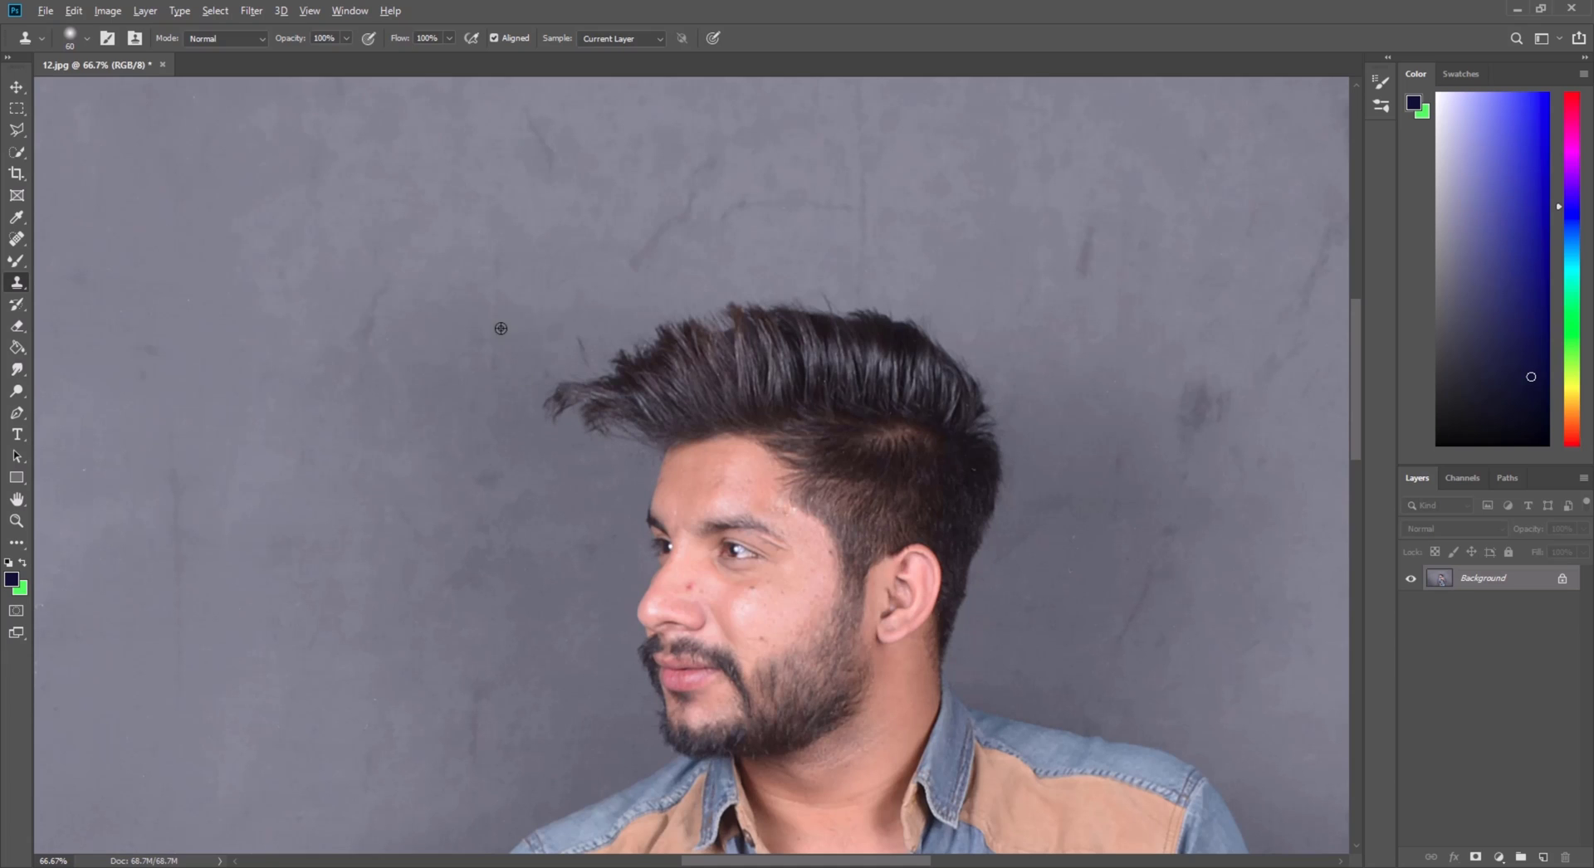
mouse_move(553, 407)
left_mouse_down()
mouse_move(559, 445)
mouse_move(565, 372)
mouse_move(601, 448)
mouse_move(581, 348)
mouse_move(576, 381)
mouse_move(623, 440)
mouse_move(587, 359)
mouse_move(623, 445)
mouse_move(606, 430)
left_mouse_up()
scroll(1114, 502, "down", 3)
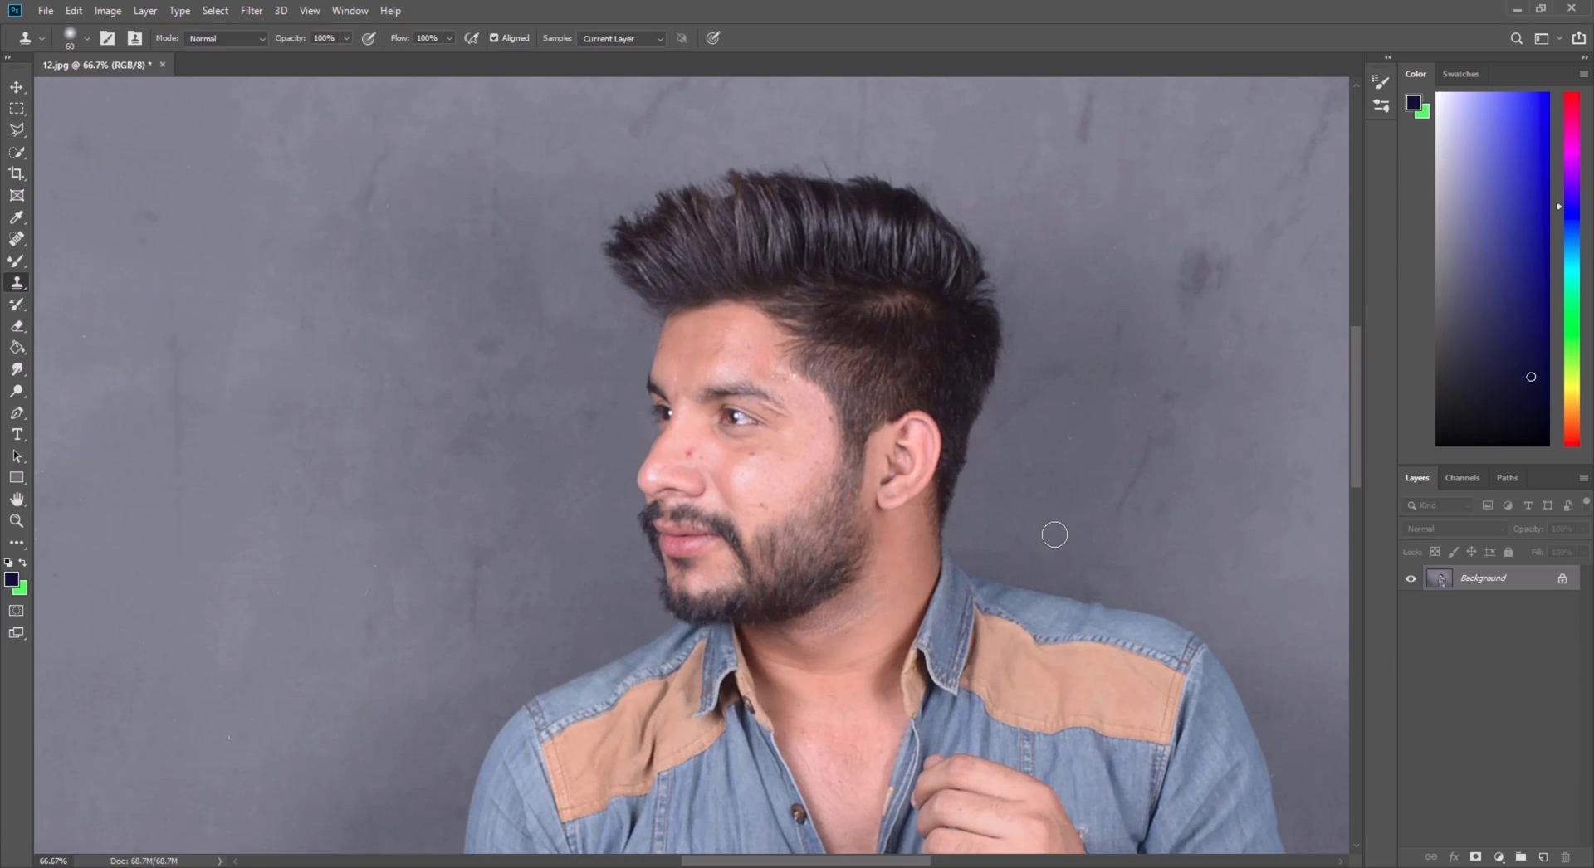
Open the Liquify filter and lift the front-top edge of the hair with Forward Warp at brush size 150
key("ctrl+shift+x")
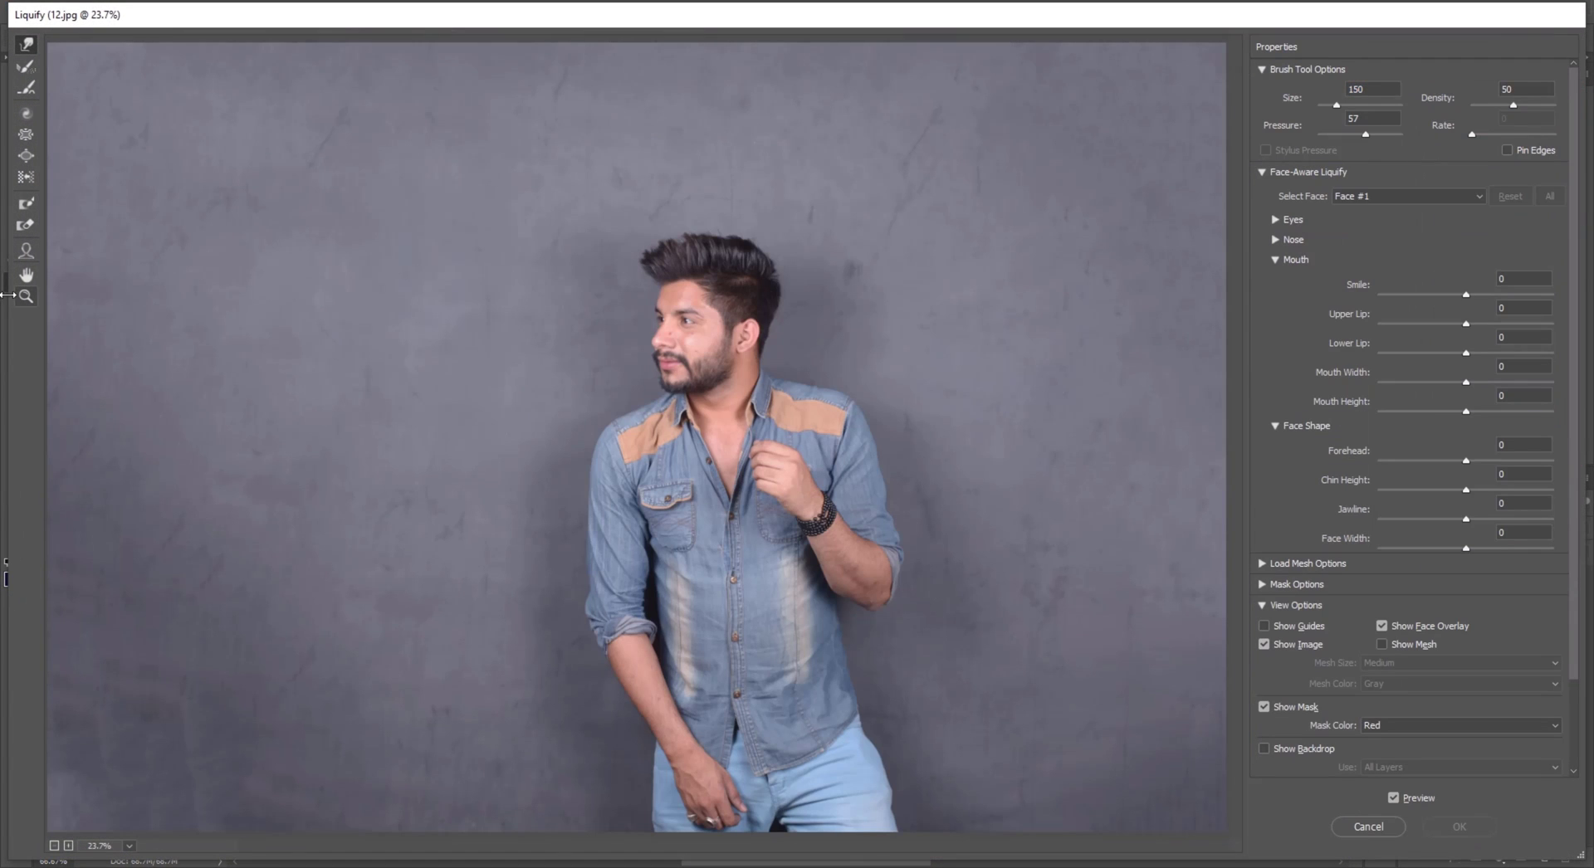
left_click(26, 296)
left_click(830, 349)
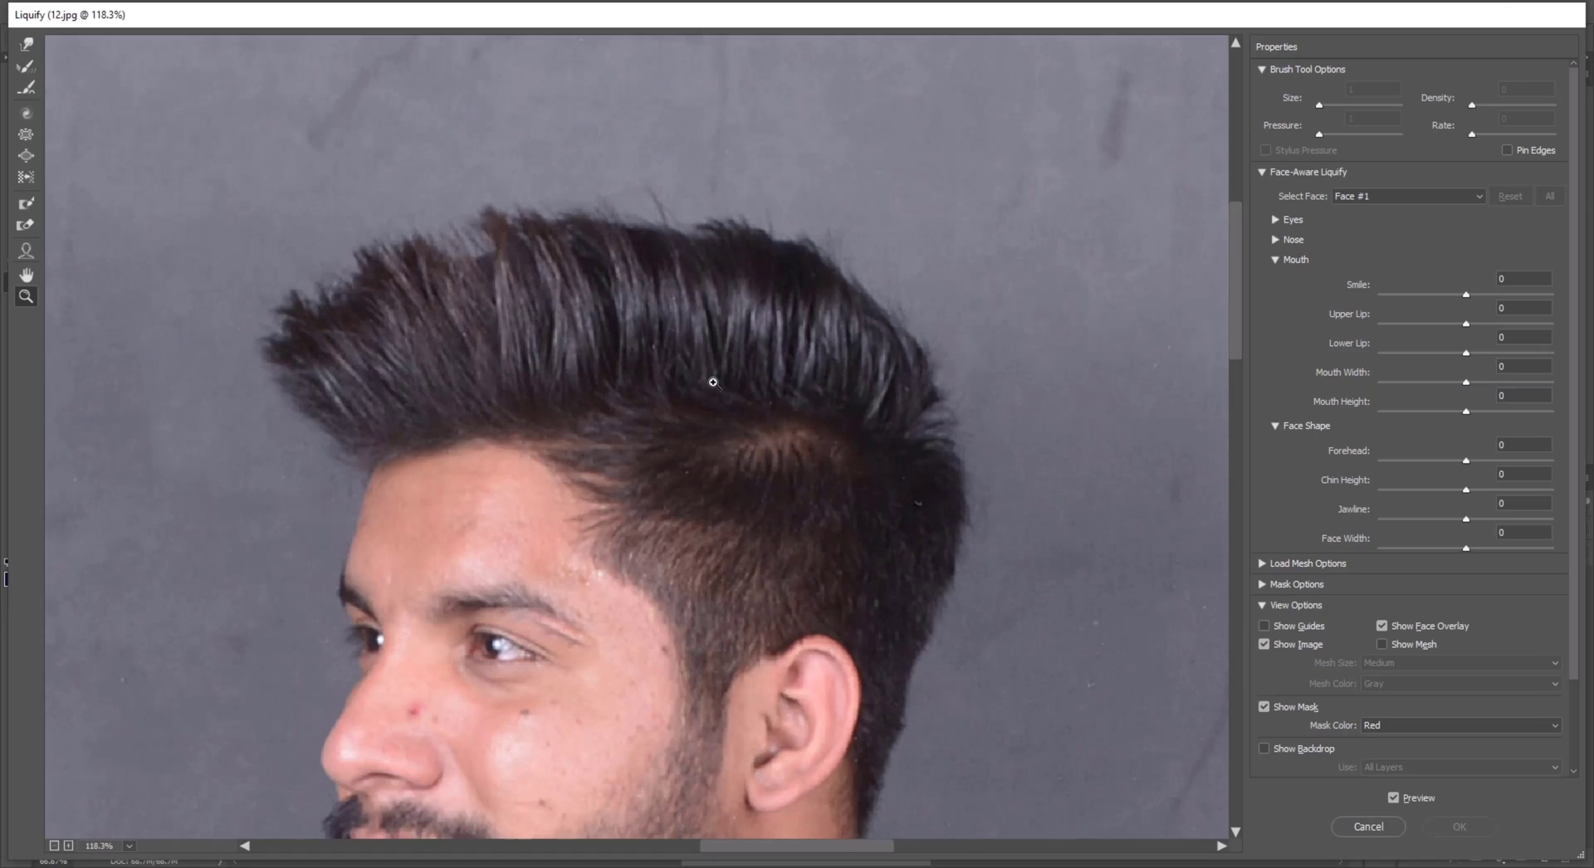
scroll(688, 417, "up", 3)
left_click(26, 44)
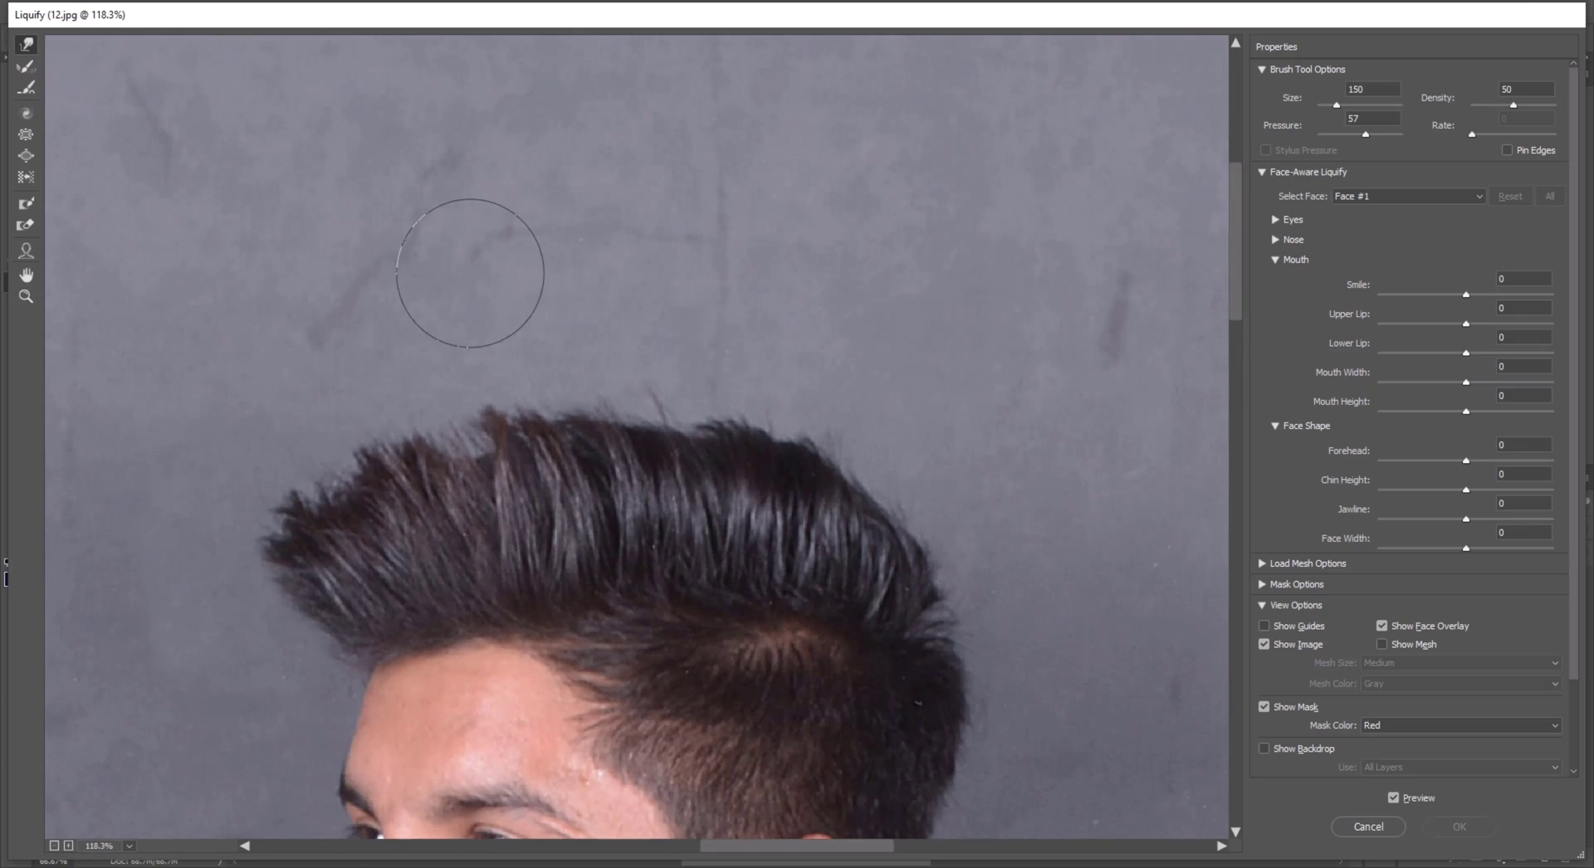
left_click_drag(448, 490, 452, 434)
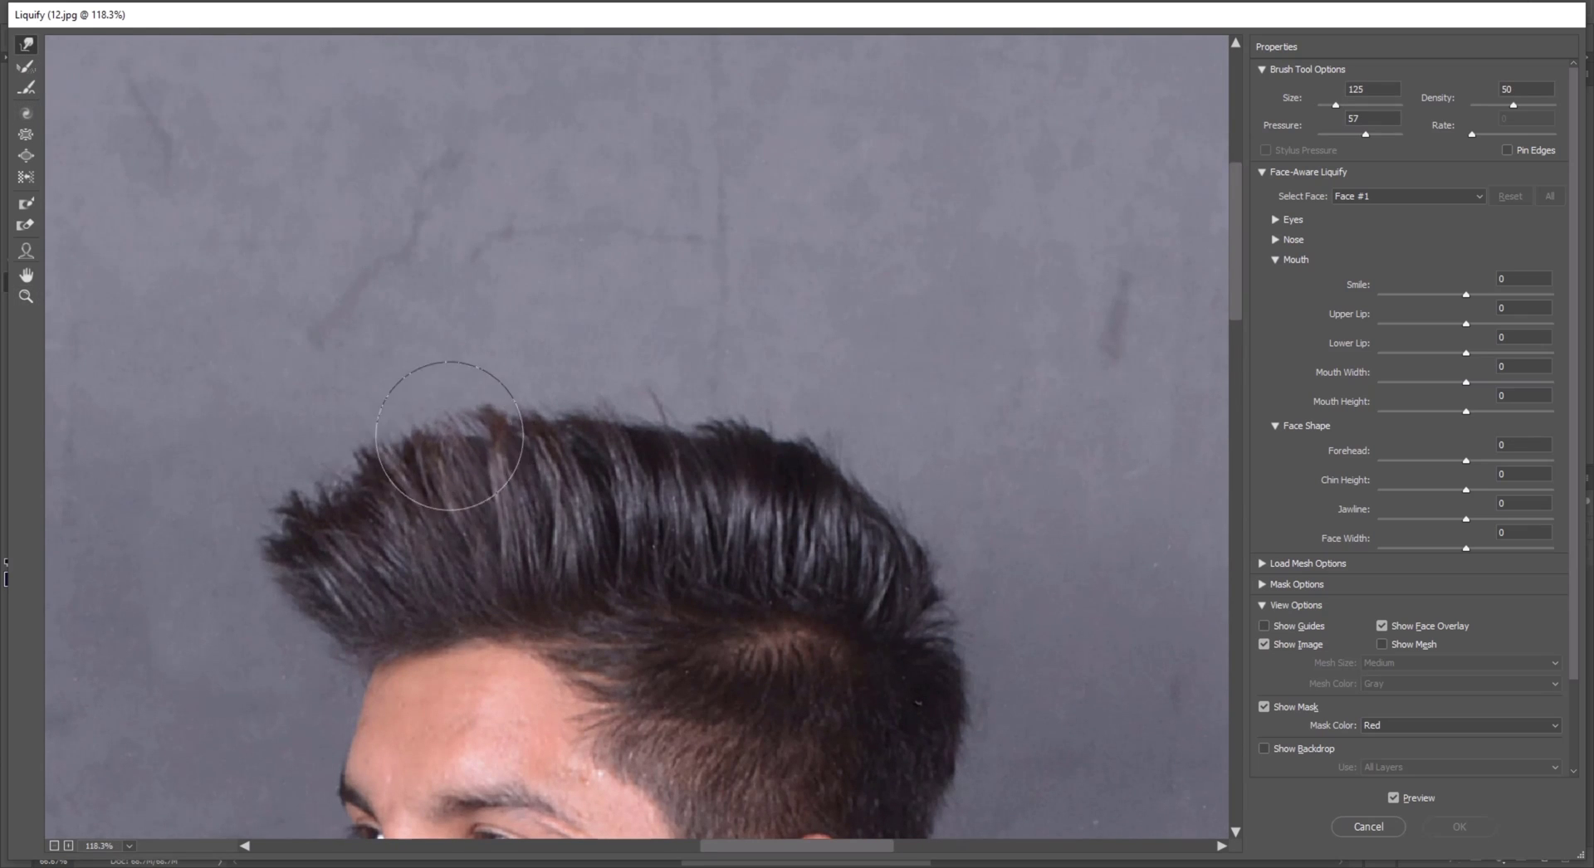
Push the pointed front tip of the hair inward toward the head with Forward Warp at brush size 300
left_click(26, 297)
right_click(652, 267)
left_click(699, 407)
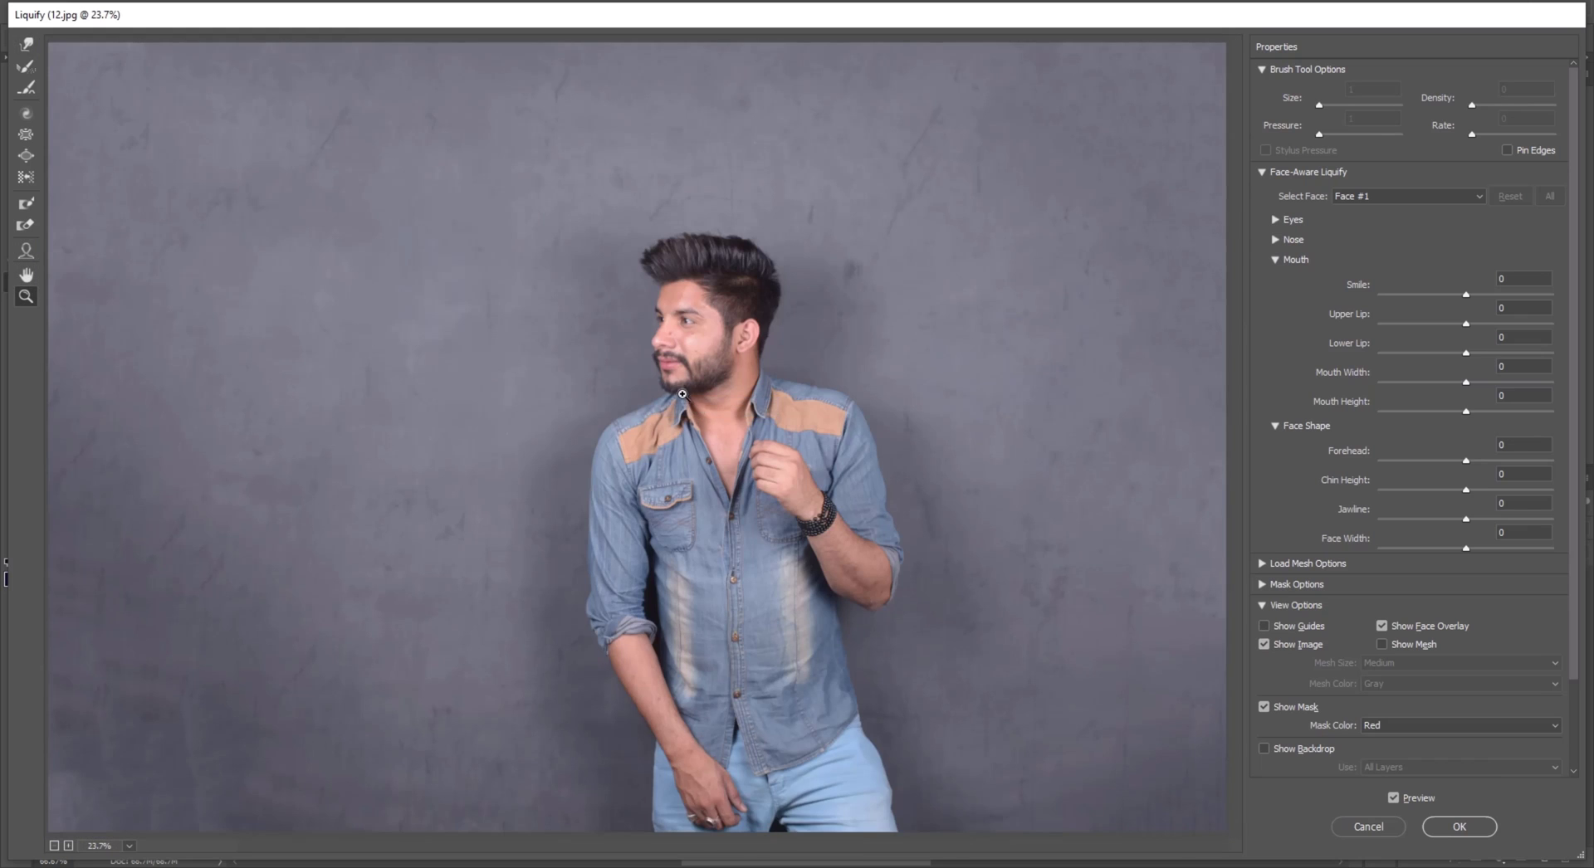
left_click(695, 262)
left_click(598, 283)
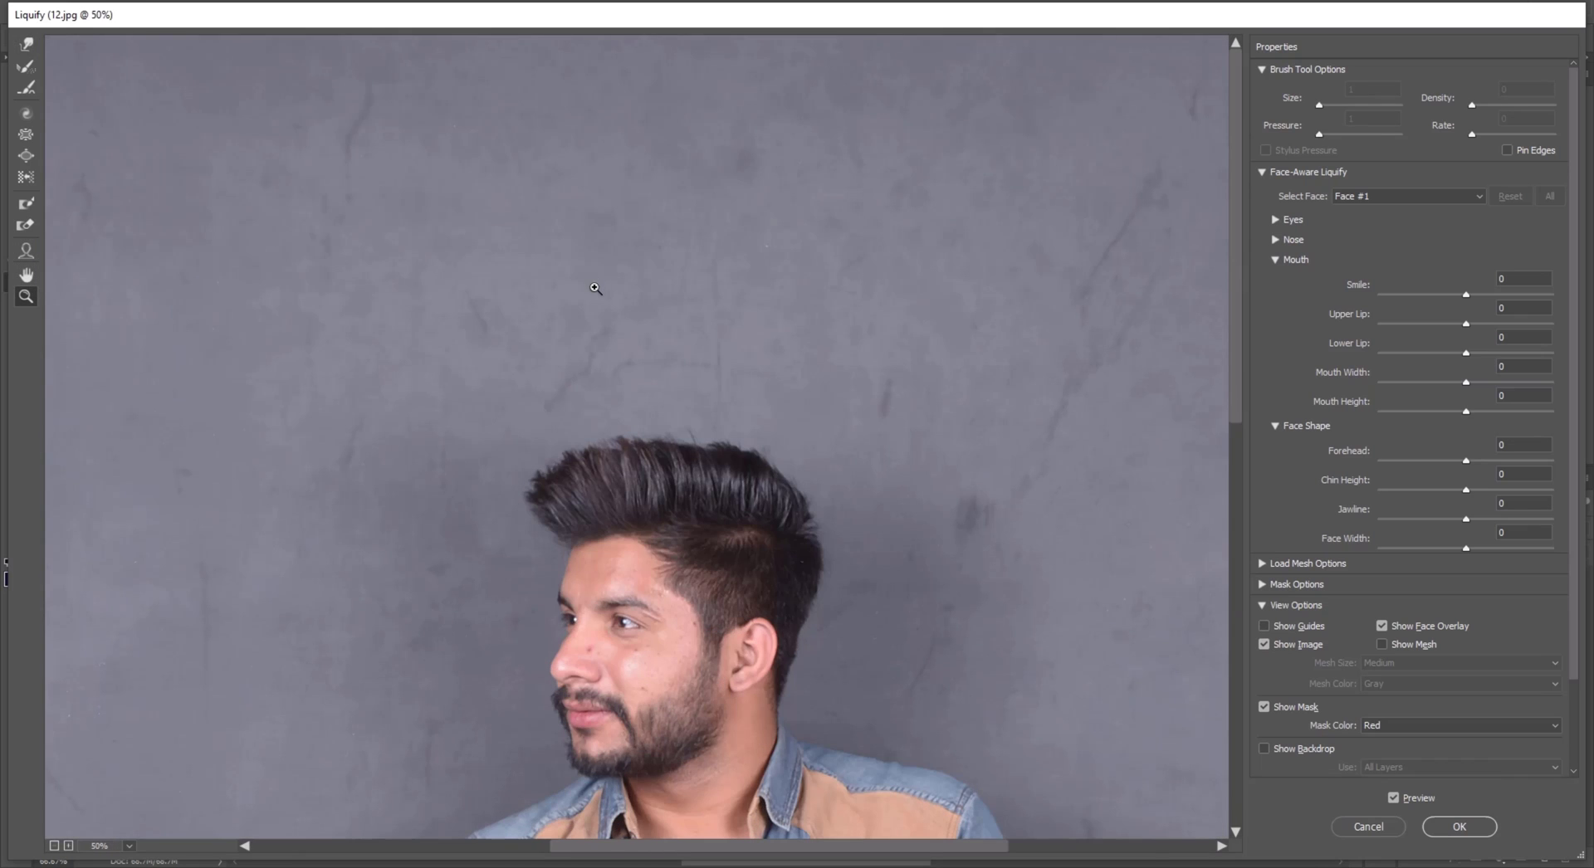
key("w")
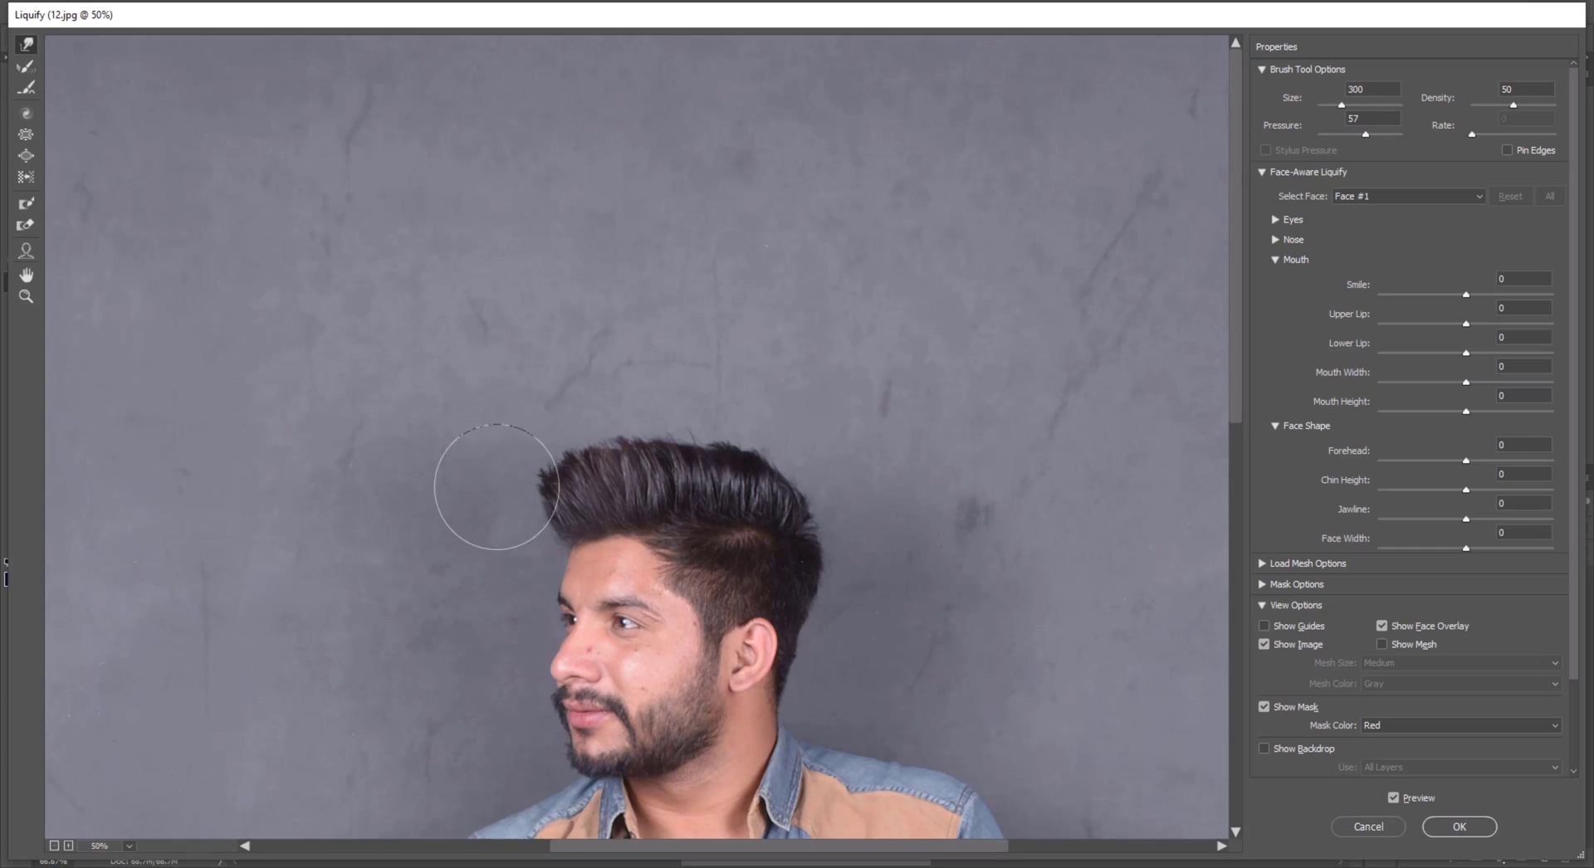
Round off and lift the front of the hair above the forehead with Forward Warp at brush size 200
key("bracketleft")
key("bracketleft")
key("bracketleft")
key("bracketleft")
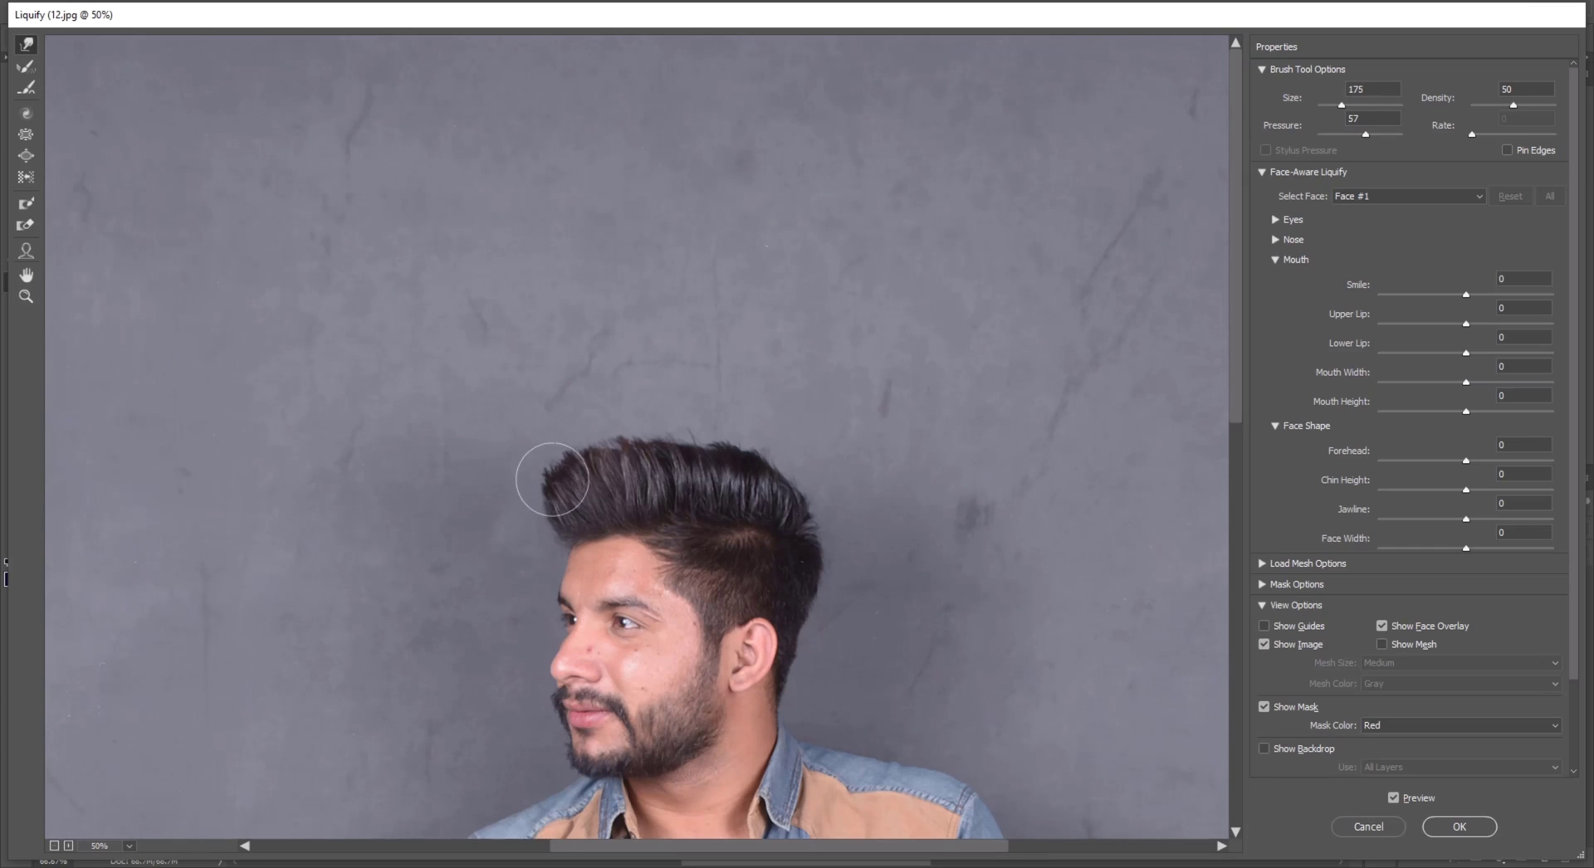
key("bracketright")
key("bracketright")
left_click_drag(607, 478, 599, 459)
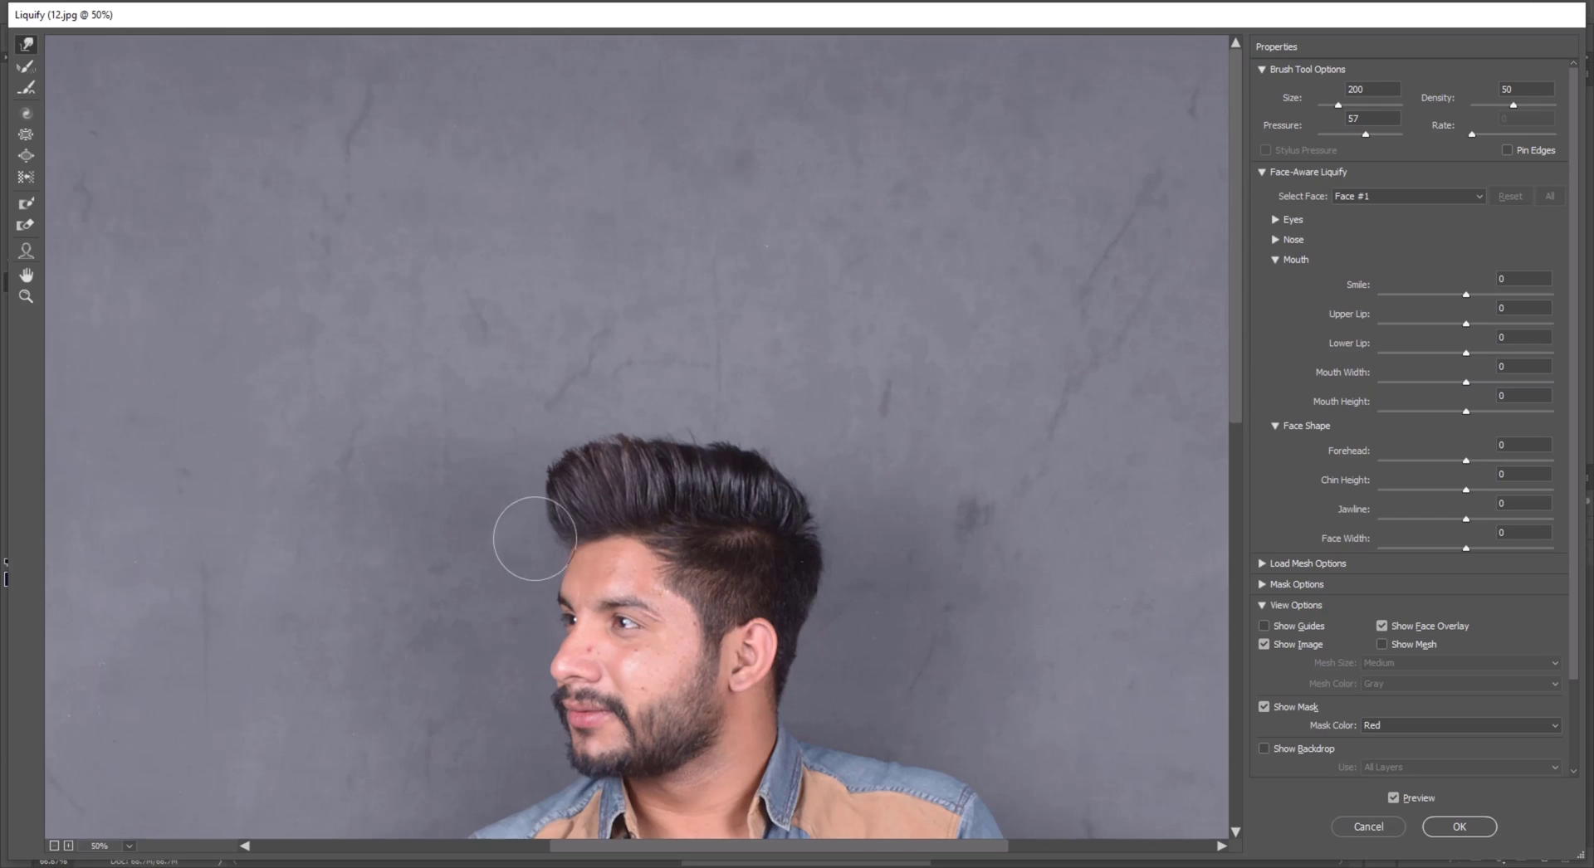
Enlarge the warp brush and raise the hair along the top and back of the head for more volume
key("bracketright")
key("bracketright")
key("bracketright")
mouse_move(625, 485)
left_mouse_down()
mouse_move(653, 448)
mouse_move(665, 468)
mouse_move(665, 445)
mouse_move(707, 469)
mouse_move(712, 454)
mouse_move(757, 466)
mouse_move(776, 491)
mouse_move(795, 466)
mouse_move(808, 513)
left_mouse_up()
Refine the hair outline at the back of the head and behind the ear with warp brush sizes 150 to 200
key("bracketleft")
key("bracketleft")
key("bracketleft")
key("bracketleft")
key("bracketleft")
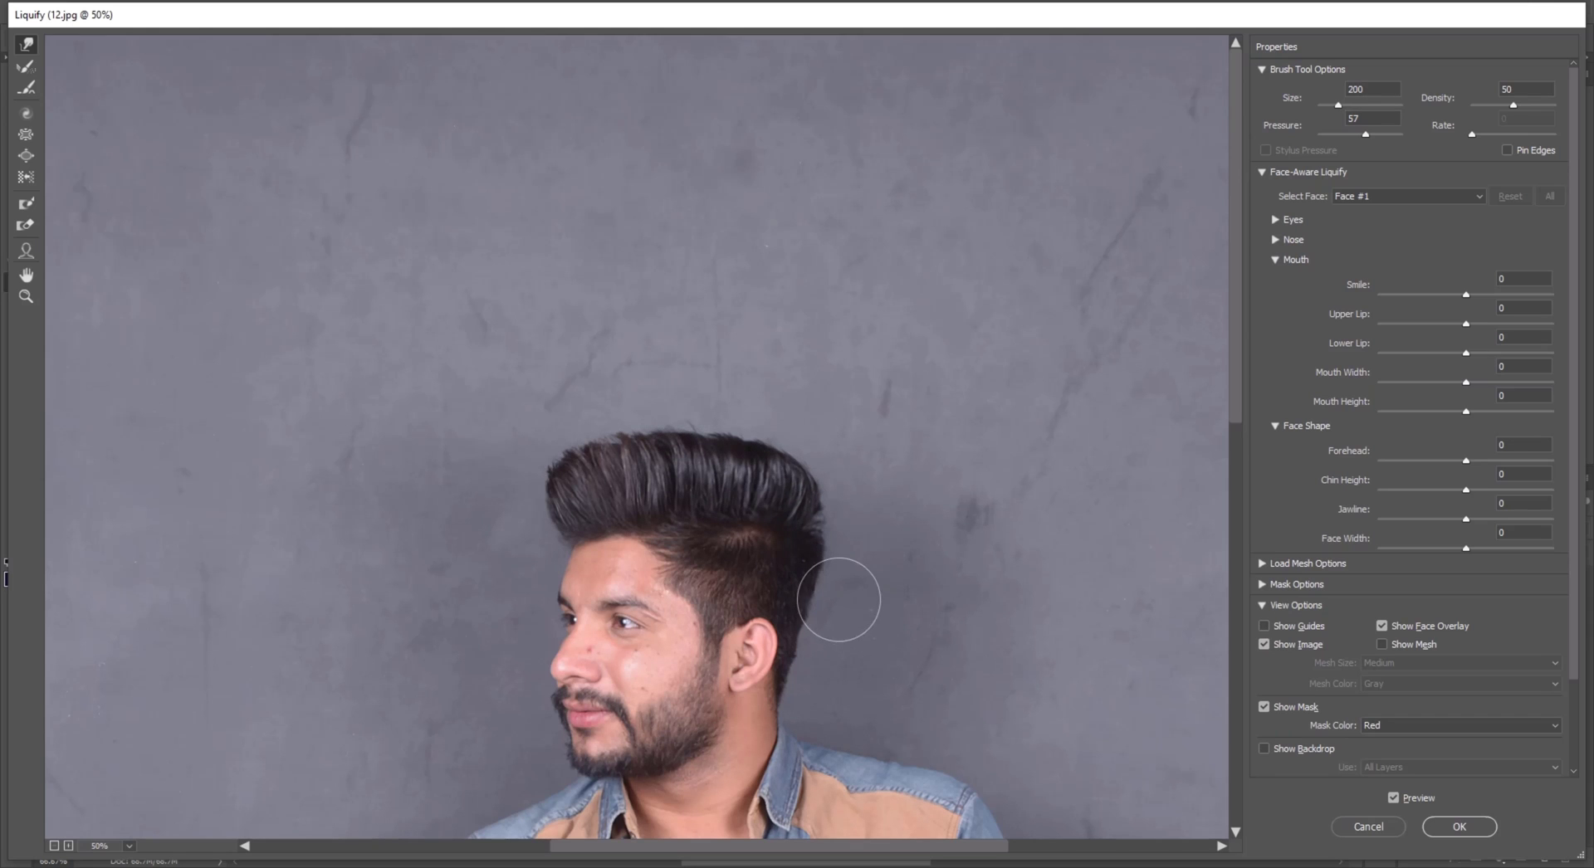
key("bracketleft")
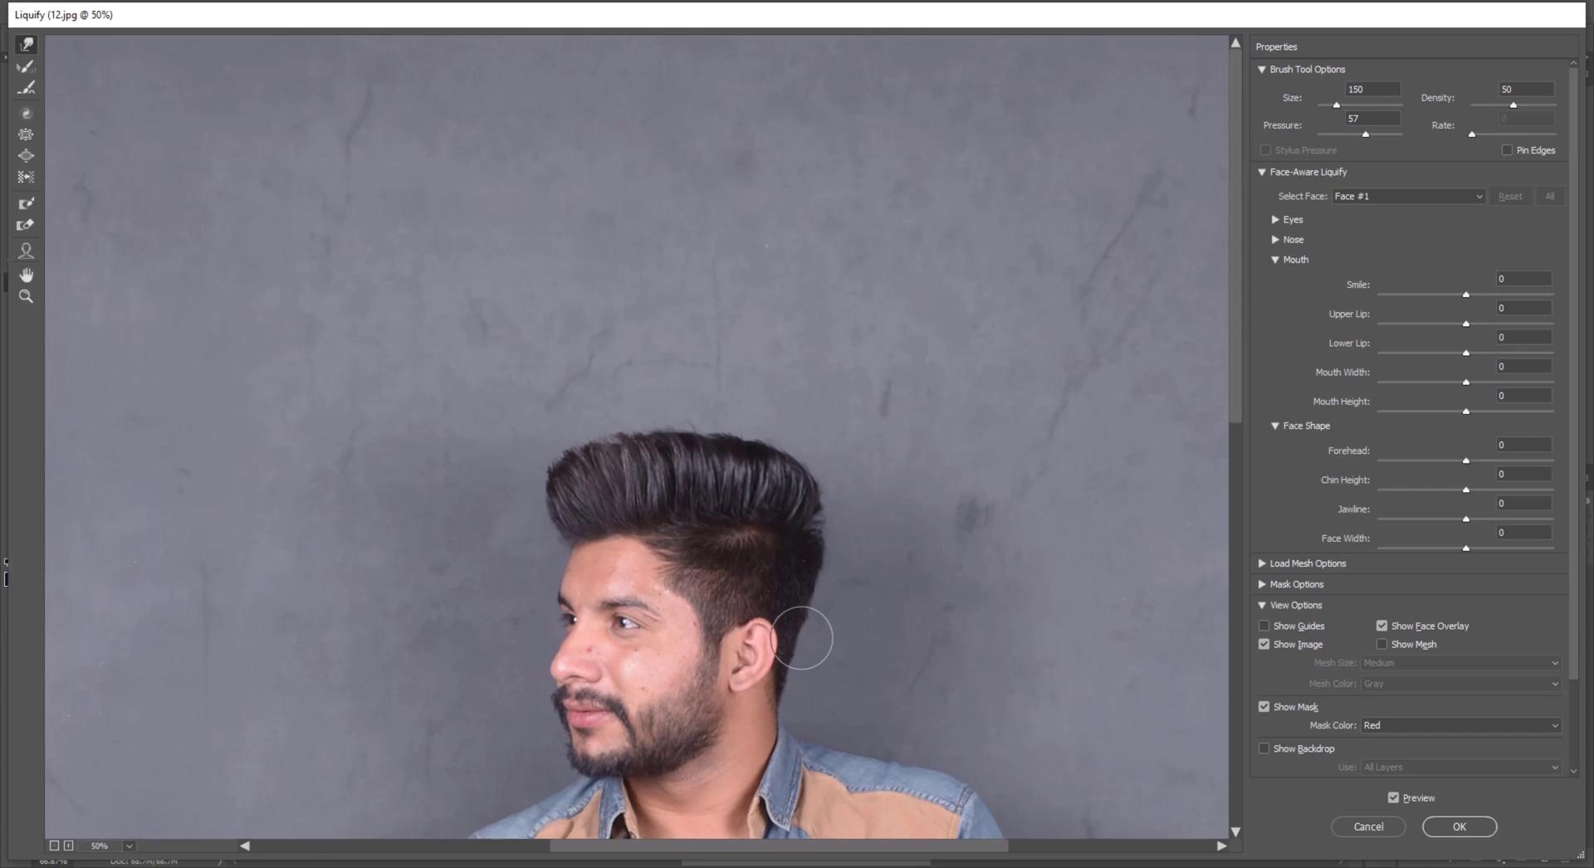
key("bracketright")
key("bracketright")
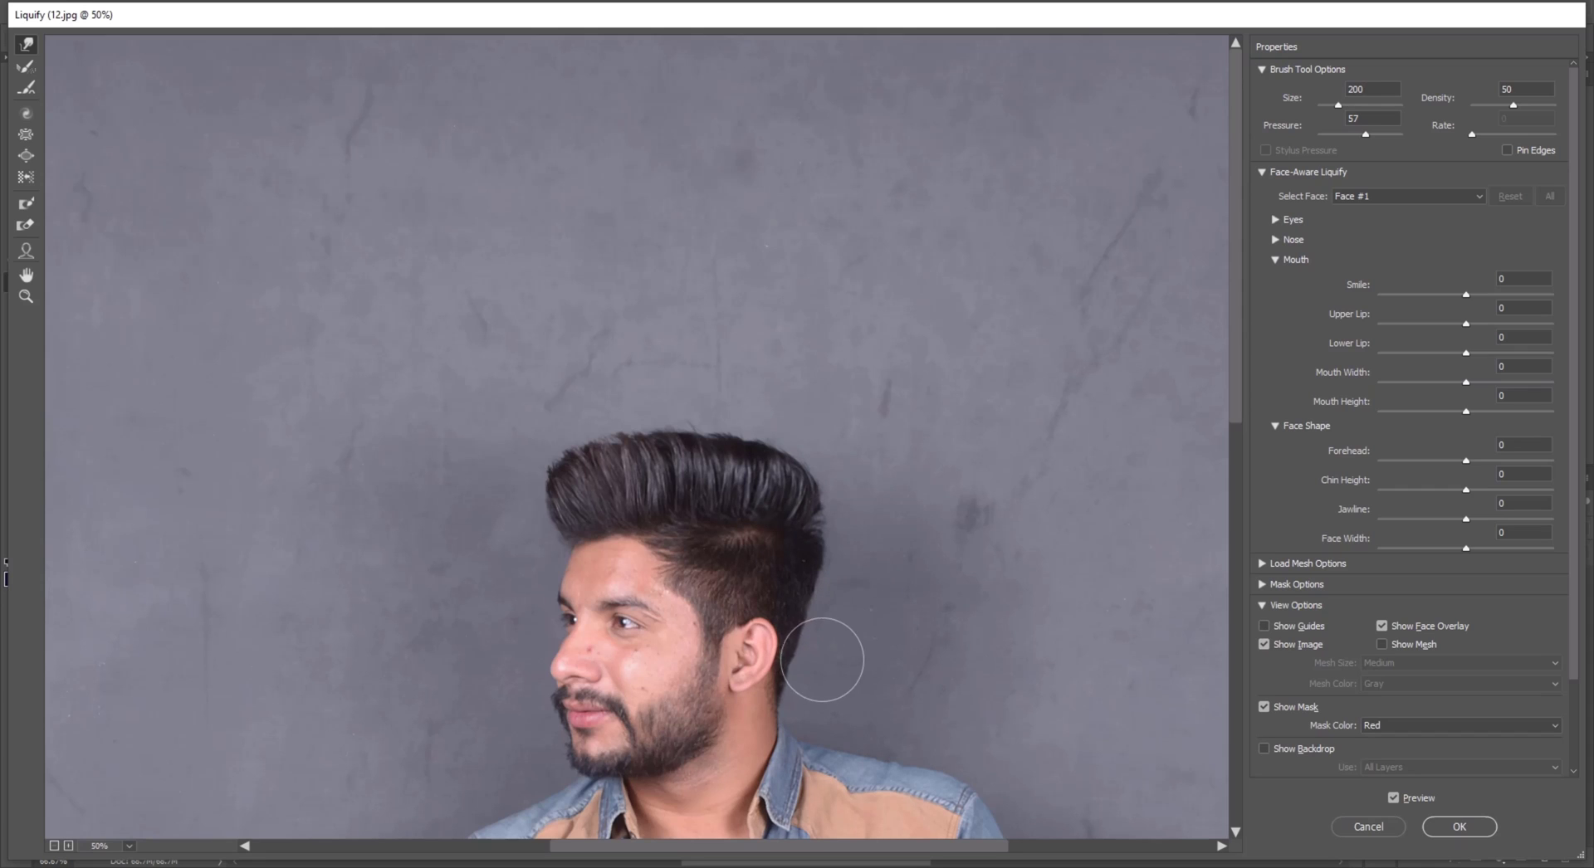
Smooth the hair's volume over the crown and back of the head with Forward Warp at brush sizes 200 to 300
key("bracketright")
key("bracketright")
key("bracketright")
key("bracketright")
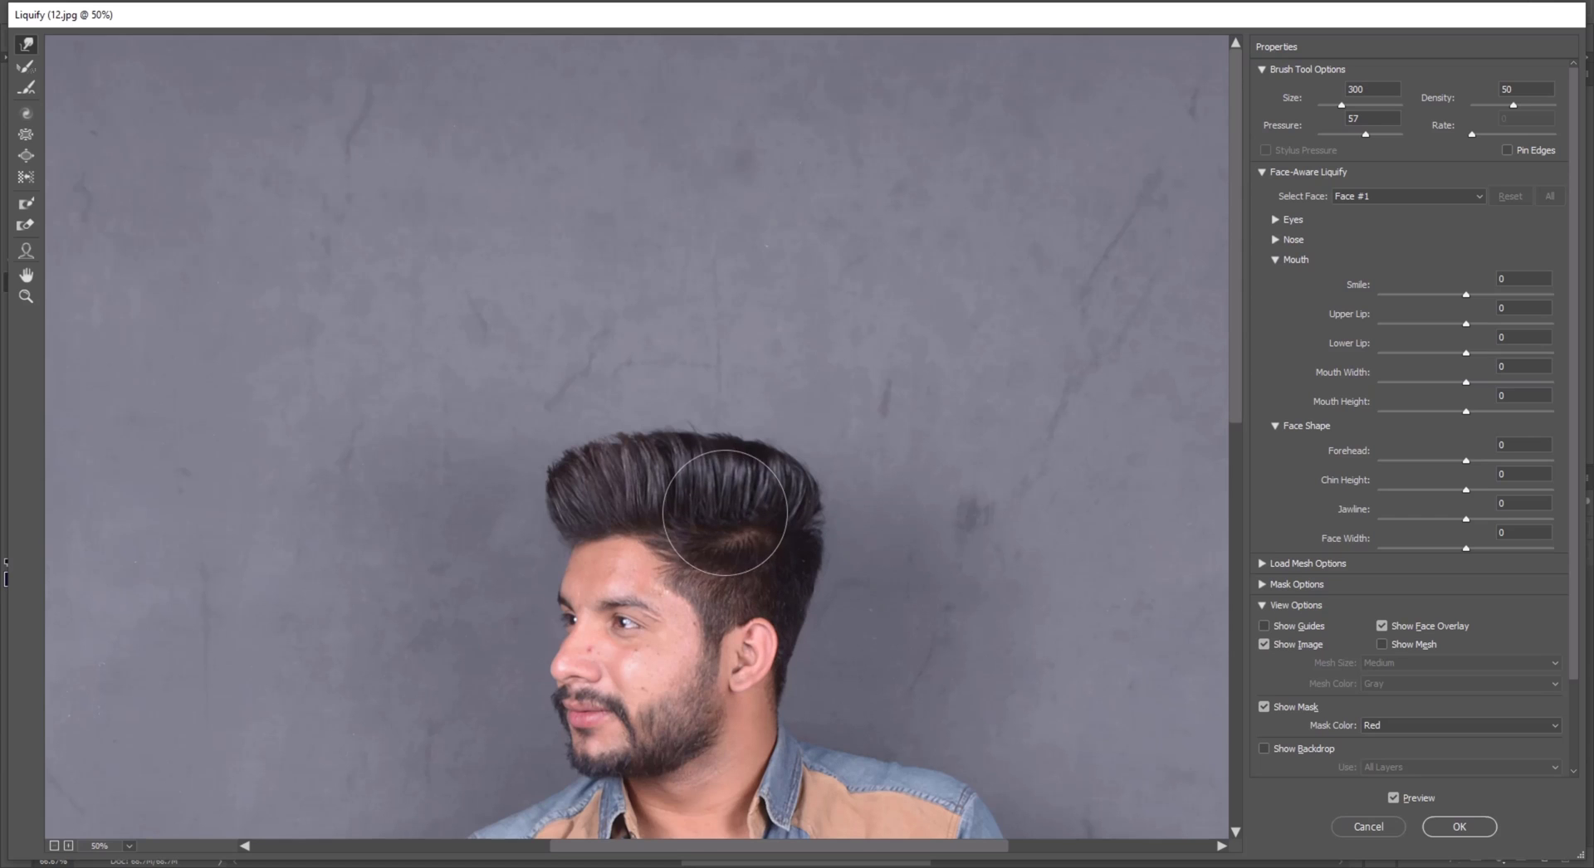
key("bracketleft")
key("bracketleft")
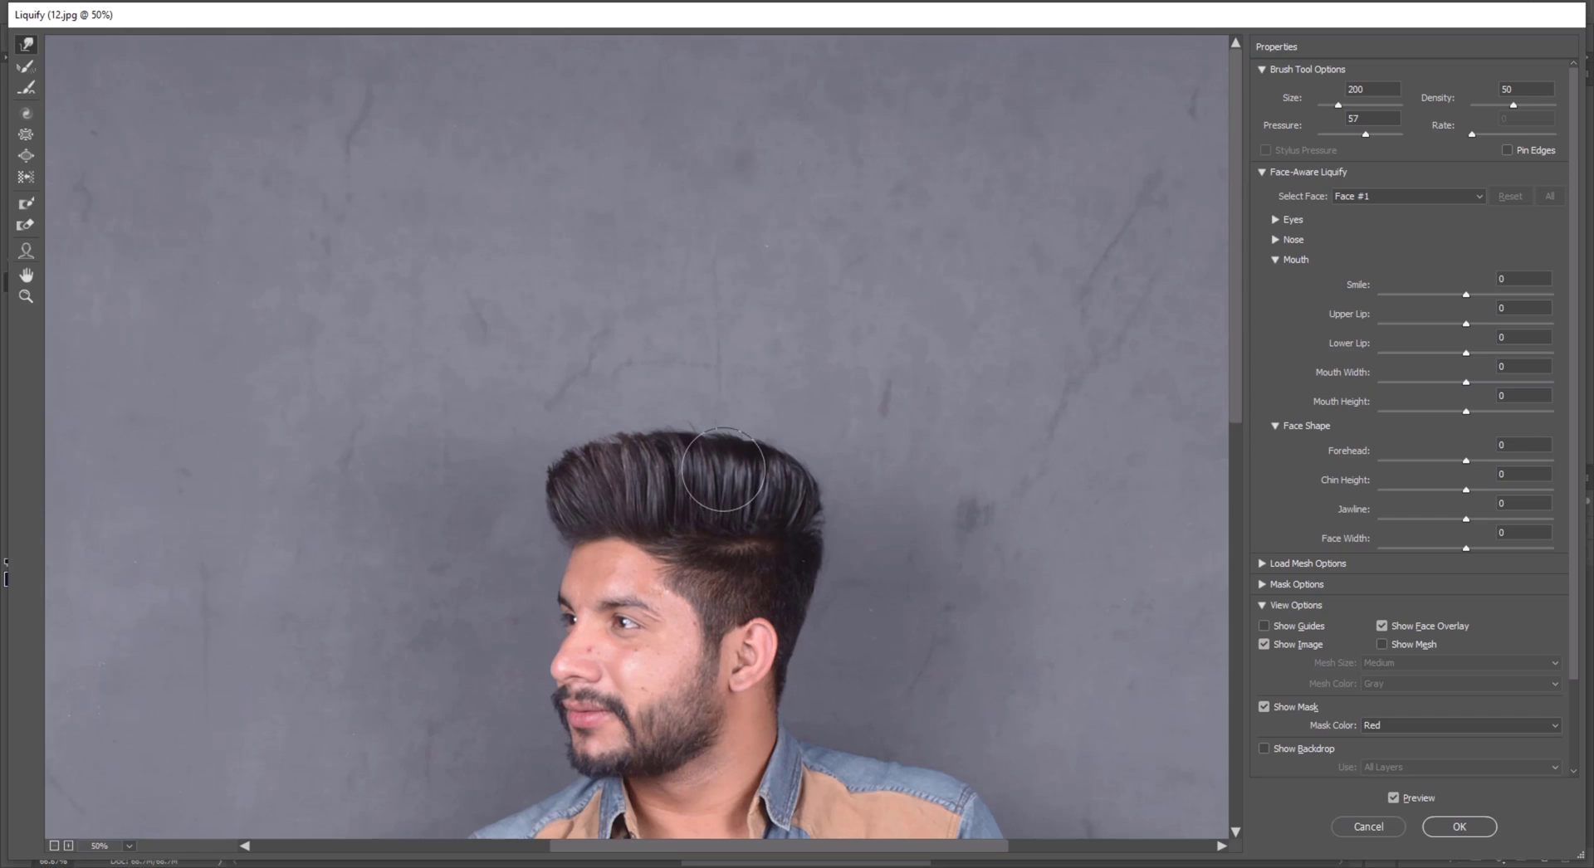
key("bracketleft")
key("bracketleft")
key("bracketleft")
key("bracketright")
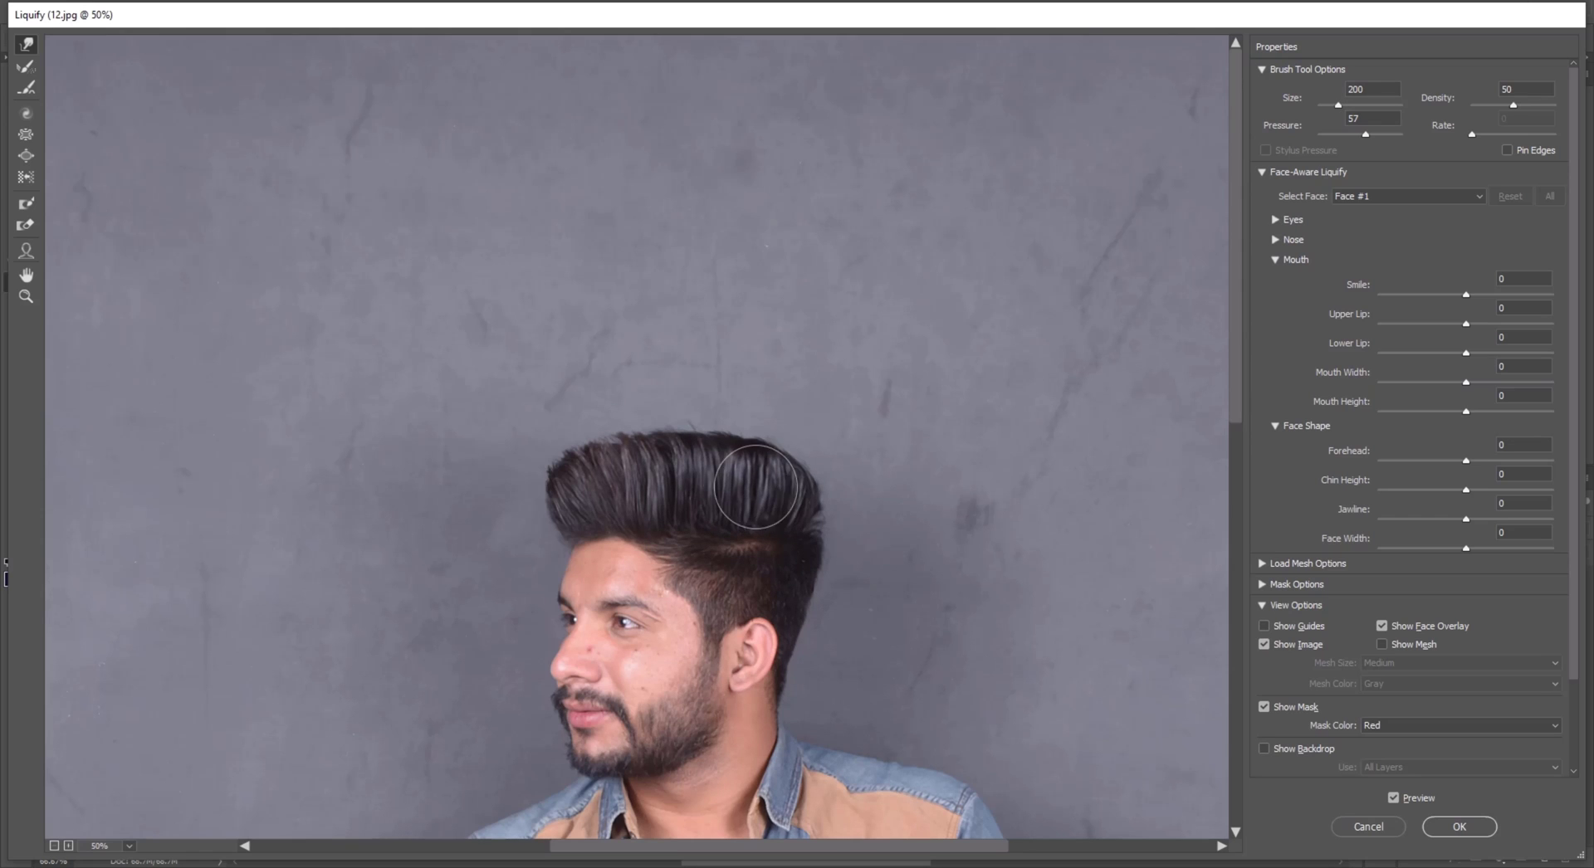
Round the front edge of the hair above the forehead with Forward Warp at brush size 250
key("bracketright")
key("bracketright")
key("bracketright")
key("bracketright")
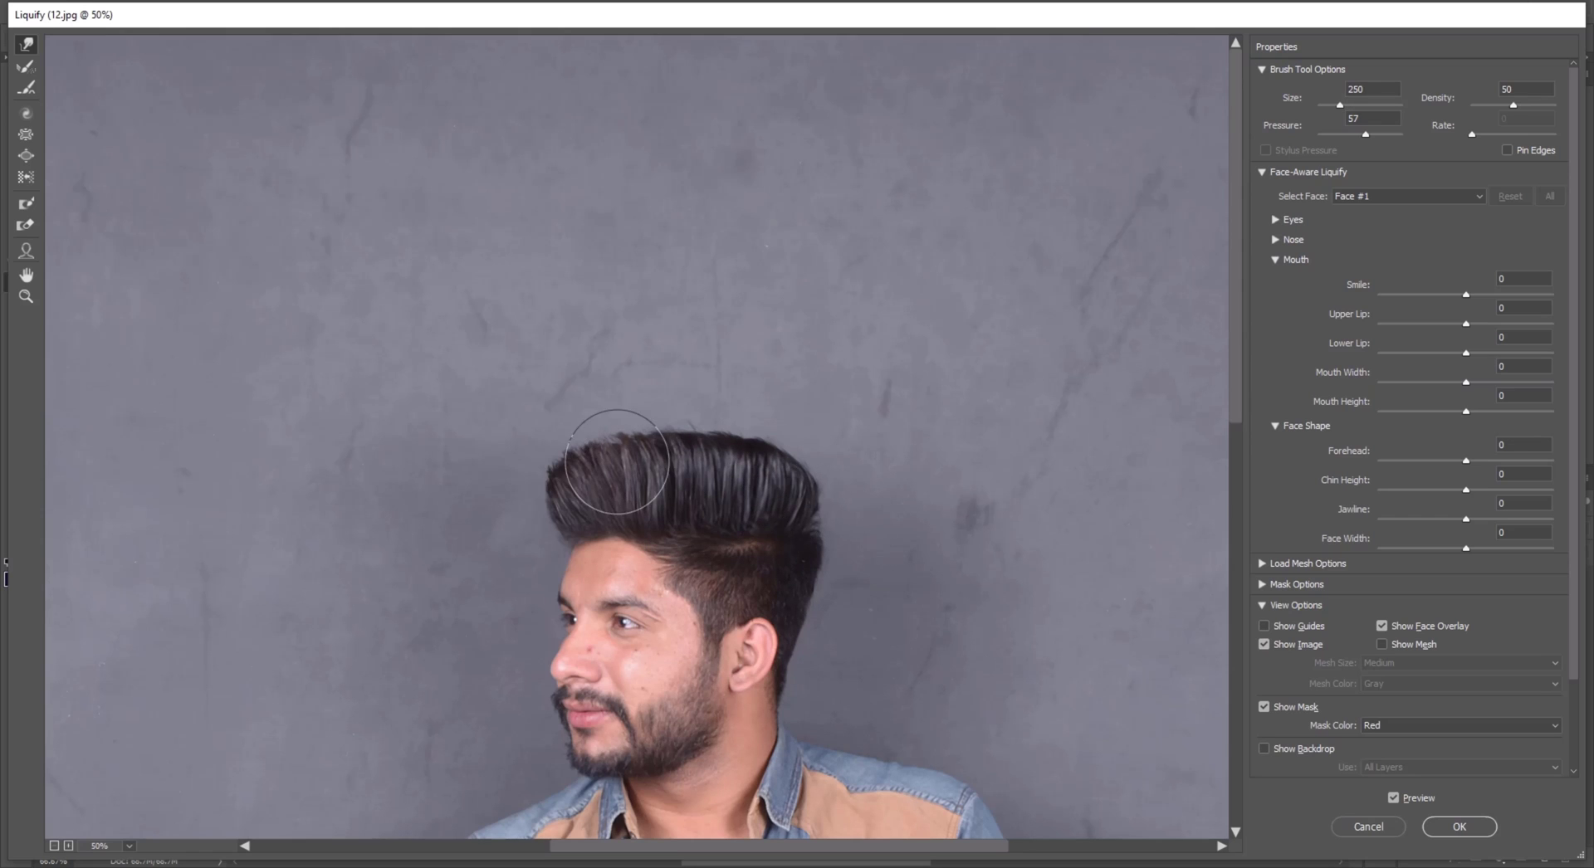
key("bracketleft")
key("bracketleft")
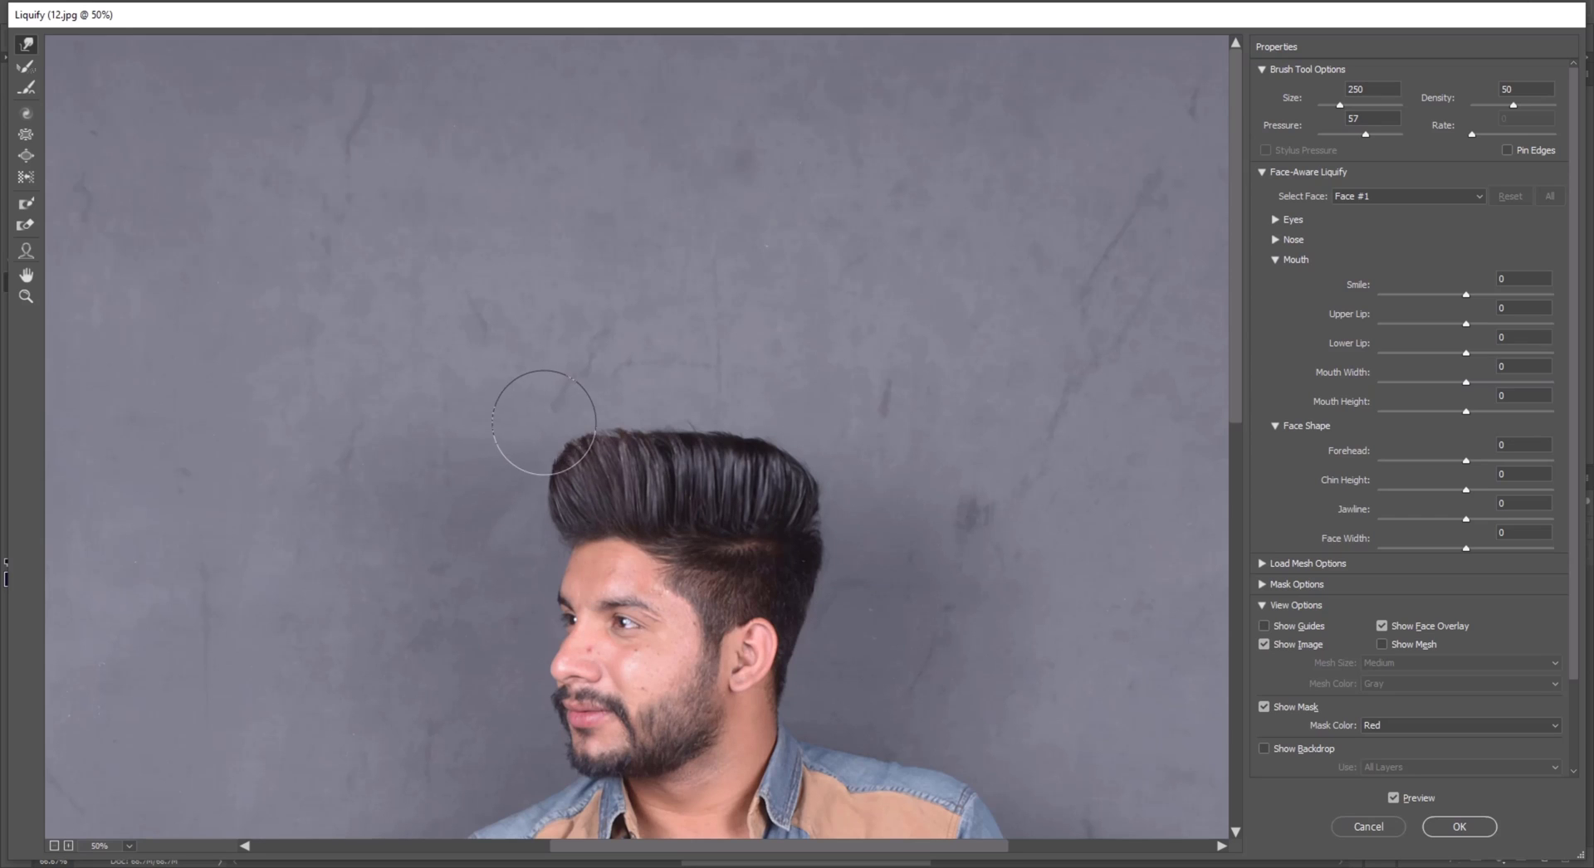
Even out the top contour of the hair with Forward Warp at brush sizes 200 and 150
key("bracketleft")
key("bracketleft")
key("bracketleft")
key("bracketright")
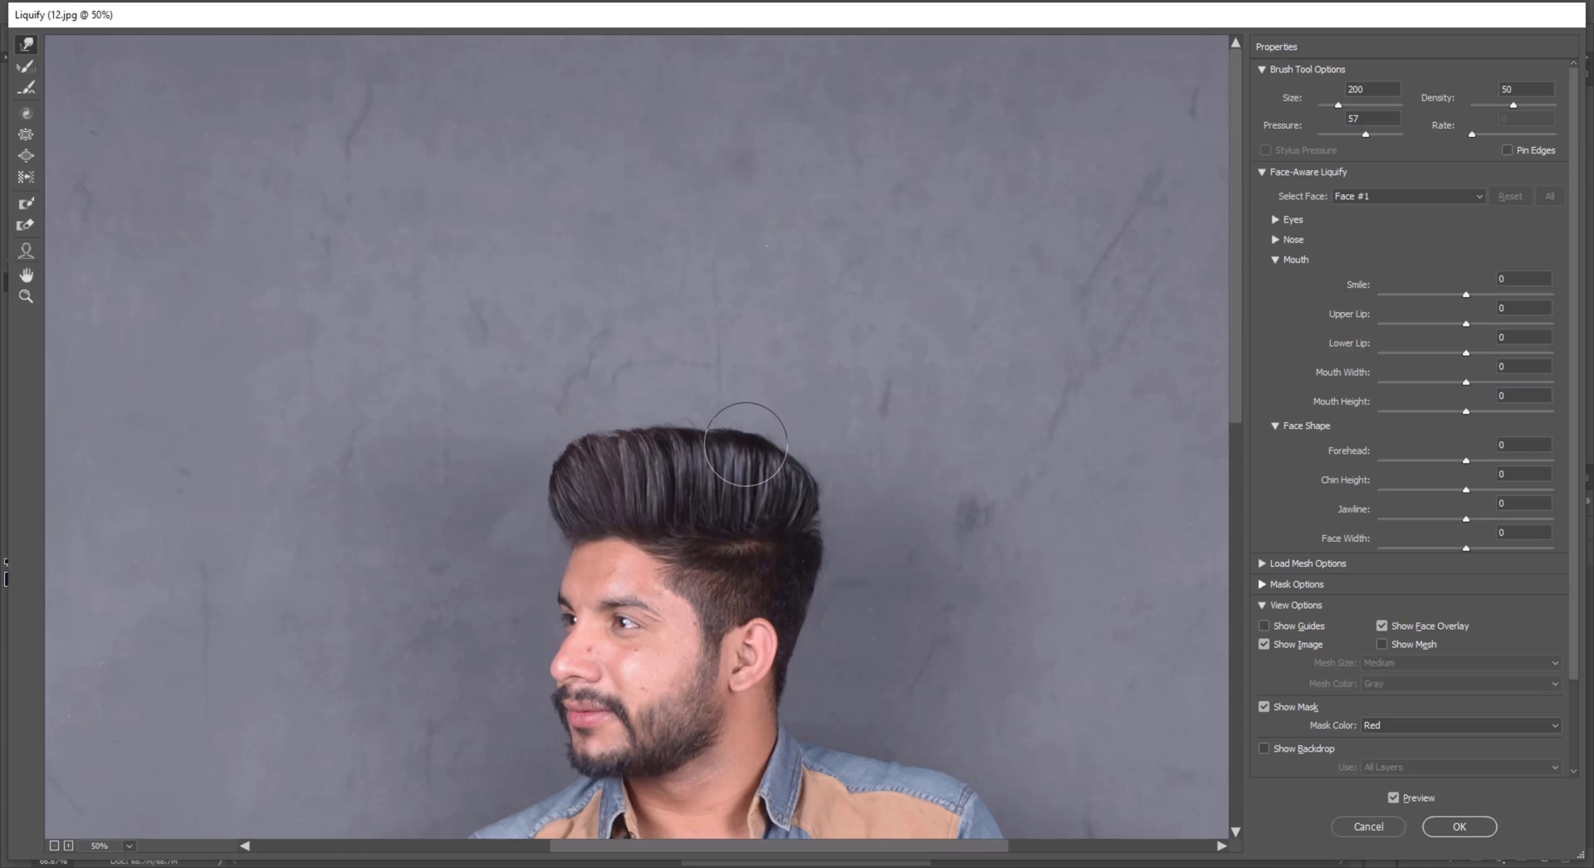
key("bracketleft")
key("bracketleft")
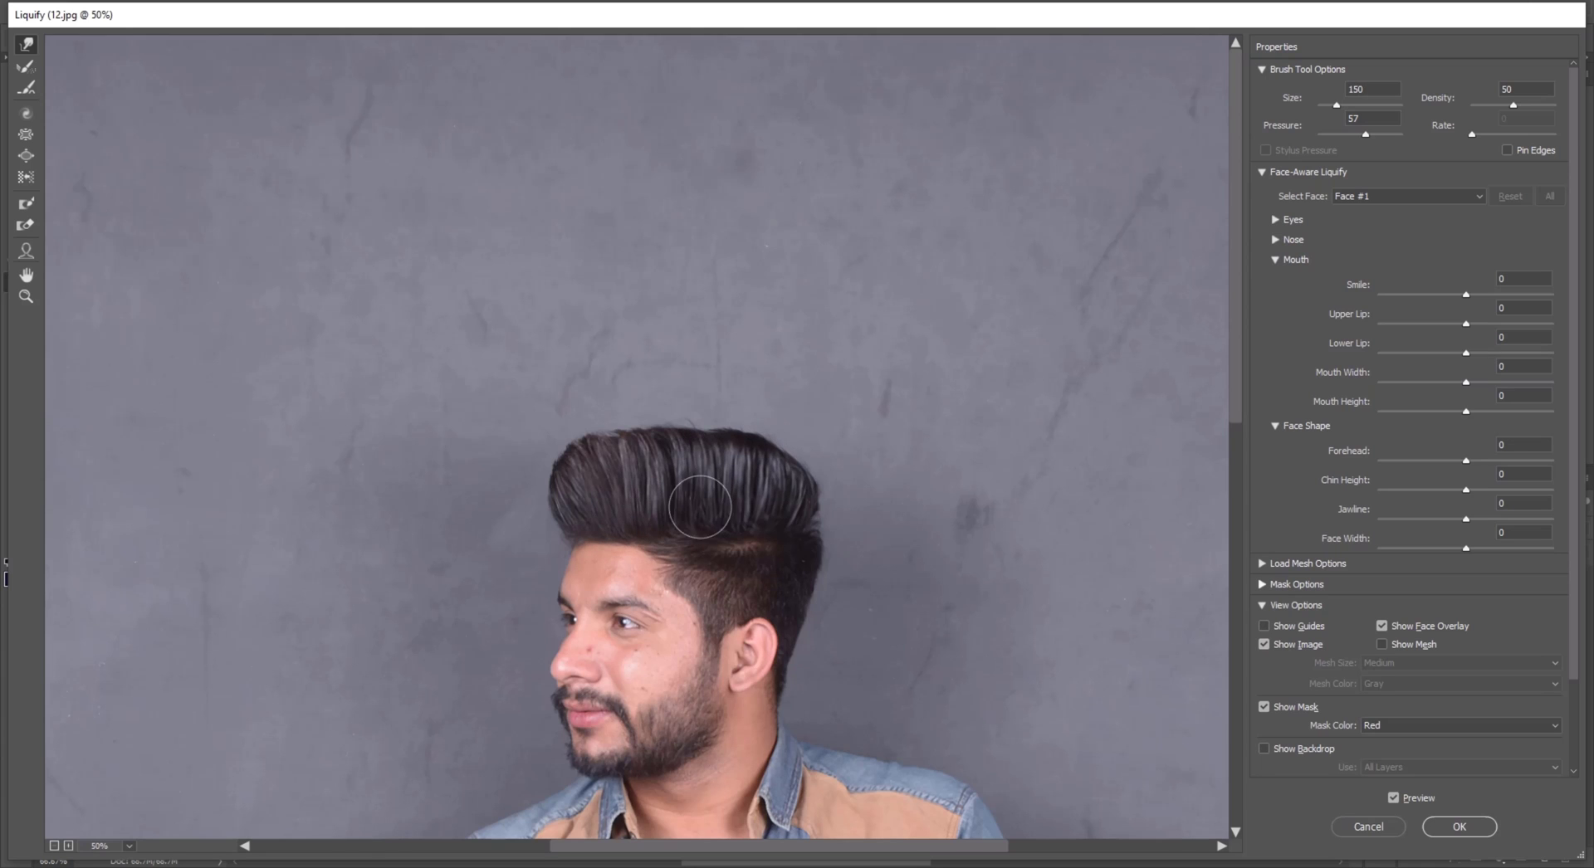
Compare the reshaped hair with the original using the preview, and apply the Liquify changes
scroll(981, 457, "down", 2)
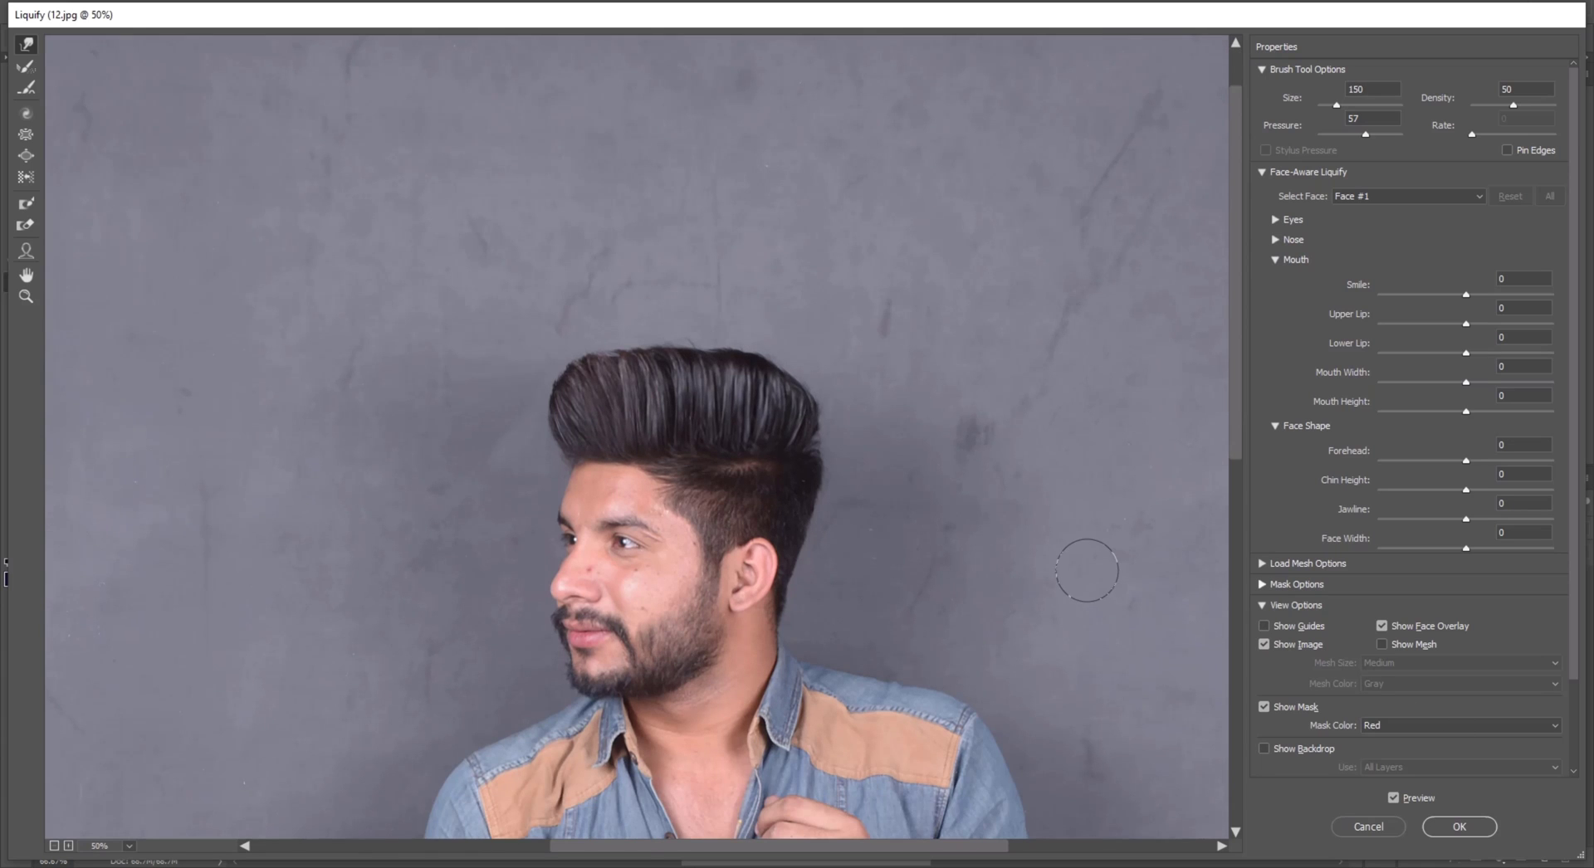
key("p")
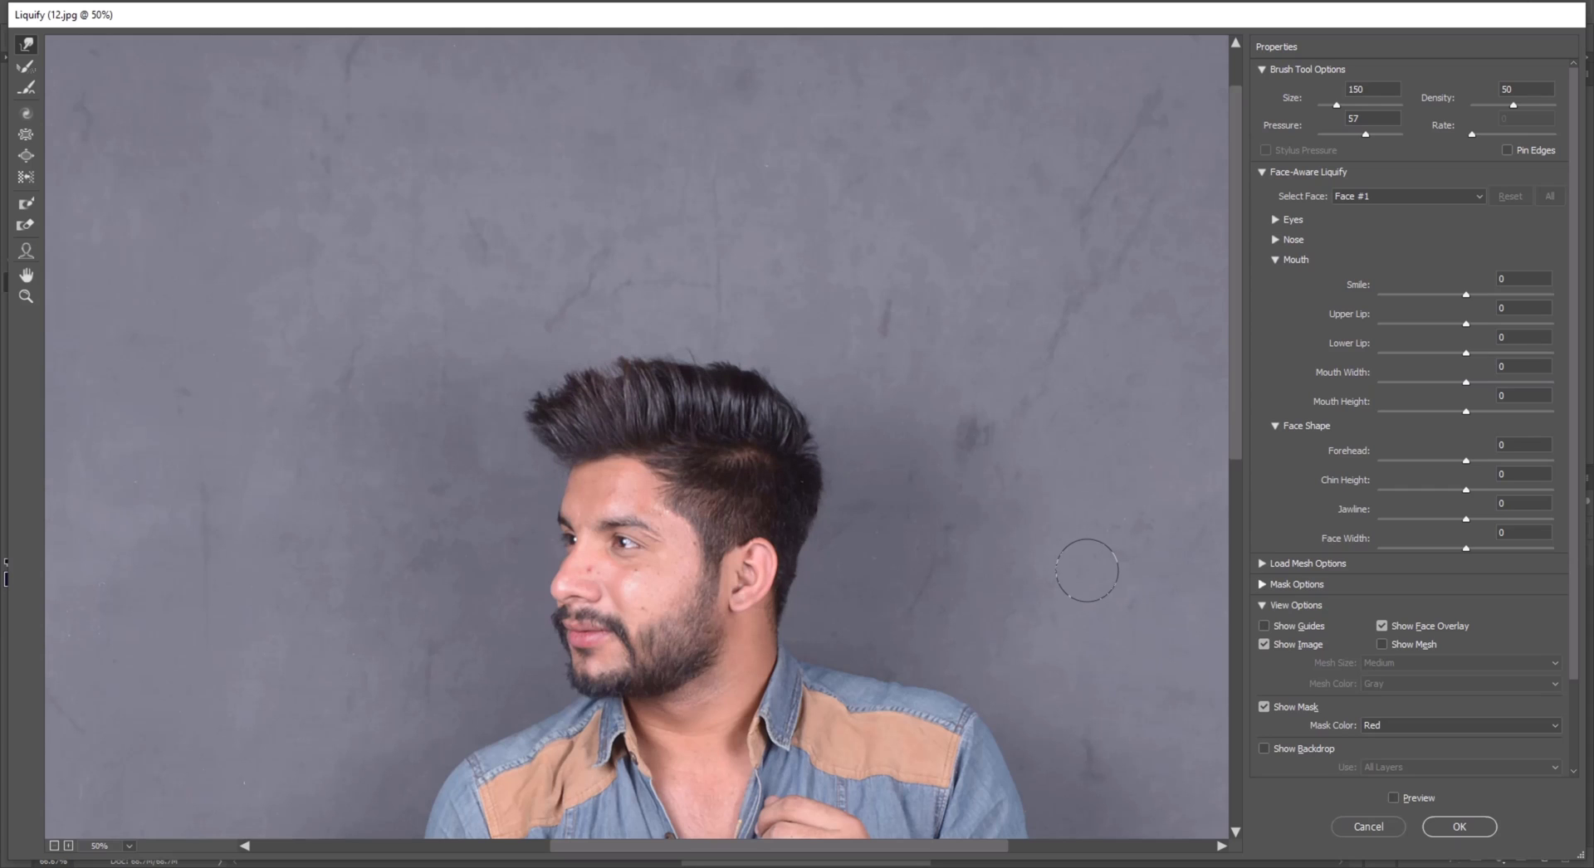
key("p")
key("p")
key("p")
key("p")
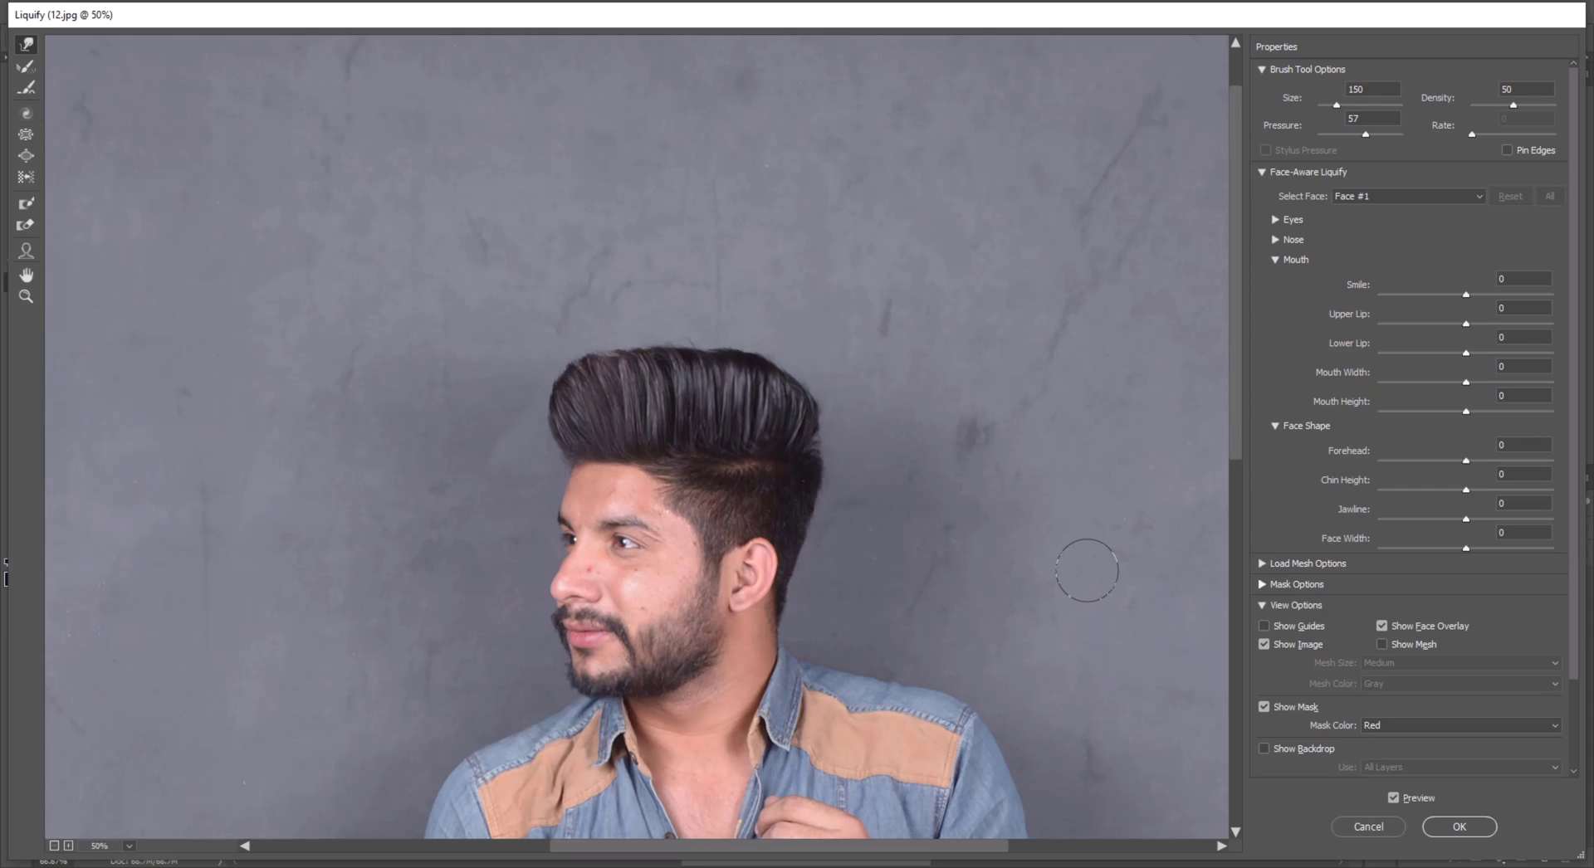
key("p")
left_click(1459, 827)
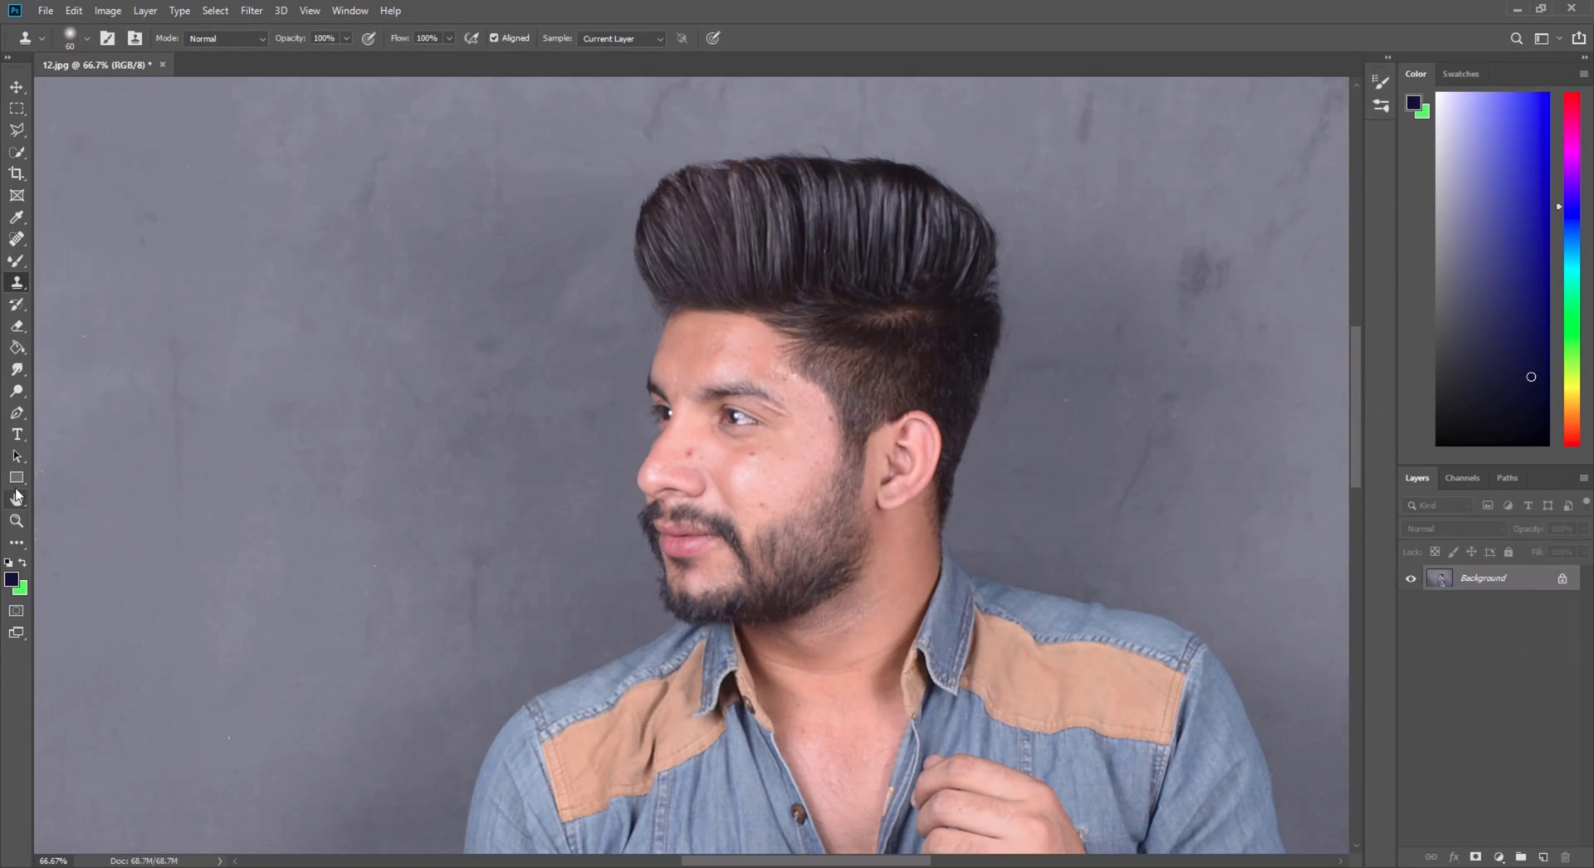
Remove blemishes from the face at 100% zoom using the Spot Healing Brush at about size 25
left_click(16, 520)
left_click(832, 418)
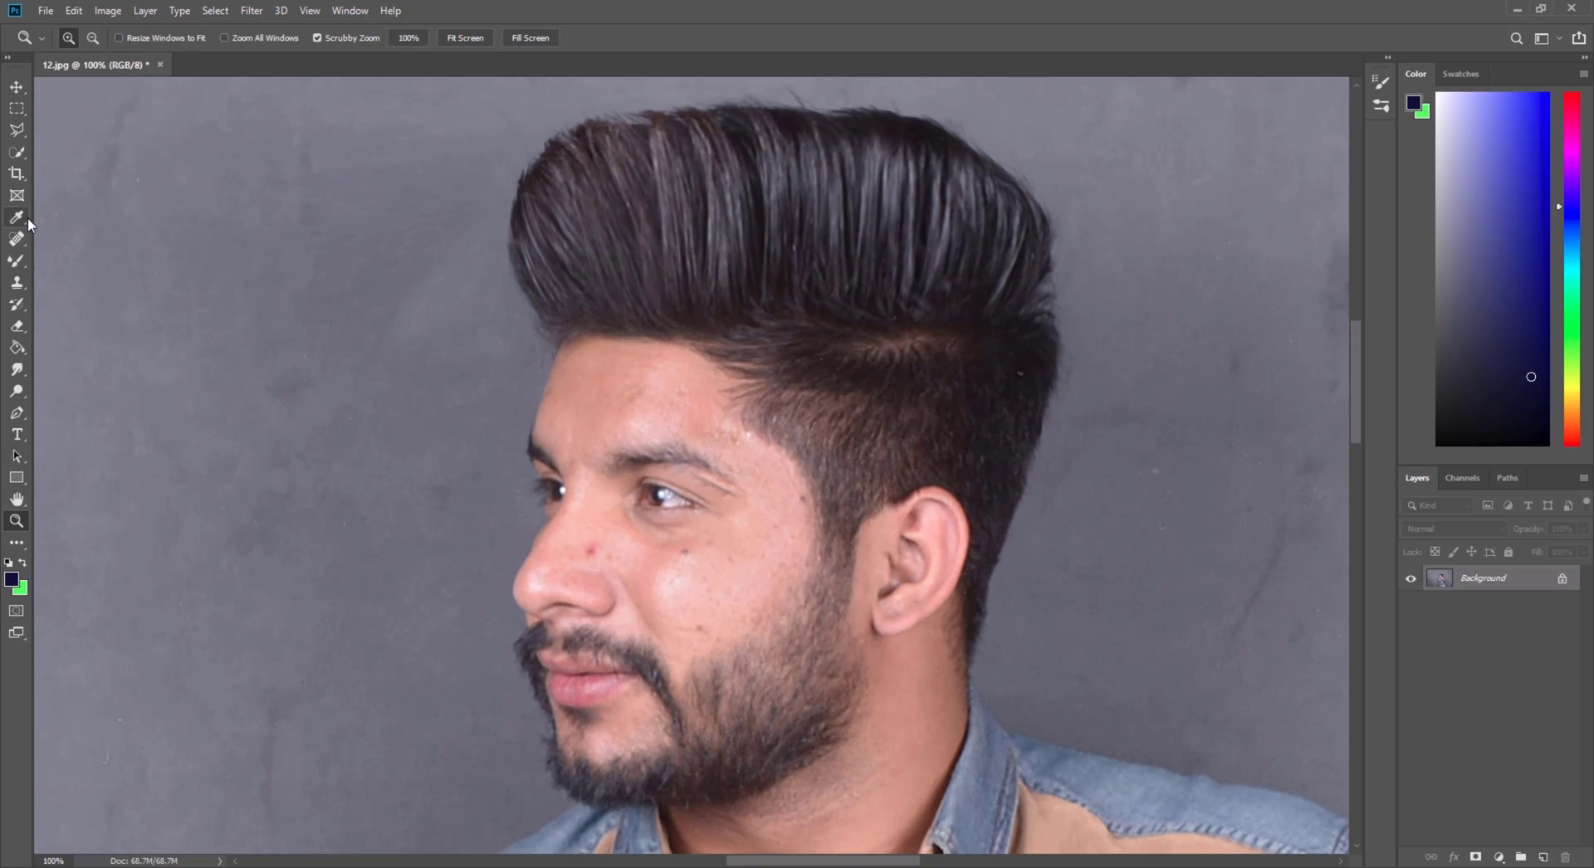
left_click(16, 239)
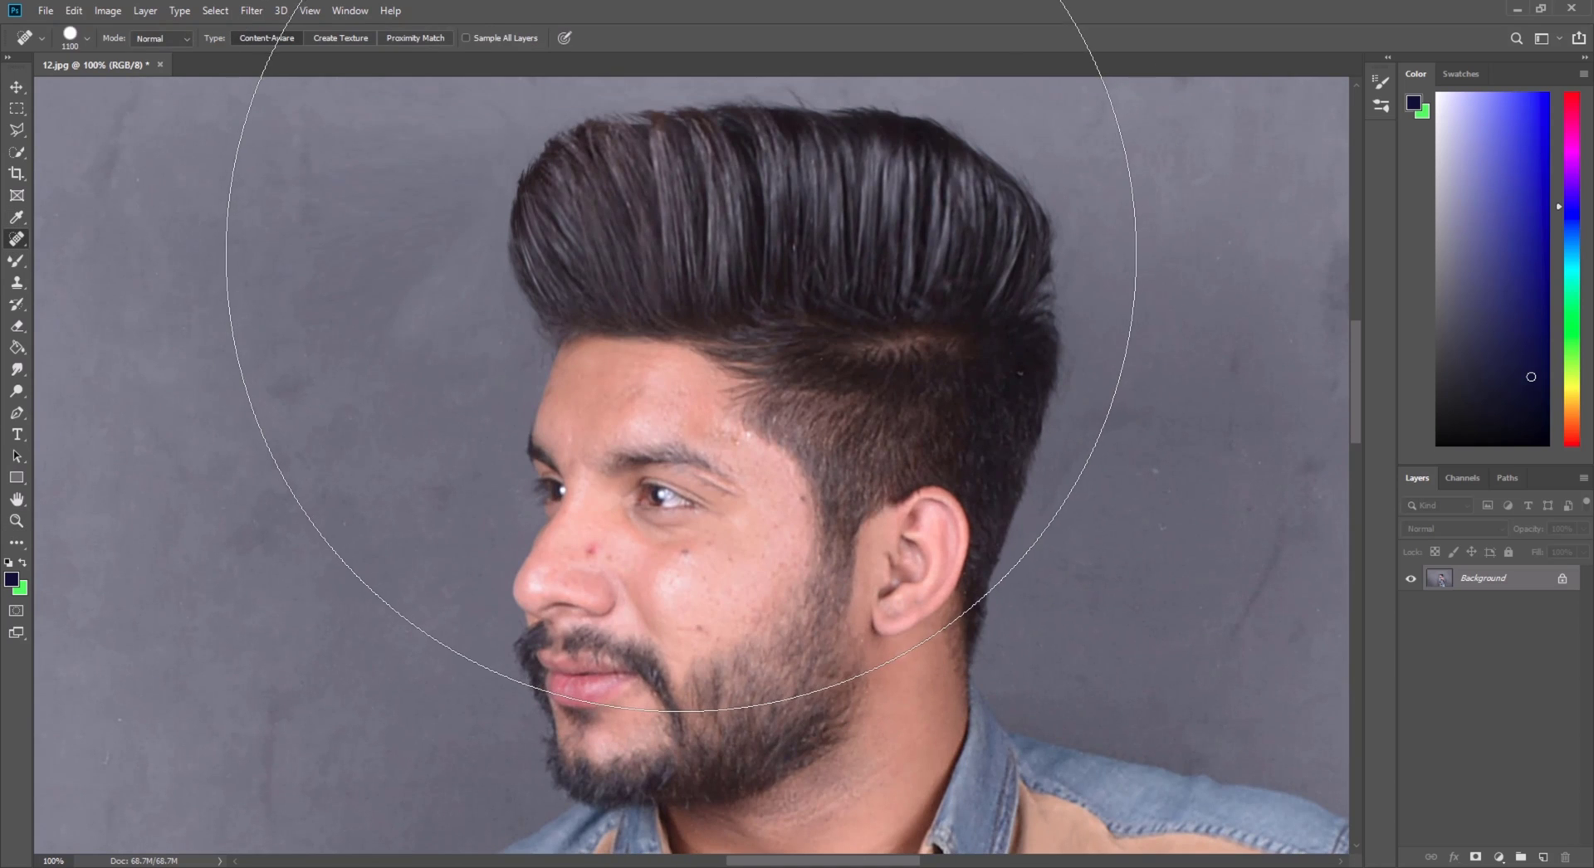
key("bracketleft")
key("bracketleft")
key("bracketleft")
key("bracketleft")
key("bracketleft")
key("bracketleft")
key("bracketleft")
key("bracketleft")
key("bracketleft")
key("bracketleft")
key("bracketleft")
key("bracketleft")
key("bracketleft")
key("bracketleft")
key("bracketleft")
key("bracketleft")
key("bracketleft")
key("bracketleft")
key("bracketleft")
key("bracketleft")
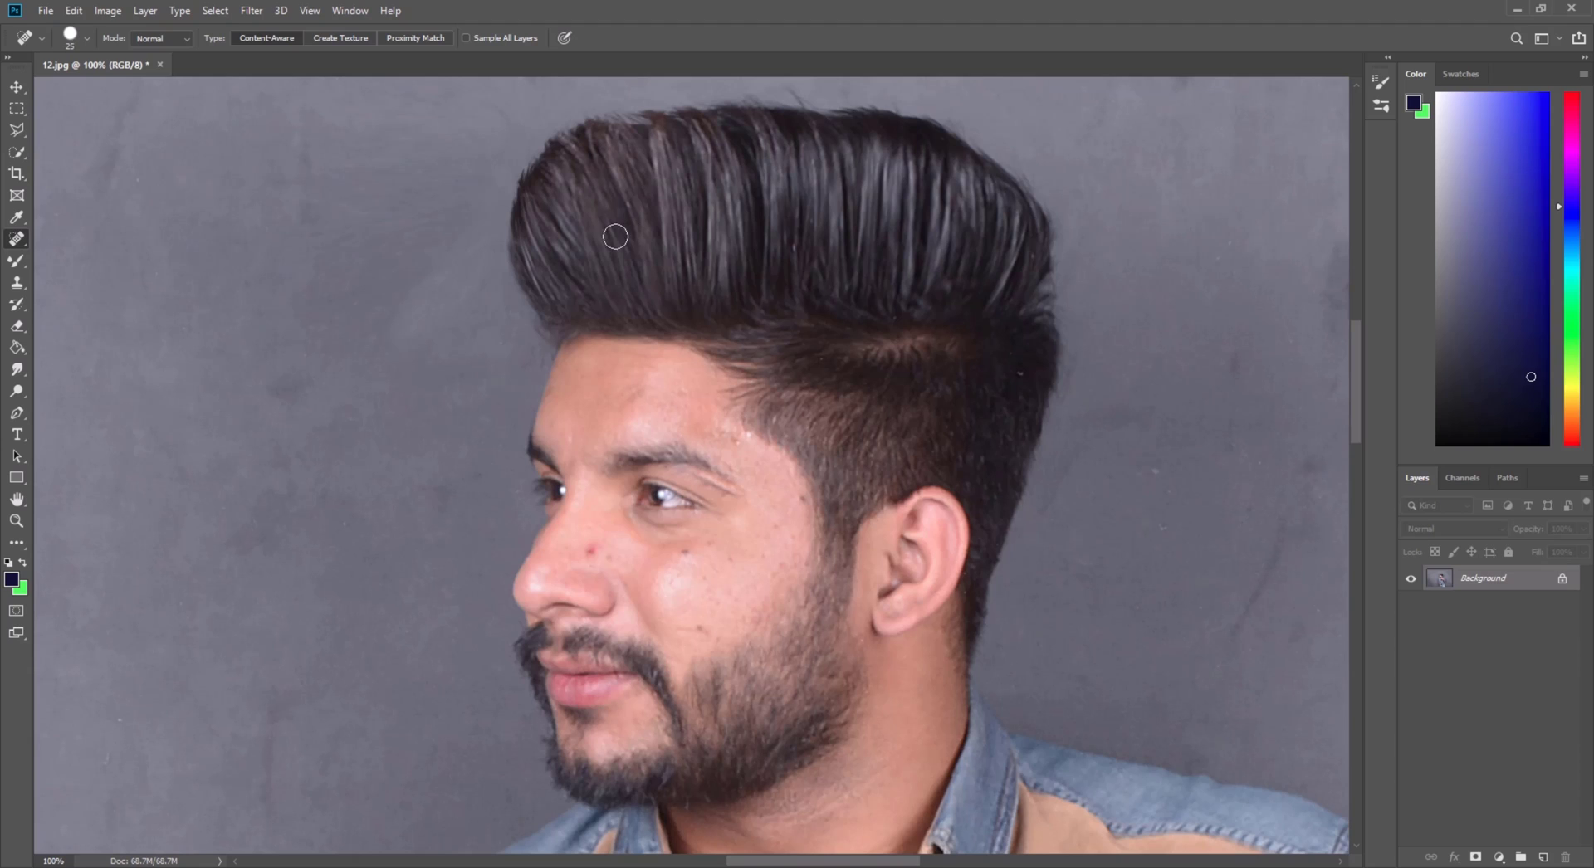
key("bracketleft")
key("bracketleft")
scroll(977, 473, "down", 2)
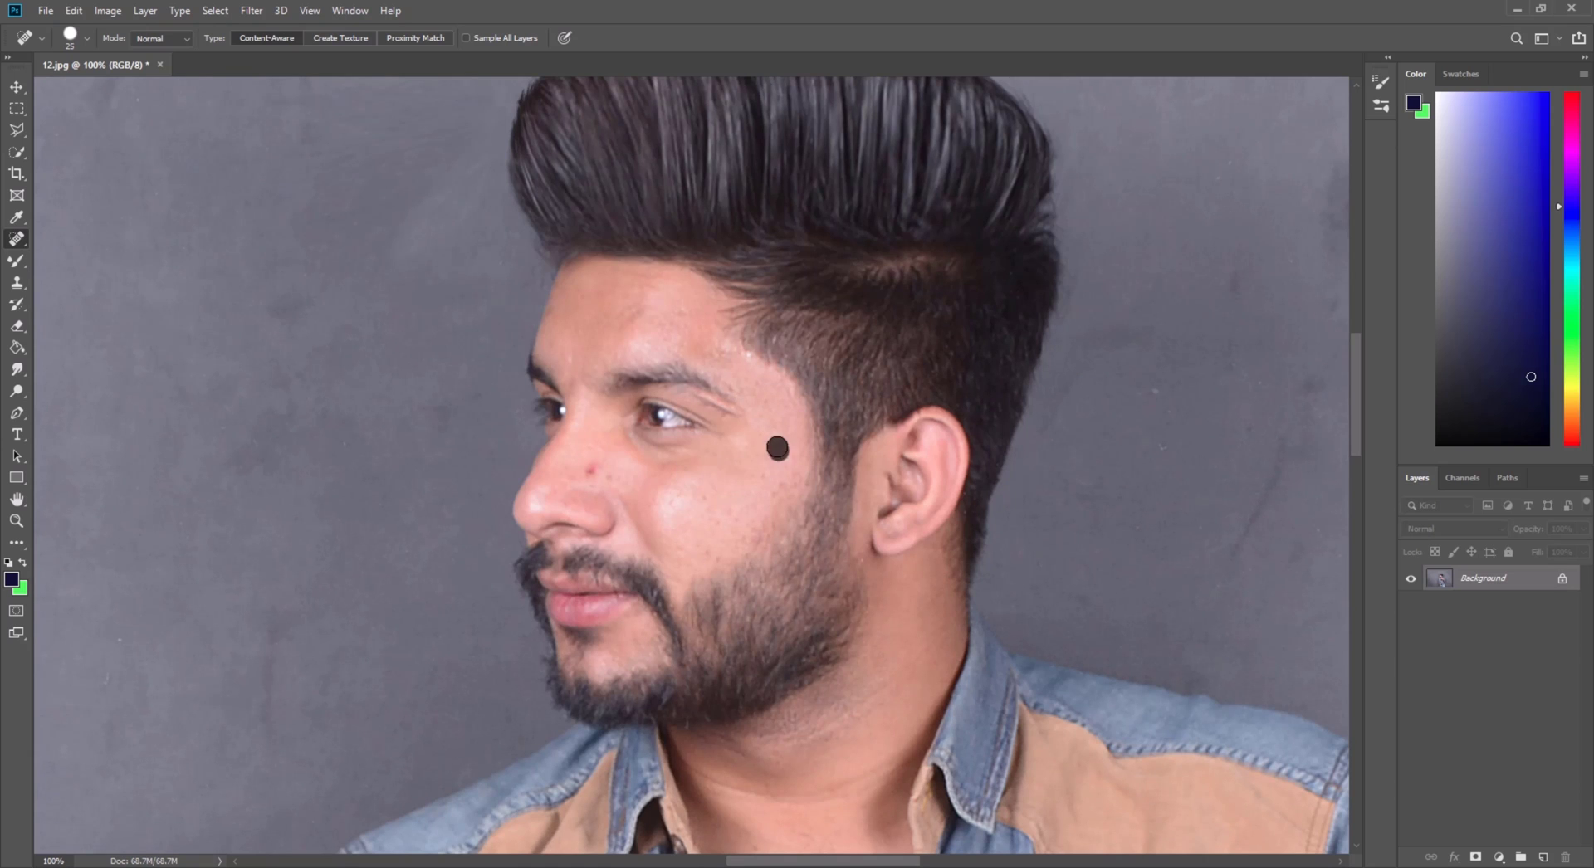
Check the chest, hand and both forearms for skin spots and heal them with the Spot Healing Brush at size 25
scroll(606, 473, "down", 10)
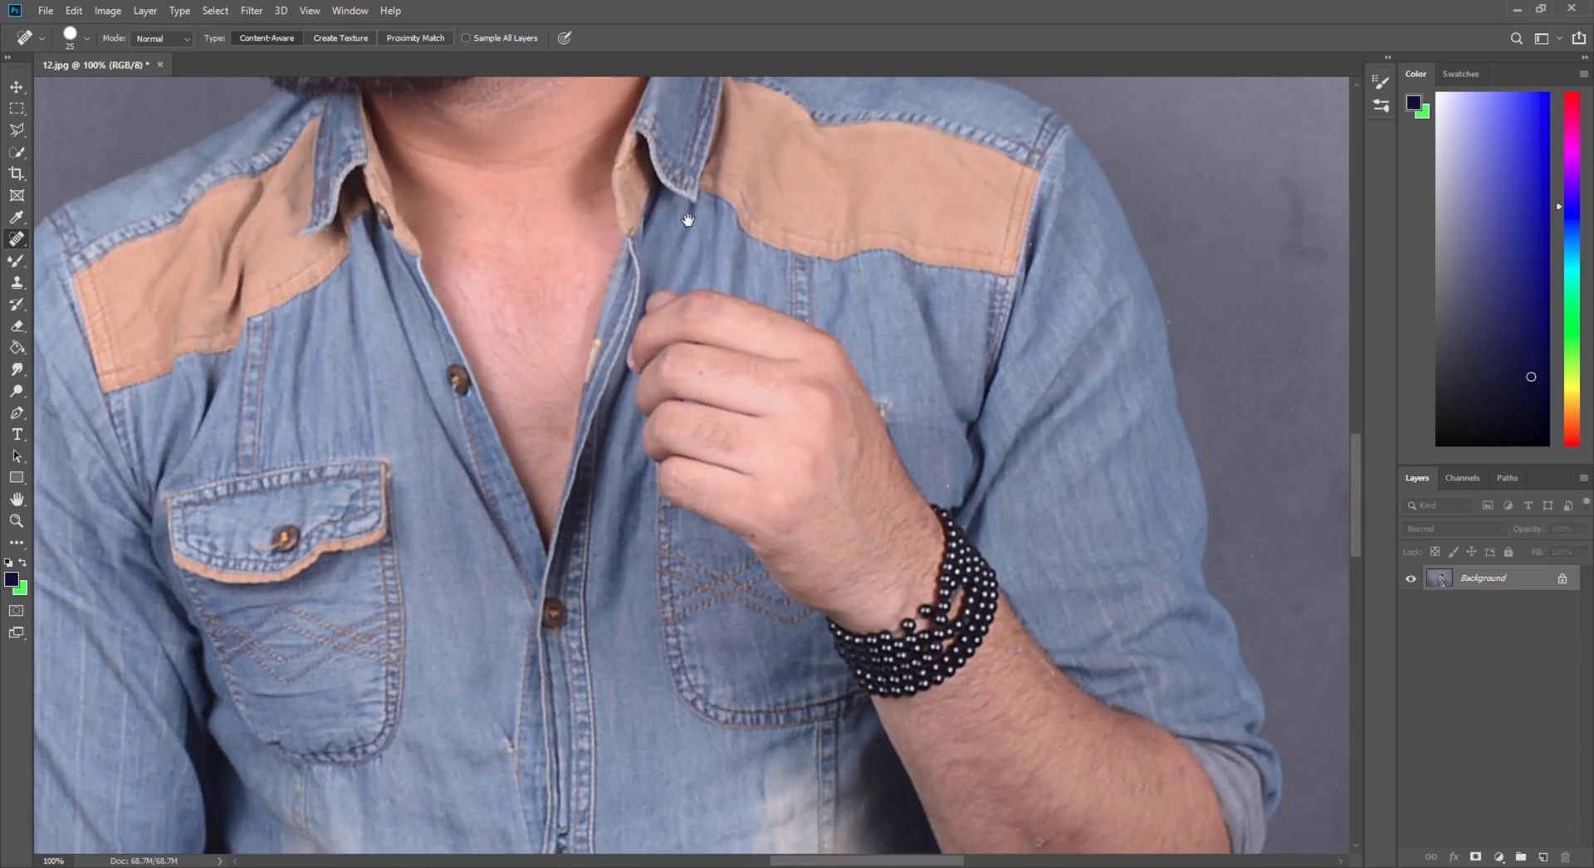
left_click_drag(802, 596, 679, 306)
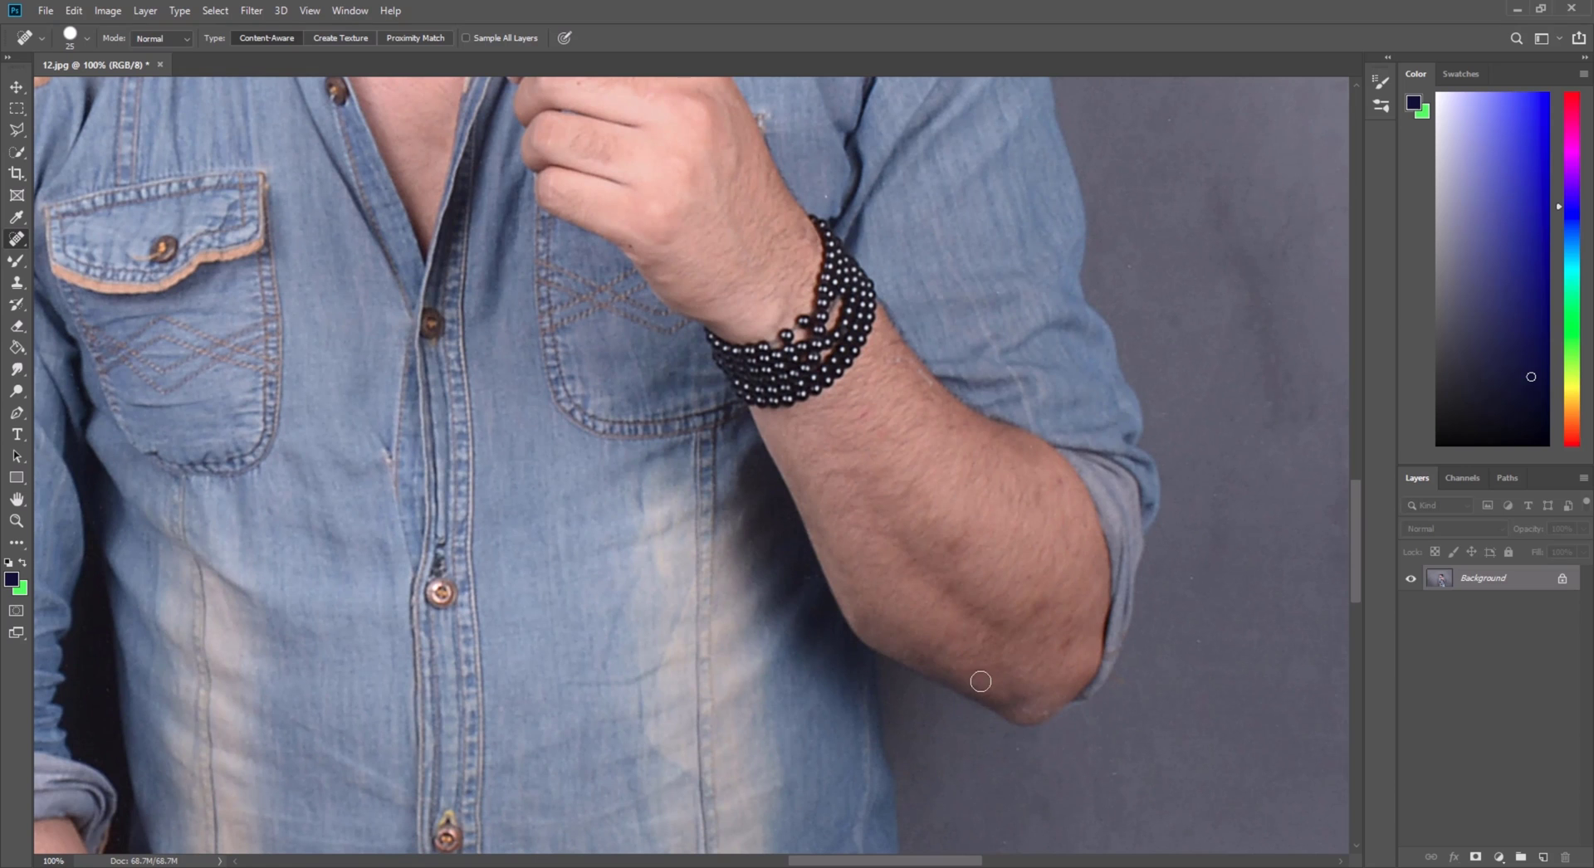
mouse_move(686, 604)
left_mouse_down()
mouse_move(972, 260)
mouse_move(620, 309)
left_mouse_up()
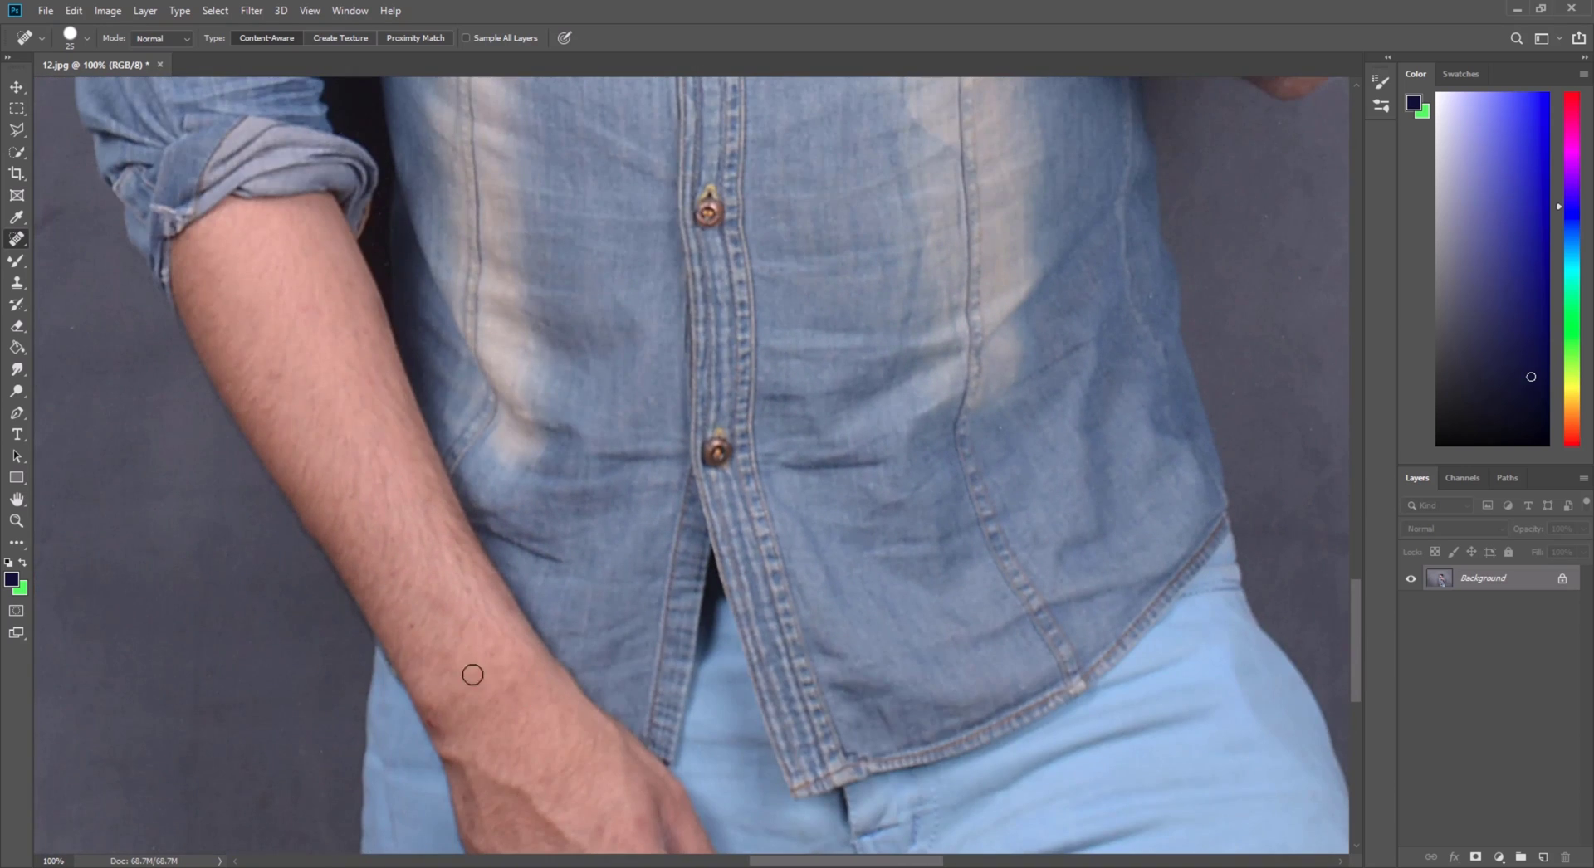
left_click_drag(743, 235, 694, 697)
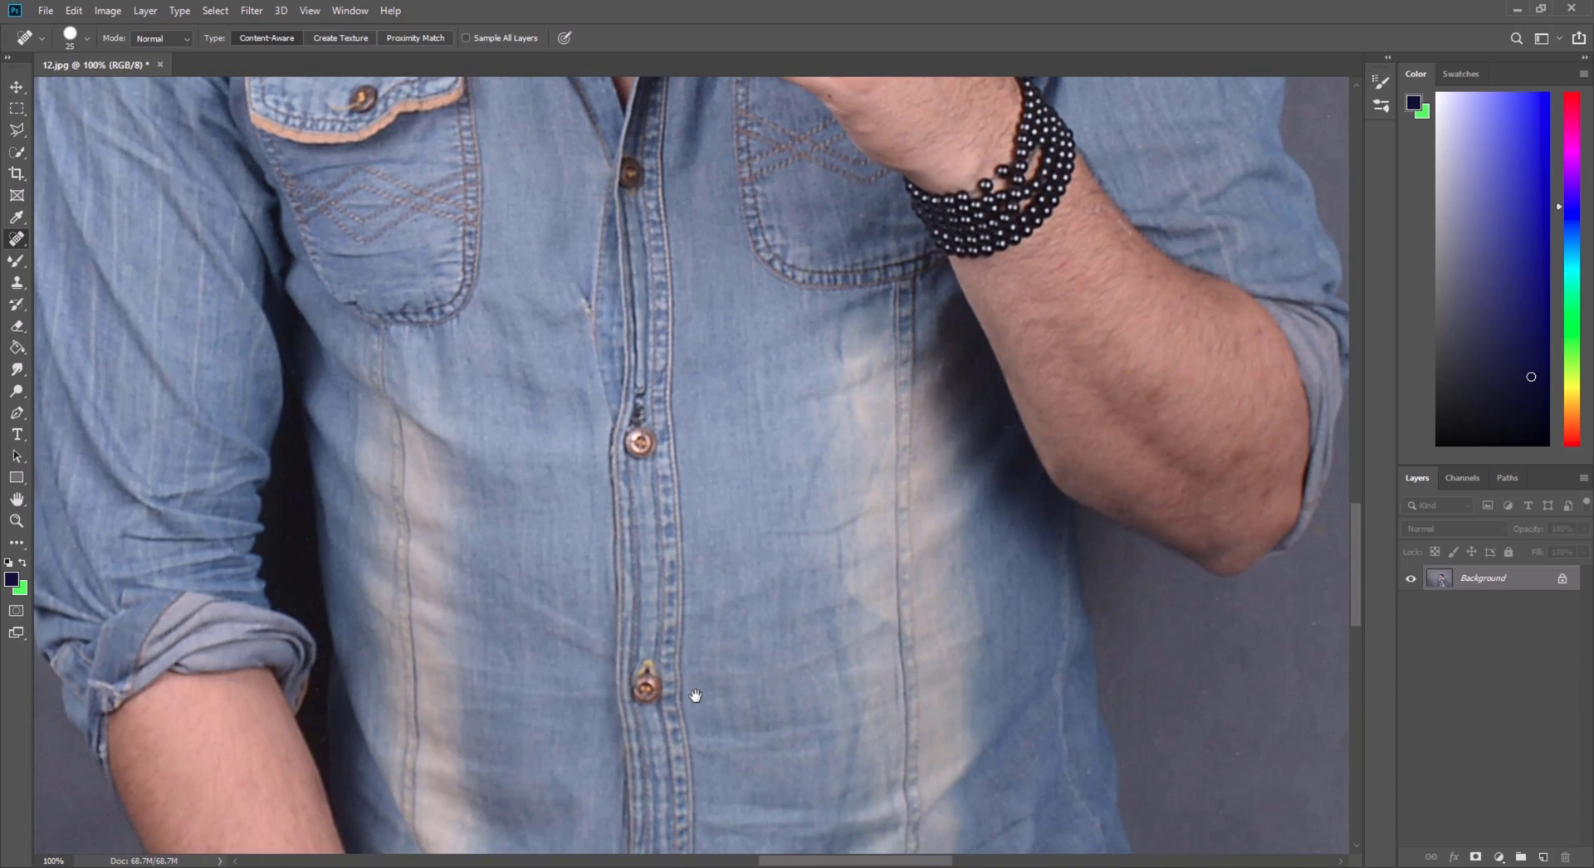
left_click_drag(614, 91, 585, 697)
left_click_drag(586, 331, 743, 686)
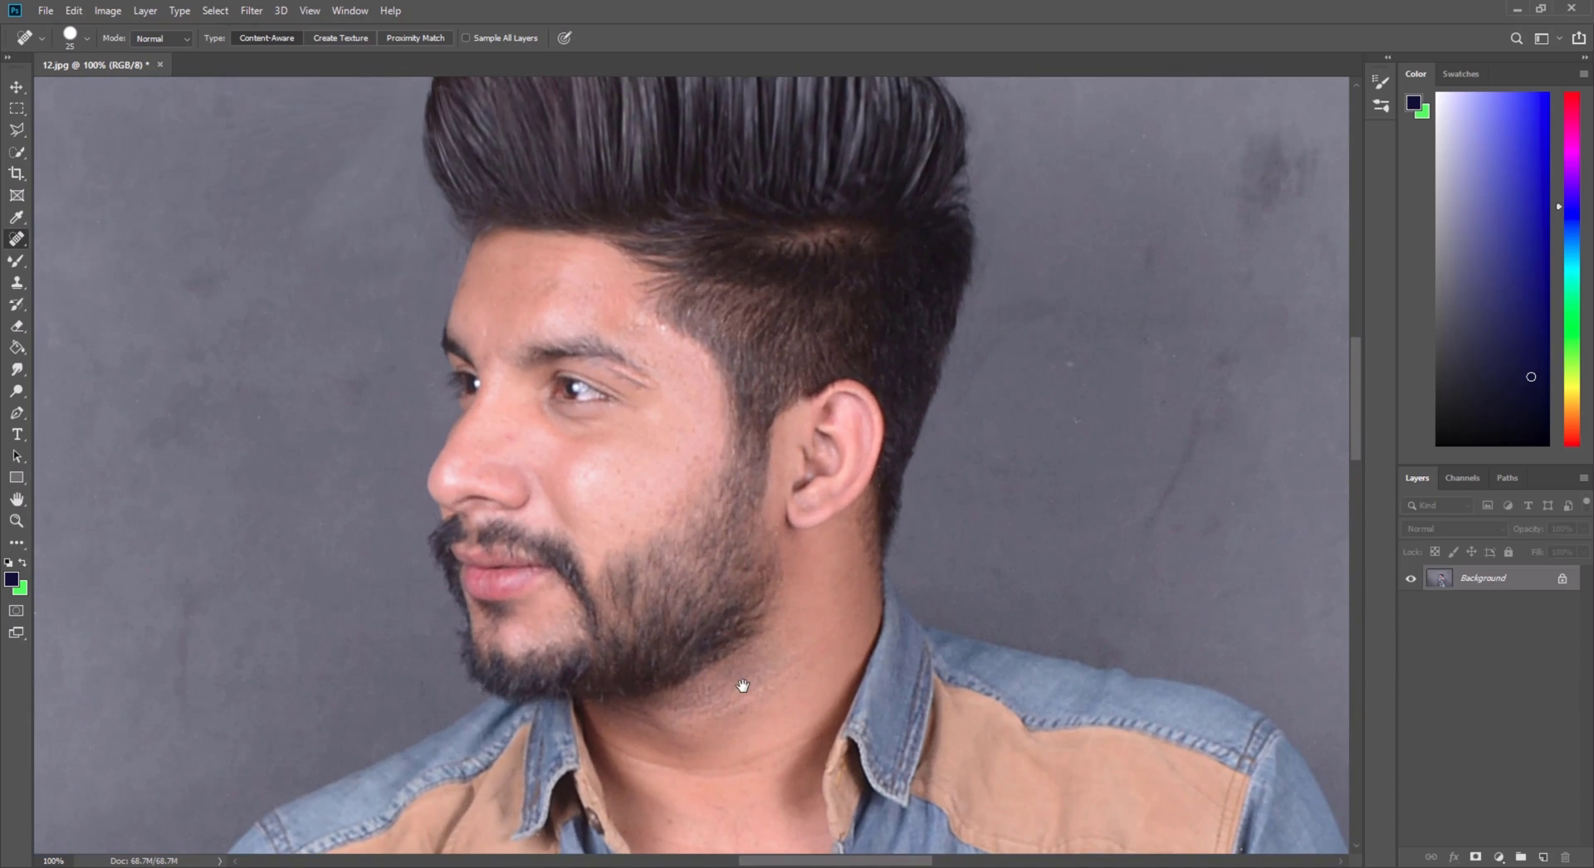
Smooth the forehead and temple skin at 200% zoom with the Mixer Brush at about size 60
left_click(16, 521)
left_click(586, 320)
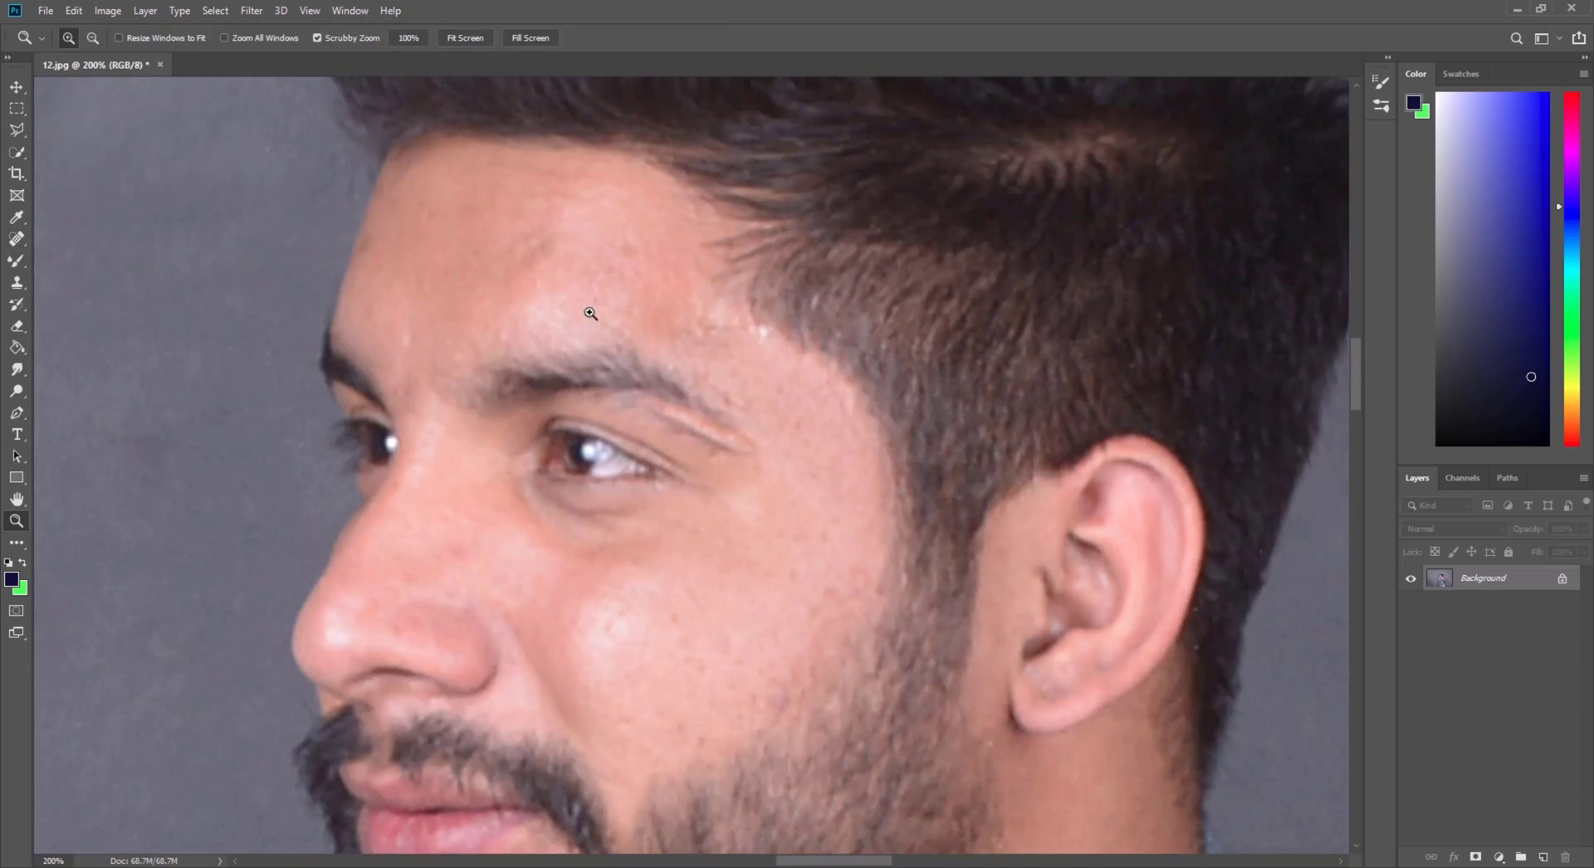
left_click(18, 261)
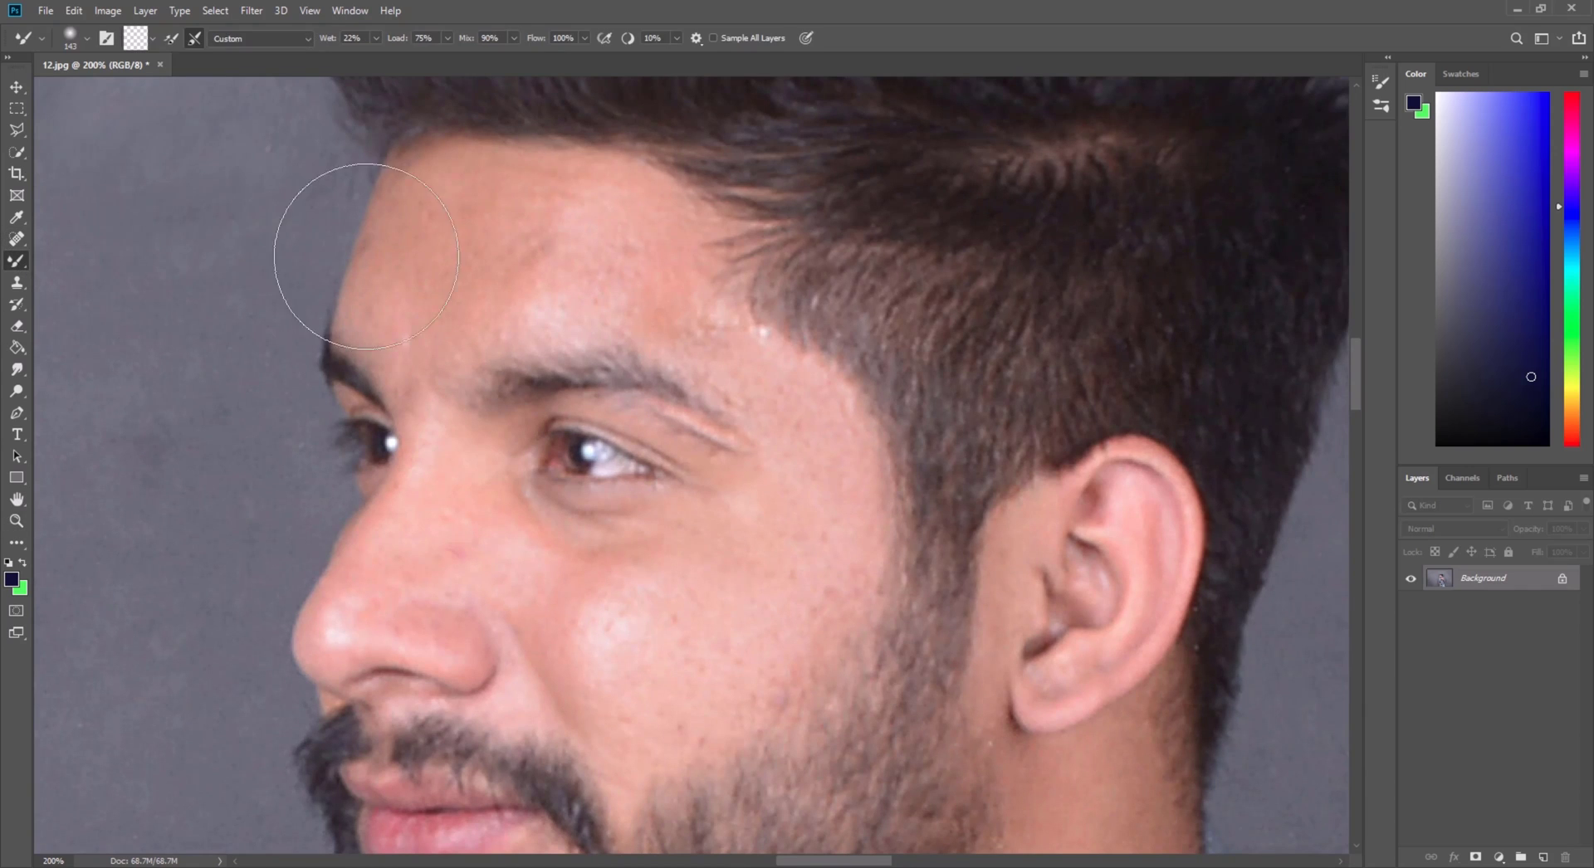
key("bracketleft")
key("bracketleft")
key("bracketleft")
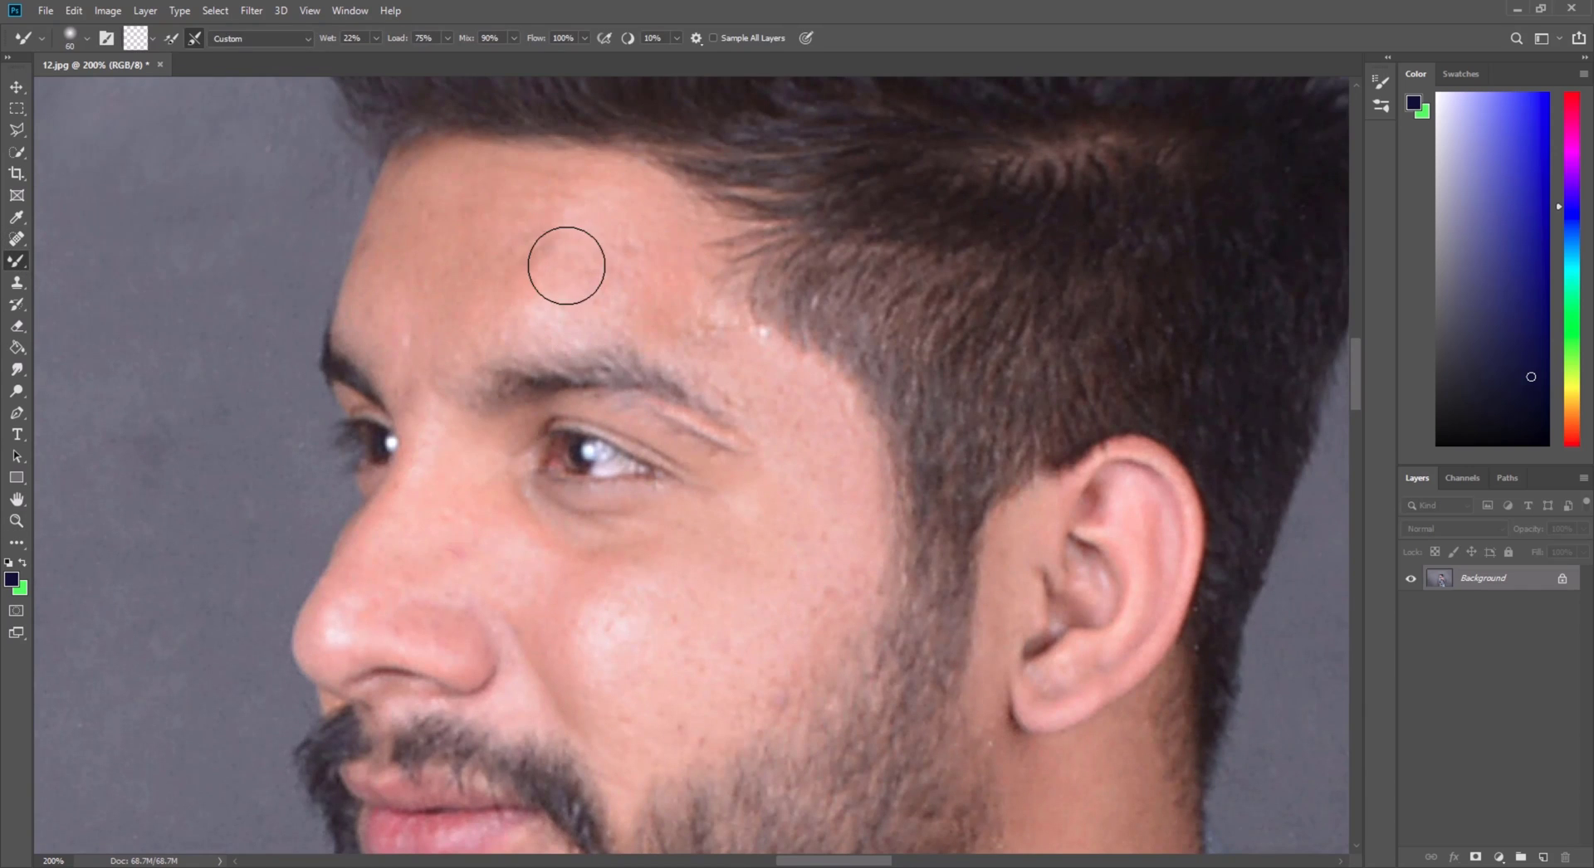
mouse_move(566, 267)
left_mouse_down()
mouse_move(529, 300)
mouse_move(558, 280)
mouse_move(578, 219)
mouse_move(547, 190)
mouse_move(511, 275)
mouse_move(439, 284)
mouse_move(409, 245)
mouse_move(409, 213)
mouse_move(393, 283)
mouse_move(459, 239)
mouse_move(477, 182)
mouse_move(439, 186)
mouse_move(564, 190)
mouse_move(492, 200)
mouse_move(511, 207)
mouse_move(491, 235)
mouse_move(431, 188)
mouse_move(374, 308)
mouse_move(388, 349)
mouse_move(427, 370)
mouse_move(523, 303)
mouse_move(482, 315)
mouse_move(548, 330)
mouse_move(632, 286)
mouse_move(639, 200)
mouse_move(583, 185)
mouse_move(641, 219)
mouse_move(665, 254)
mouse_move(660, 279)
mouse_move(514, 294)
mouse_move(698, 309)
mouse_move(623, 299)
mouse_move(737, 377)
mouse_move(652, 299)
mouse_move(769, 385)
mouse_move(687, 306)
mouse_move(779, 388)
mouse_move(707, 321)
mouse_move(727, 351)
mouse_move(662, 227)
mouse_move(668, 272)
mouse_move(641, 262)
mouse_move(624, 326)
mouse_move(513, 318)
mouse_move(520, 299)
mouse_move(711, 385)
mouse_move(769, 387)
mouse_move(813, 460)
mouse_move(807, 390)
mouse_move(681, 304)
left_mouse_up()
key("bracketright")
key("bracketleft")
key("bracketright")
key("bracketleft")
key("bracketleft")
key("bracketright")
key("bracketright")
key("bracketleft")
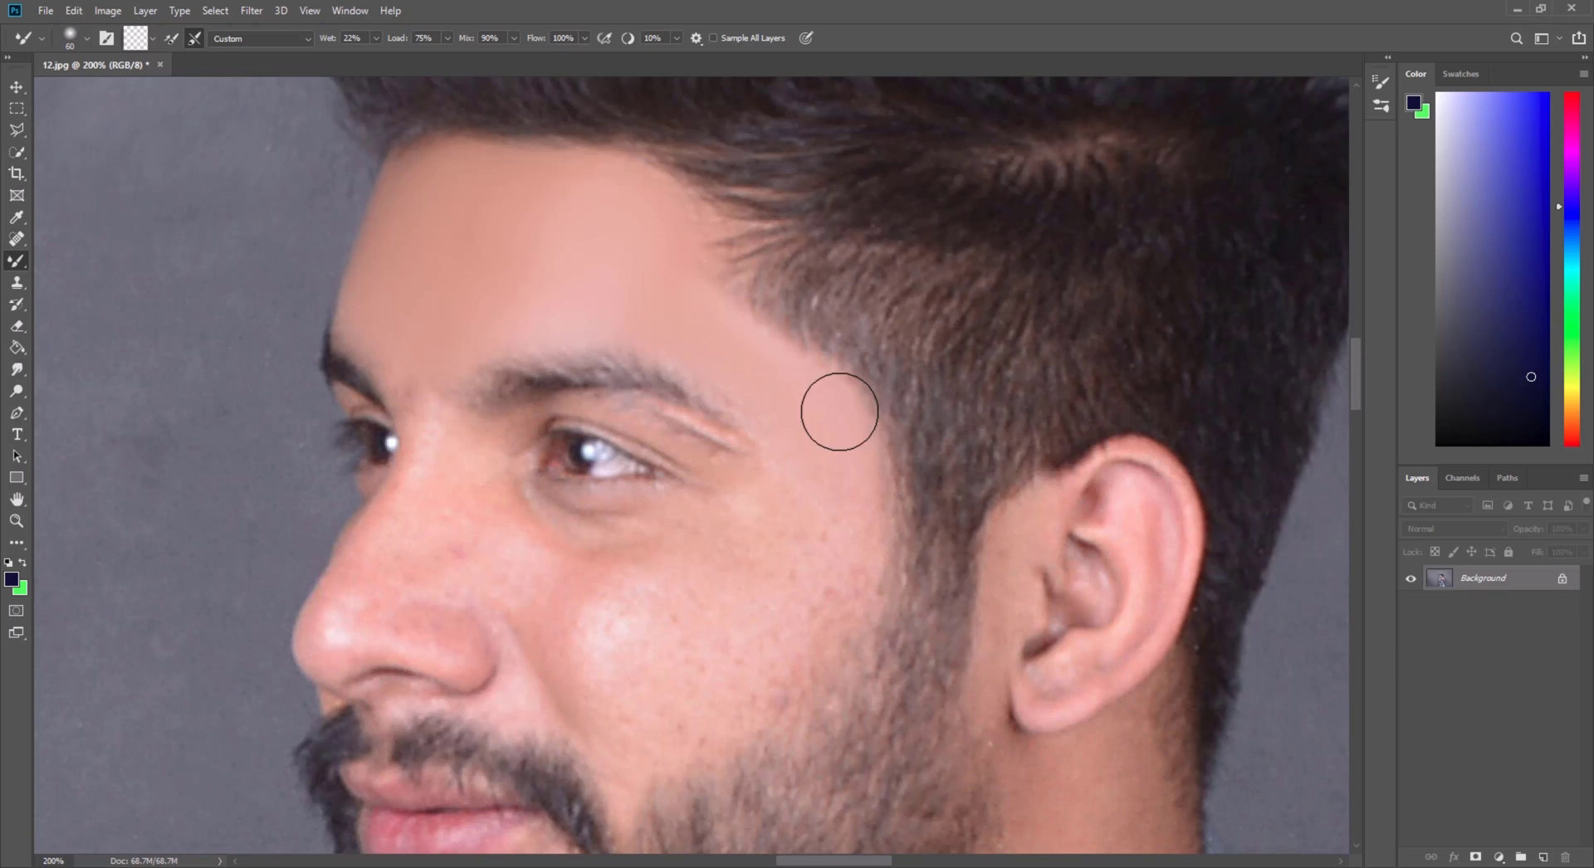
Smooth the cheek from the temple to the beard line with the Mixer Brush, using a size of about 70
scroll(824, 465, "down", 2)
key("bracketright")
key("bracketright")
mouse_move(842, 399)
left_mouse_down()
mouse_move(818, 520)
mouse_move(835, 507)
mouse_move(839, 391)
mouse_move(837, 459)
mouse_move(719, 601)
mouse_move(722, 619)
mouse_move(729, 599)
mouse_move(702, 614)
mouse_move(663, 470)
mouse_move(638, 500)
mouse_move(763, 427)
mouse_move(588, 513)
mouse_move(614, 653)
mouse_move(618, 597)
mouse_move(582, 501)
left_mouse_up()
key("bracketleft")
key("bracketleft")
key("bracketleft")
key("bracketleft")
key("bracketleft")
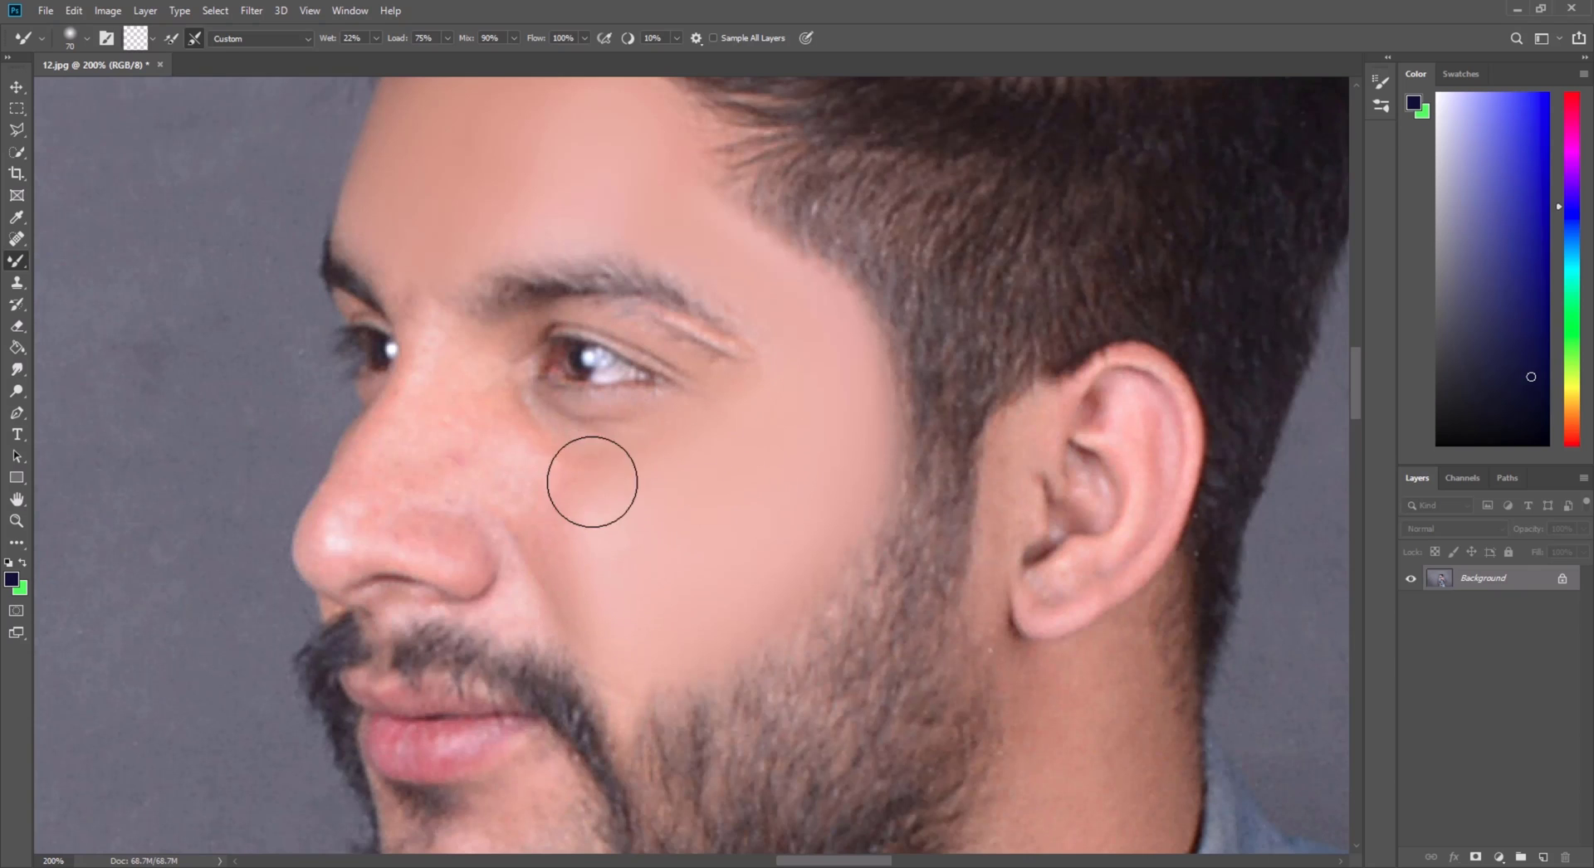
Blend the skin on the nose and below the eye with the Mixer Brush at size 50
mouse_move(426, 406)
left_mouse_down()
mouse_move(438, 321)
mouse_move(428, 379)
mouse_move(323, 538)
mouse_move(333, 565)
mouse_move(365, 517)
mouse_move(454, 563)
mouse_move(345, 546)
mouse_move(440, 530)
mouse_move(443, 551)
mouse_move(402, 494)
mouse_move(436, 405)
mouse_move(460, 408)
mouse_move(471, 452)
left_mouse_up()
key("bracketright")
mouse_move(526, 502)
left_mouse_down()
mouse_move(476, 445)
mouse_move(538, 507)
mouse_move(479, 447)
mouse_move(557, 471)
left_mouse_up()
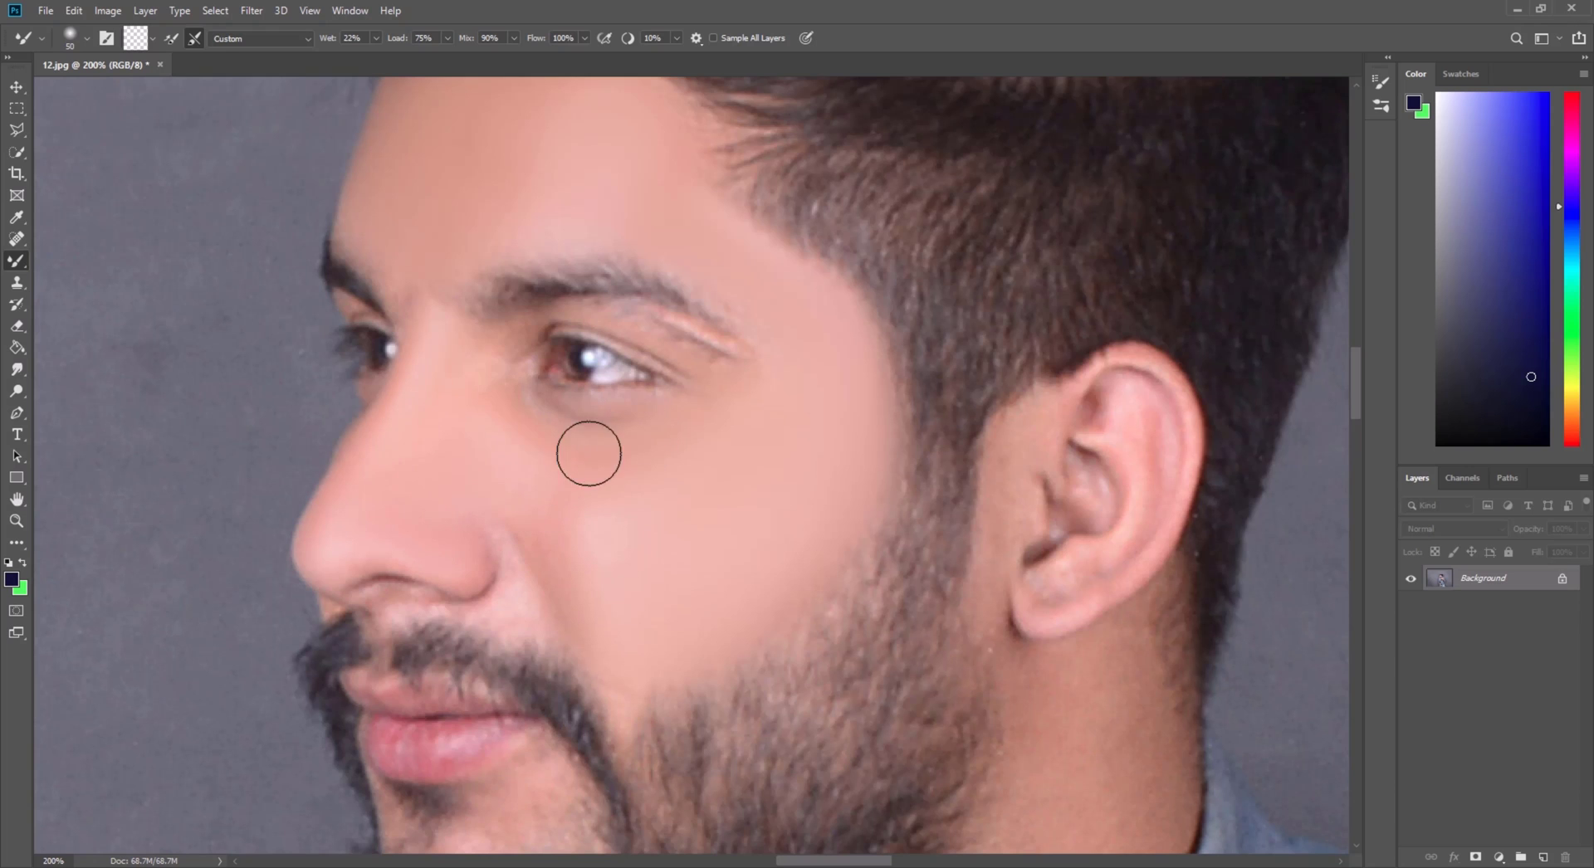
Smooth the fine areas around the eye at brush size 25 and the crease beside the nostril at size 35
scroll(598, 390, "up", 1)
key("bracketleft")
key("bracketleft")
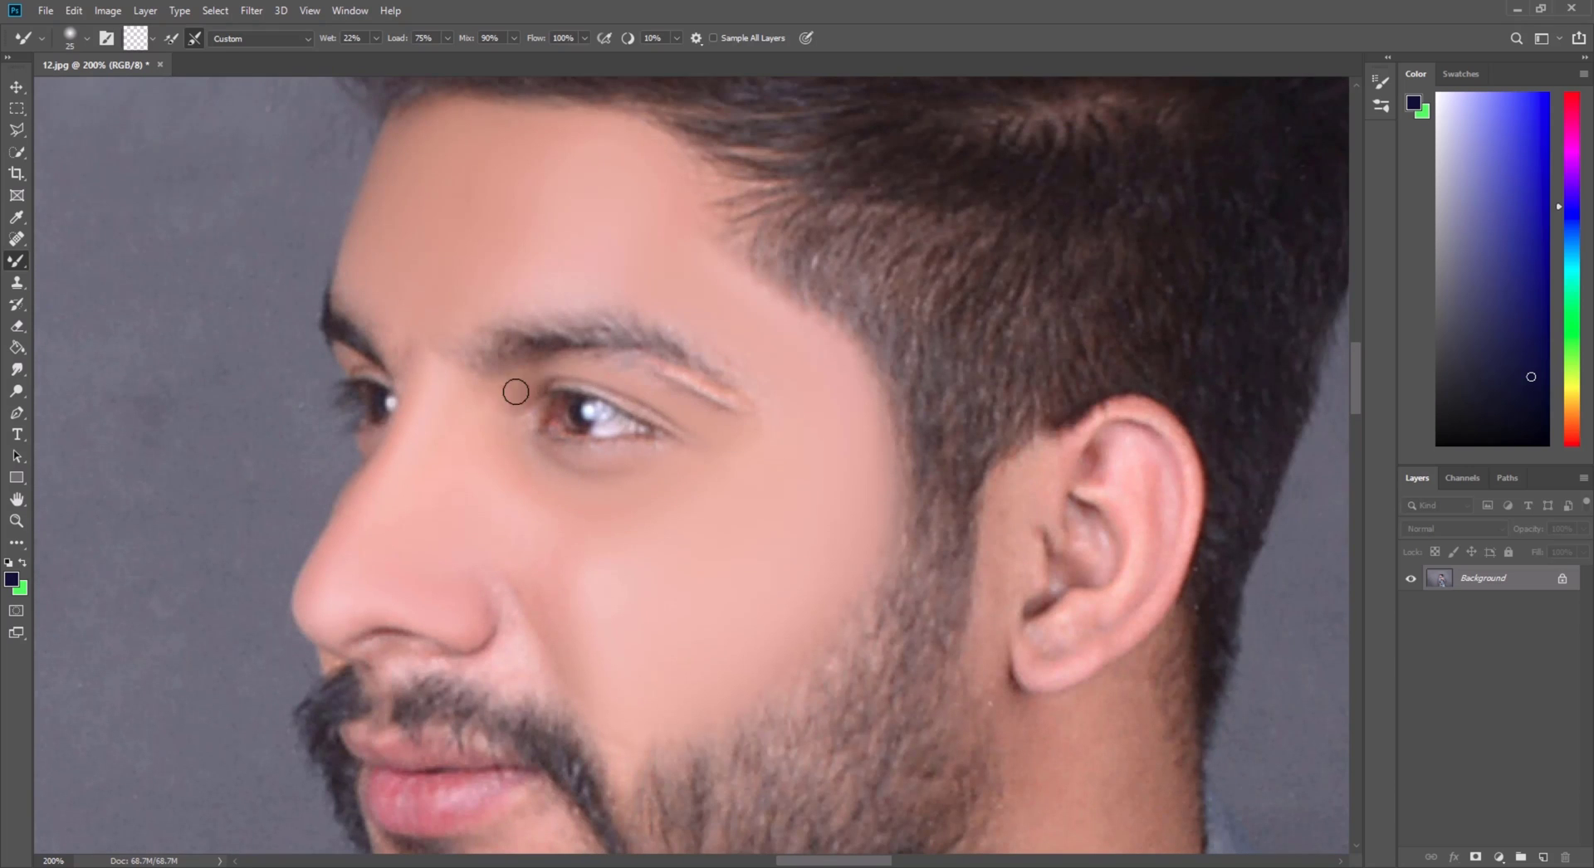
scroll(504, 429, "down", 2)
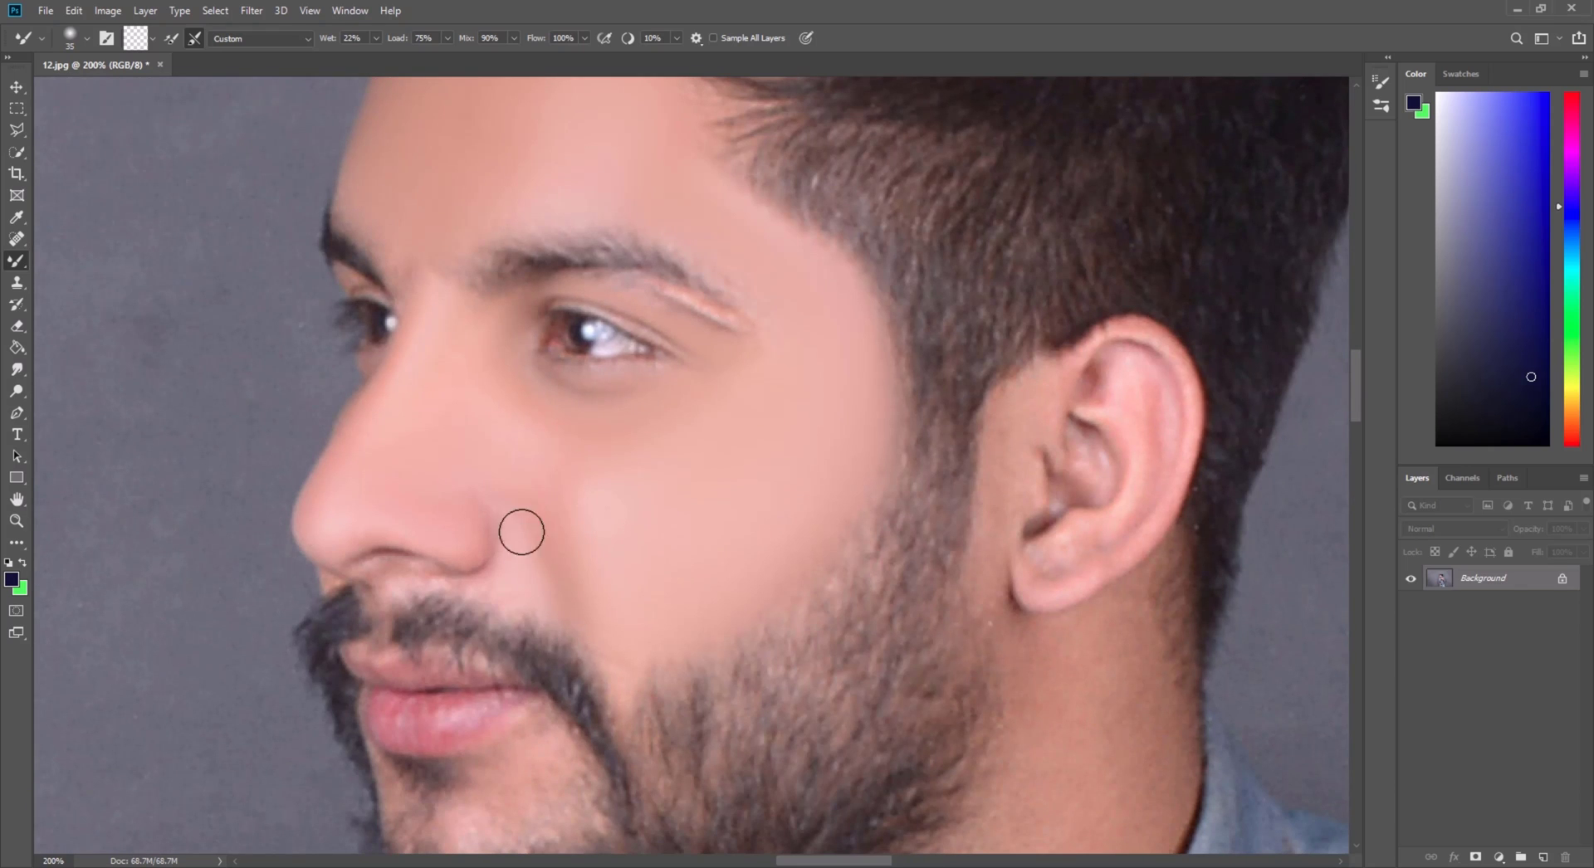
key("bracketright")
key("bracketleft")
key("bracketleft")
Blend the skin between the eyebrows and over the forehead with the Mixer Brush at sizes 40 to 45
scroll(537, 538, "up", 3)
key("bracketright")
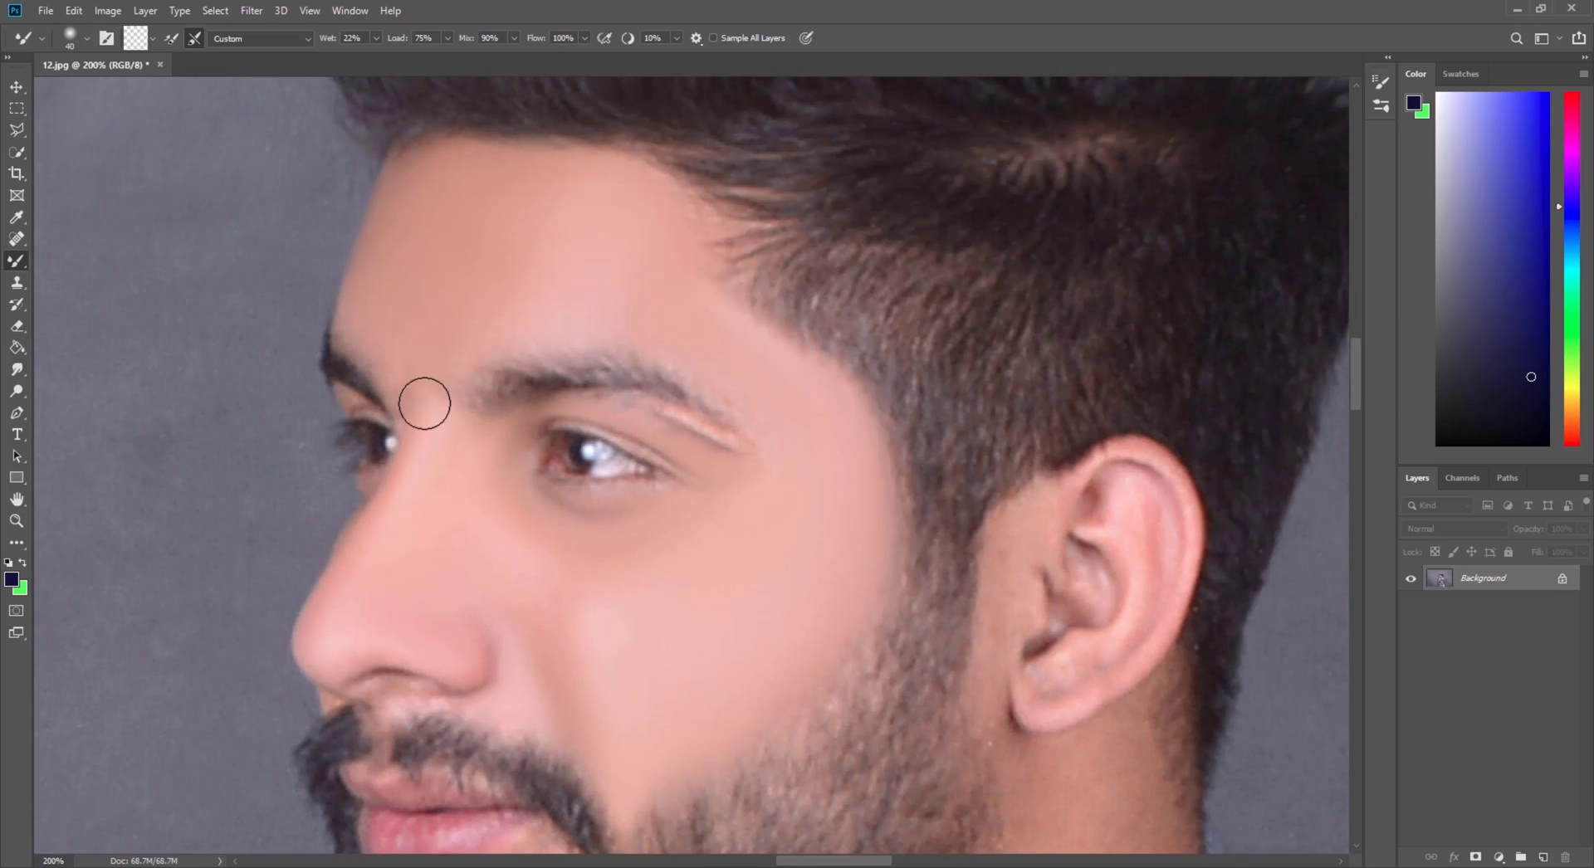
scroll(456, 291, "up", 1)
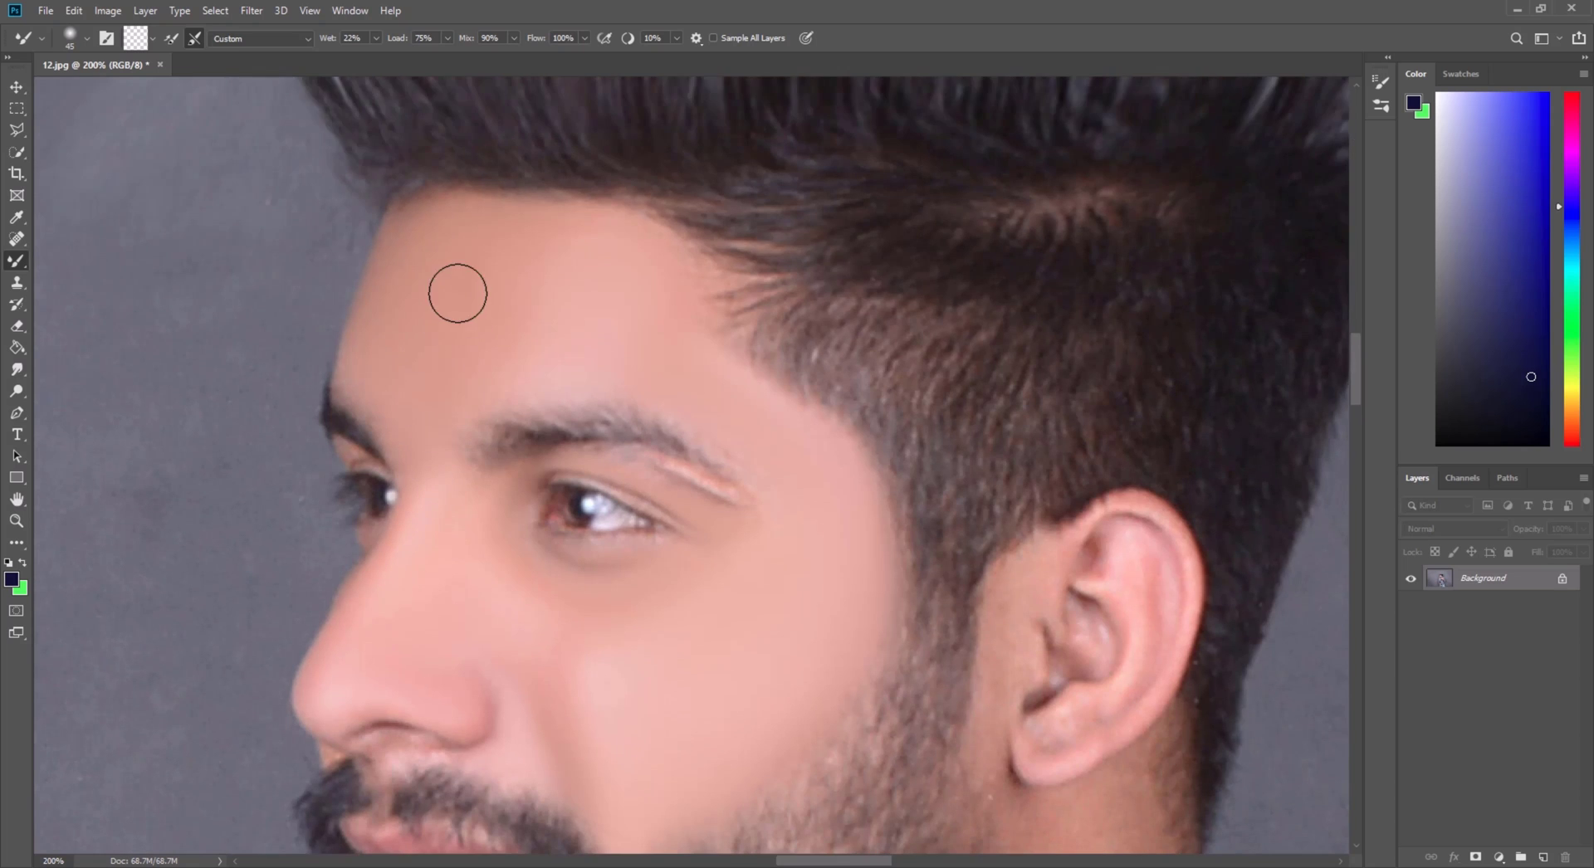
Smooth the bare skin on the chin below the lower lip with the Mixer Brush at size 35
scroll(868, 473, "down", 6)
key("bracketleft")
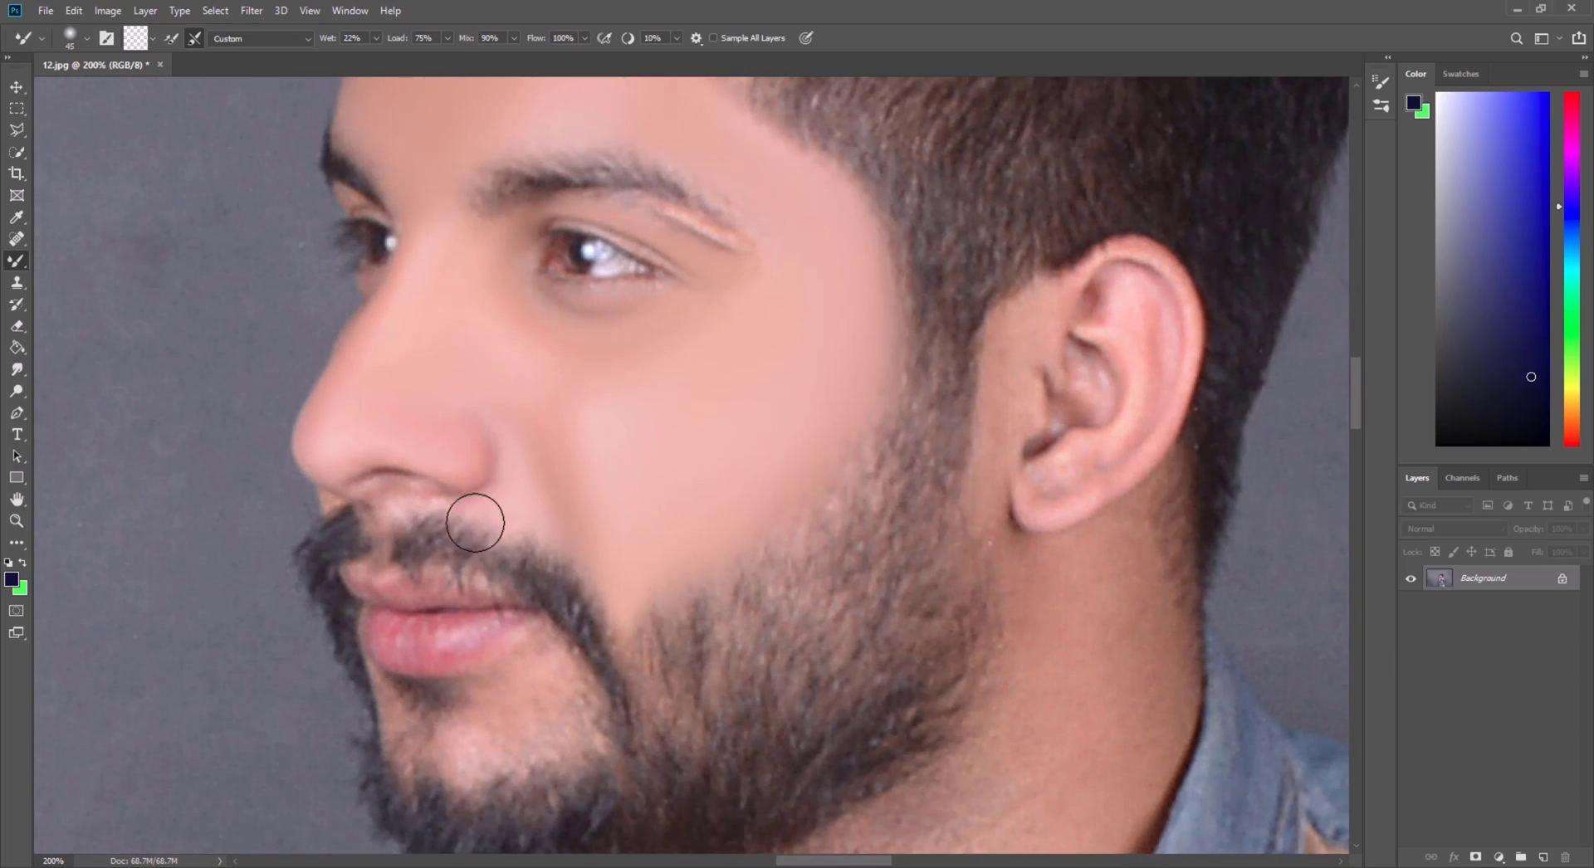
scroll(467, 432, "down", 2)
key("bracketright")
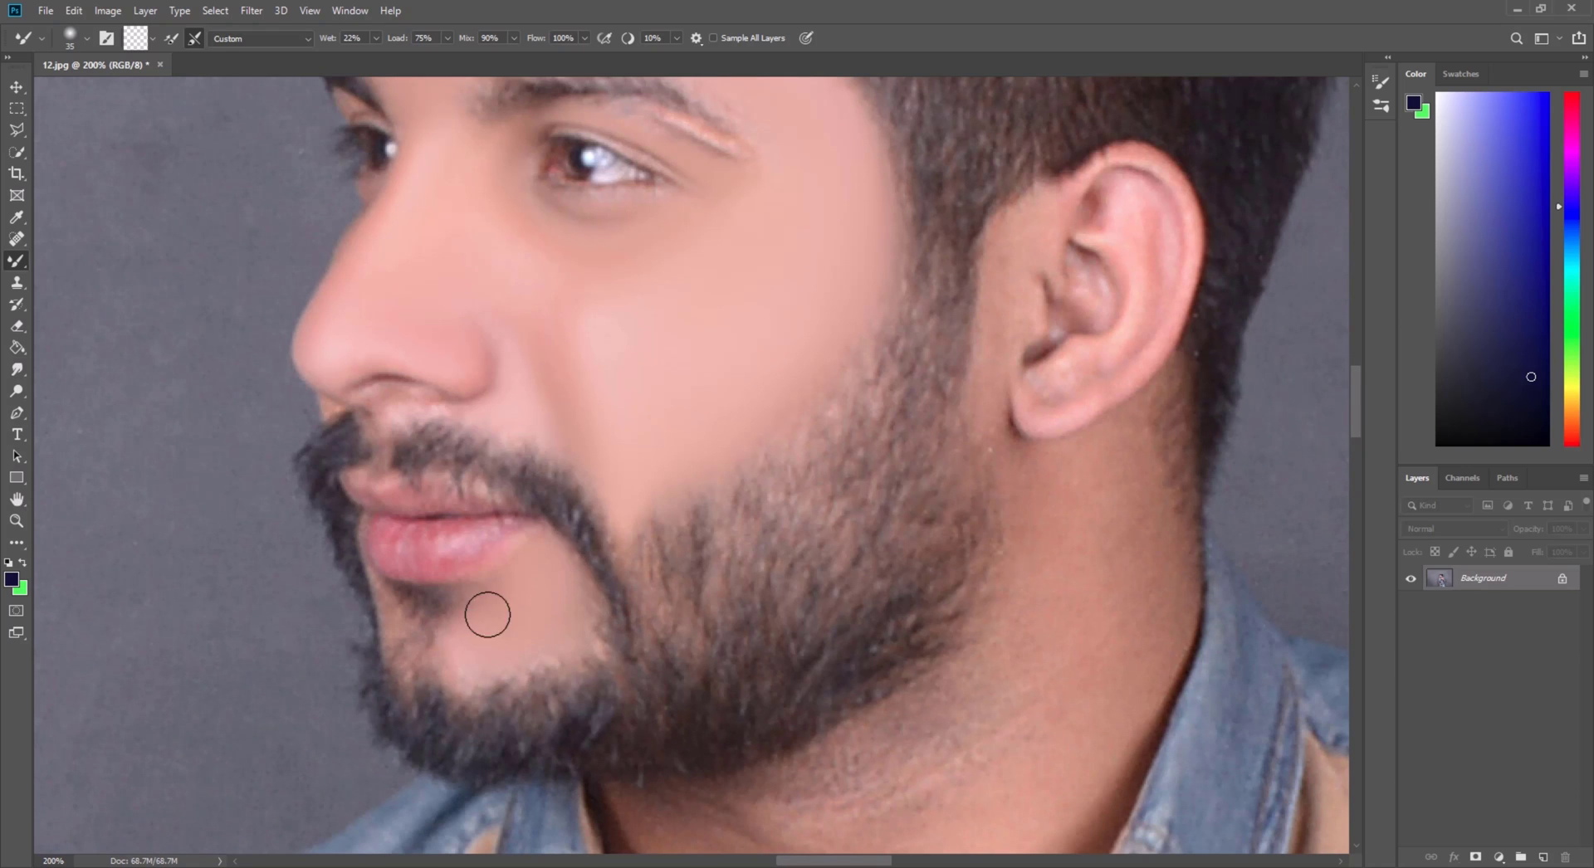
Smooth the skin of the ear with the Mixer Brush at size 30
scroll(830, 452, "right", 4)
scroll(793, 424, "up", 2)
key("bracketleft")
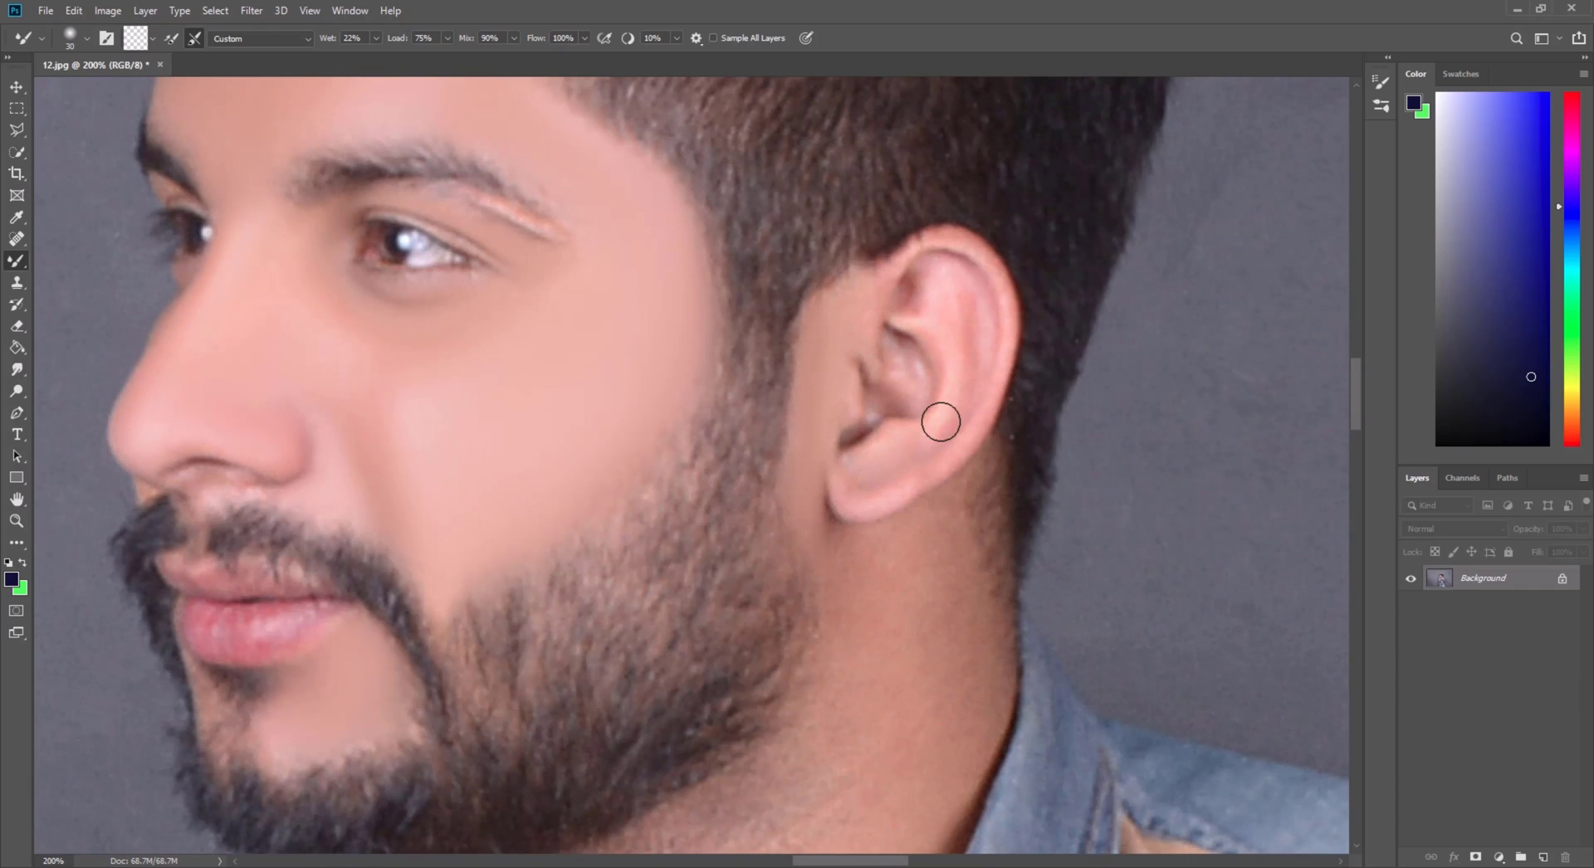
Smooth the skin of the neck just below the earlobe with the Mixer Brush at sizes 40 to 70
scroll(931, 298, "down", 2)
key("bracketright")
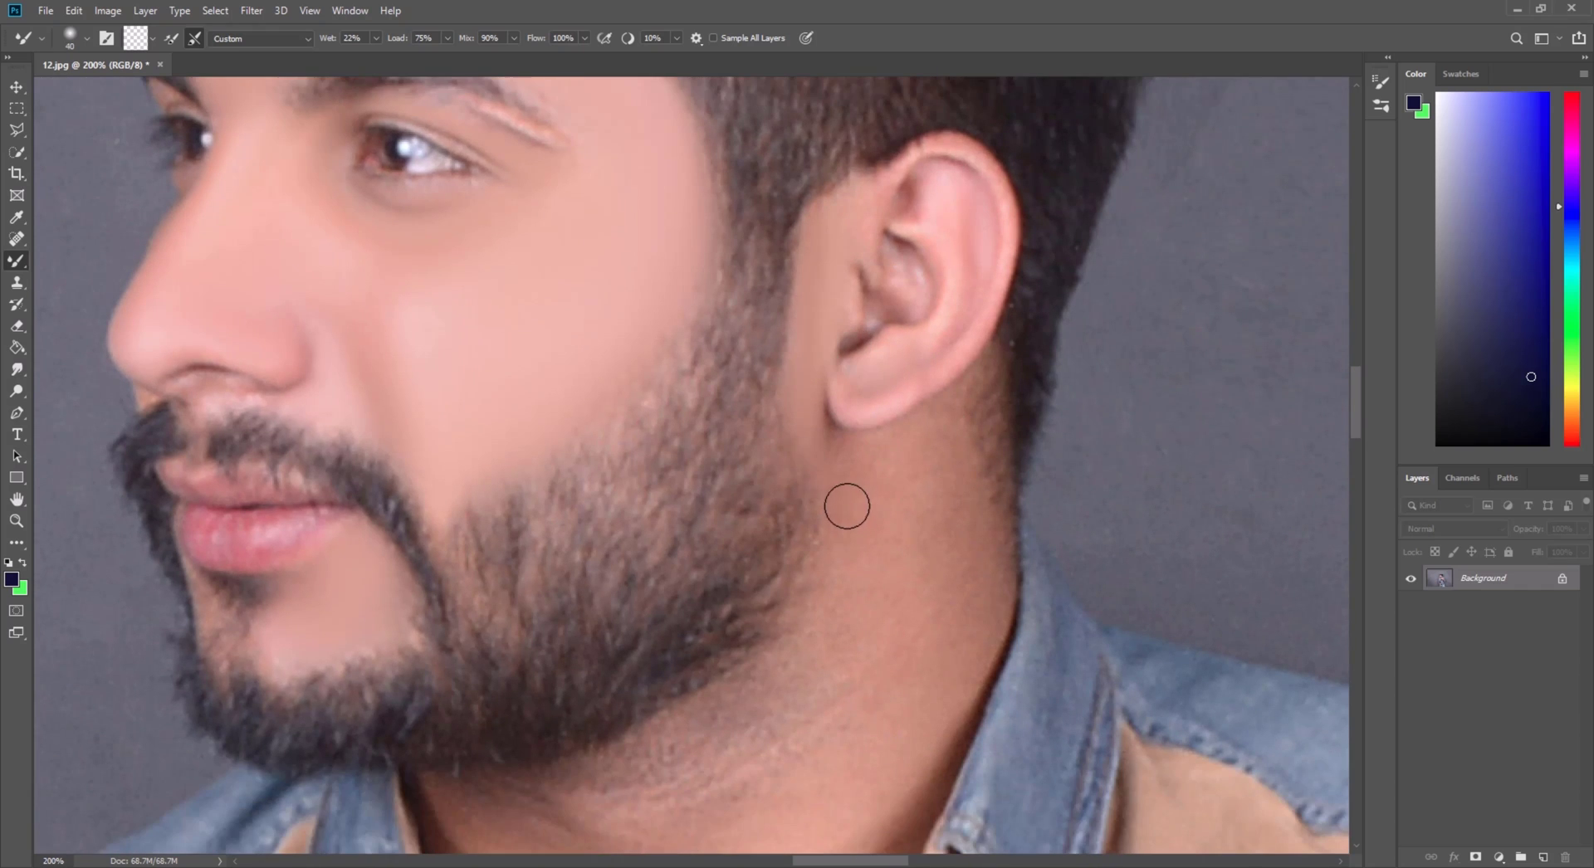
key("bracketright")
key("bracketright")
key("bracketright")
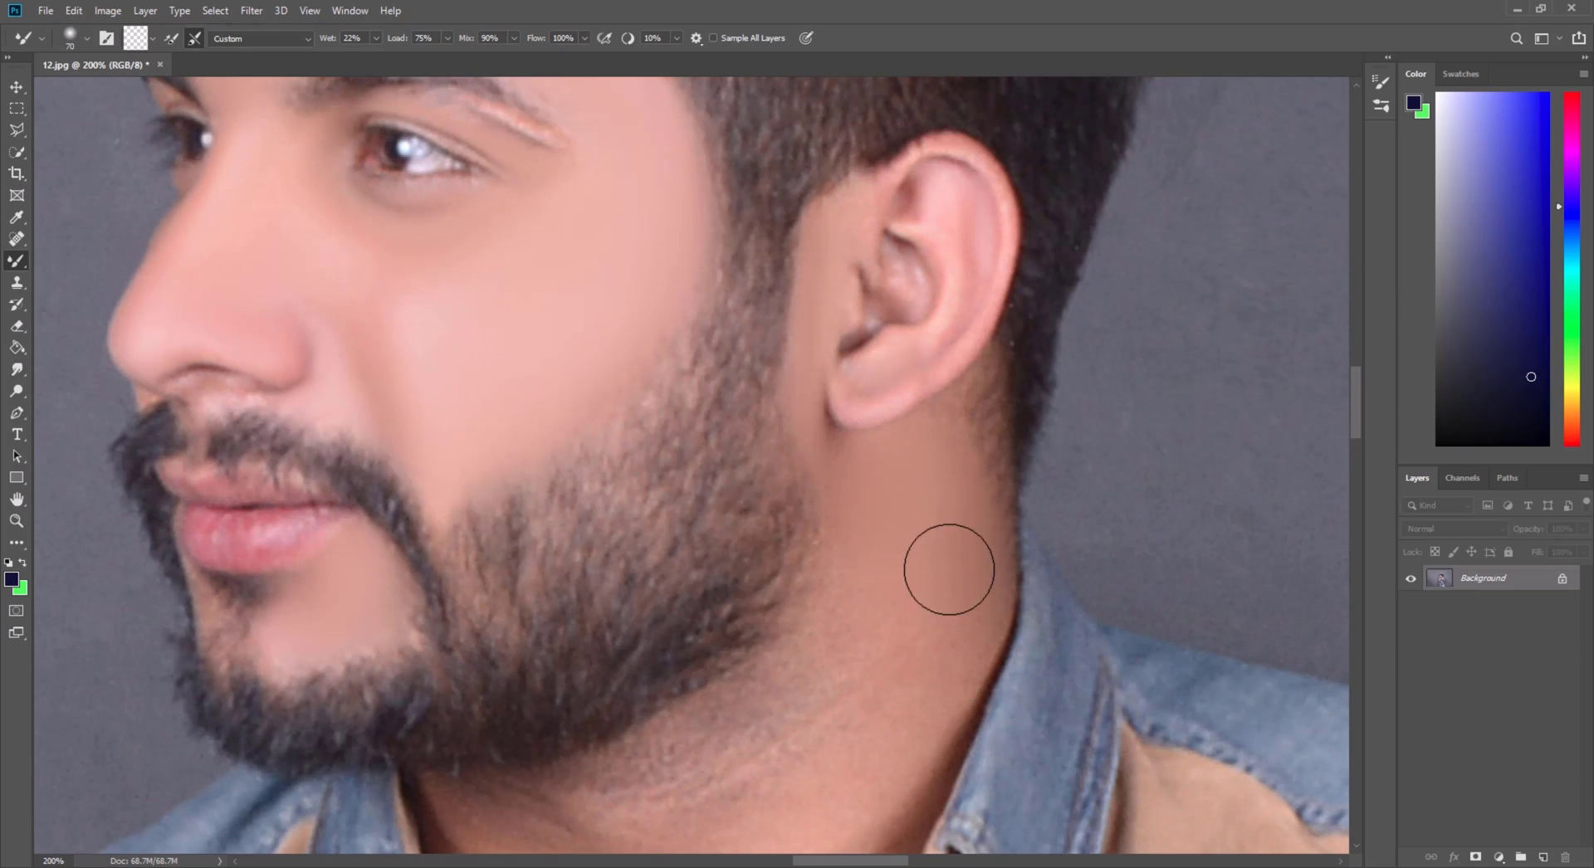
Blend the neck skin along the hairline behind the earlobe with the Mixer Brush at size 40
scroll(938, 502, "up", 1)
key("bracketleft")
key("bracketleft")
key("bracketleft")
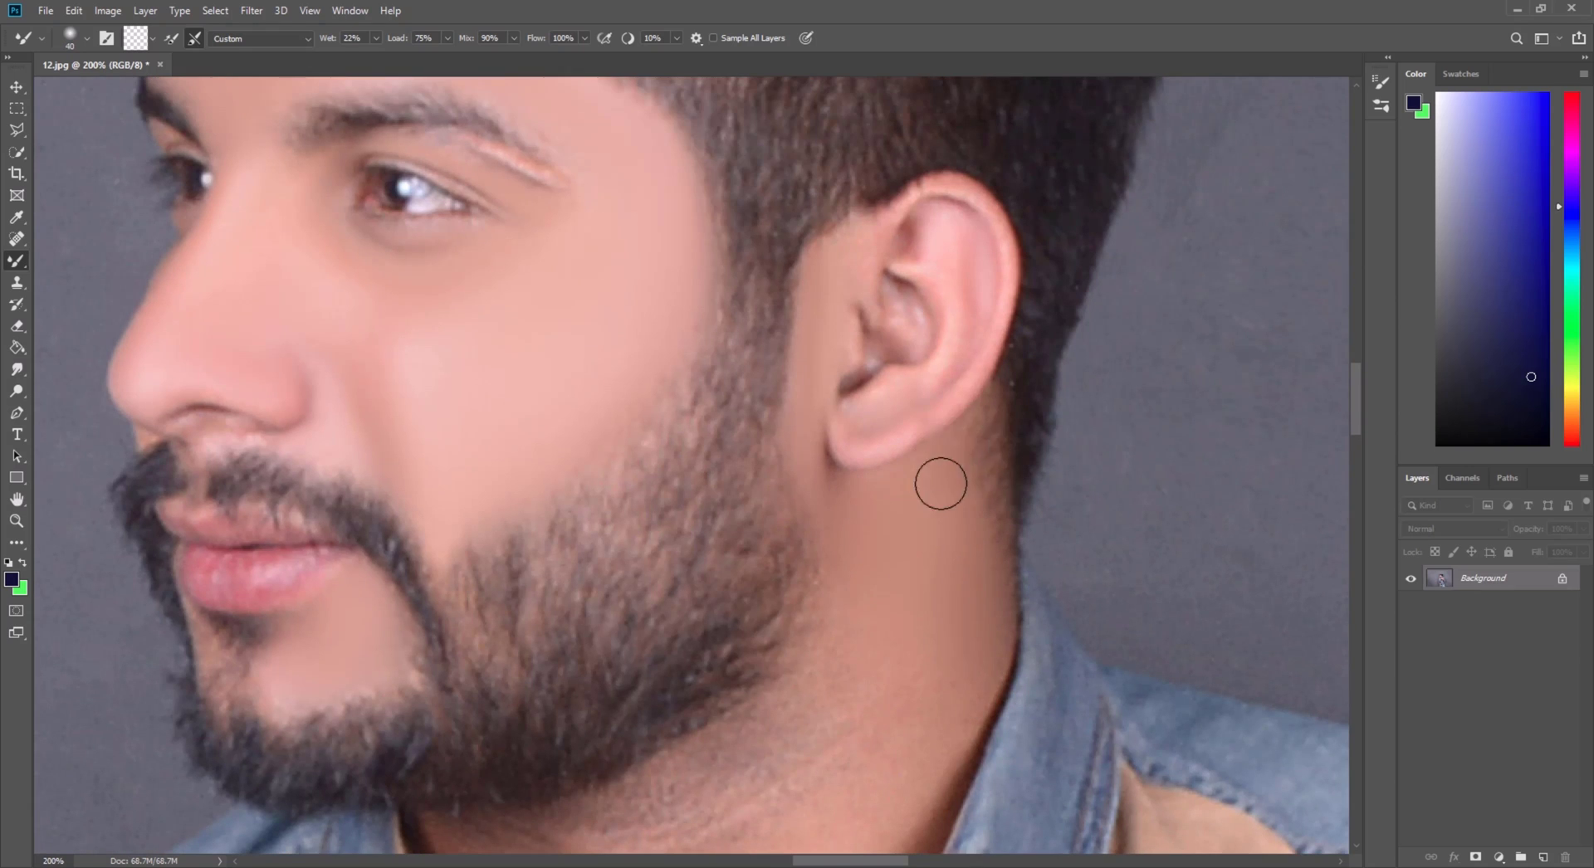
Smooth the side of the neck beside the collar and the skin under the jawline at brush sizes 70 to 90
scroll(858, 541, "down", 2)
key("bracketright")
key("bracketright")
key("bracketright")
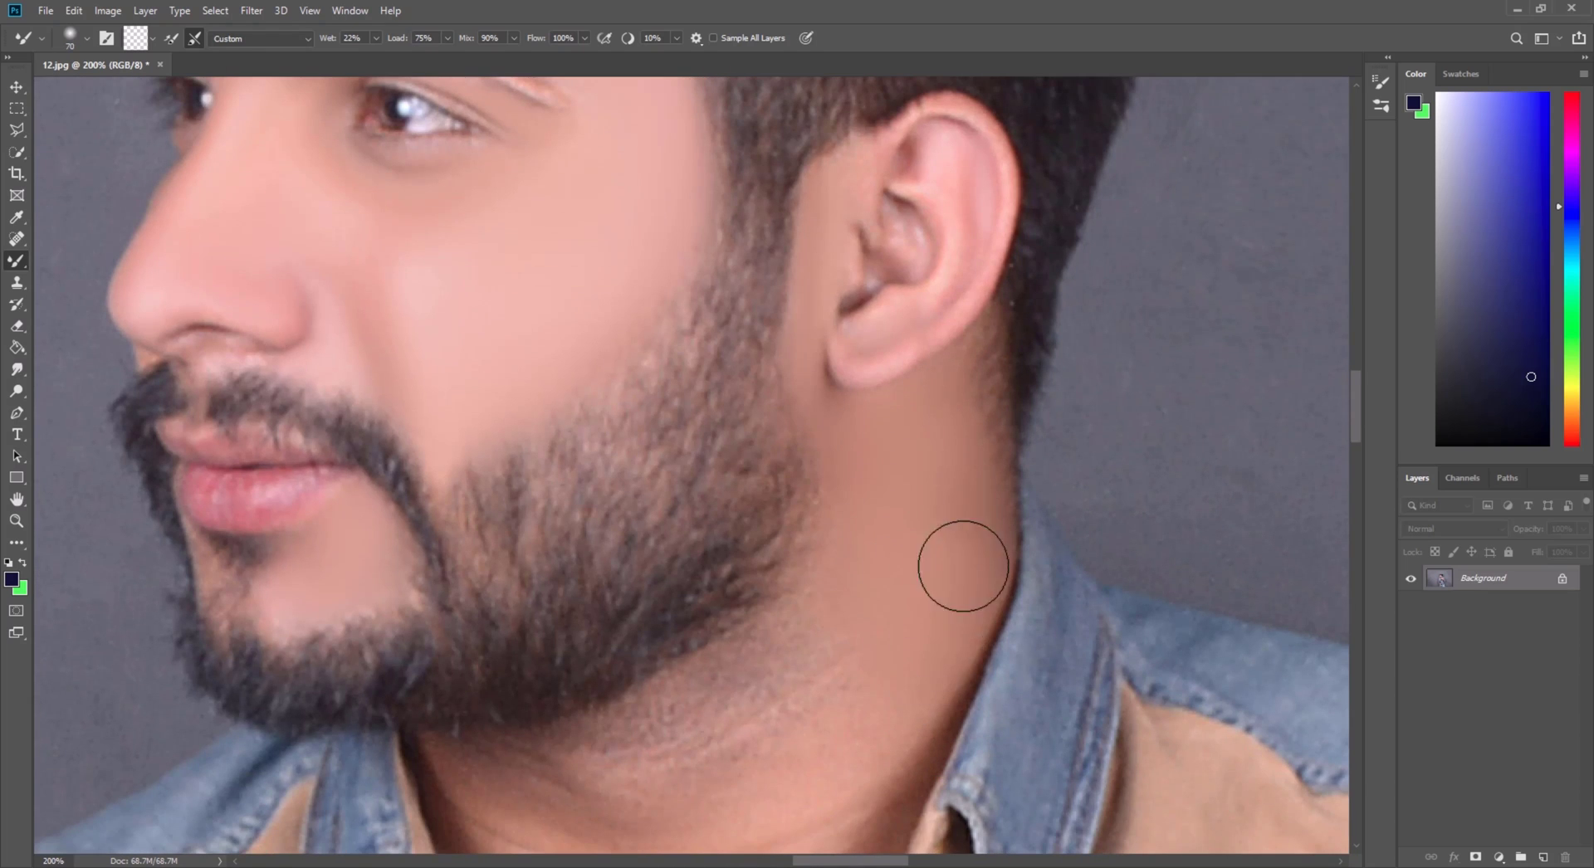
scroll(870, 601, "down", 2)
key("bracketright")
mouse_move(870, 600)
left_mouse_down()
mouse_move(836, 614)
mouse_move(827, 673)
mouse_move(854, 641)
mouse_move(818, 578)
mouse_move(818, 596)
mouse_move(838, 525)
mouse_move(706, 617)
mouse_move(777, 592)
mouse_move(757, 584)
mouse_move(740, 610)
mouse_move(805, 541)
mouse_move(649, 629)
mouse_move(655, 666)
mouse_move(738, 681)
mouse_move(778, 669)
mouse_move(858, 549)
mouse_move(814, 636)
mouse_move(770, 677)
left_mouse_up()
key("bracketleft")
scroll(775, 592, "down", 2)
key("bracketright")
scroll(760, 665, "down", 3)
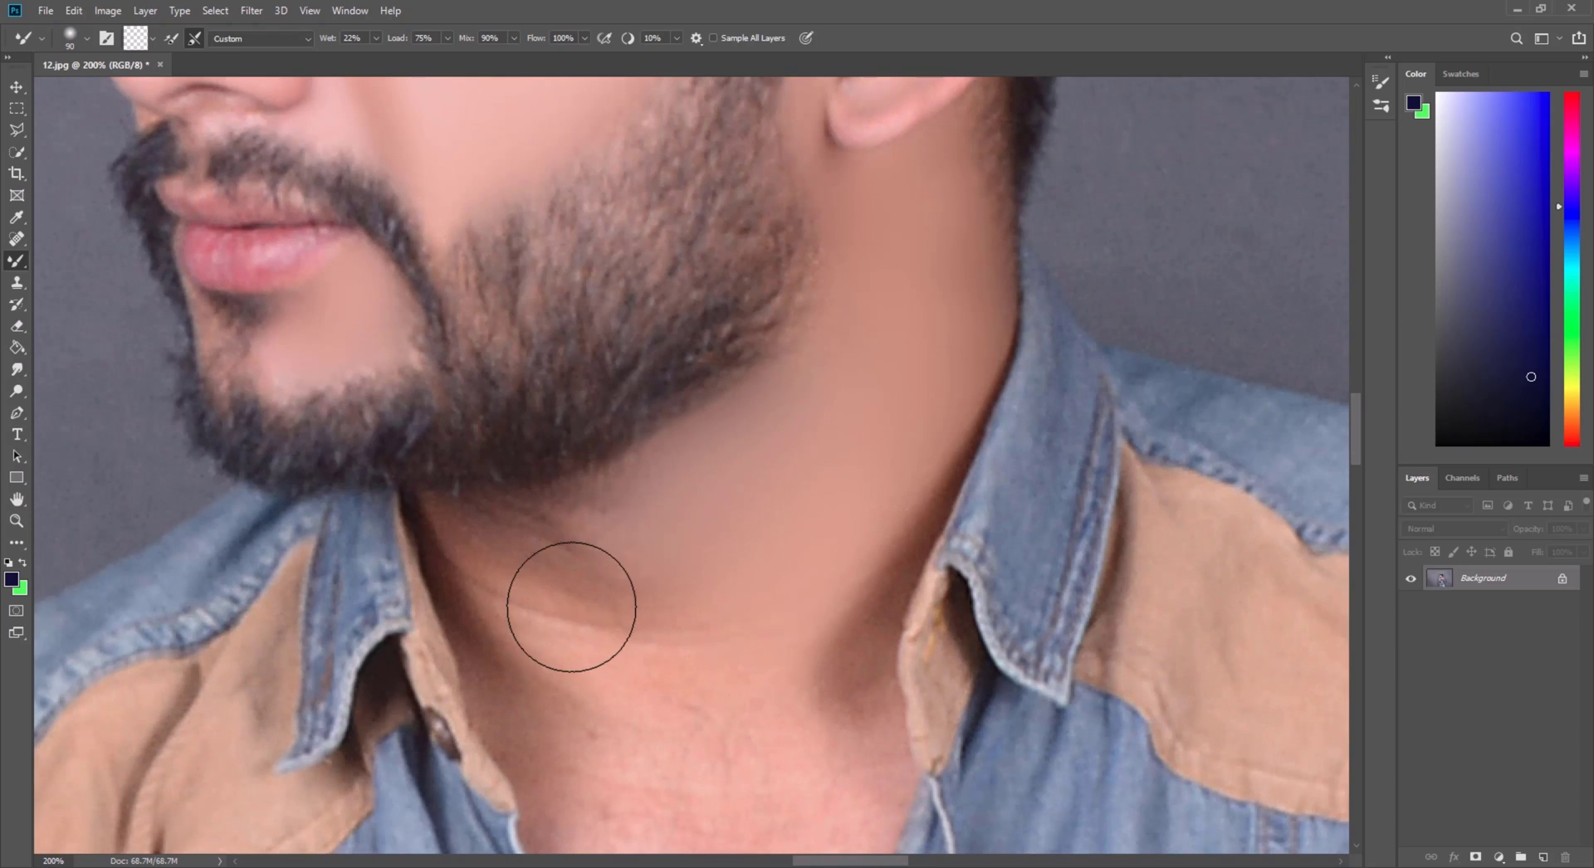
Blend the neck crease and throat below the beard, down to the collar opening, at brush sizes 70 to 90
key("bracketleft")
mouse_move(661, 629)
left_mouse_down()
mouse_move(613, 644)
mouse_move(509, 553)
mouse_move(525, 577)
mouse_move(496, 563)
mouse_move(509, 587)
mouse_move(473, 521)
mouse_move(473, 557)
left_mouse_up()
key("bracketleft")
key("bracketleft")
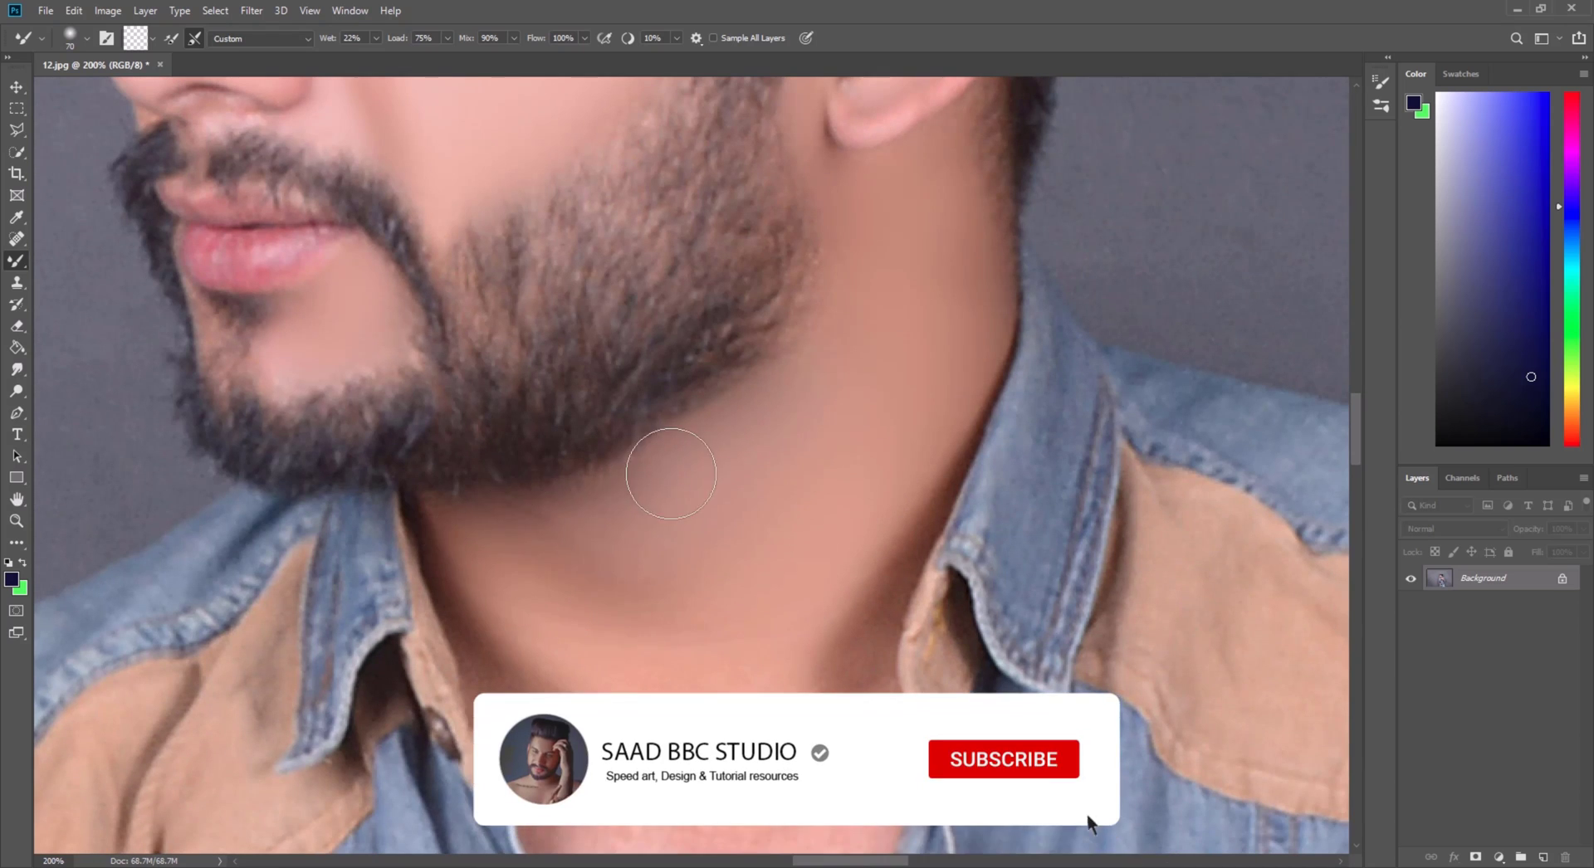
key("bracketright")
scroll(581, 548, "down", 2)
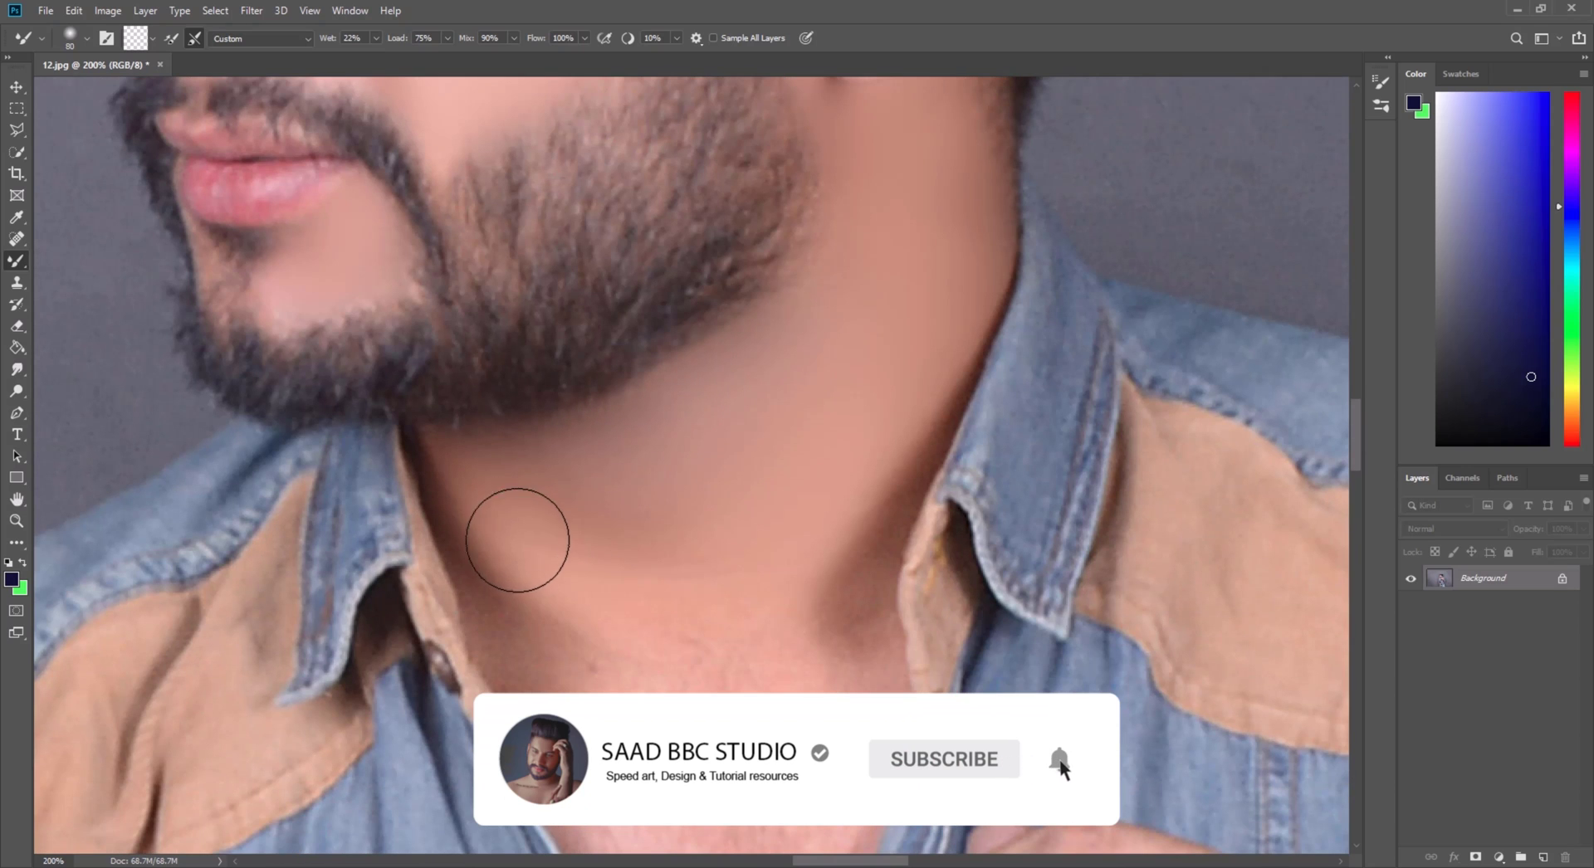
key("bracketright")
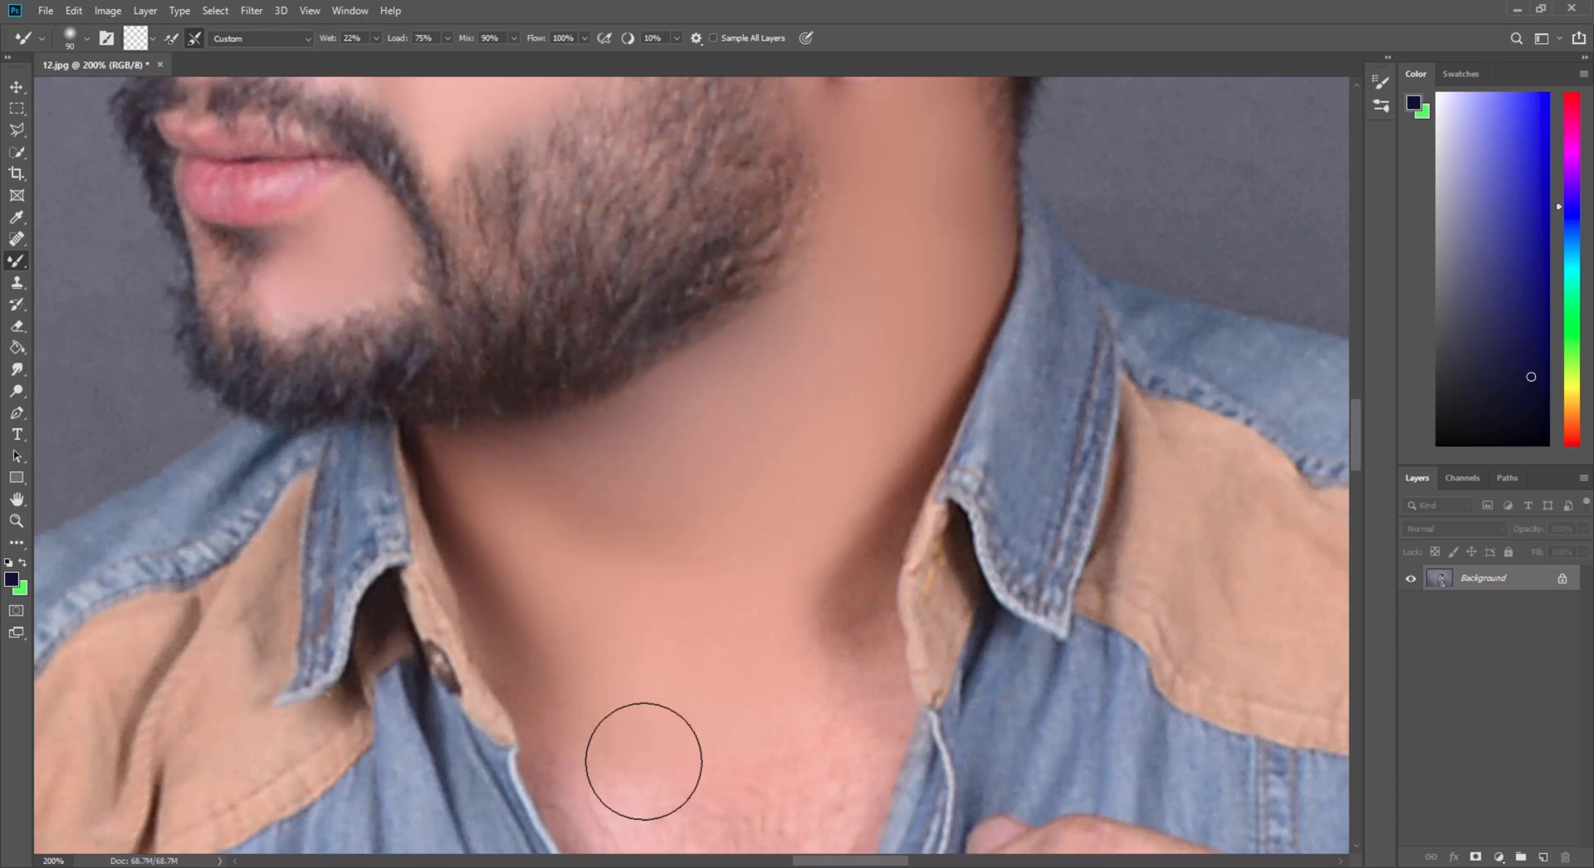
Smooth the upper chest inside the open collar with the Mixer Brush, working up to size 100
scroll(819, 540, "down", 3)
key("bracketleft")
key("bracketleft")
key("bracketleft")
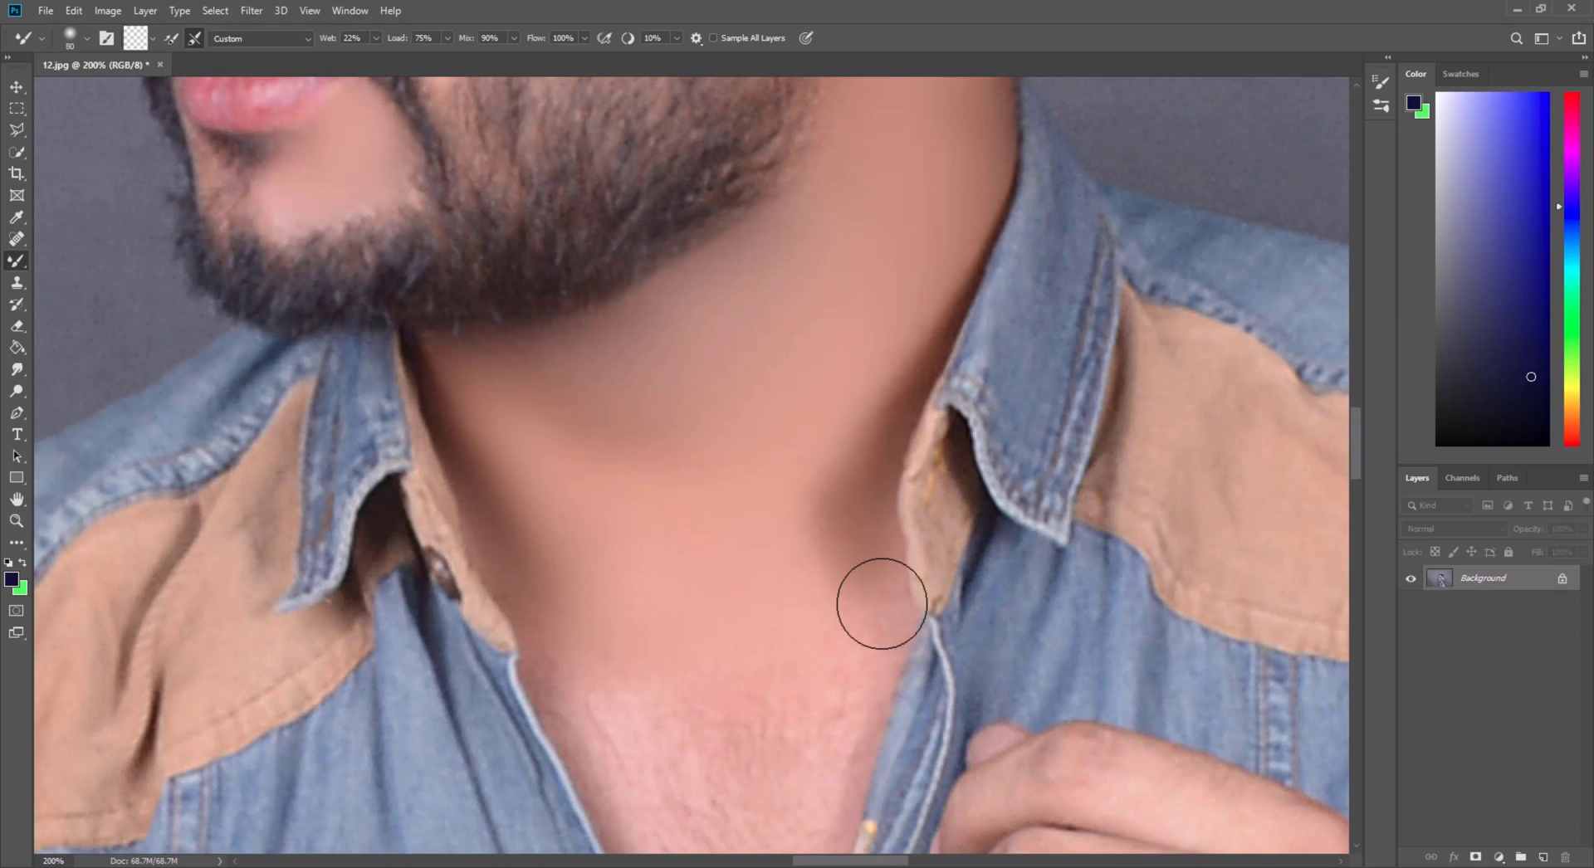
scroll(878, 606, "down", 2)
key("bracketright")
key("bracketright")
key("bracketright")
mouse_move(731, 675)
left_mouse_down()
mouse_move(633, 577)
mouse_move(593, 602)
mouse_move(555, 518)
mouse_move(646, 664)
left_mouse_up()
scroll(645, 664, "down", 3)
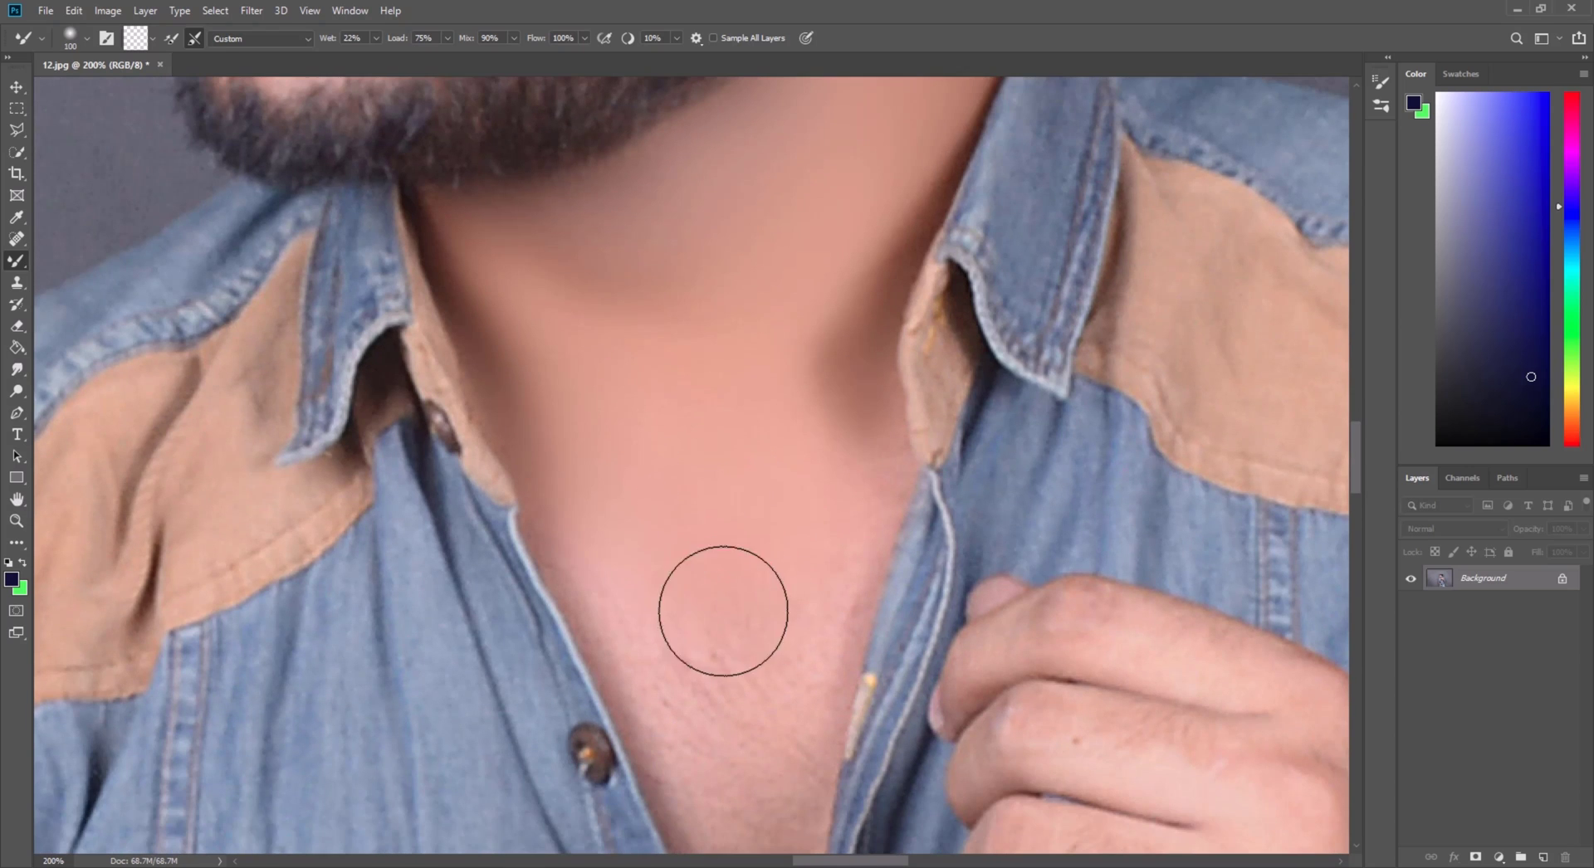
key("bracketright")
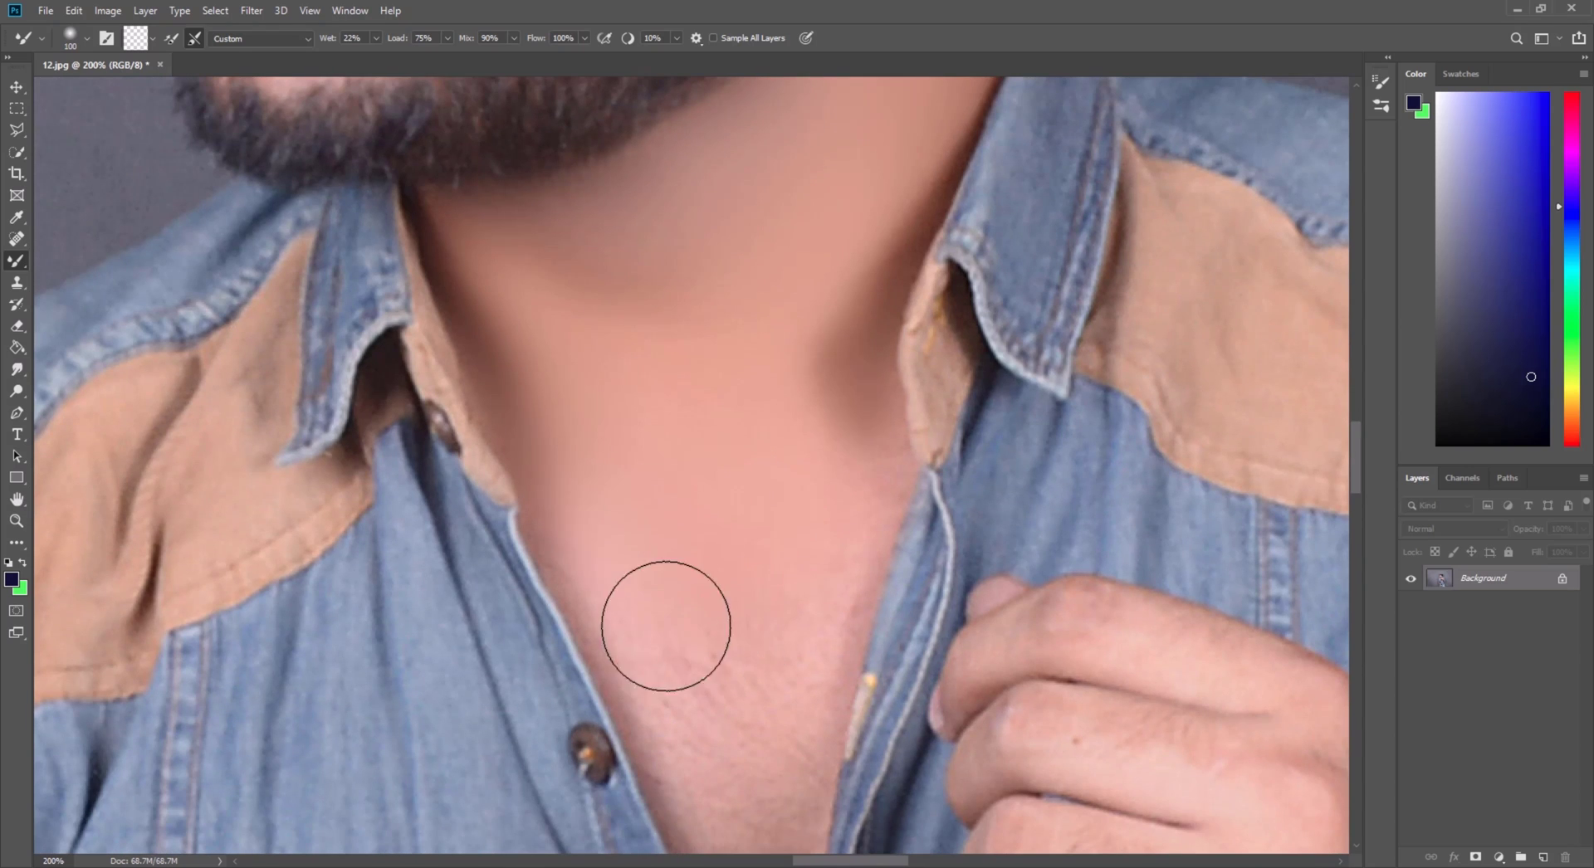
Review the smoothed face, neck and chest both up close and in the full image
left_click(16, 520)
key("ctrl+0")
left_click(761, 337)
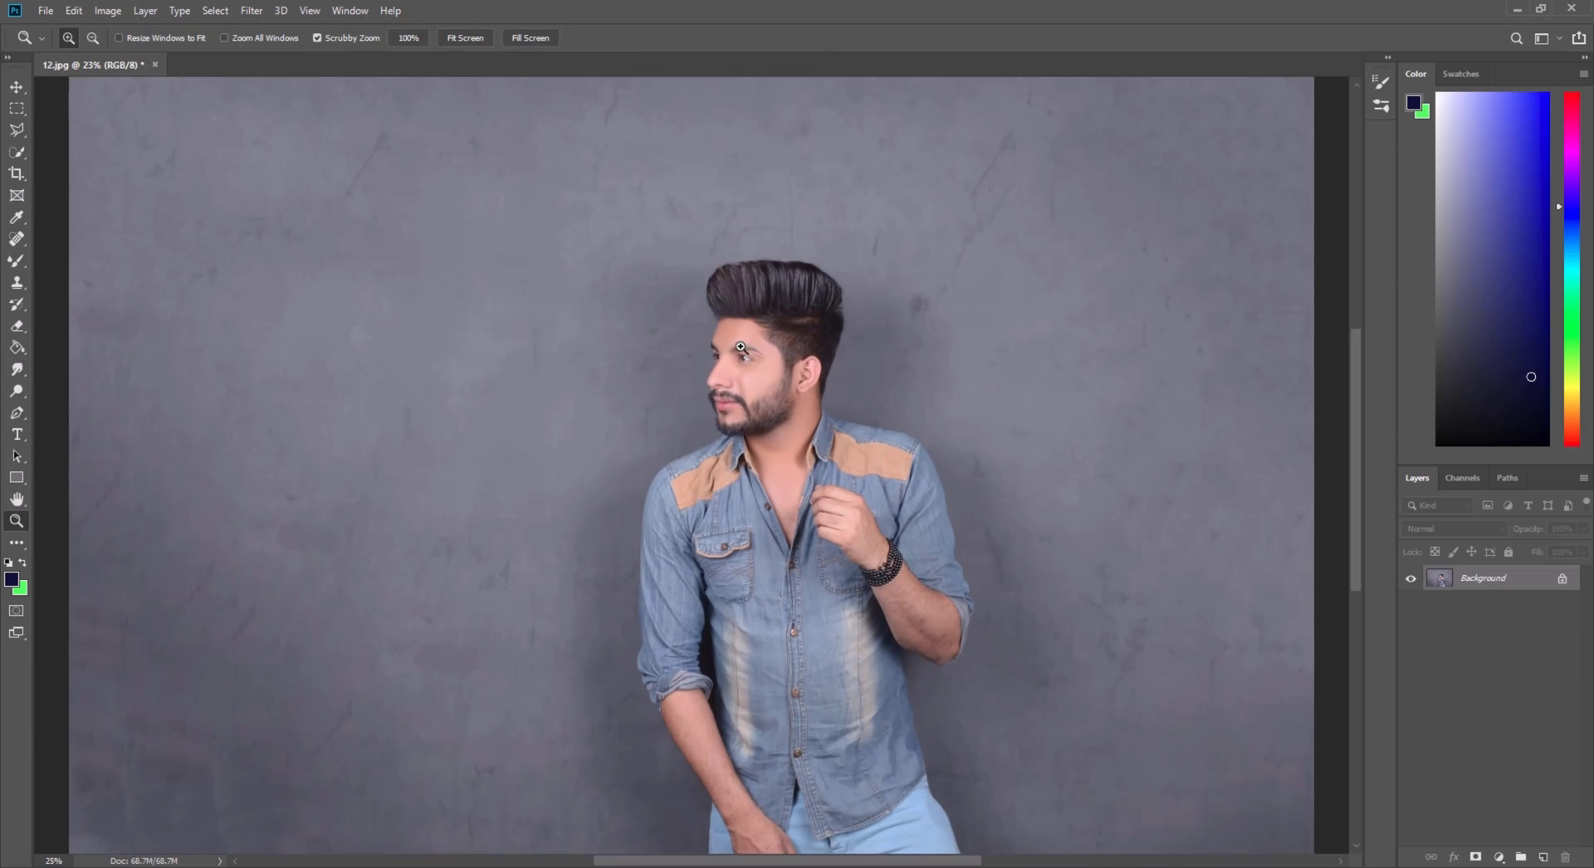
left_click(815, 431)
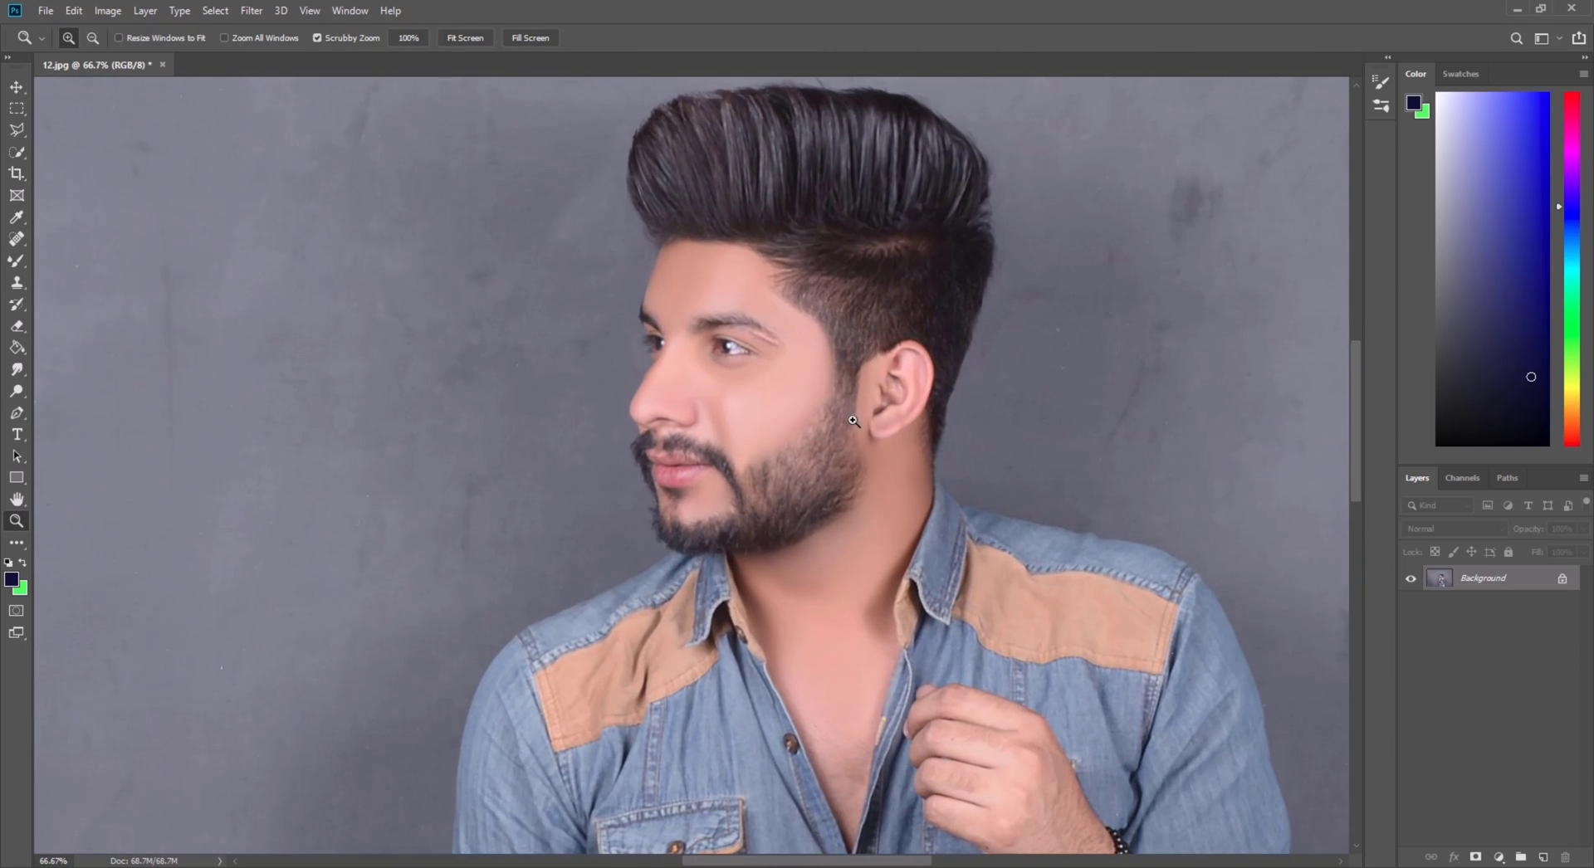
left_click(829, 411)
right_click(781, 365)
left_click(811, 373)
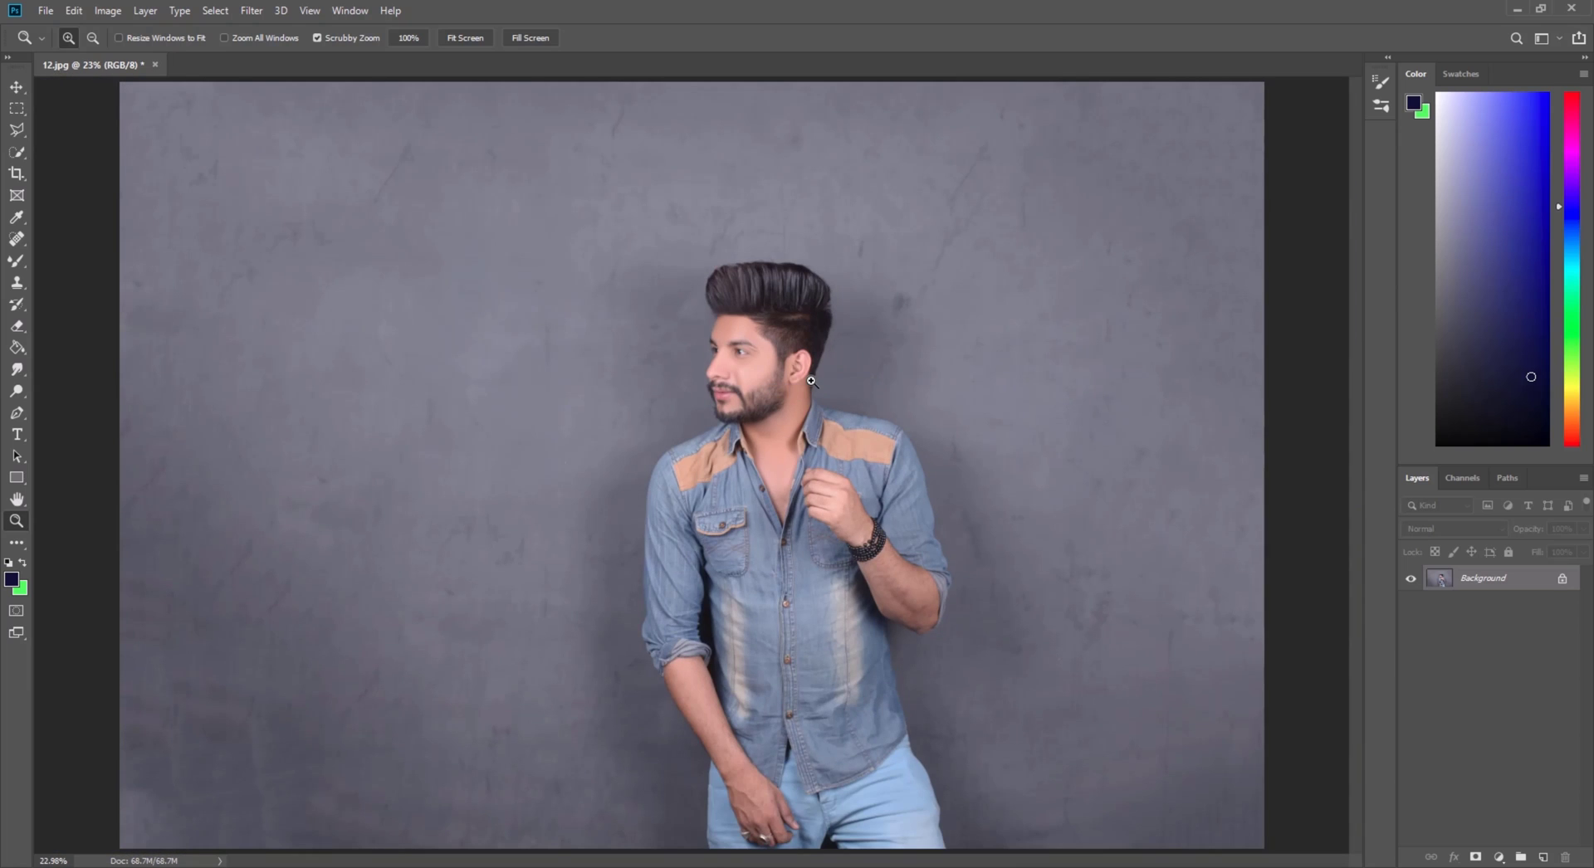
Select the whole man with the Quick Selection tool at size 70, subtracting the backdrop below his raised elbow
left_click(18, 158)
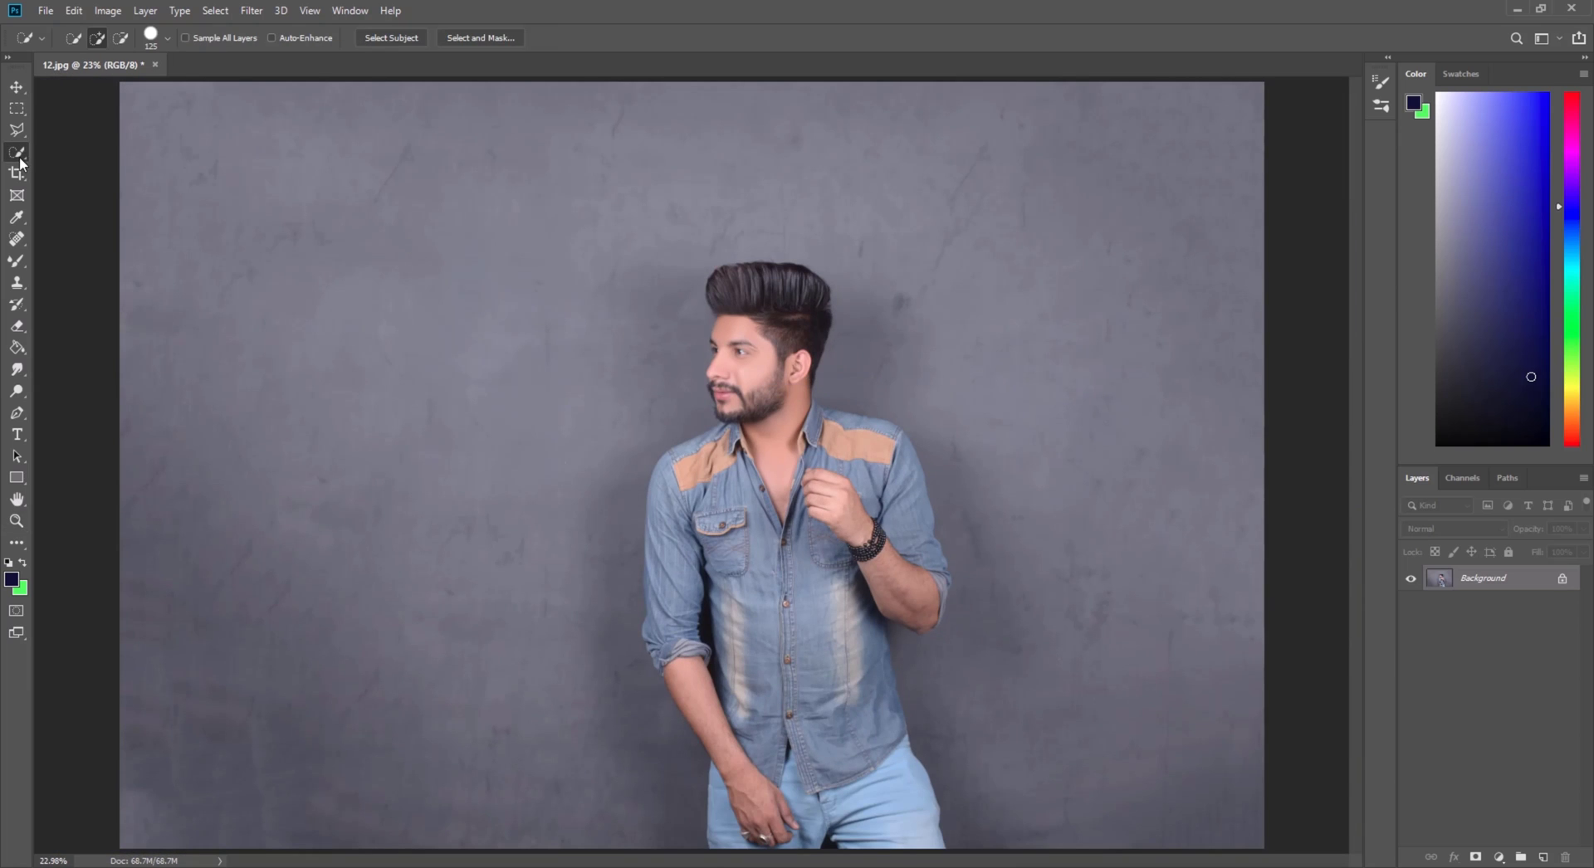
right_click(22, 153)
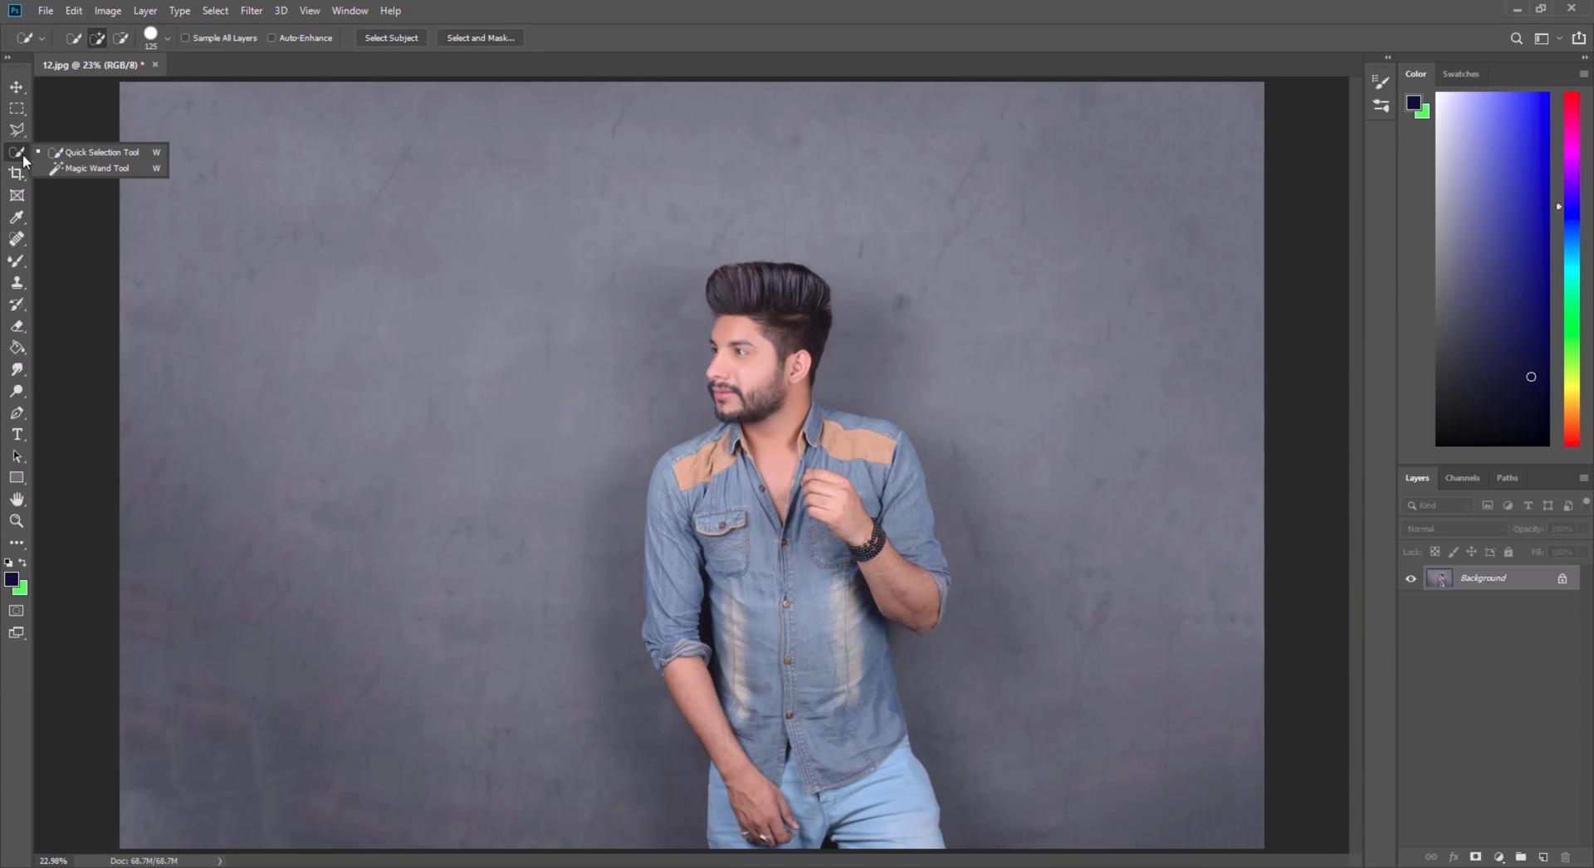
left_click(90, 153)
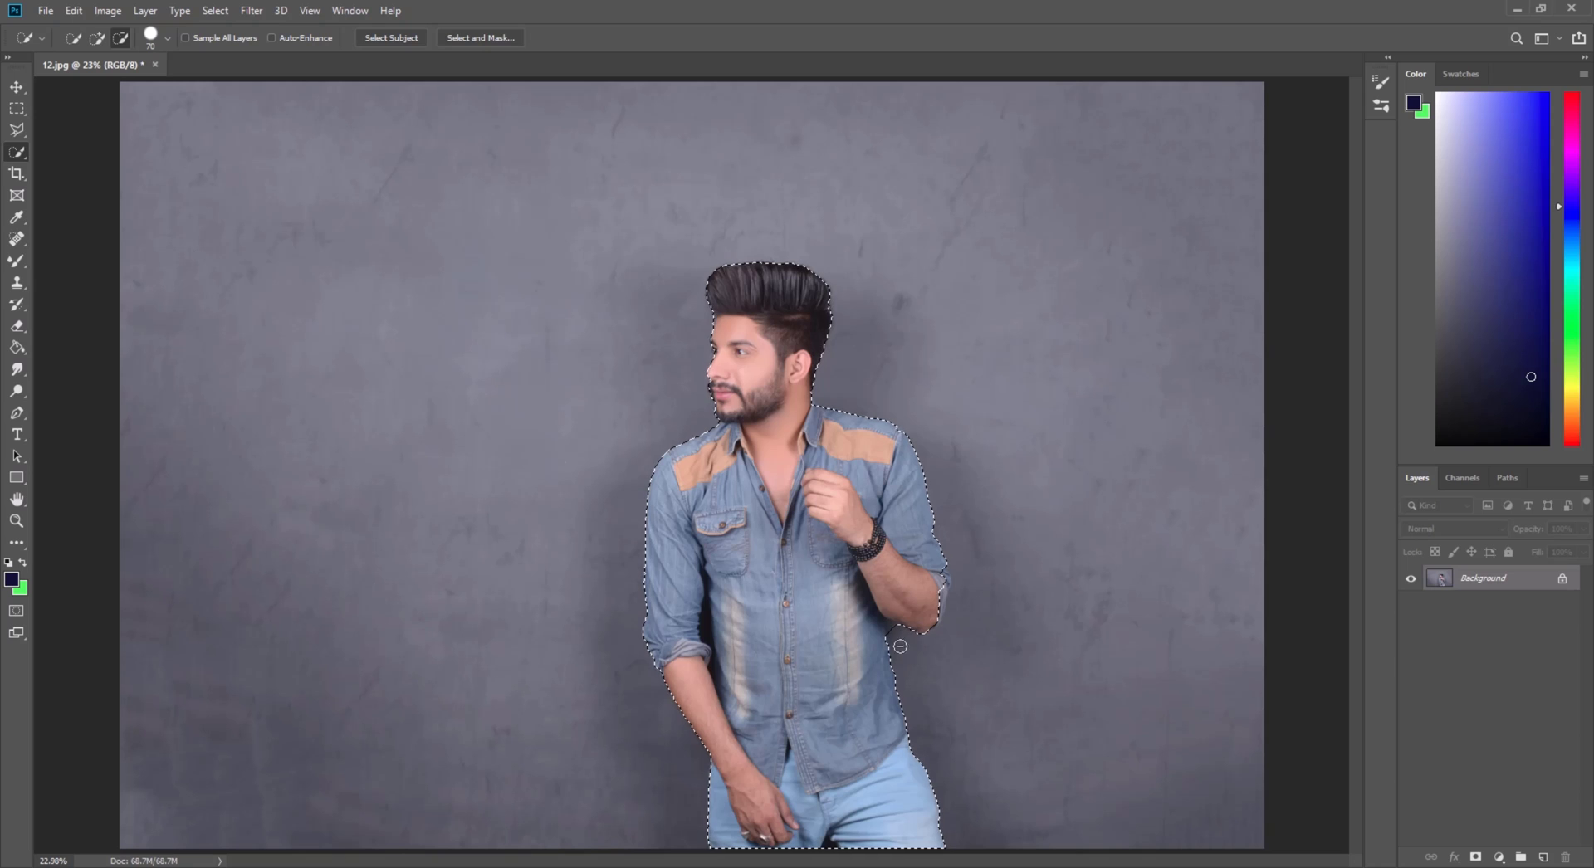
left_click(892, 631, "alt")
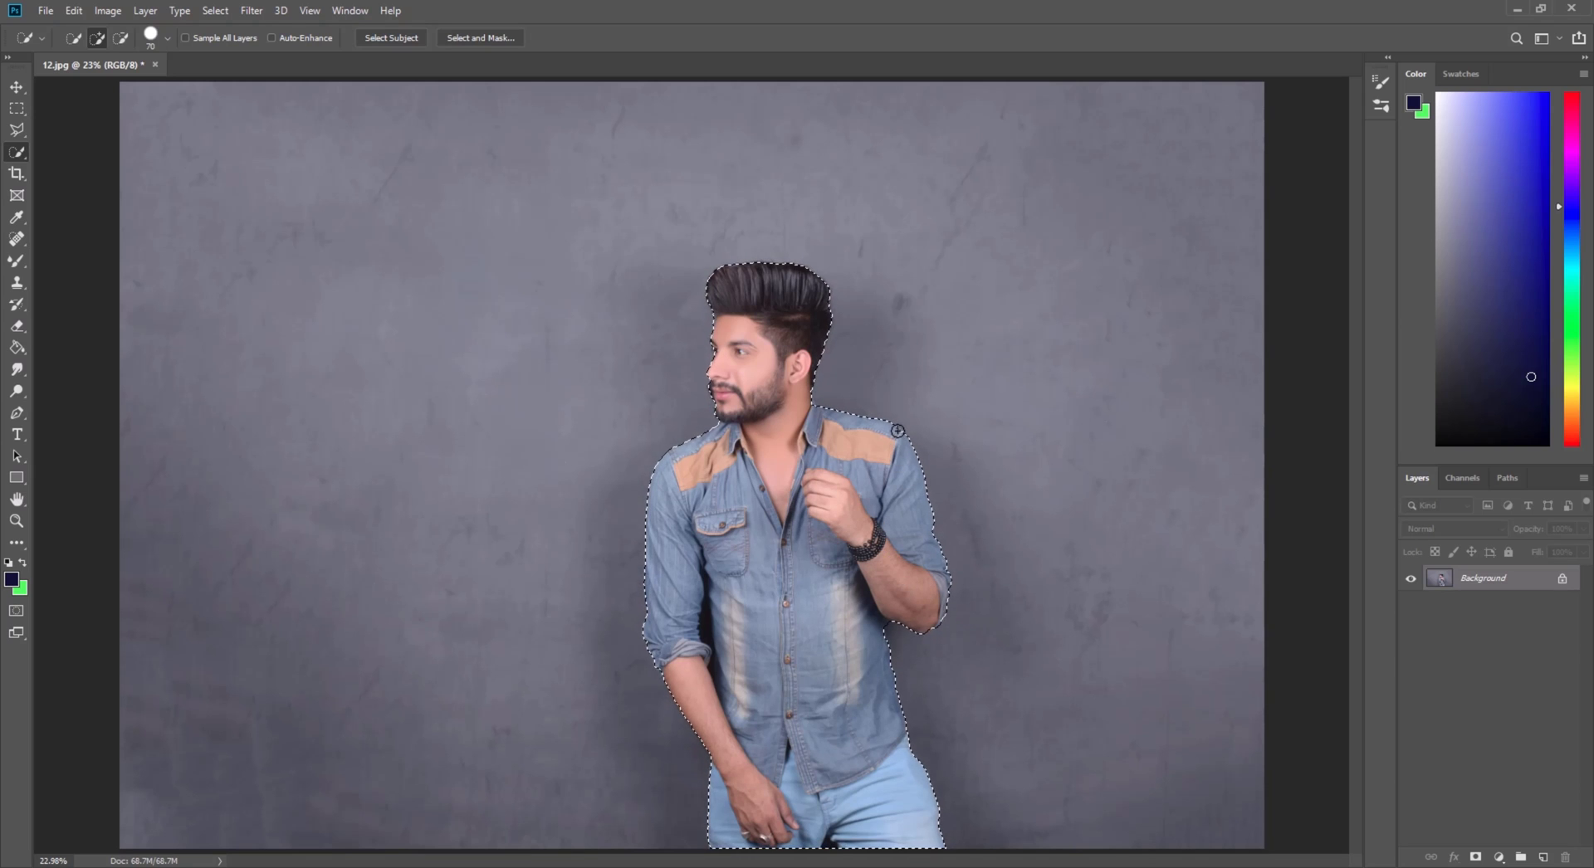
Refine the selection edge around the man's head and beard with the Refine Edge Brush in Select and Mask
left_click(15, 521)
left_click(782, 338)
left_click(782, 338)
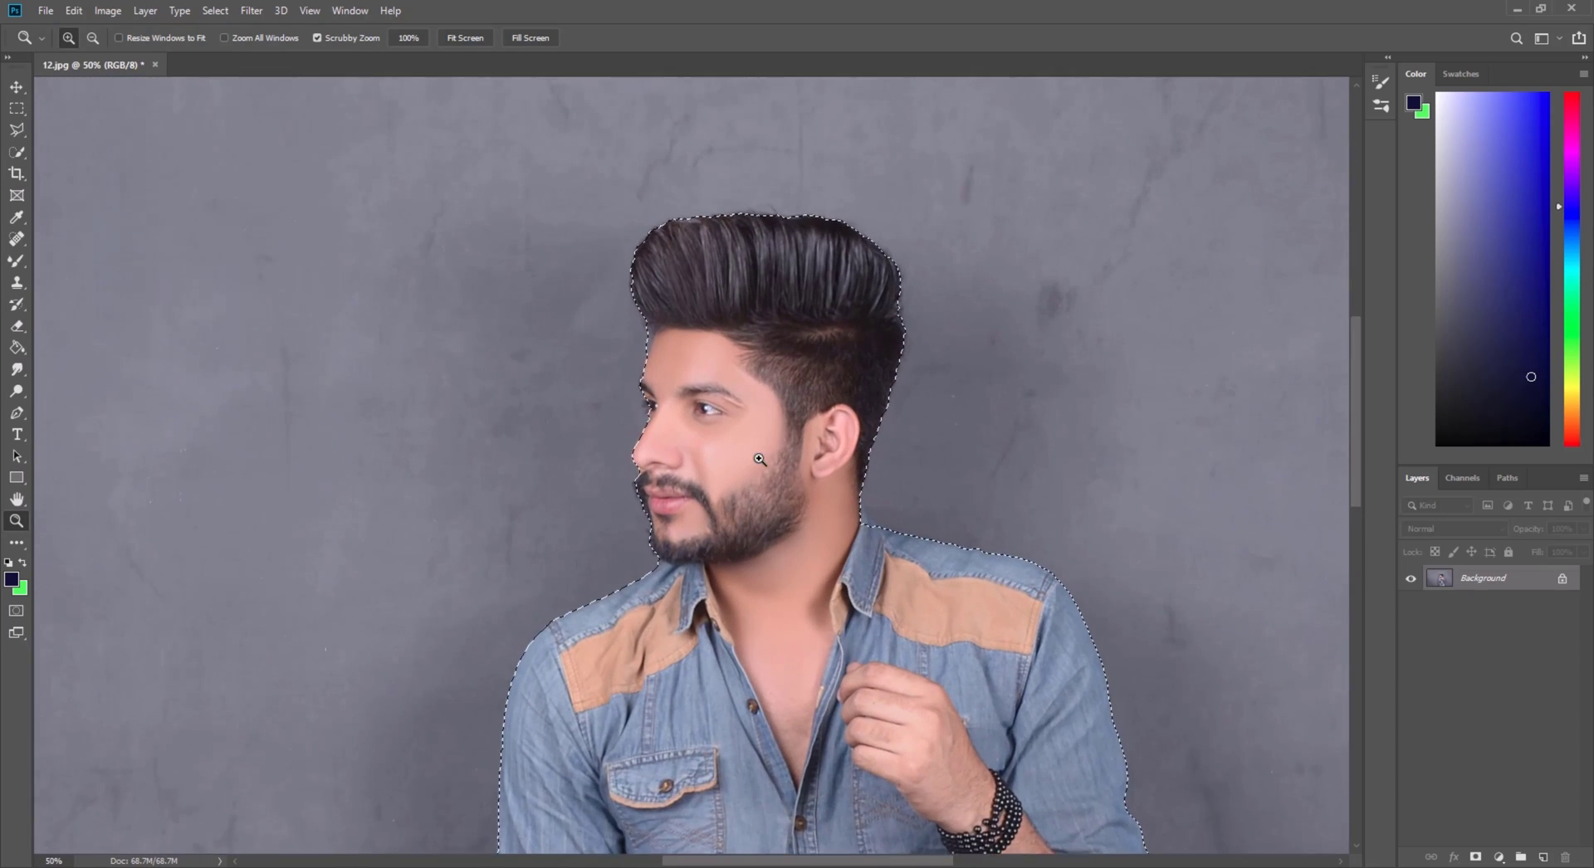
left_click(17, 156)
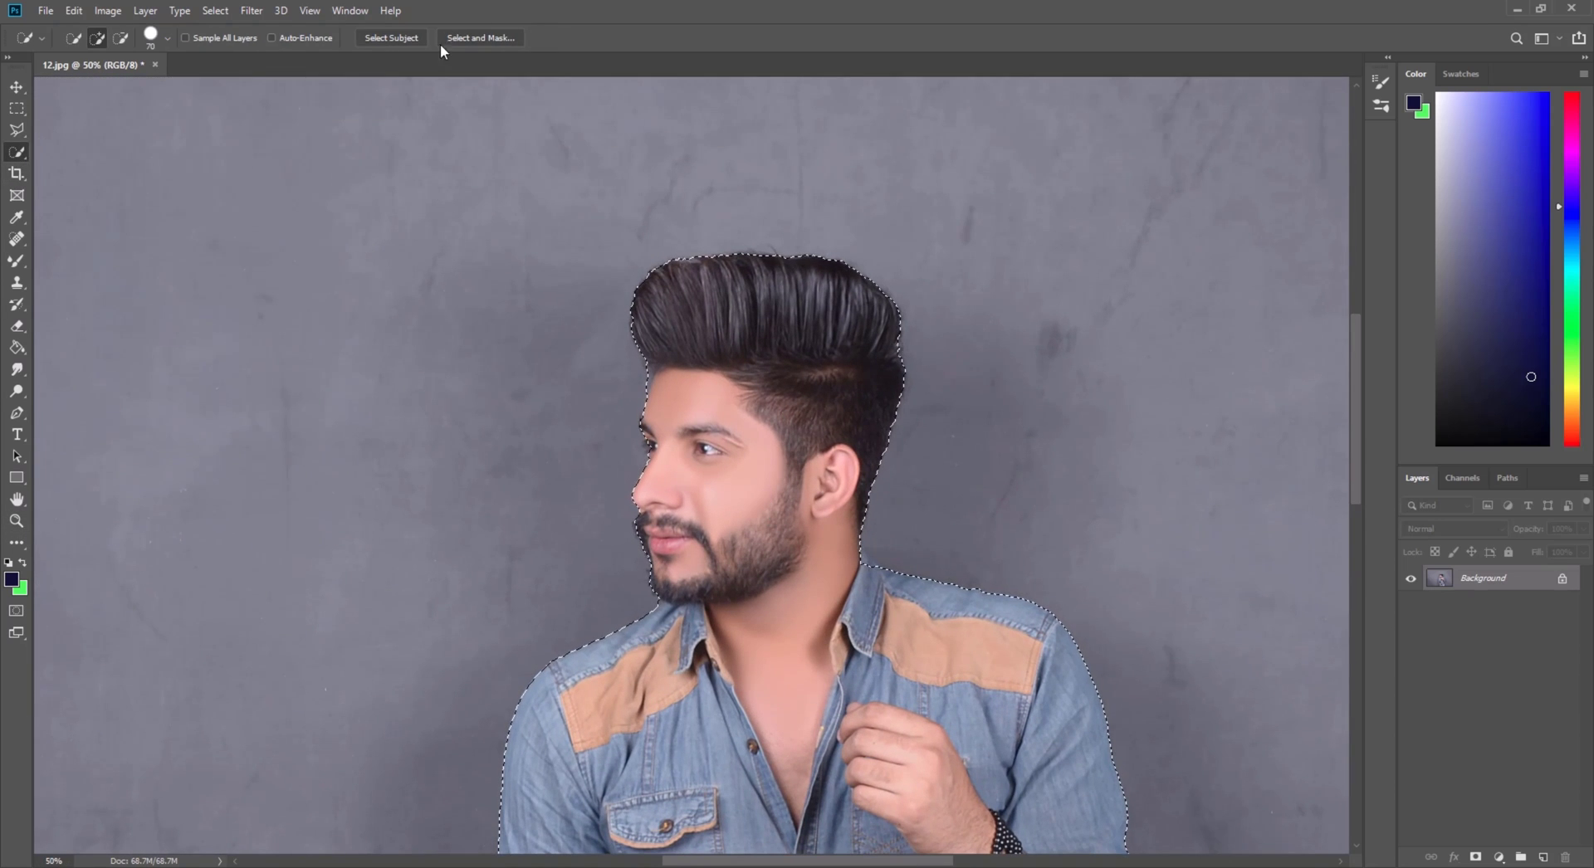
left_click(474, 38)
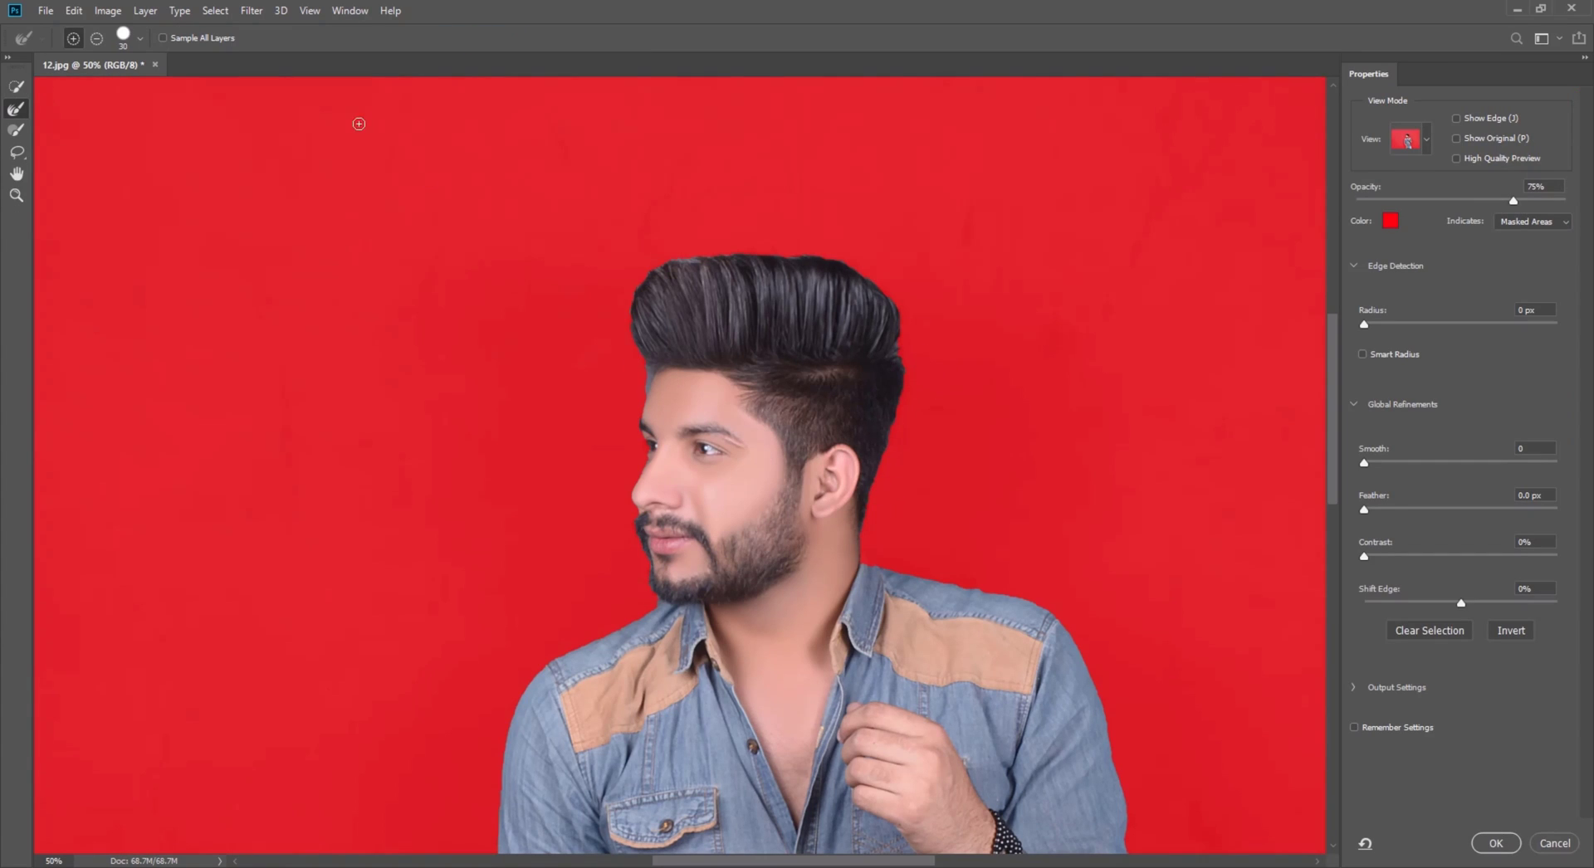
left_click(1556, 842)
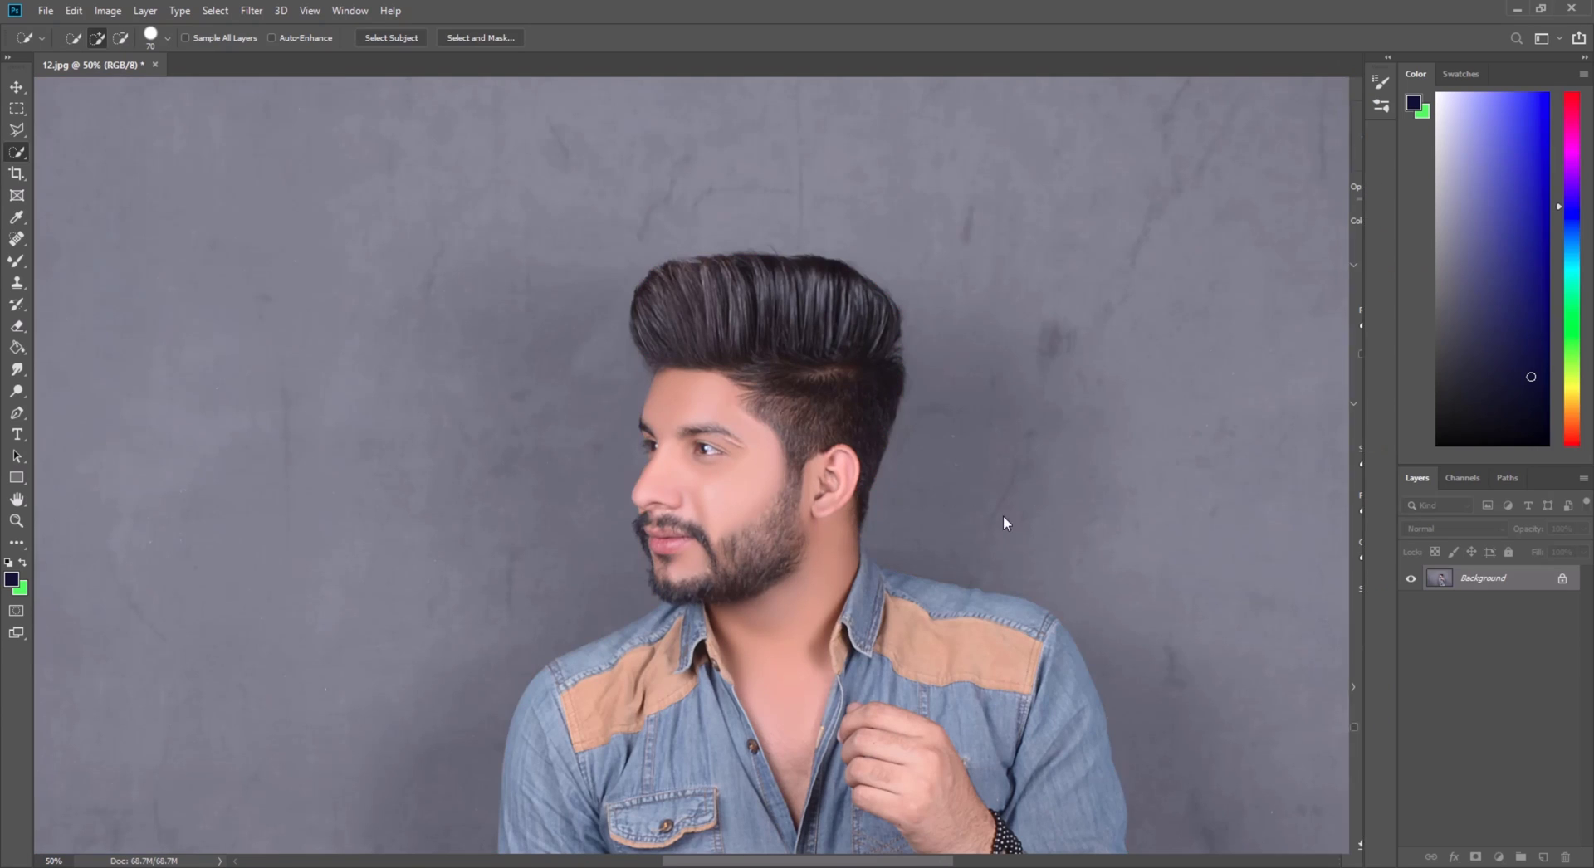
left_click(467, 37)
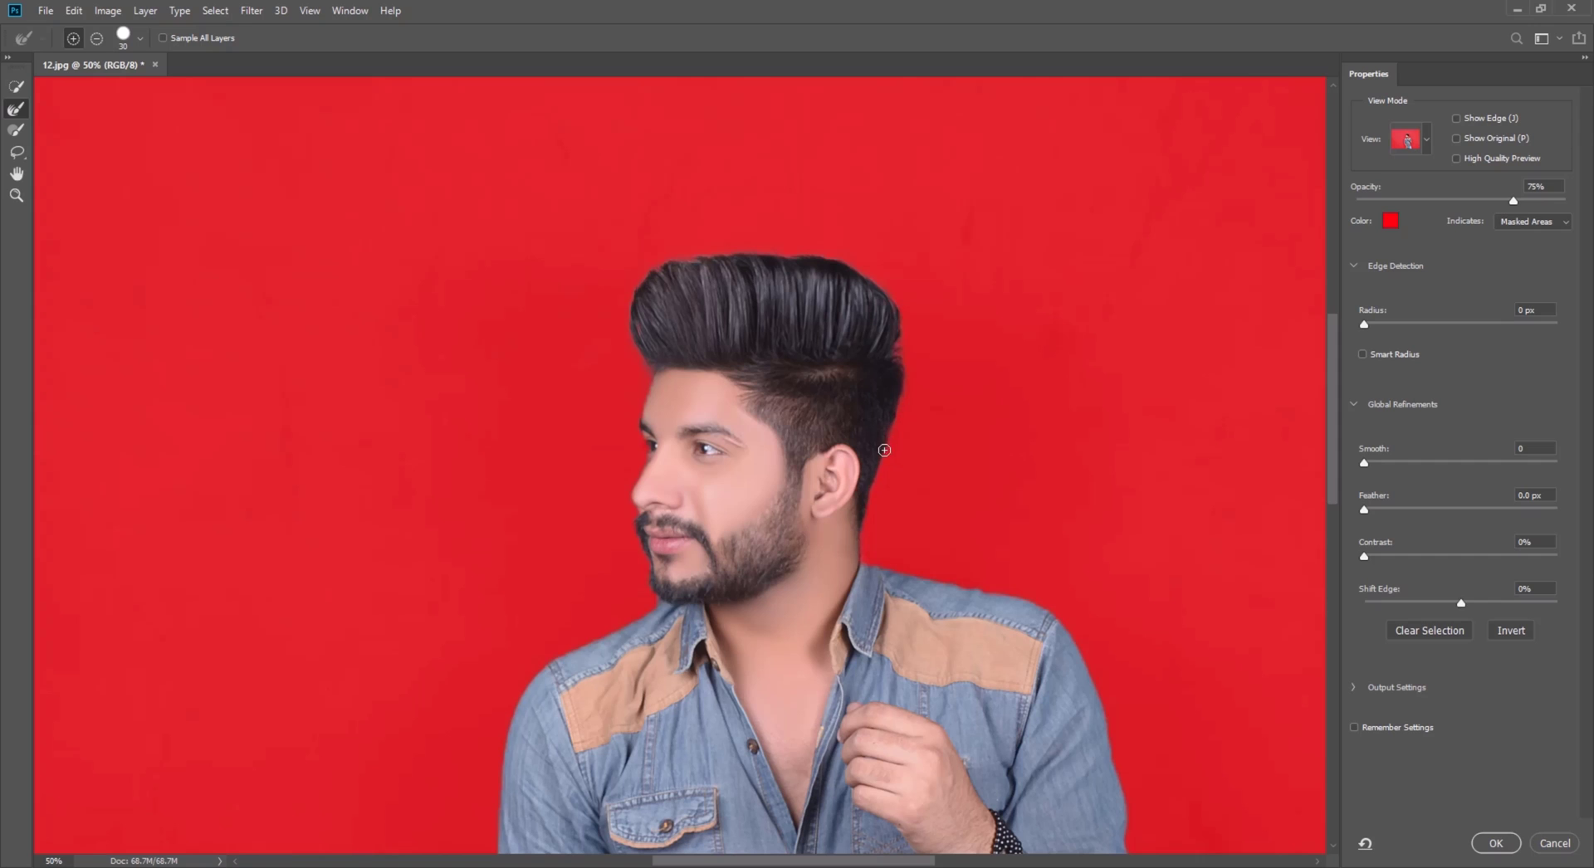
key("bracketleft")
left_click_drag(636, 530, 658, 598)
key("bracketright")
scroll(657, 601, "down", 5)
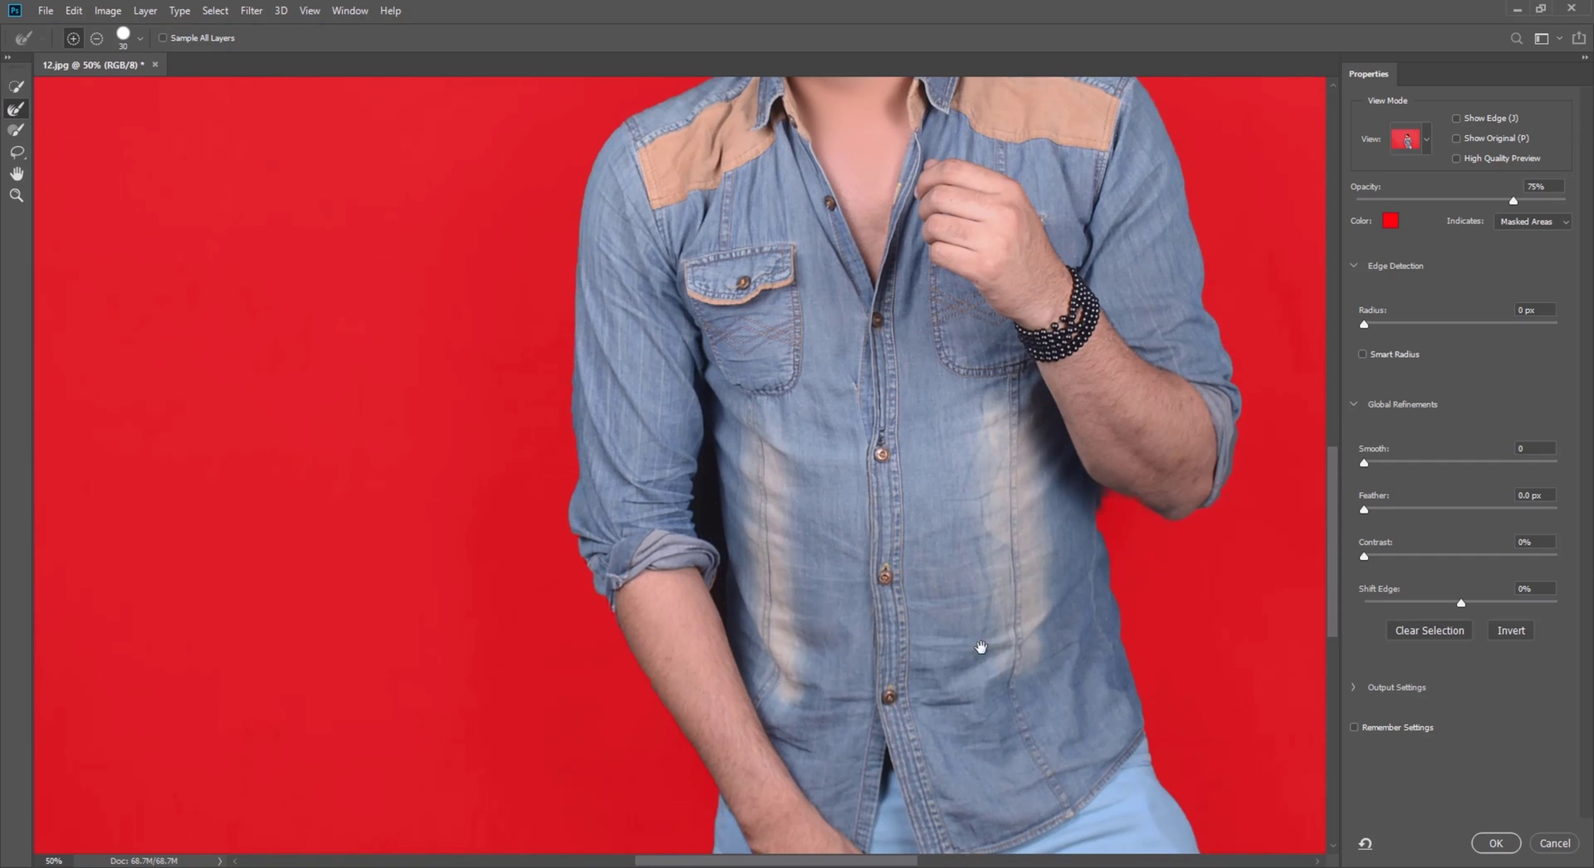
Check the lower body edge with the refine brush at size 15, set Smooth to 6 and apply the refined selection
left_click_drag(978, 652, 922, 380)
key("bracketleft")
key("bracketleft")
key("bracketleft")
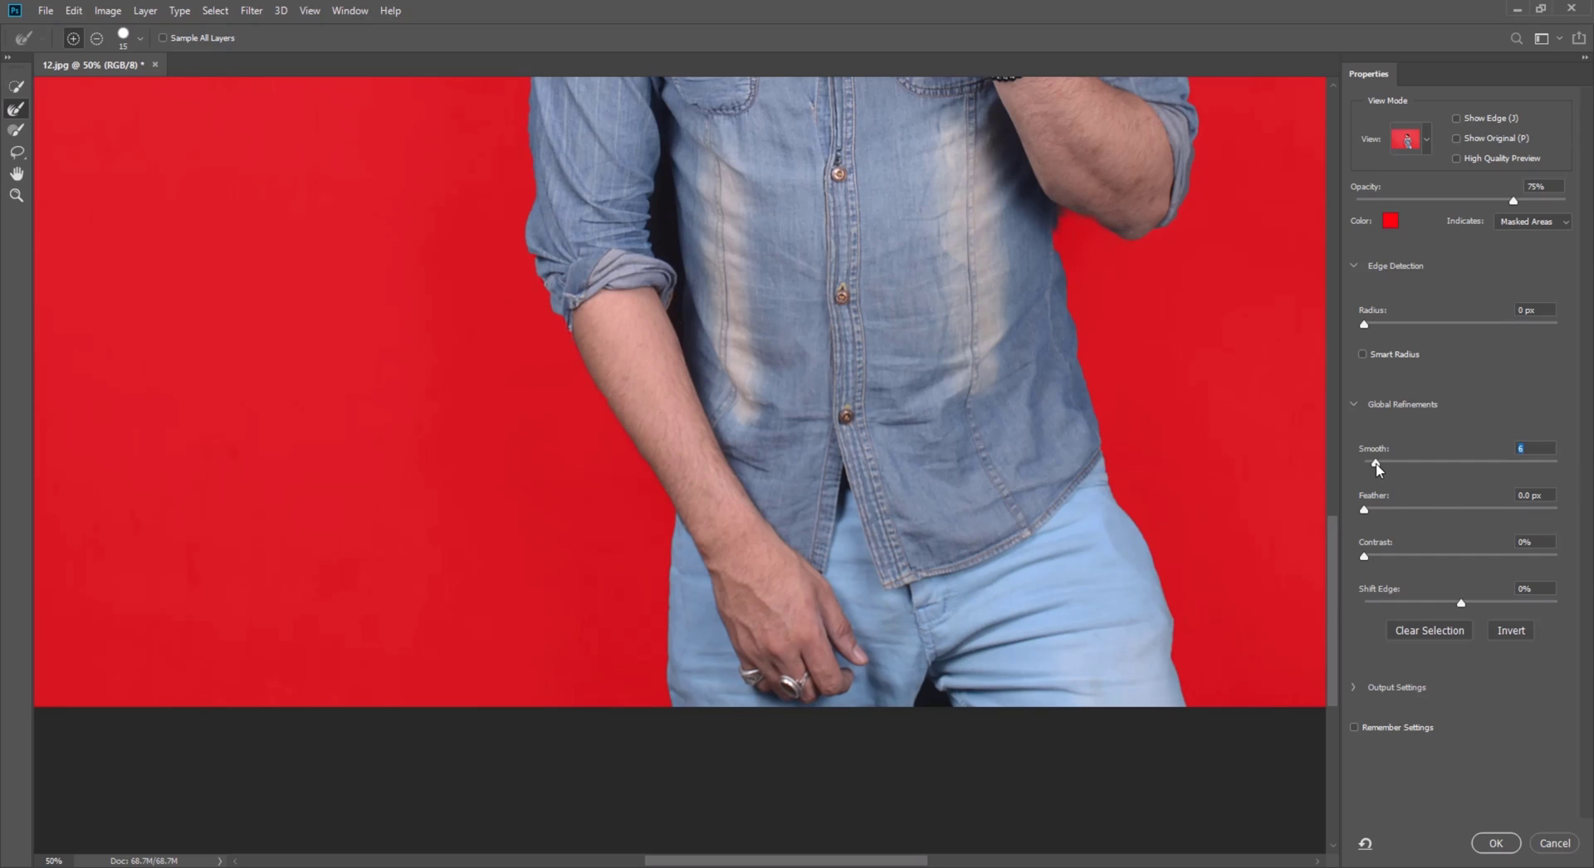
left_click(1503, 841)
scroll(1079, 523, "up", 3)
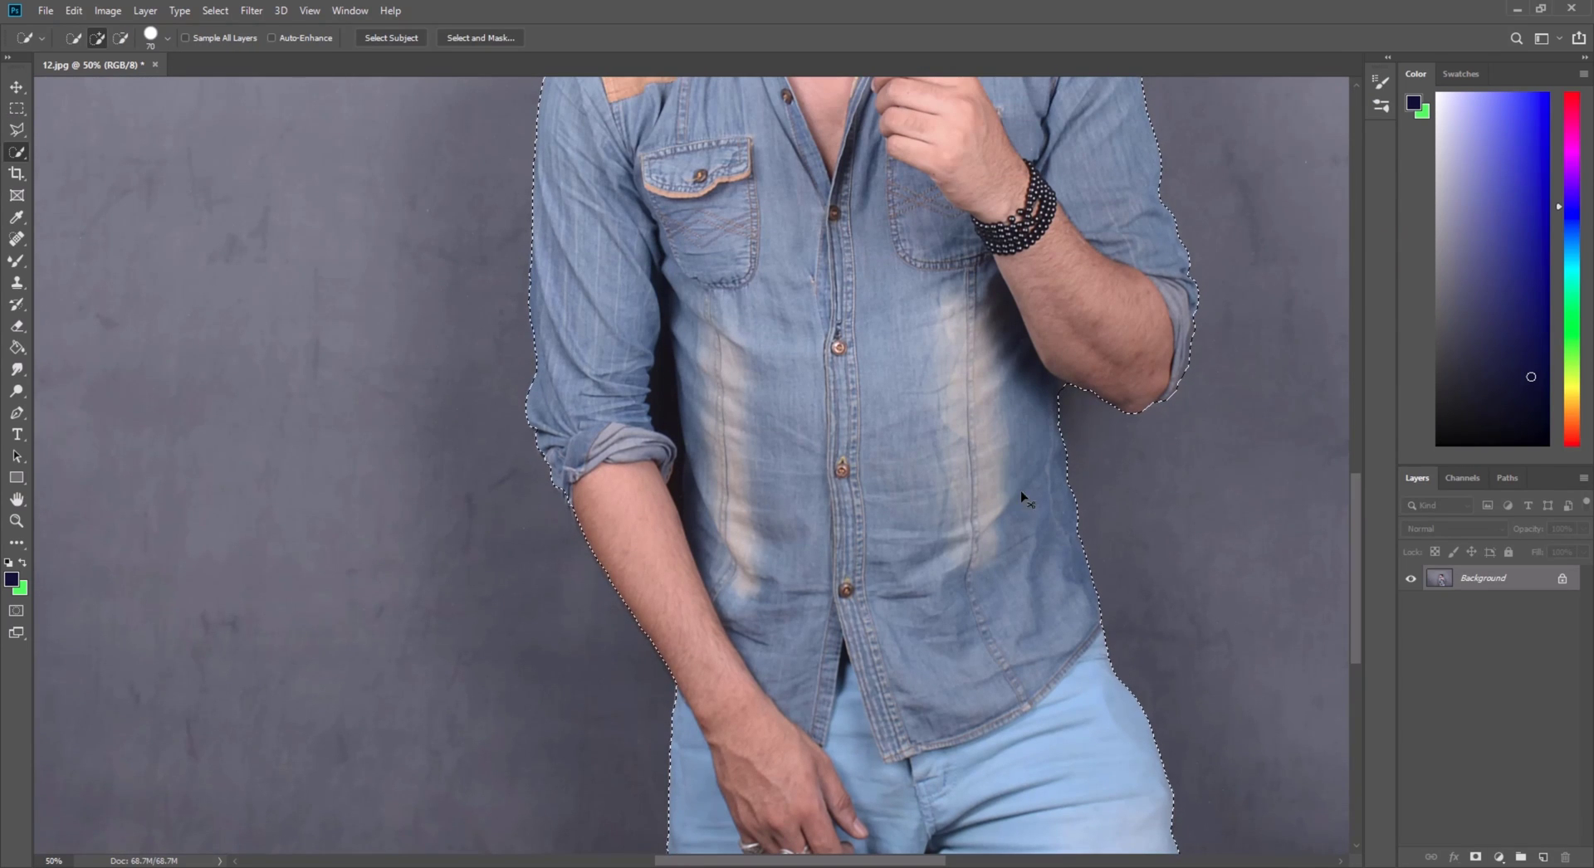
Copy the selected man to a new layer and check the cut-out by temporarily hiding the Background layer
right_click(926, 403)
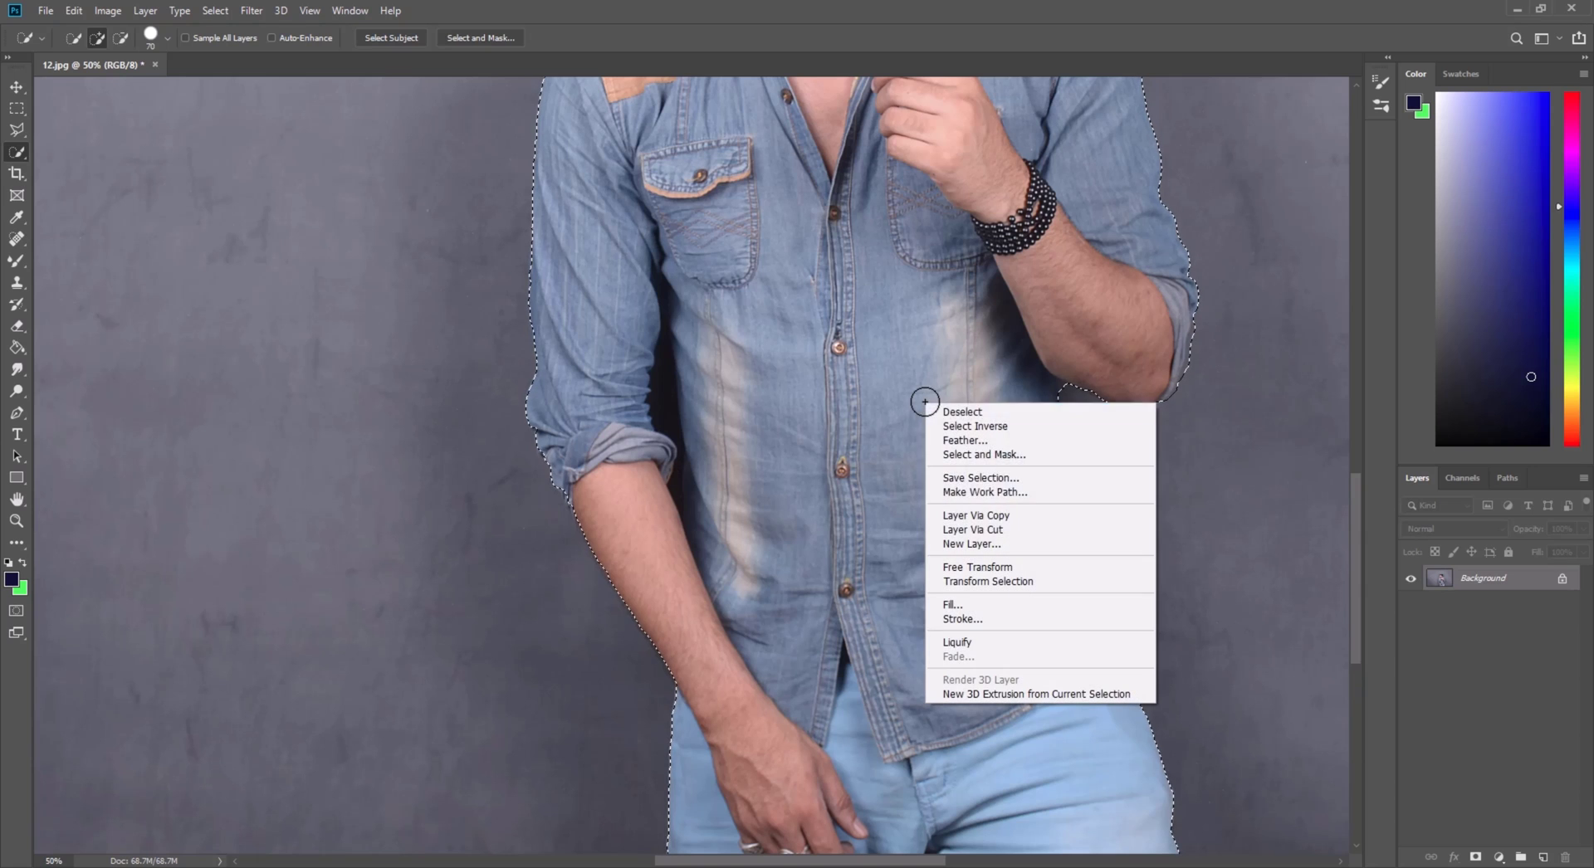
left_click(993, 517)
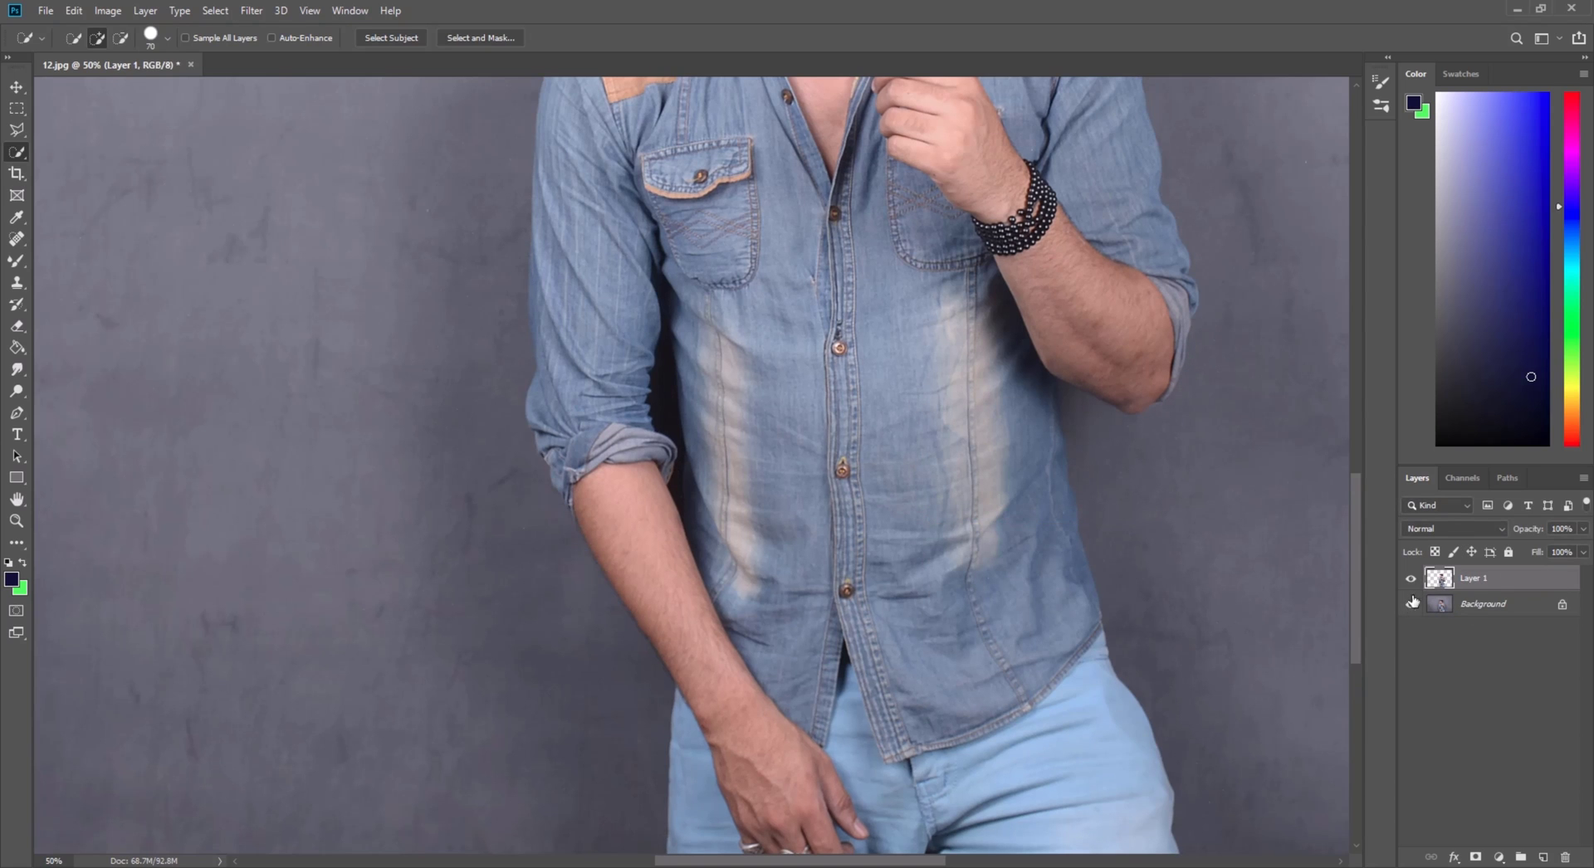
left_click(1411, 603)
scroll(1134, 536, "up", 5)
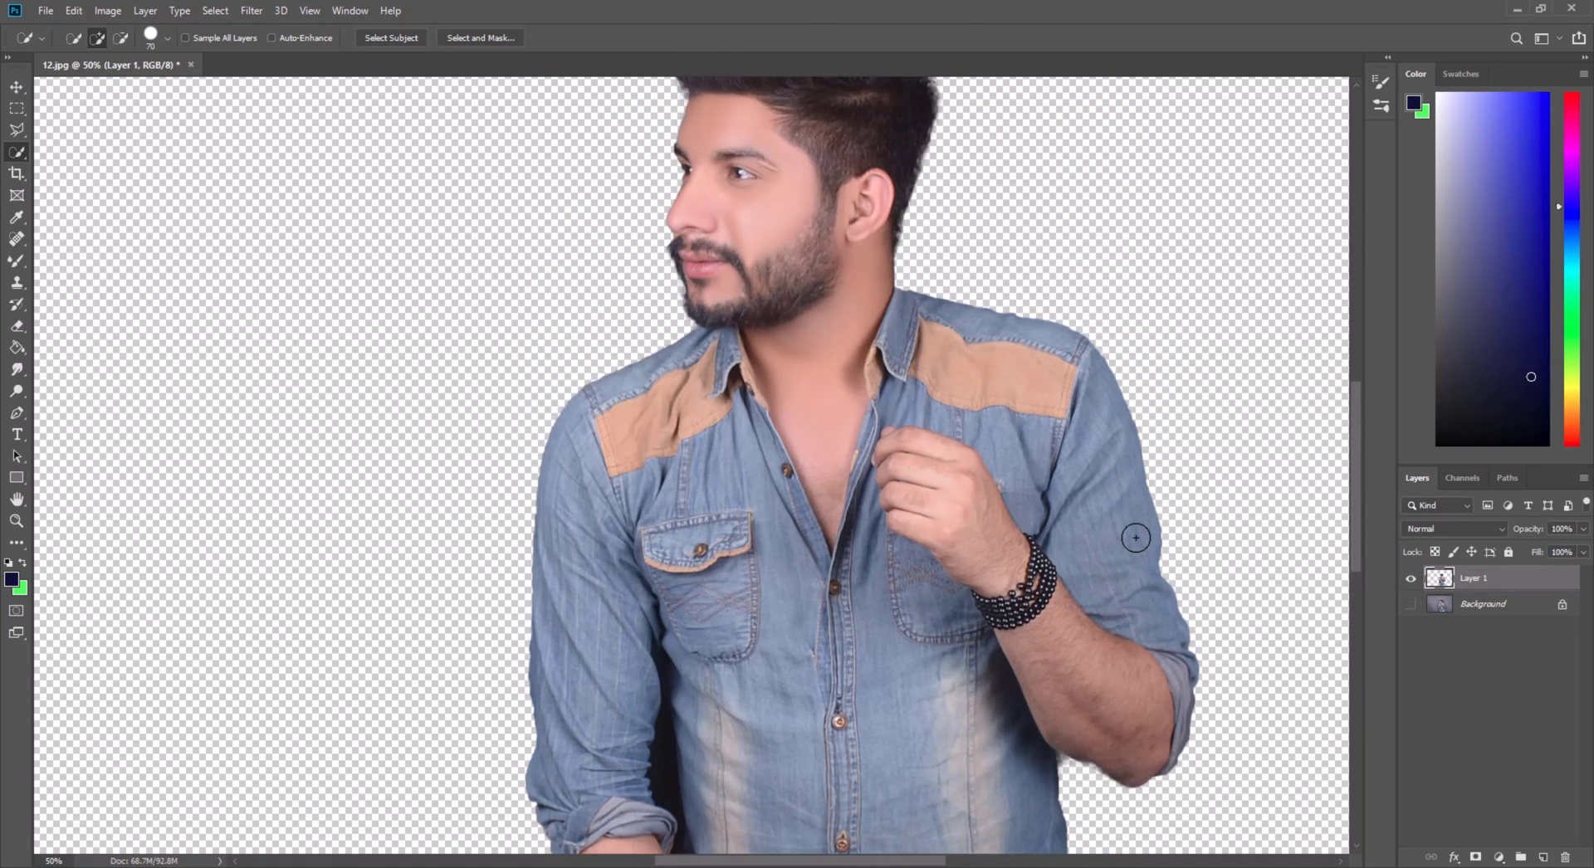
scroll(1136, 538, "up", 3)
left_click(1411, 603)
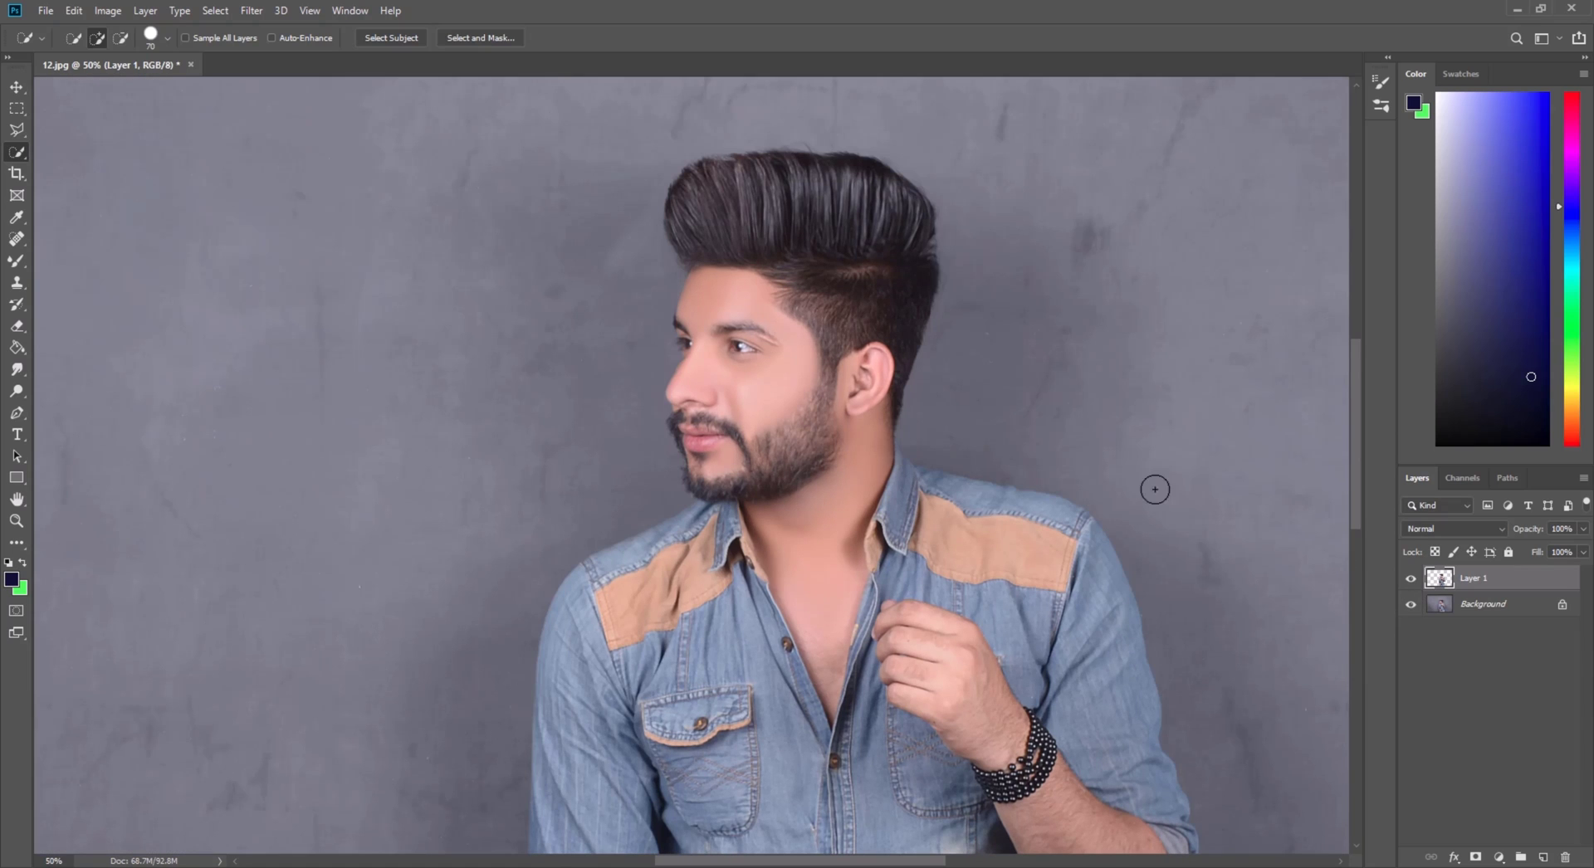
Load the cut-out man's outline as a selection and invert it on the Background layer to select the backdrop
left_click(16, 520)
right_click(631, 357)
left_click(632, 360)
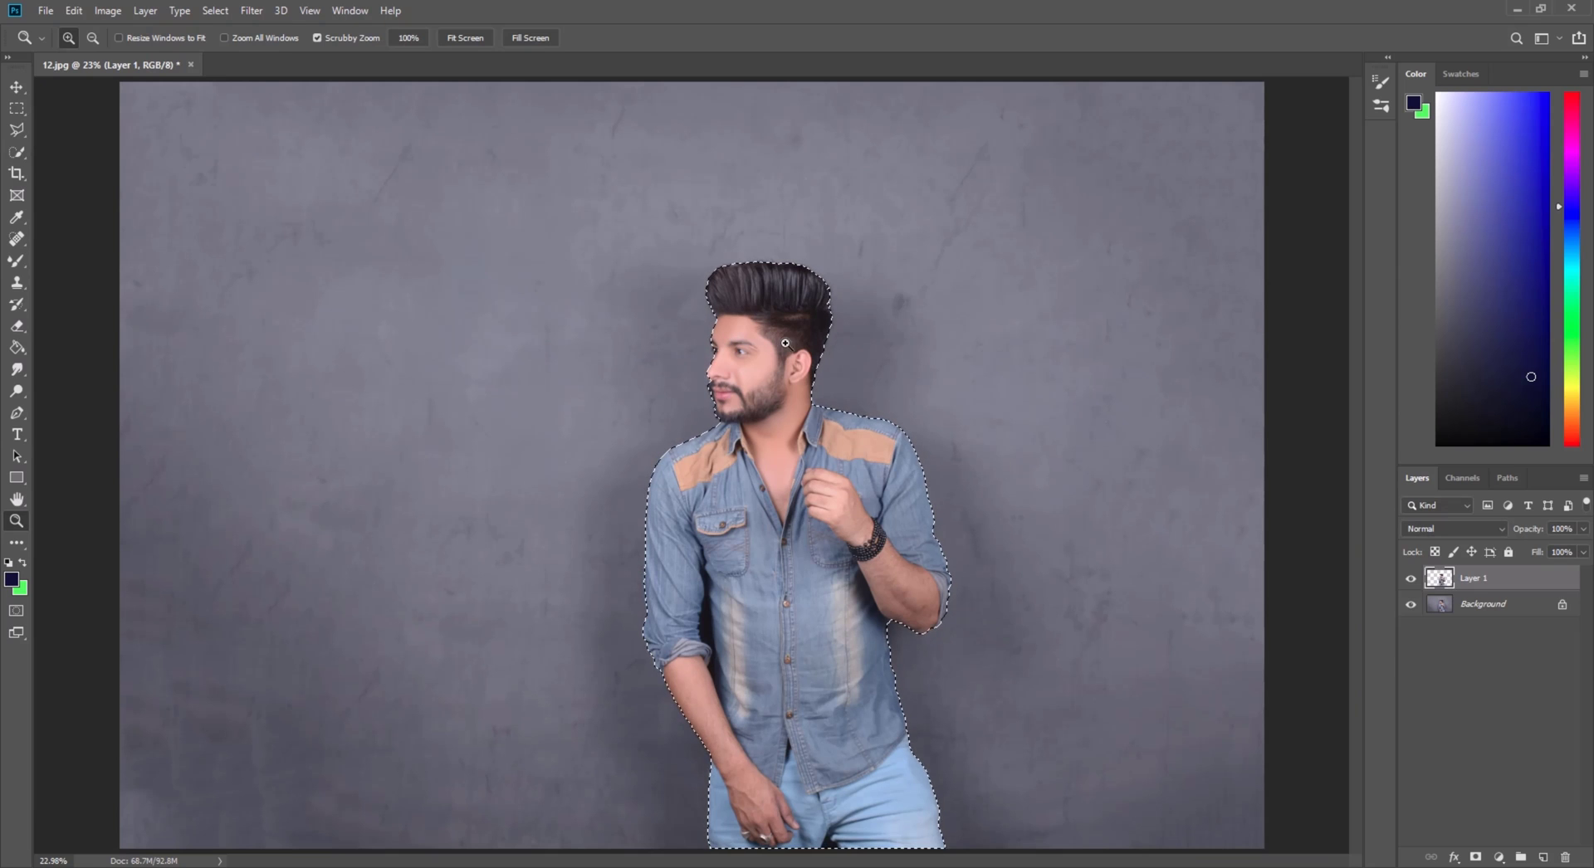
left_click(1474, 610)
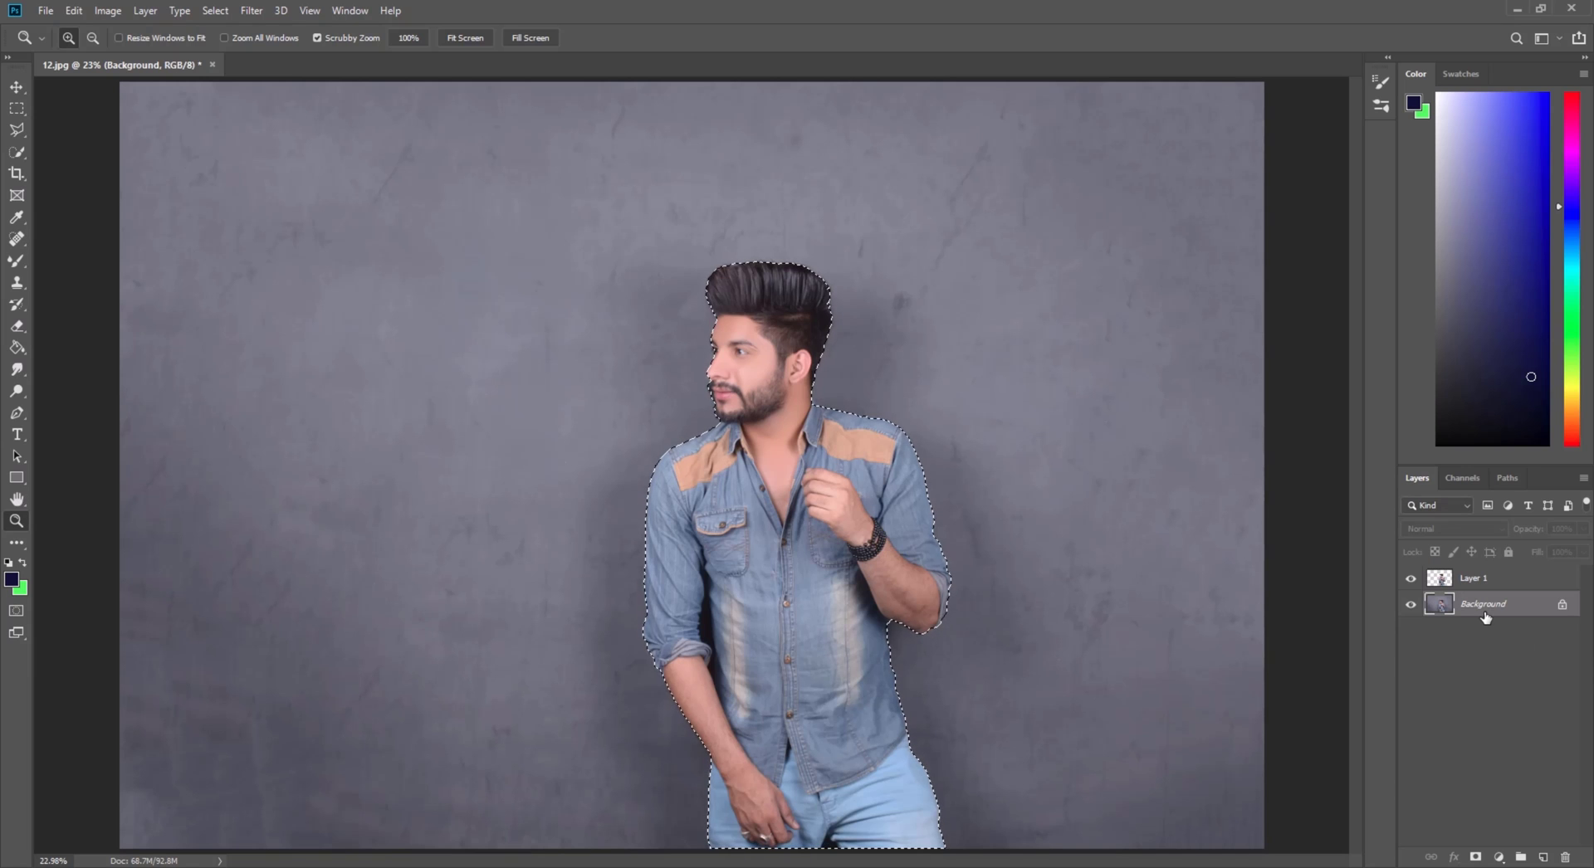
left_click(217, 11)
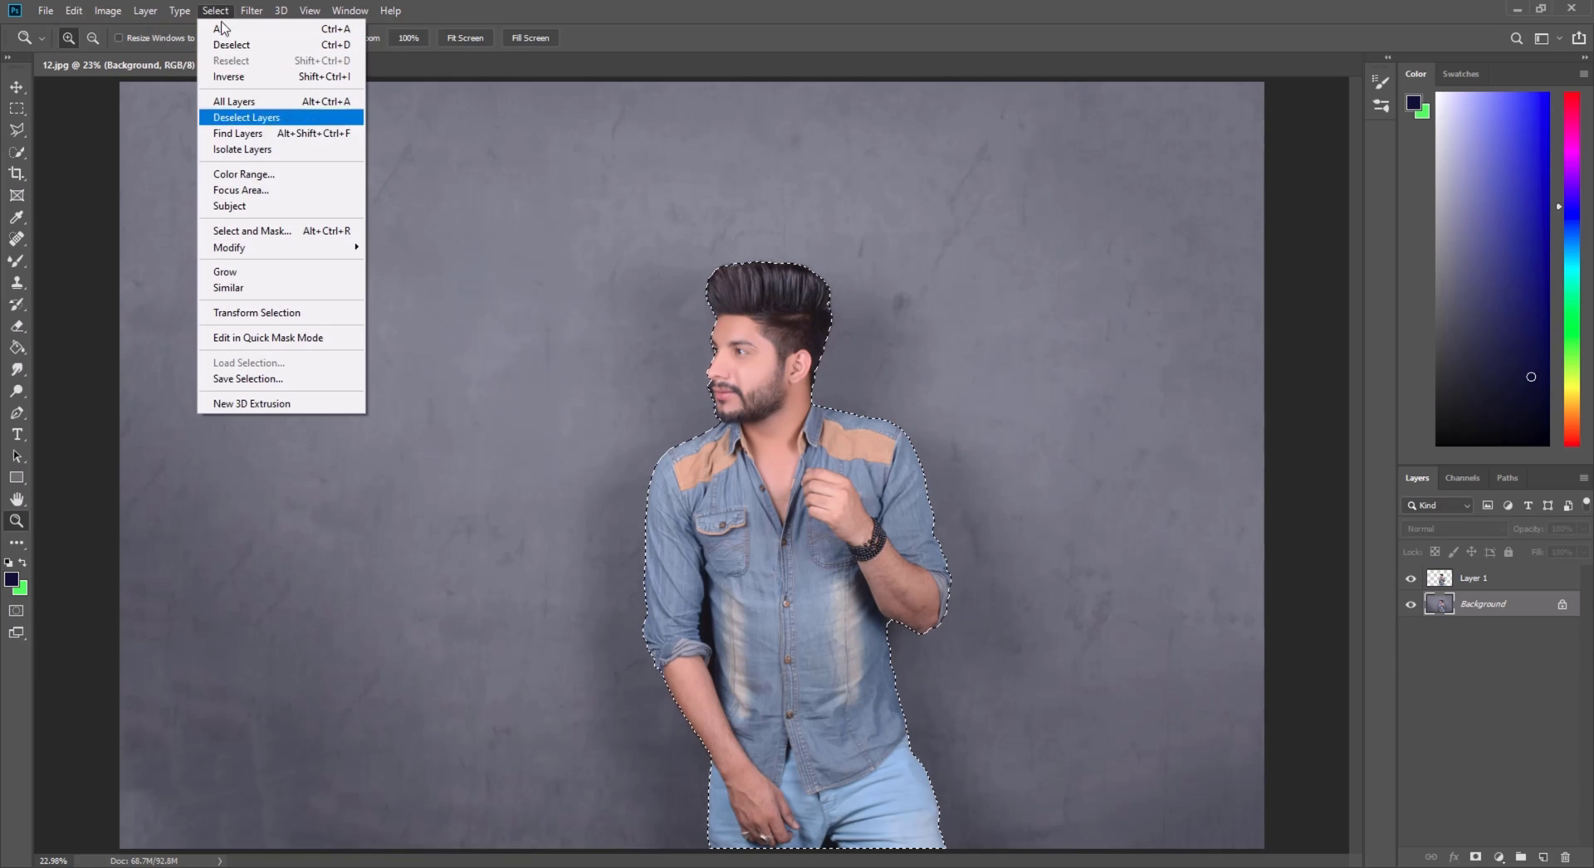
left_click(255, 75)
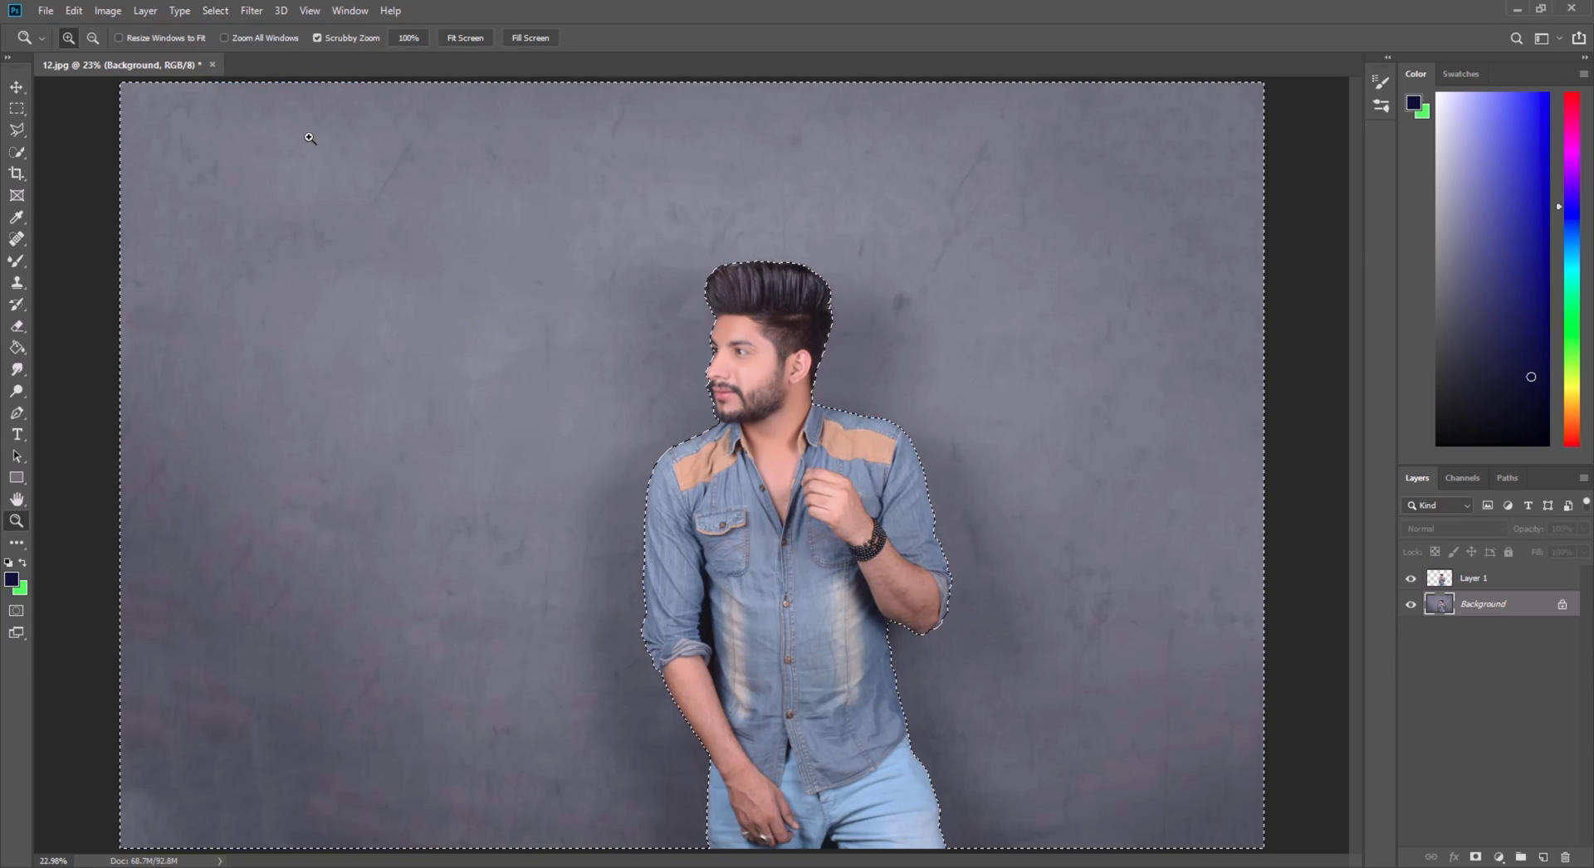
key("ctrl+d")
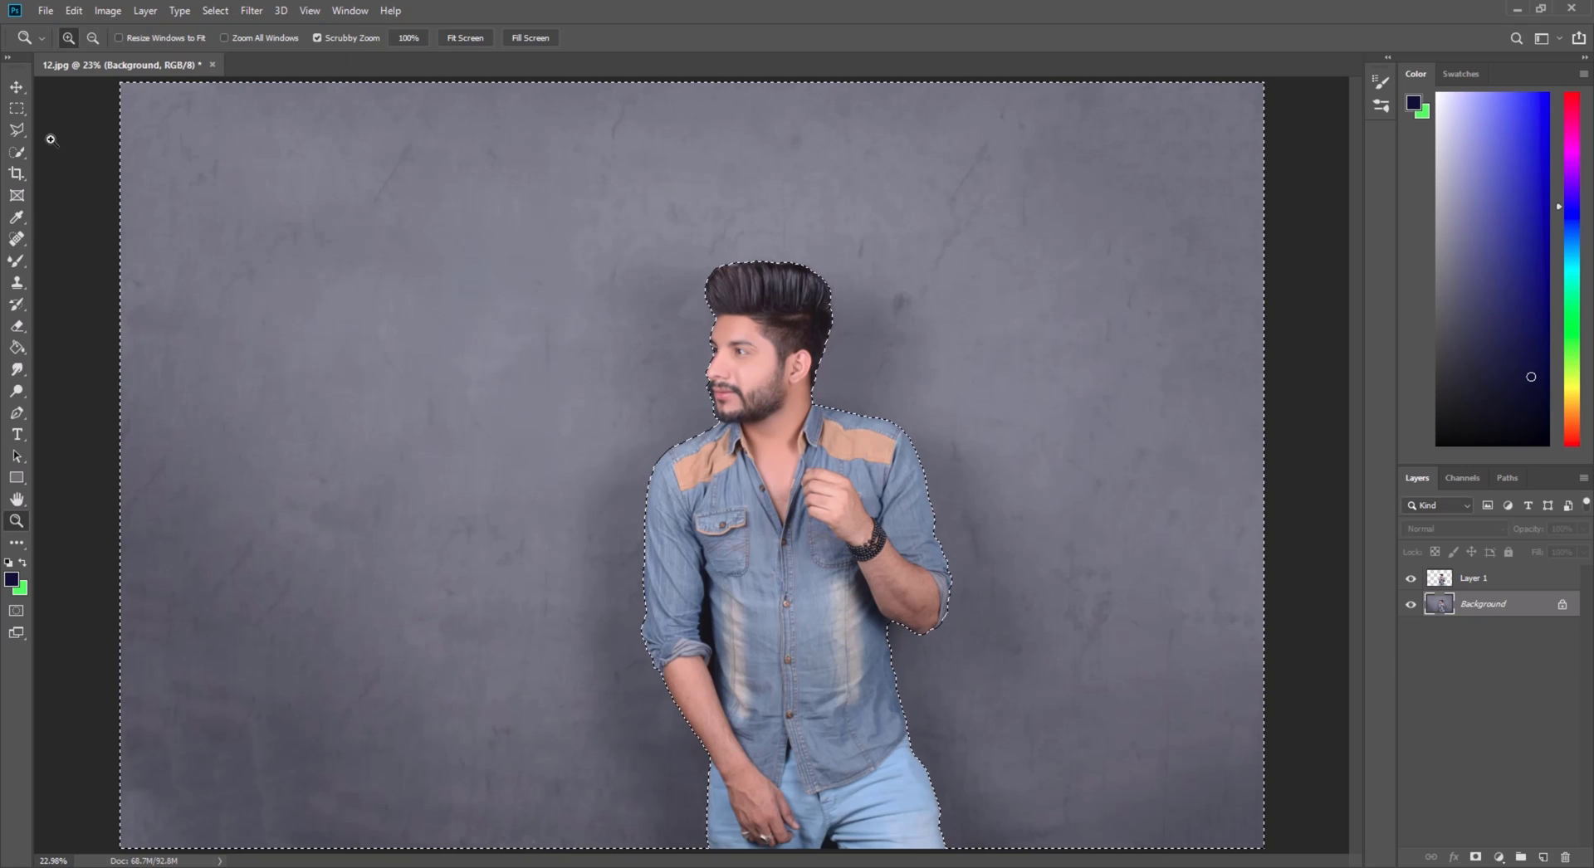
Copy the selected backdrop from the Background layer to a new layer
key("ctrl+z")
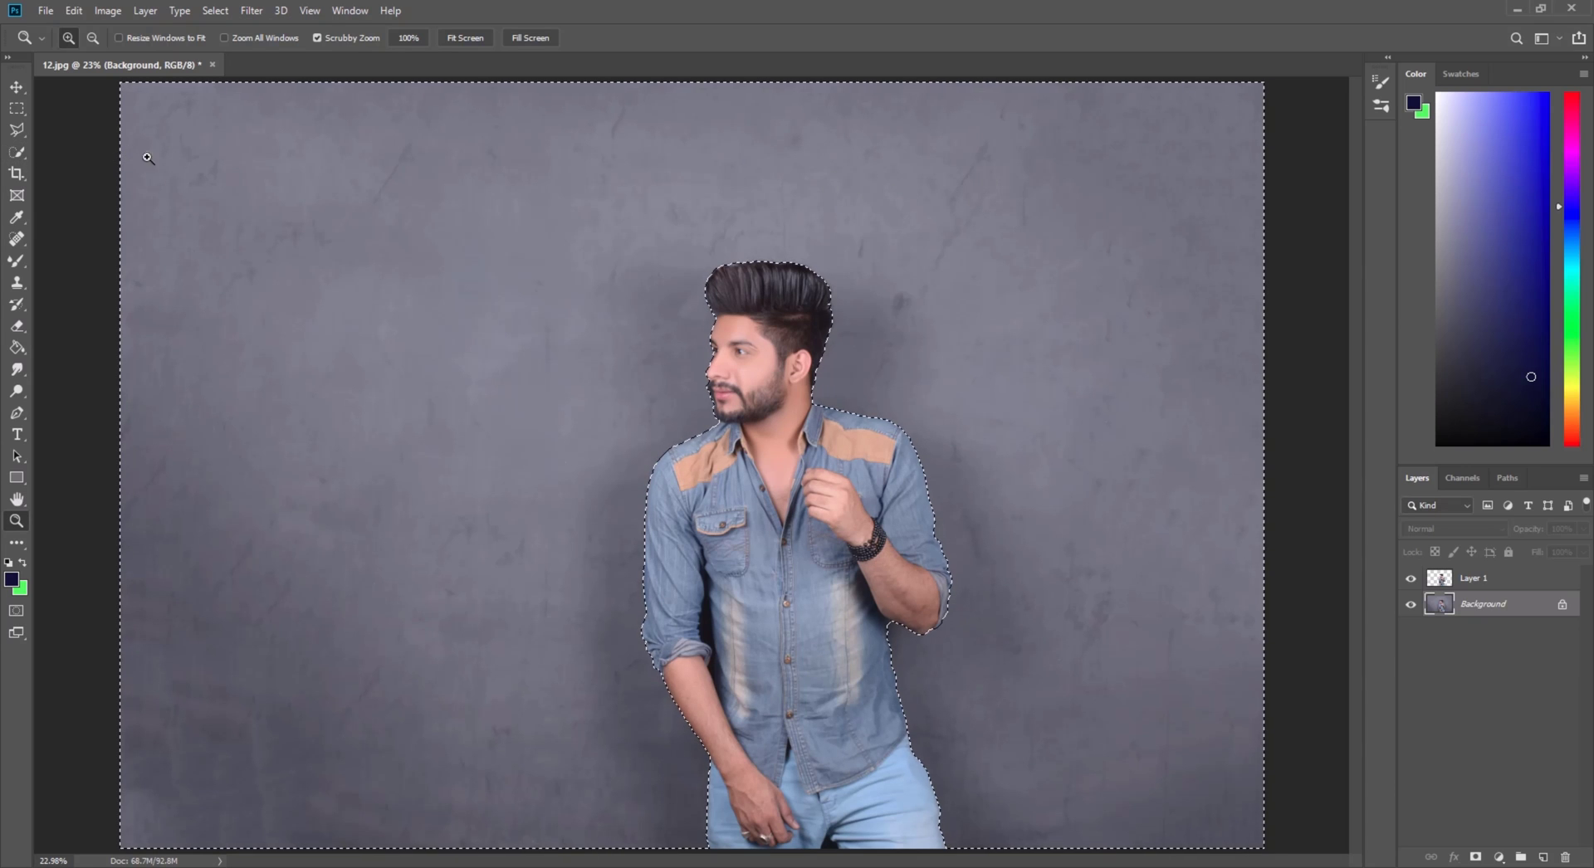
left_click(17, 154)
right_click(273, 181)
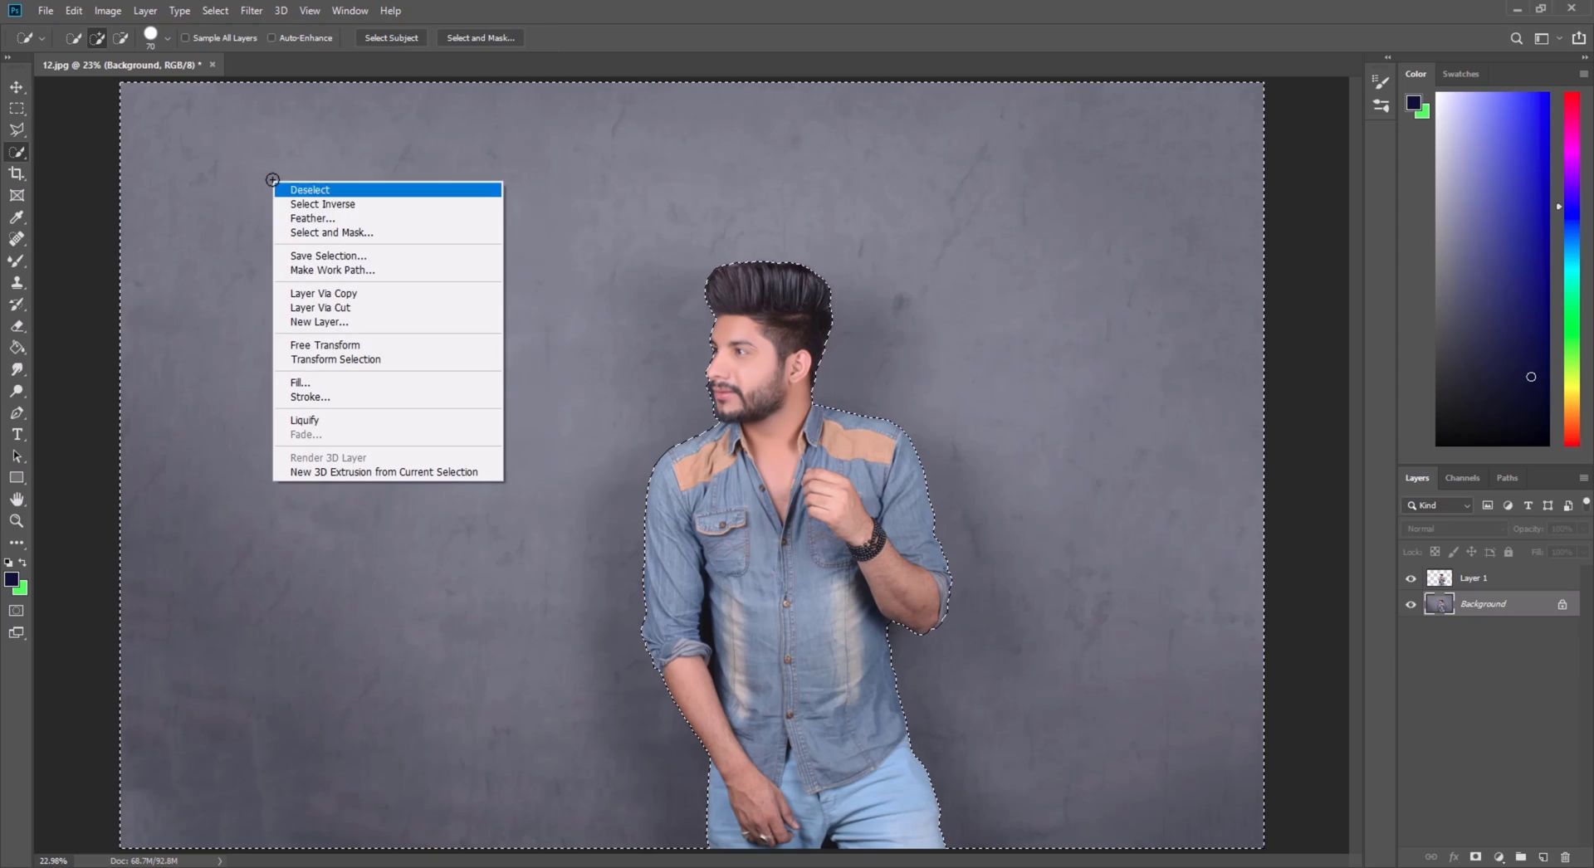
left_click(320, 295)
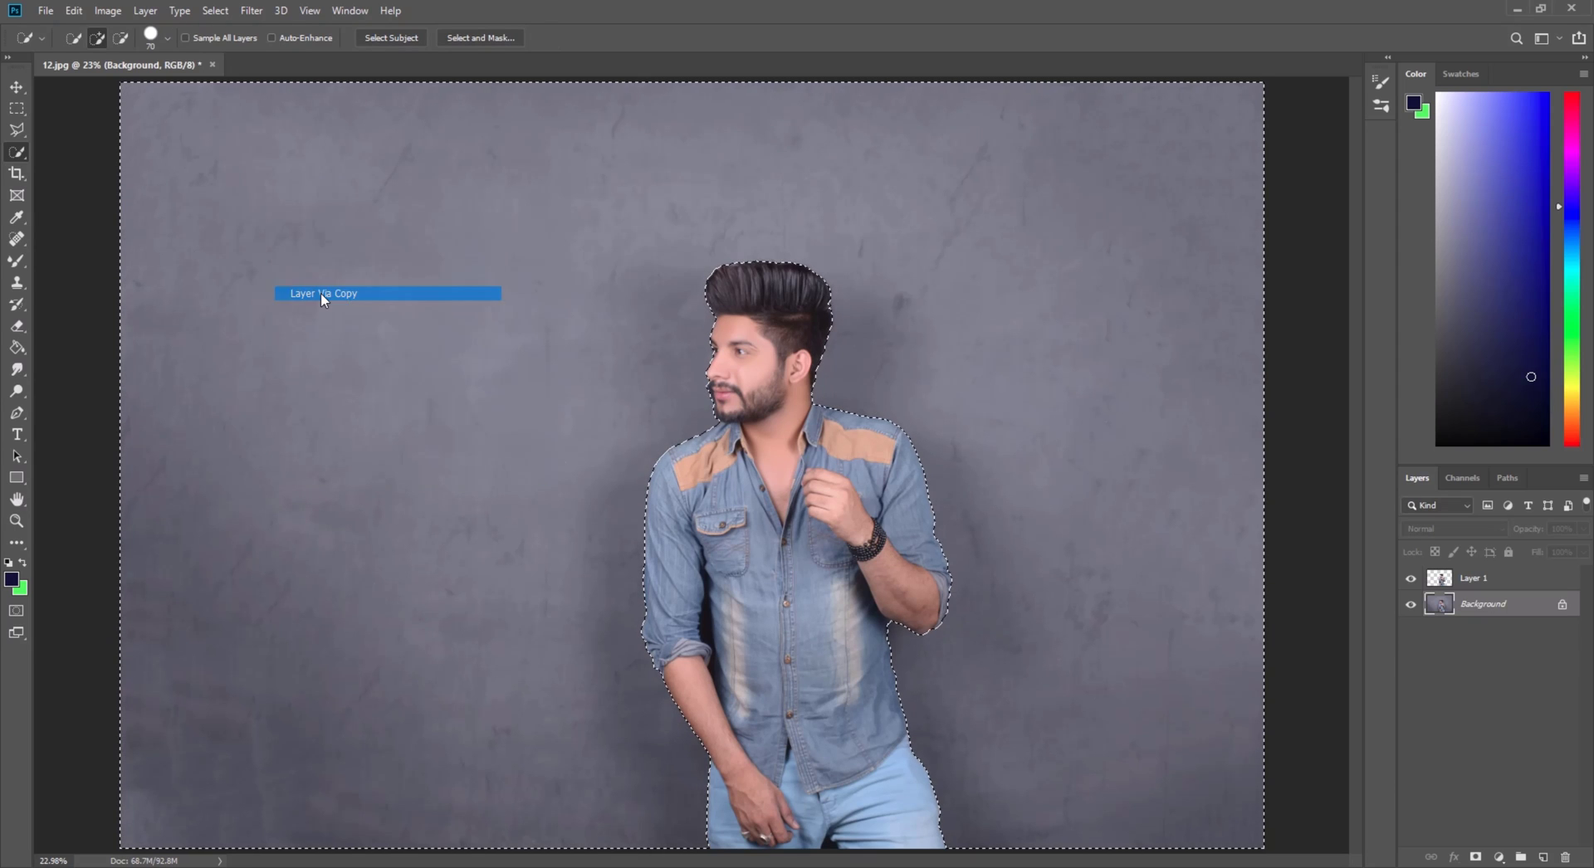
Check the separated backdrop and man by temporarily hiding and showing the Background, Layer 1 and Layer 2
left_click(1411, 631)
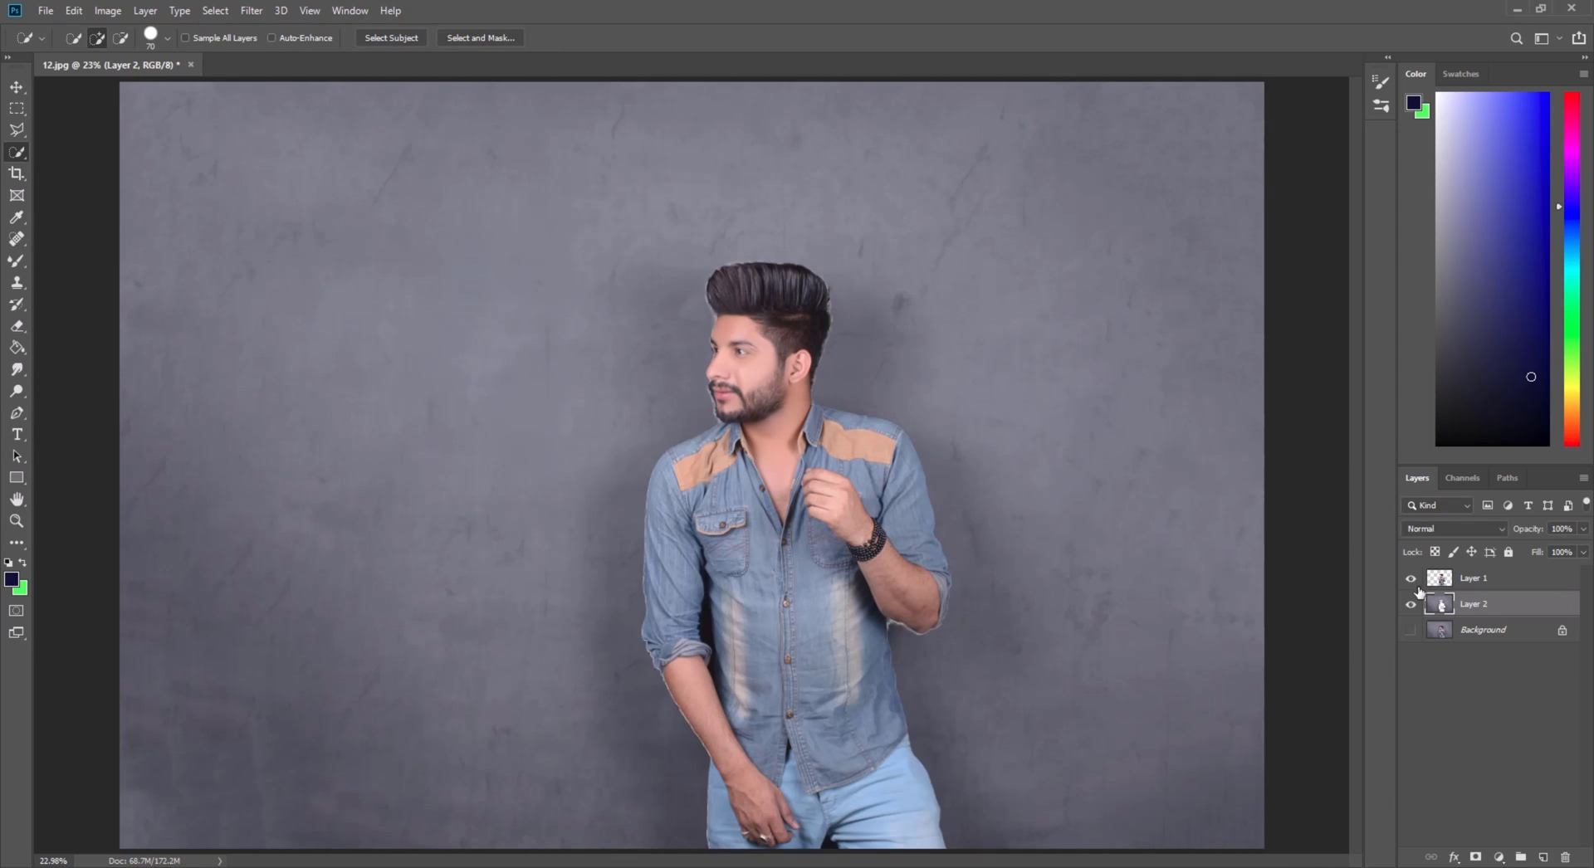
left_click(1411, 579)
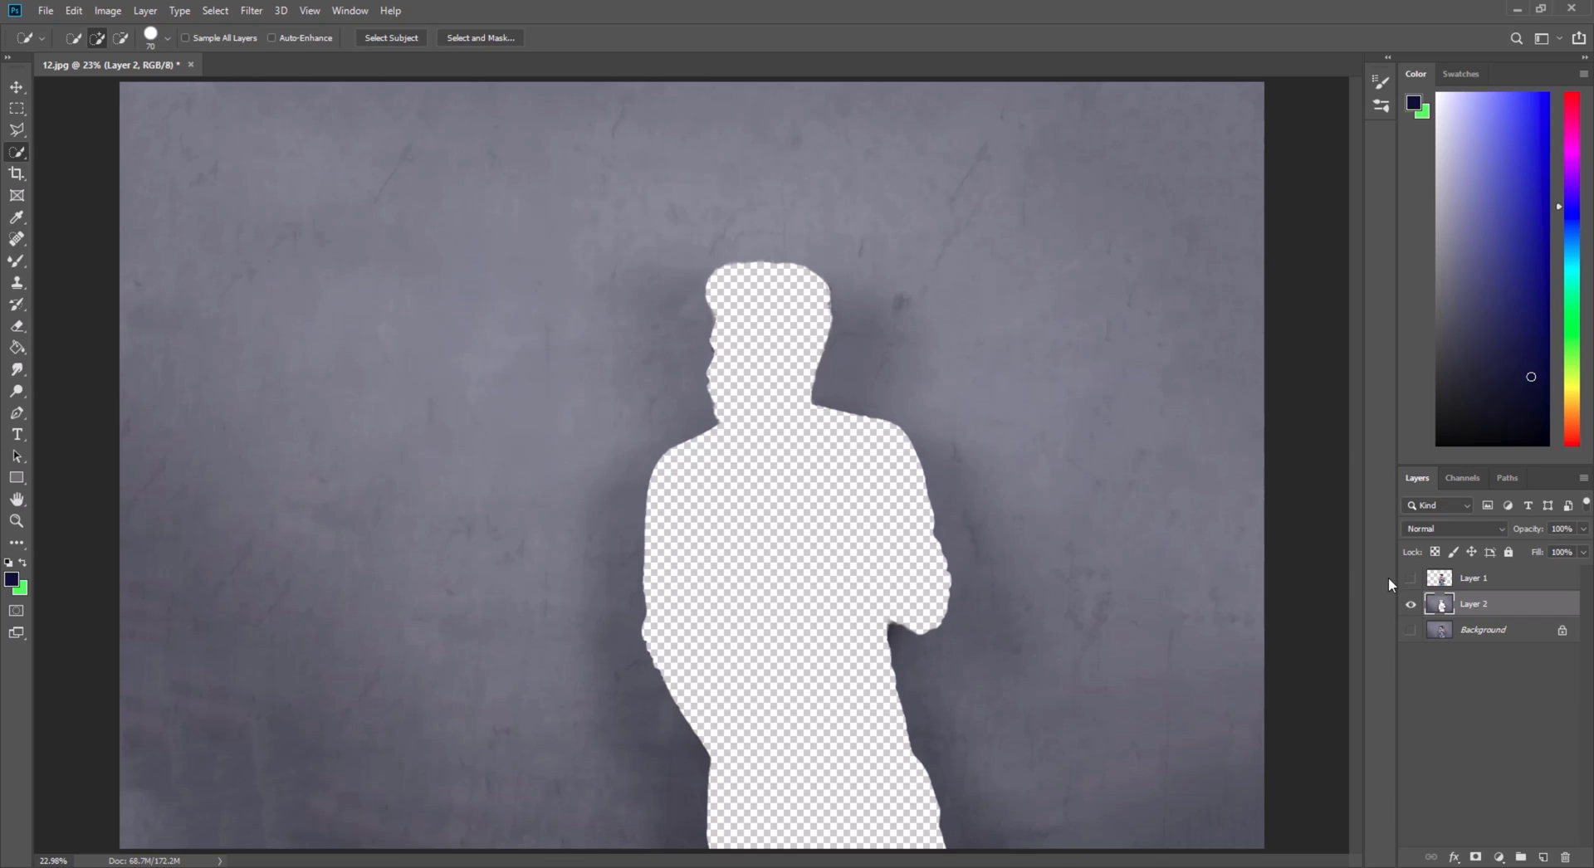
left_click(1411, 604)
left_click(1411, 579)
left_click(1411, 606)
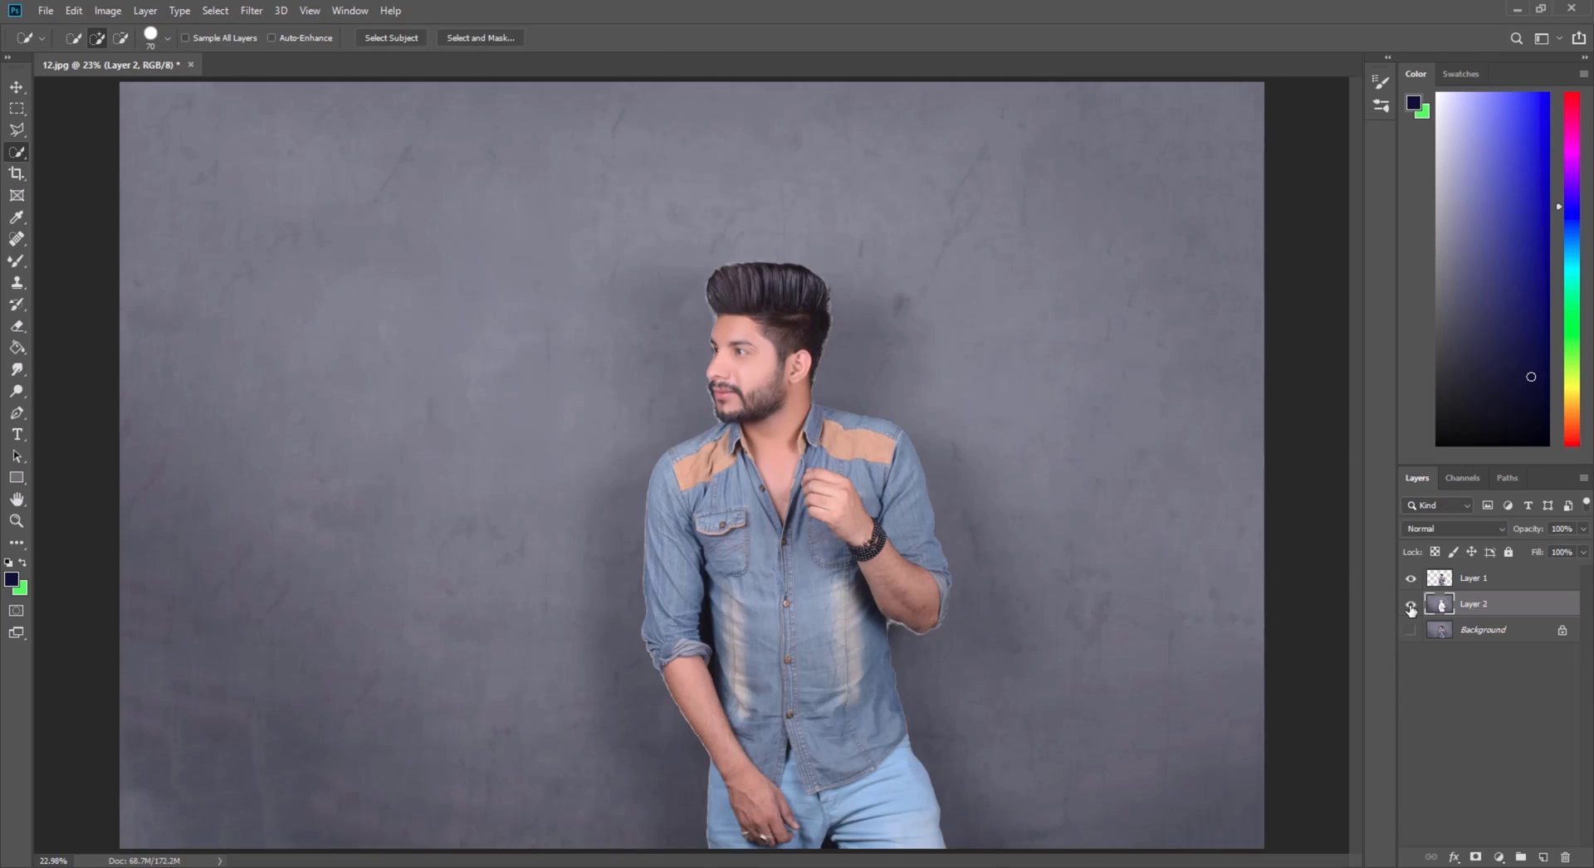
left_click(1410, 631)
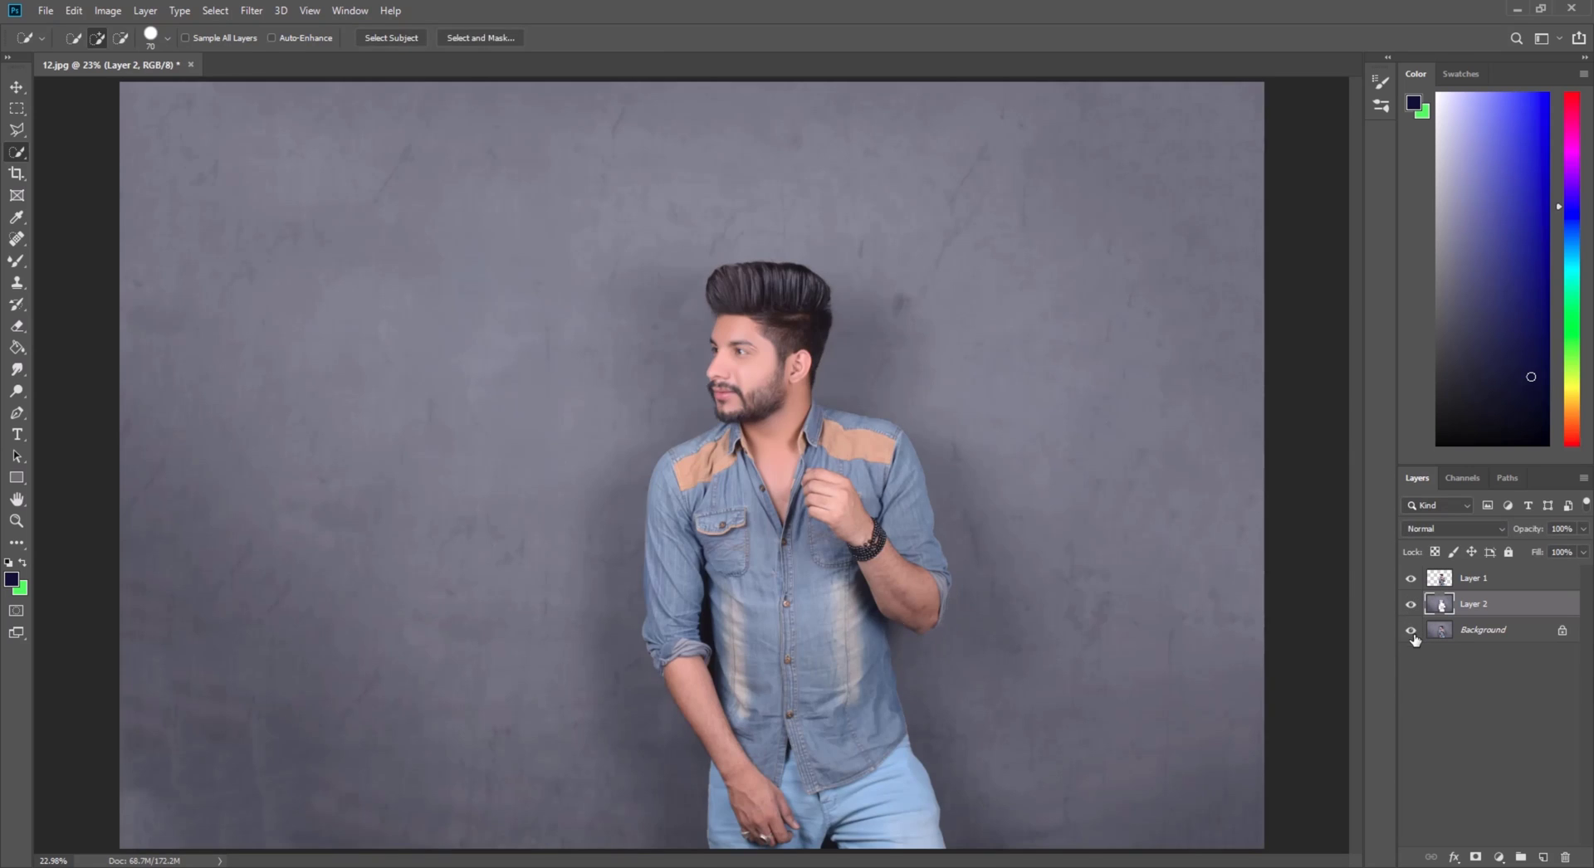
Smooth the backdrop on Layer 2 with a Gaussian Blur of 250 pixels radius
left_click(252, 12)
mouse_move(285, 200)
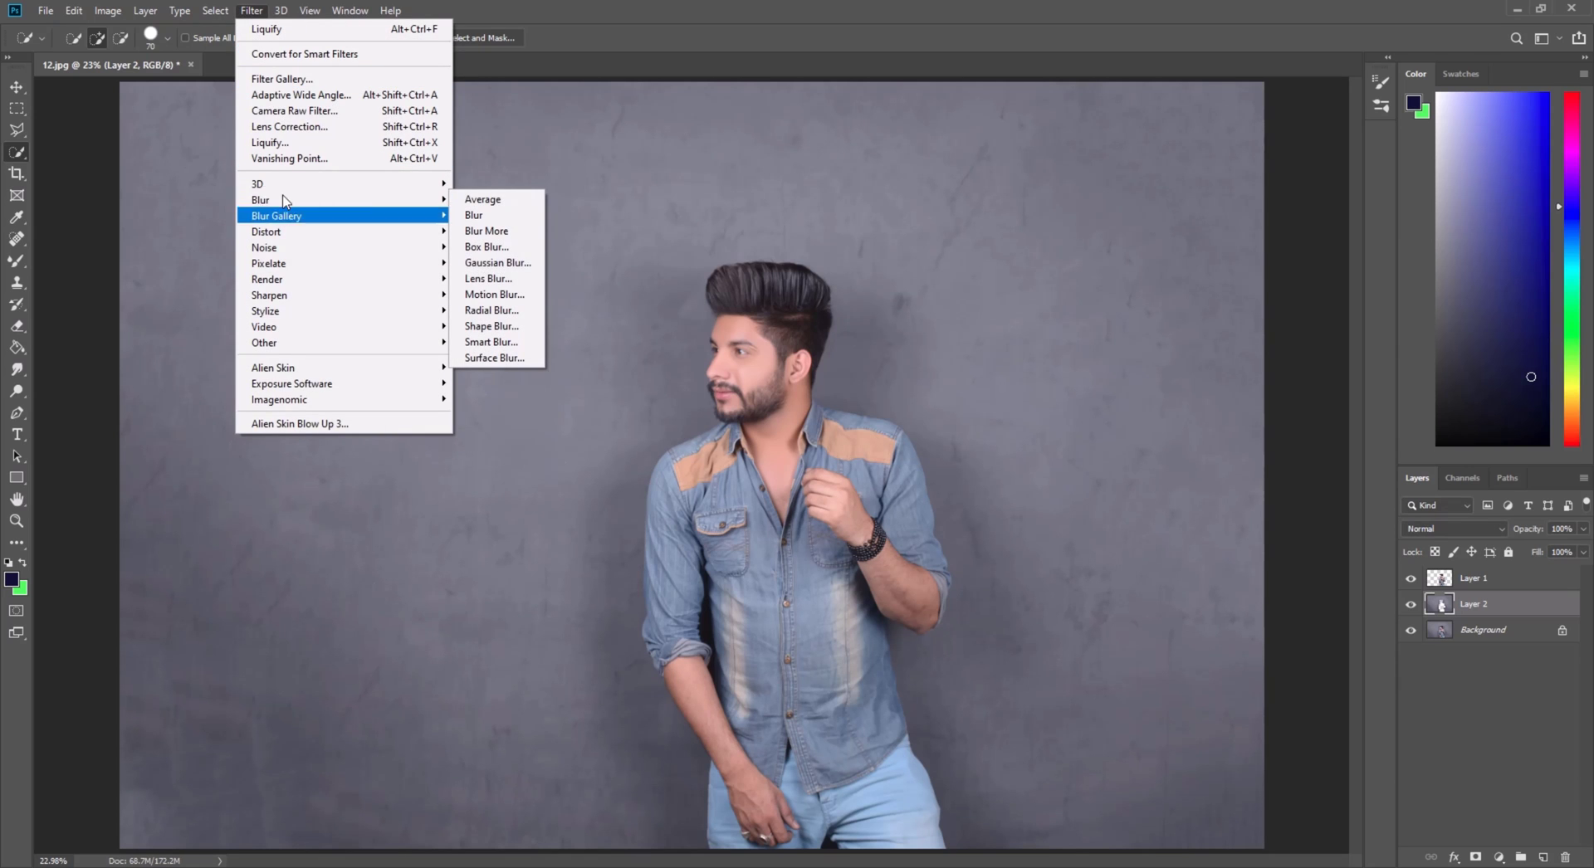
left_click(497, 263)
left_click_drag(1107, 508, 1174, 507)
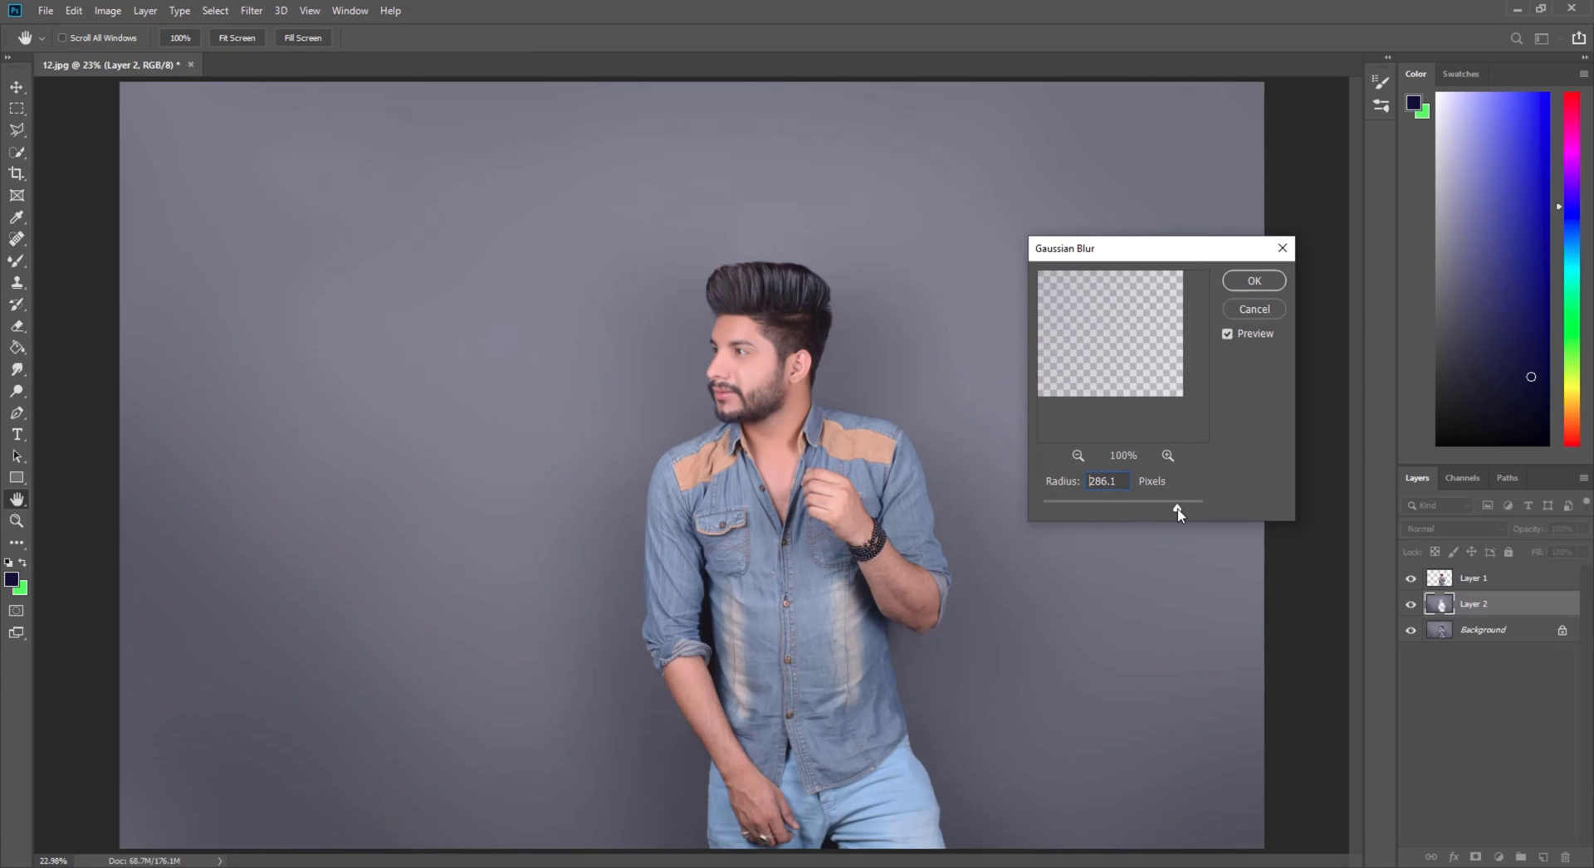
left_click(1118, 481)
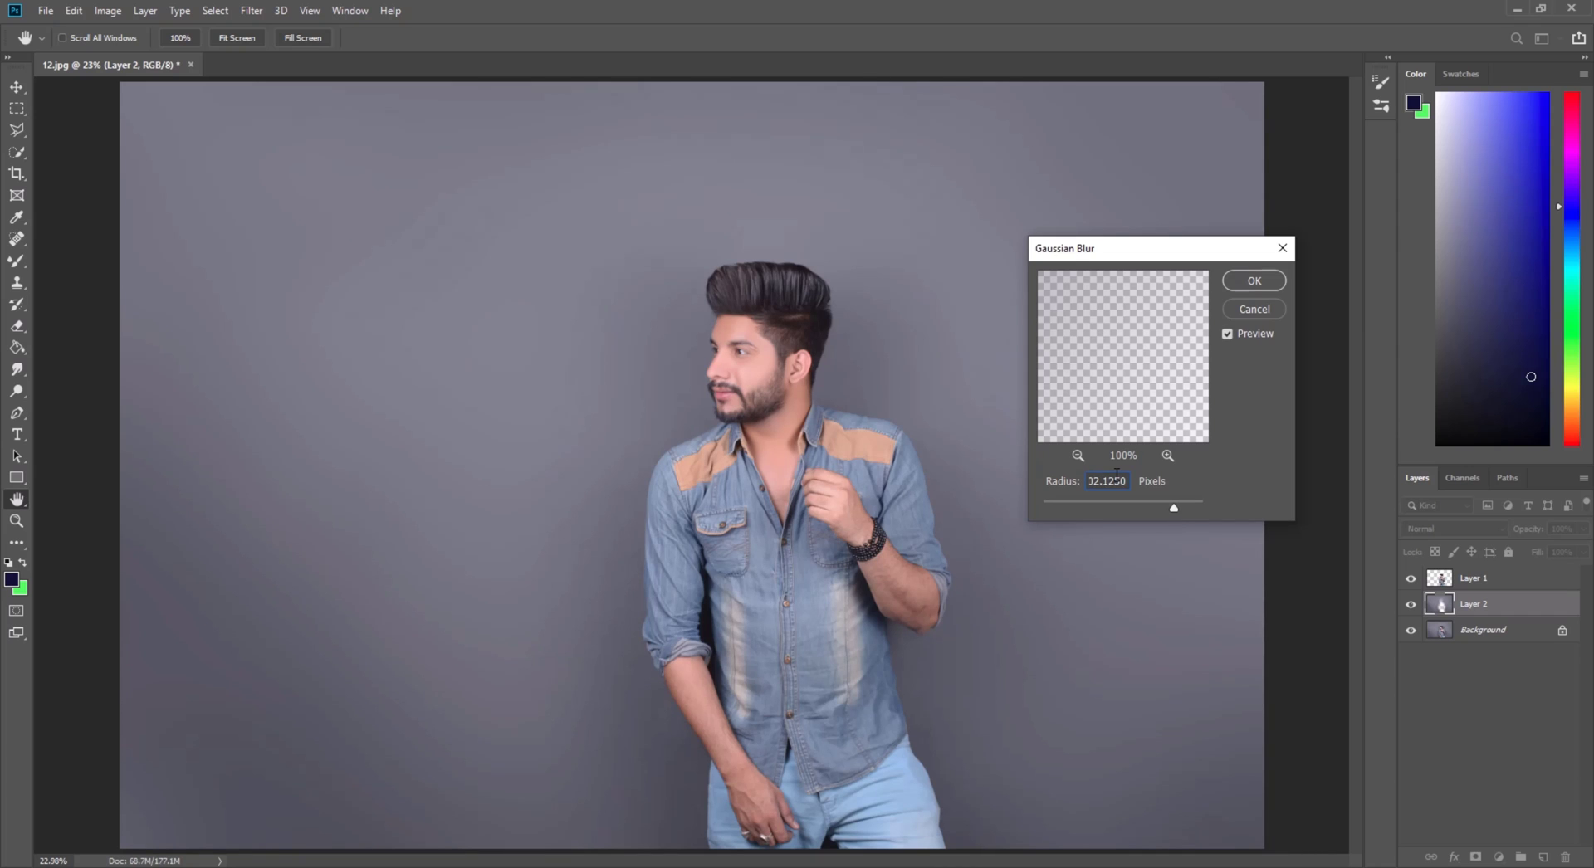
key("BackSpace")
key("BackSpace")
key("BackSpace")
key("BackSpace")
key("BackSpace")
key("BackSpace")
key("BackSpace")
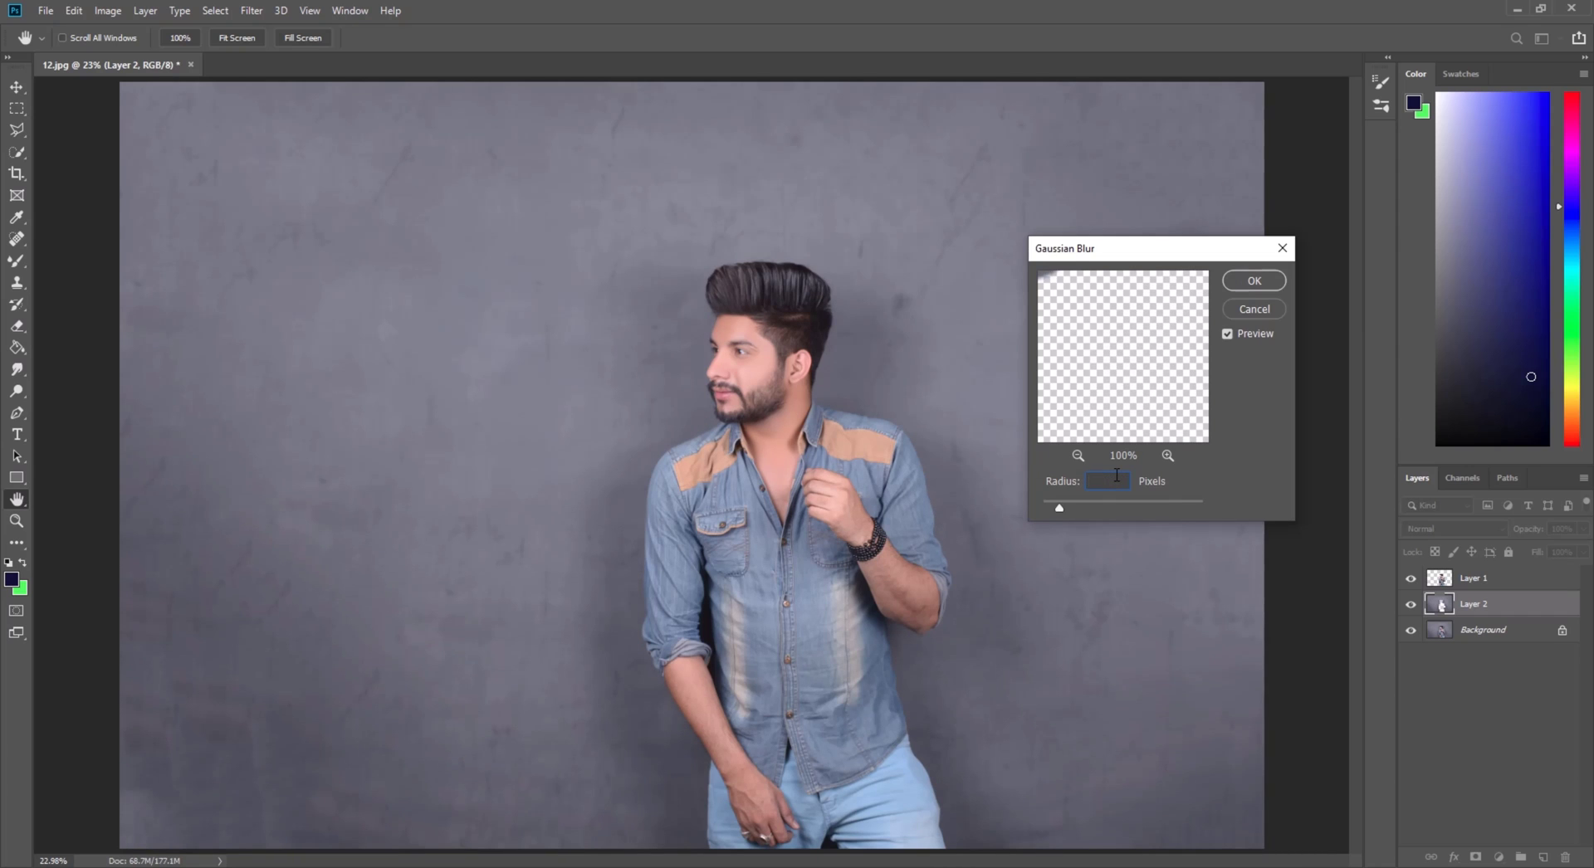
type("250")
key("Return")
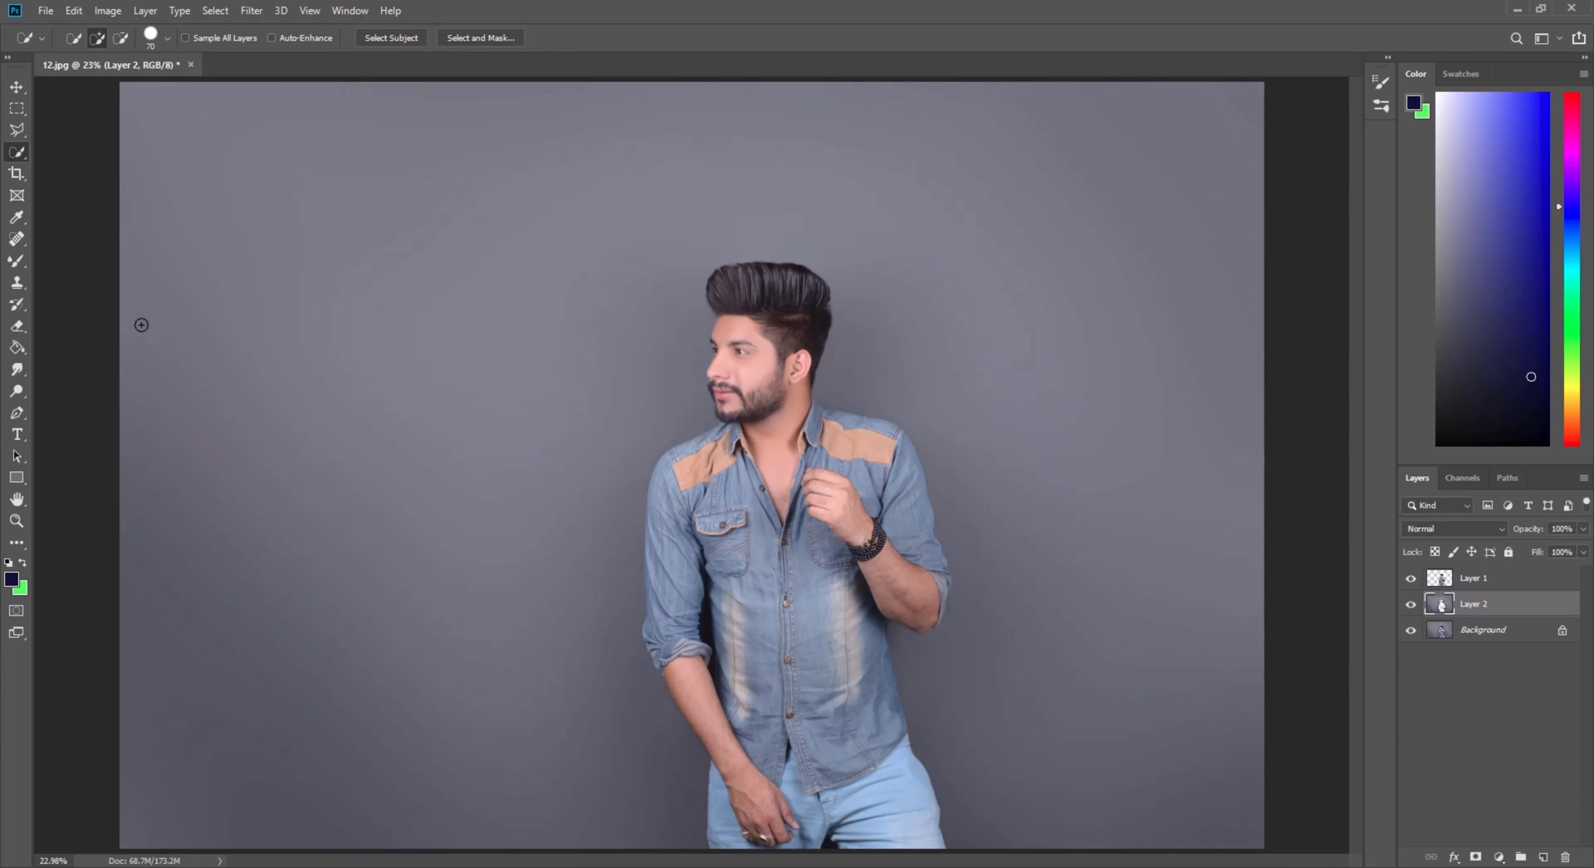
Inspect the blurred backdrop around the man's head and merge Layer 2 down into the Background layer
left_click(19, 521)
left_click(689, 357)
left_click(689, 357)
left_click(689, 357)
right_click(608, 322)
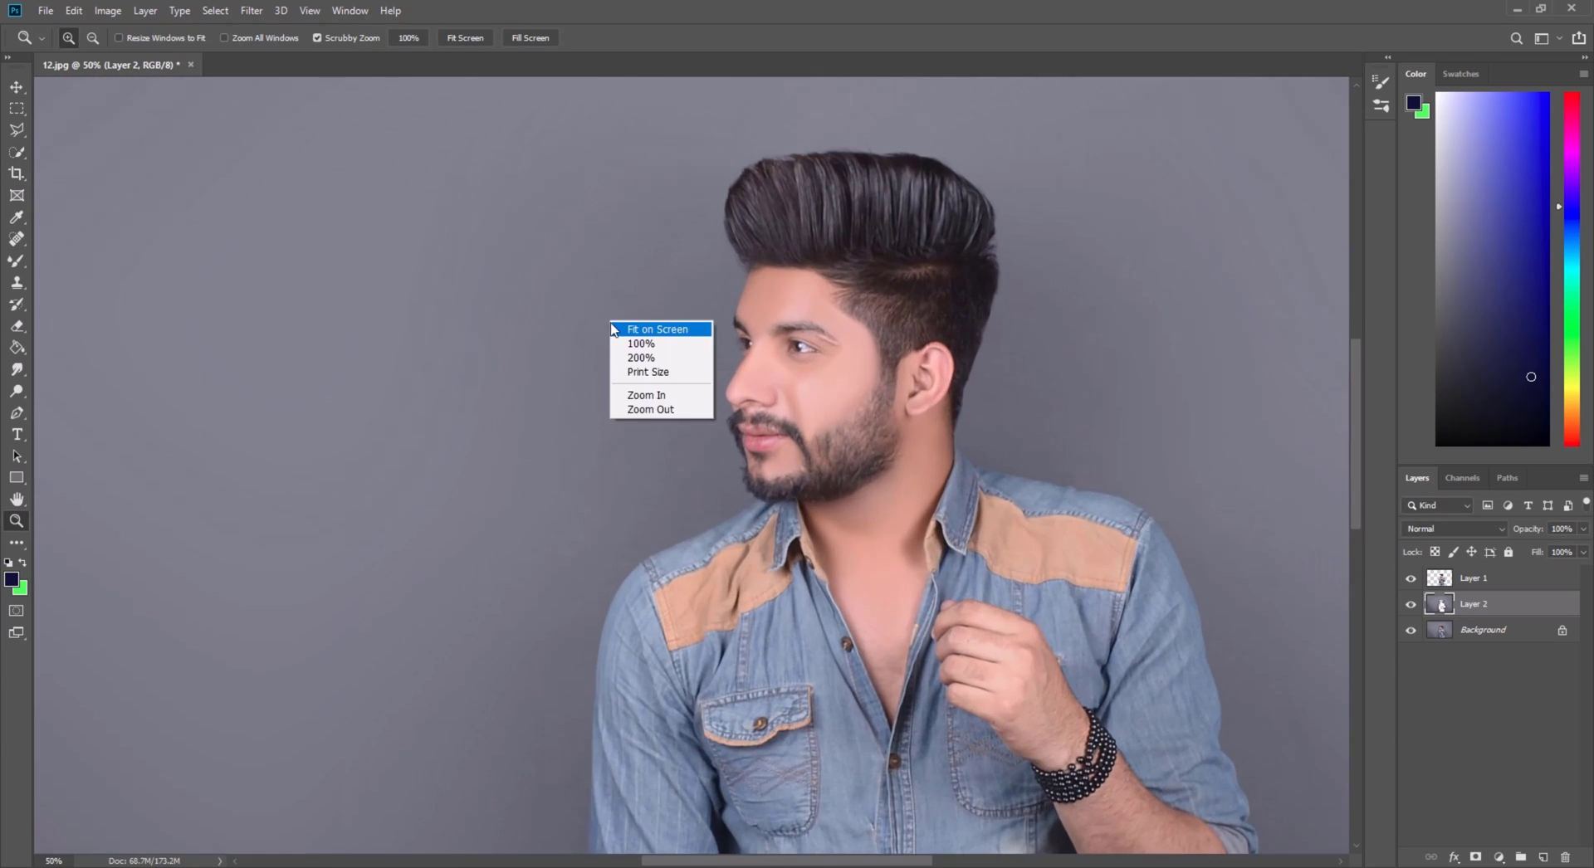
left_click(616, 335)
right_click(824, 312)
left_click(873, 405)
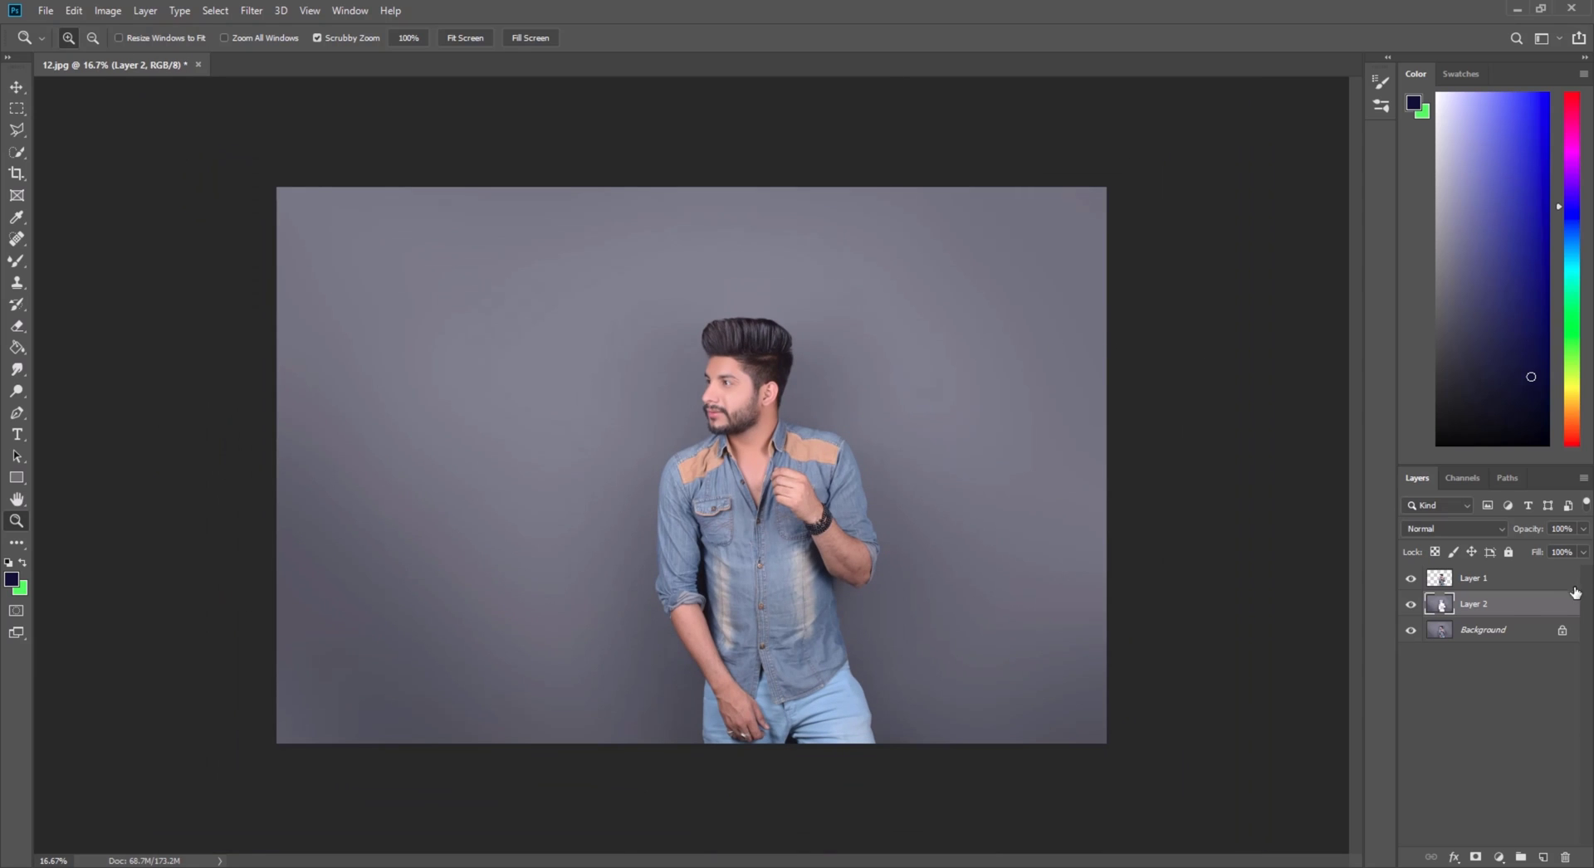
right_click(1504, 606)
left_click(1365, 654)
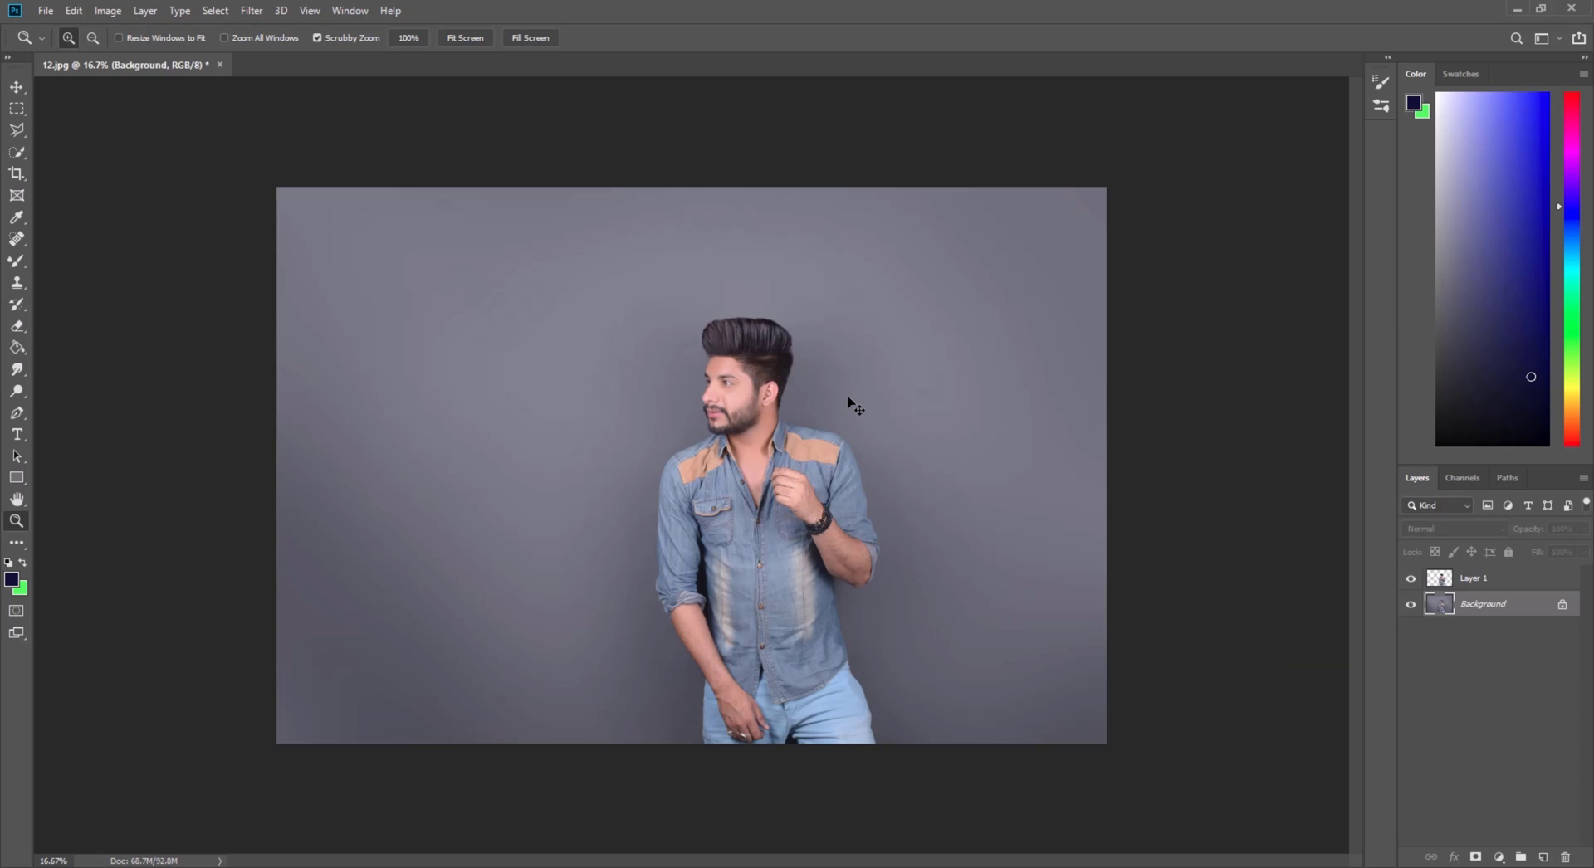
Recolour the Background layer red with Color Balance midtone levels of +100, -100 and -100
key("ctrl+b")
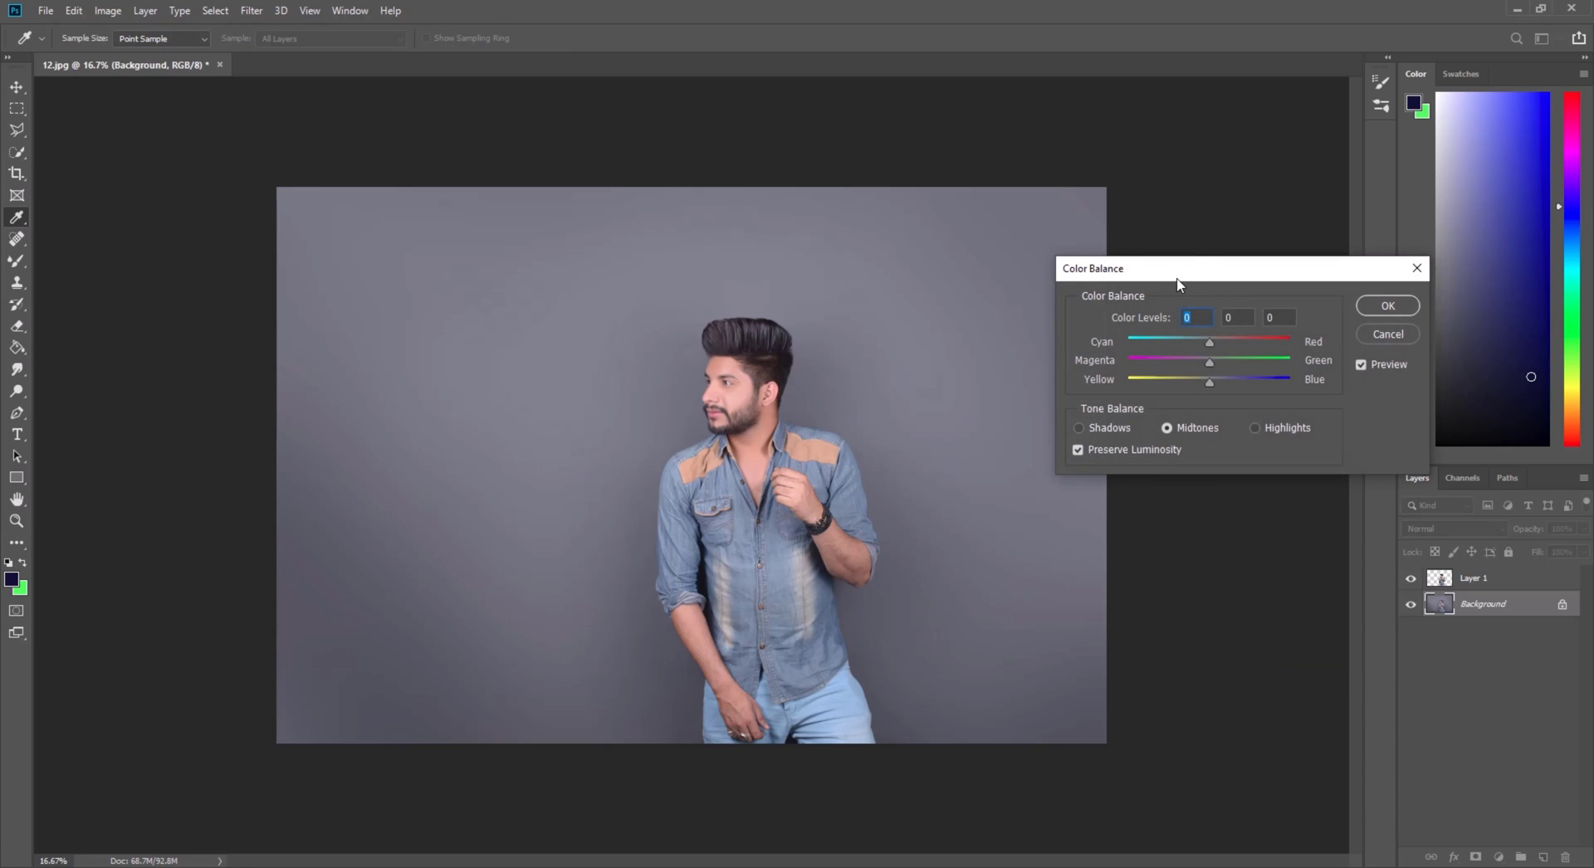
left_click_drag(1177, 285, 1027, 293)
left_click_drag(1073, 364, 1159, 361)
left_click_drag(1057, 379, 1023, 398)
left_click(991, 399)
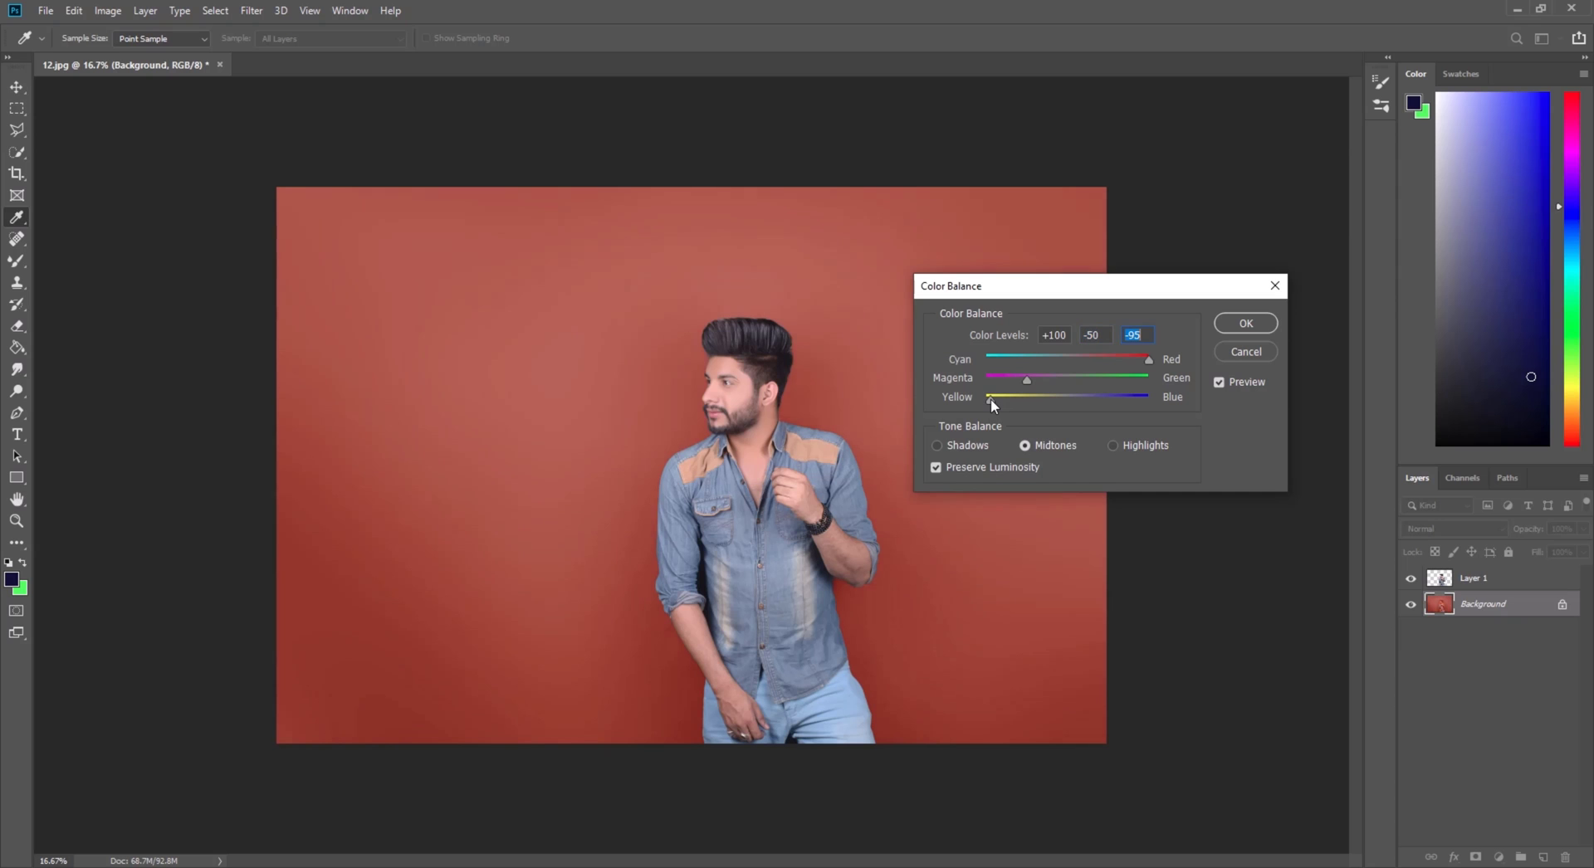
left_click_drag(1033, 380, 961, 397)
mouse_move(1131, 359)
left_mouse_down()
mouse_move(1144, 358)
mouse_move(1099, 359)
mouse_move(1134, 359)
left_mouse_up()
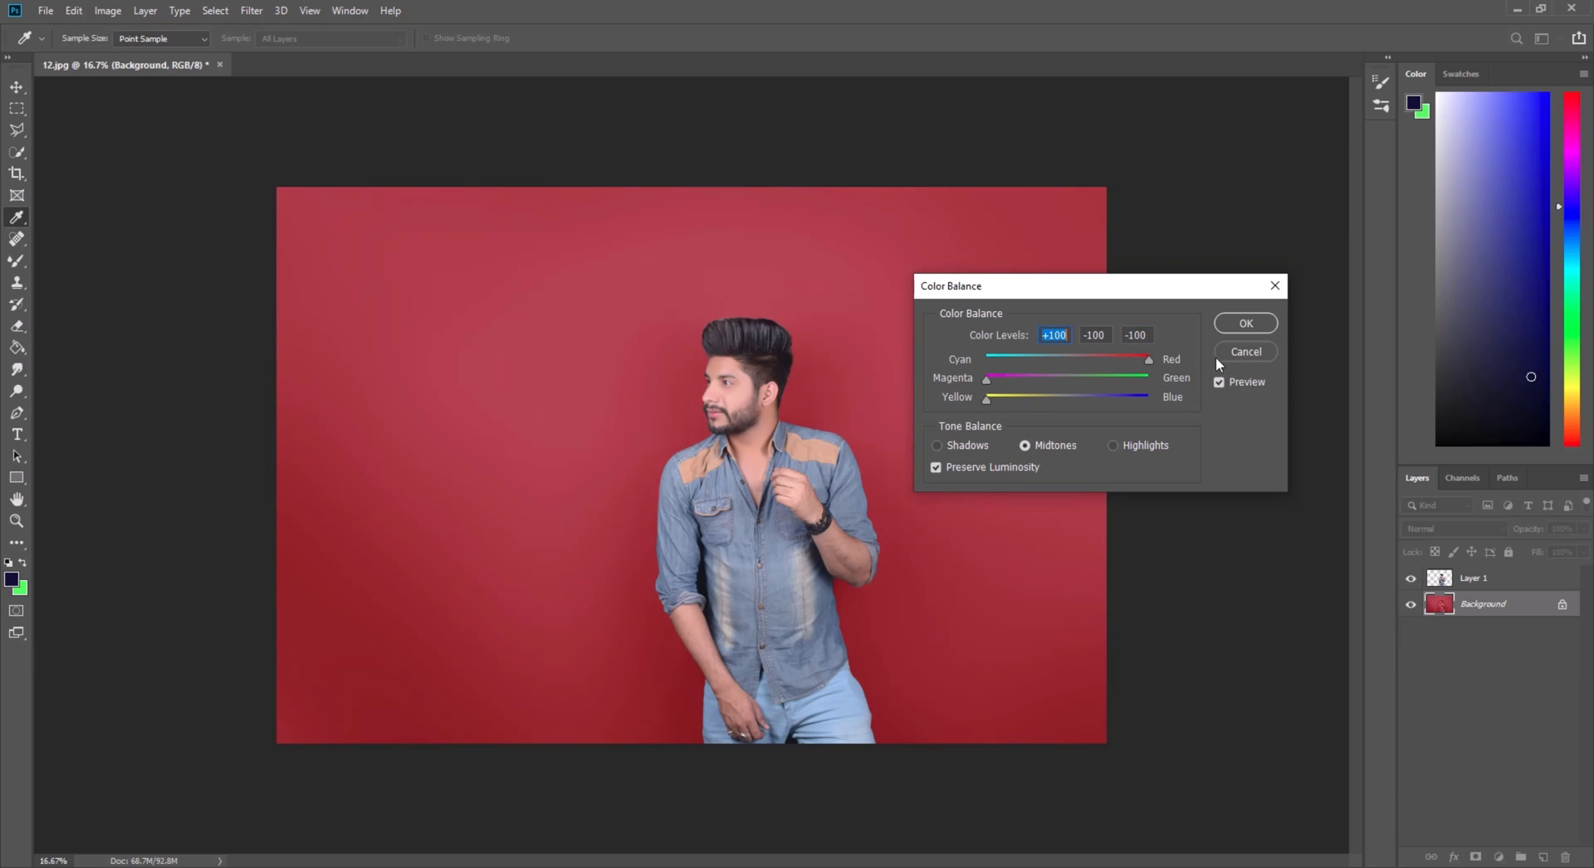
left_click(1241, 323)
Examine the man's hair, face and shoulder edges up close against the red backdrop
key("z")
left_click(729, 395)
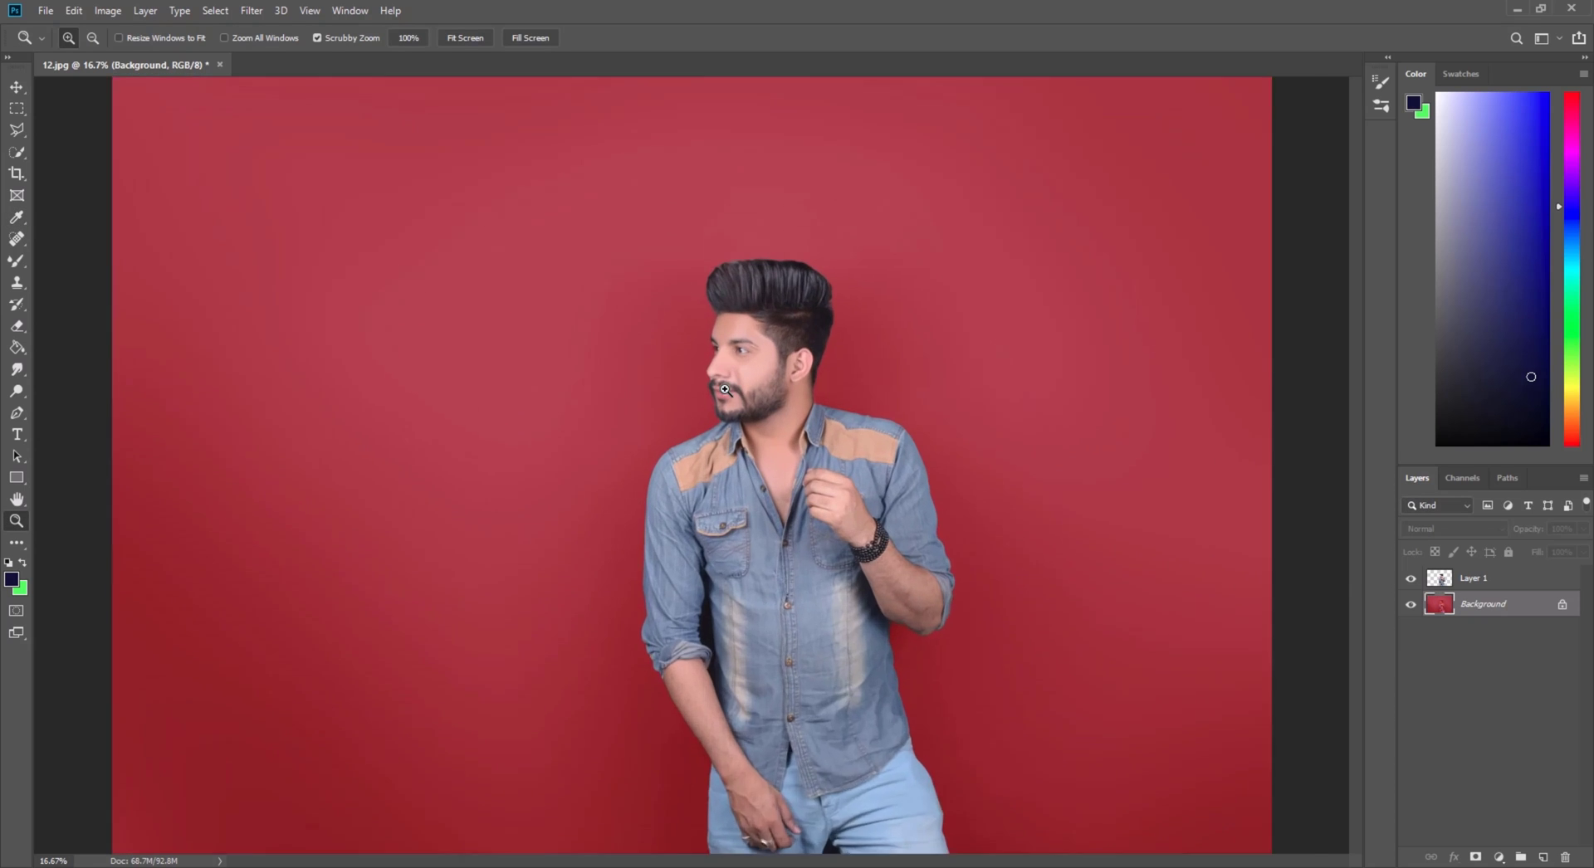
left_click(730, 394)
left_click(729, 395)
scroll(866, 440, "up", 2)
right_click(754, 369)
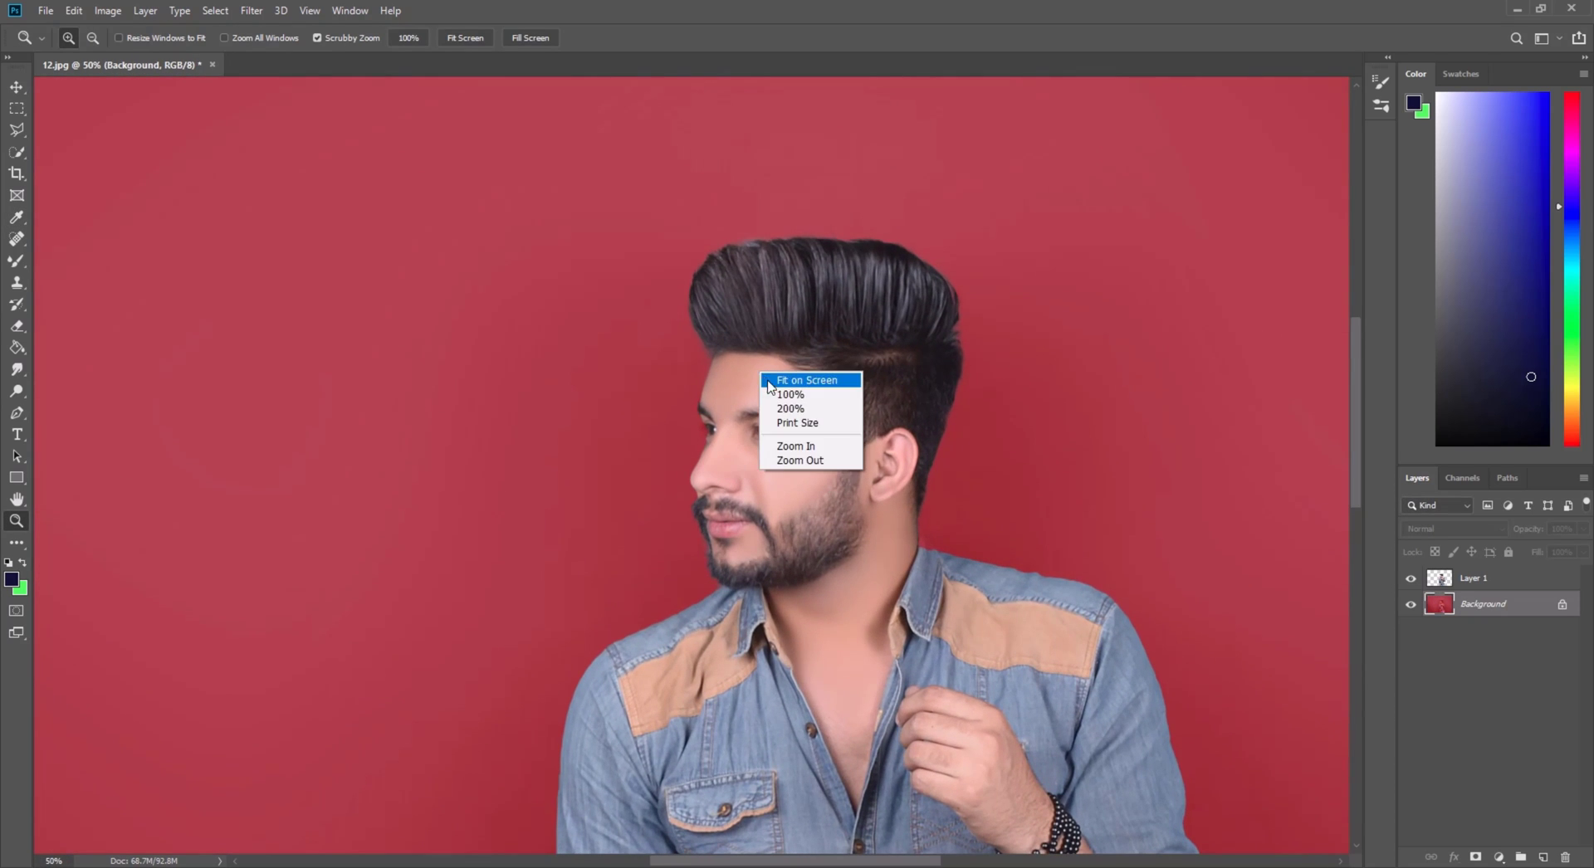
left_click(768, 377)
right_click(767, 377)
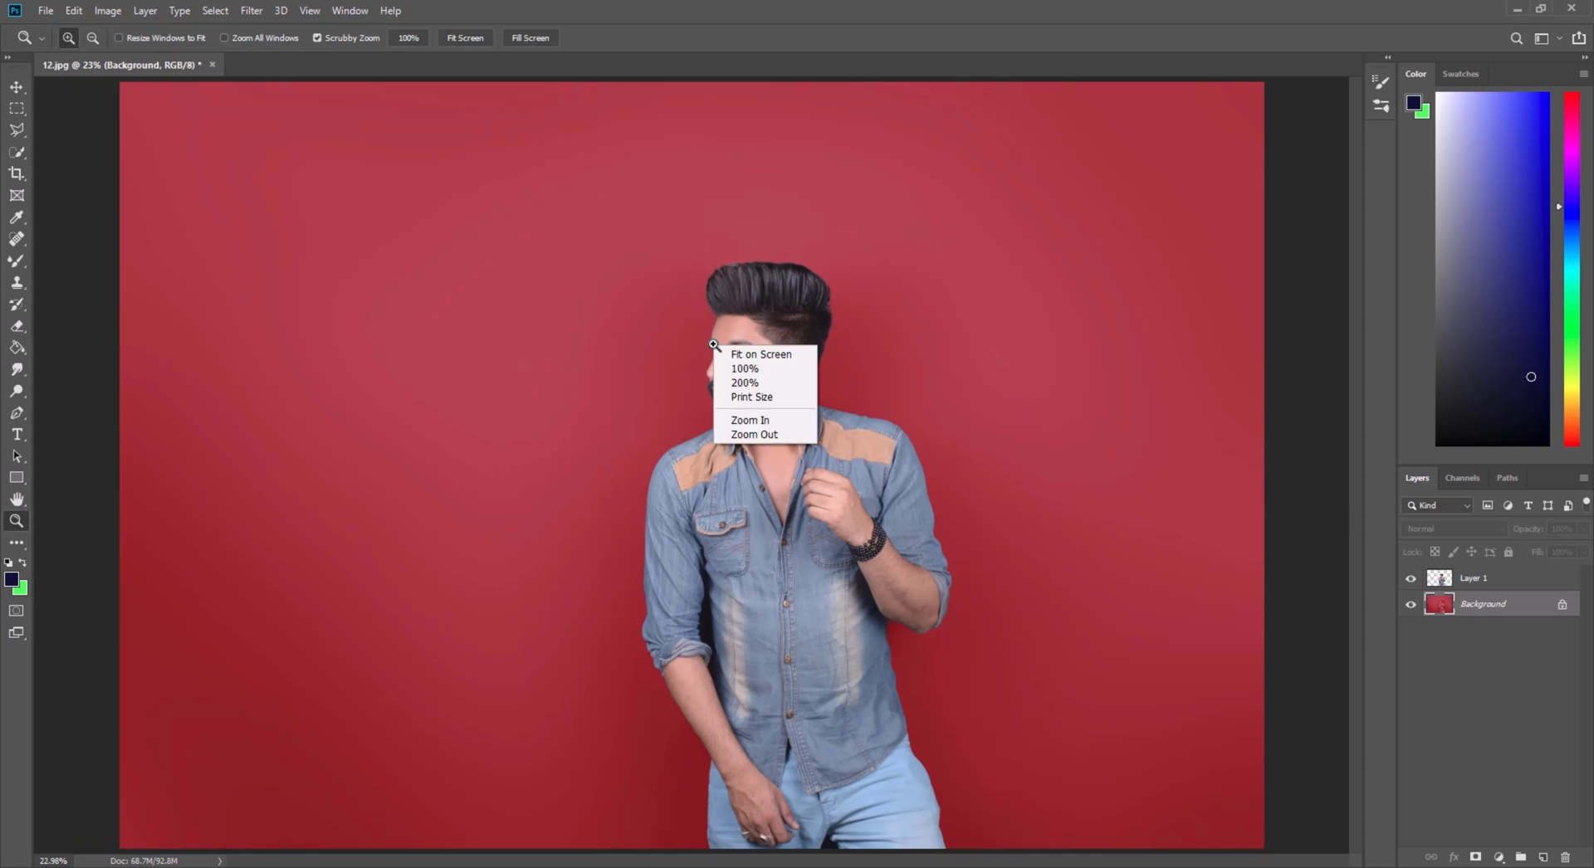
left_click(764, 430)
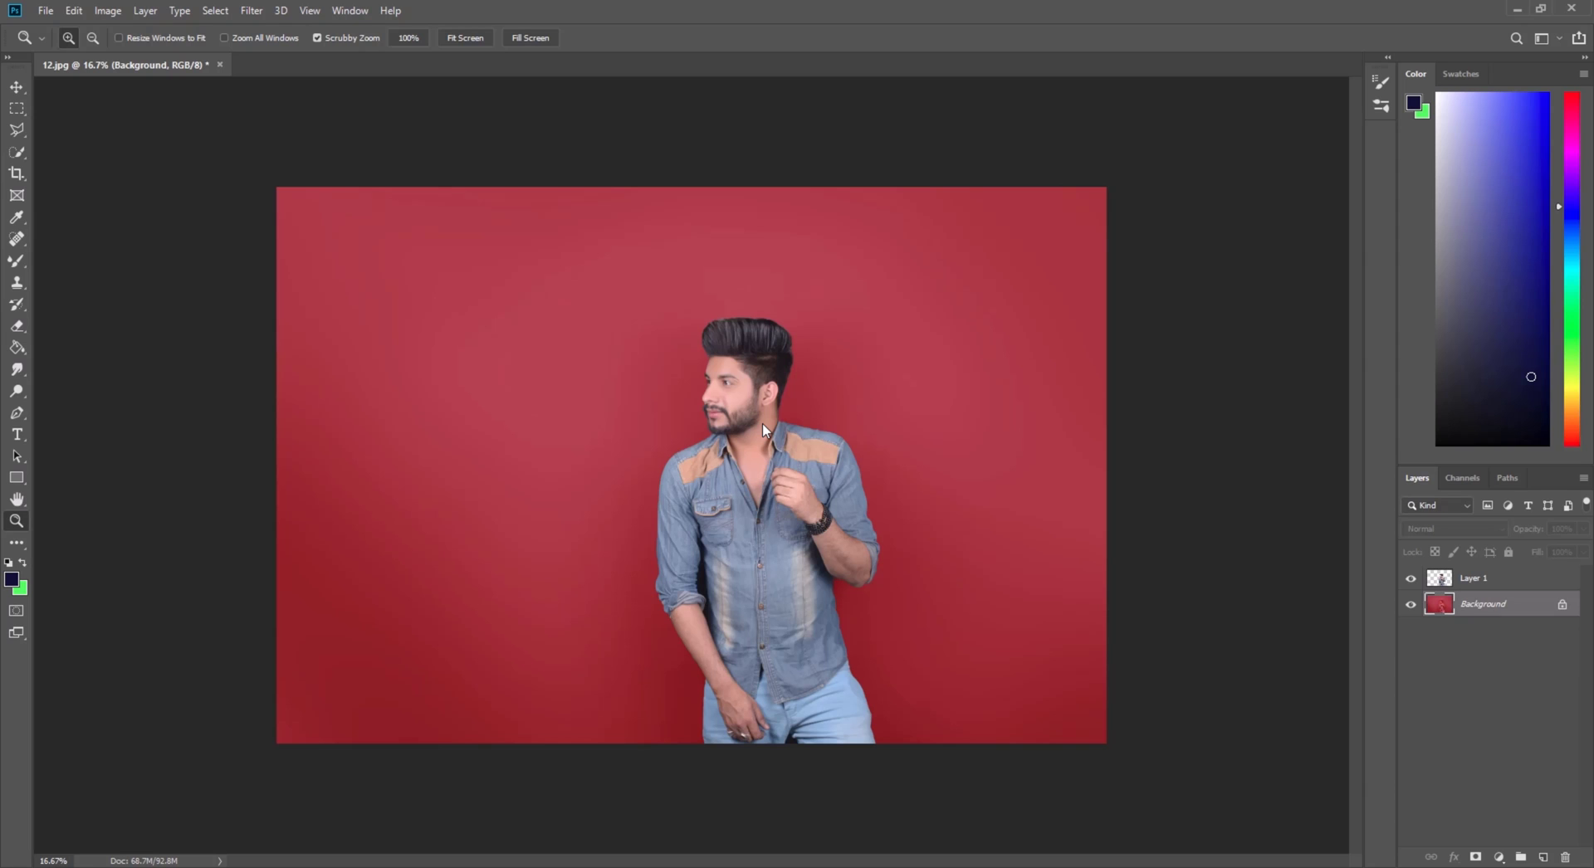
Save the document as 12 in Photoshop format on the Desktop with Maximize Compatibility on
left_click(46, 10)
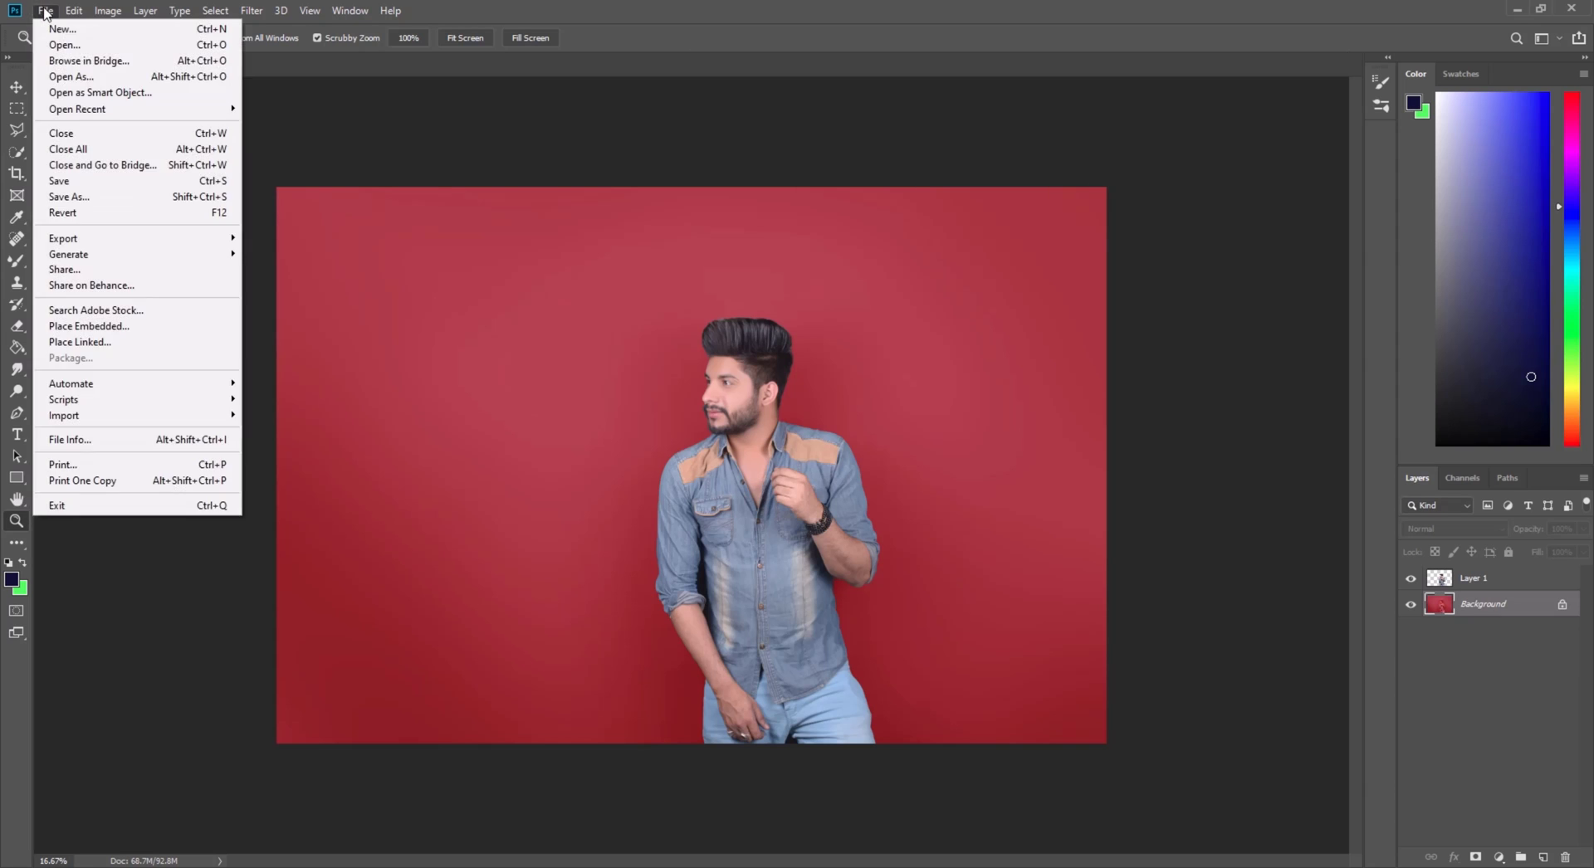
left_click(106, 199)
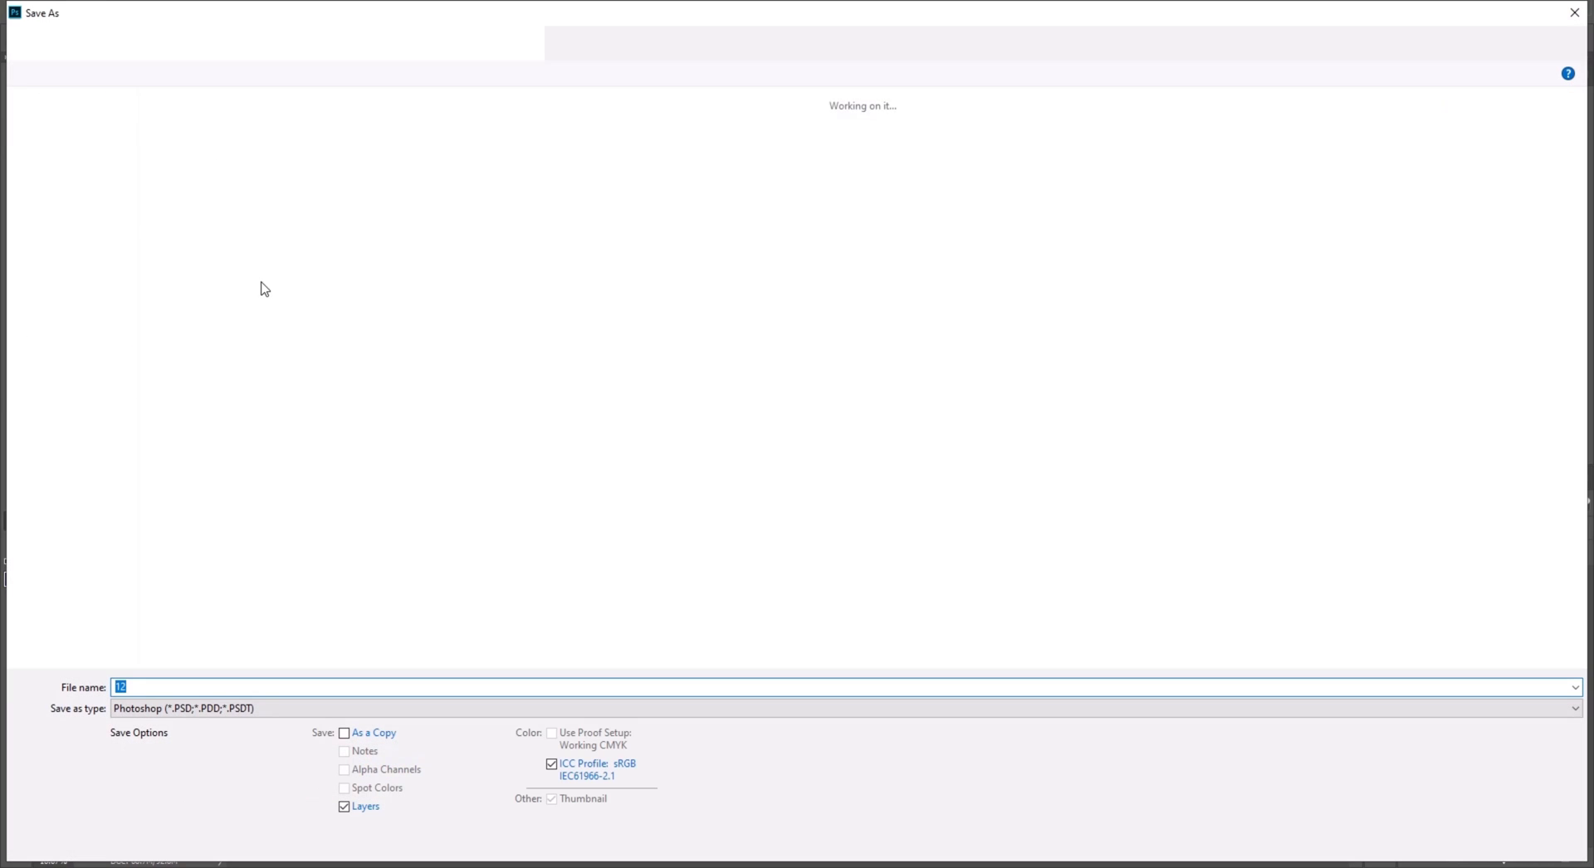
left_click(63, 417)
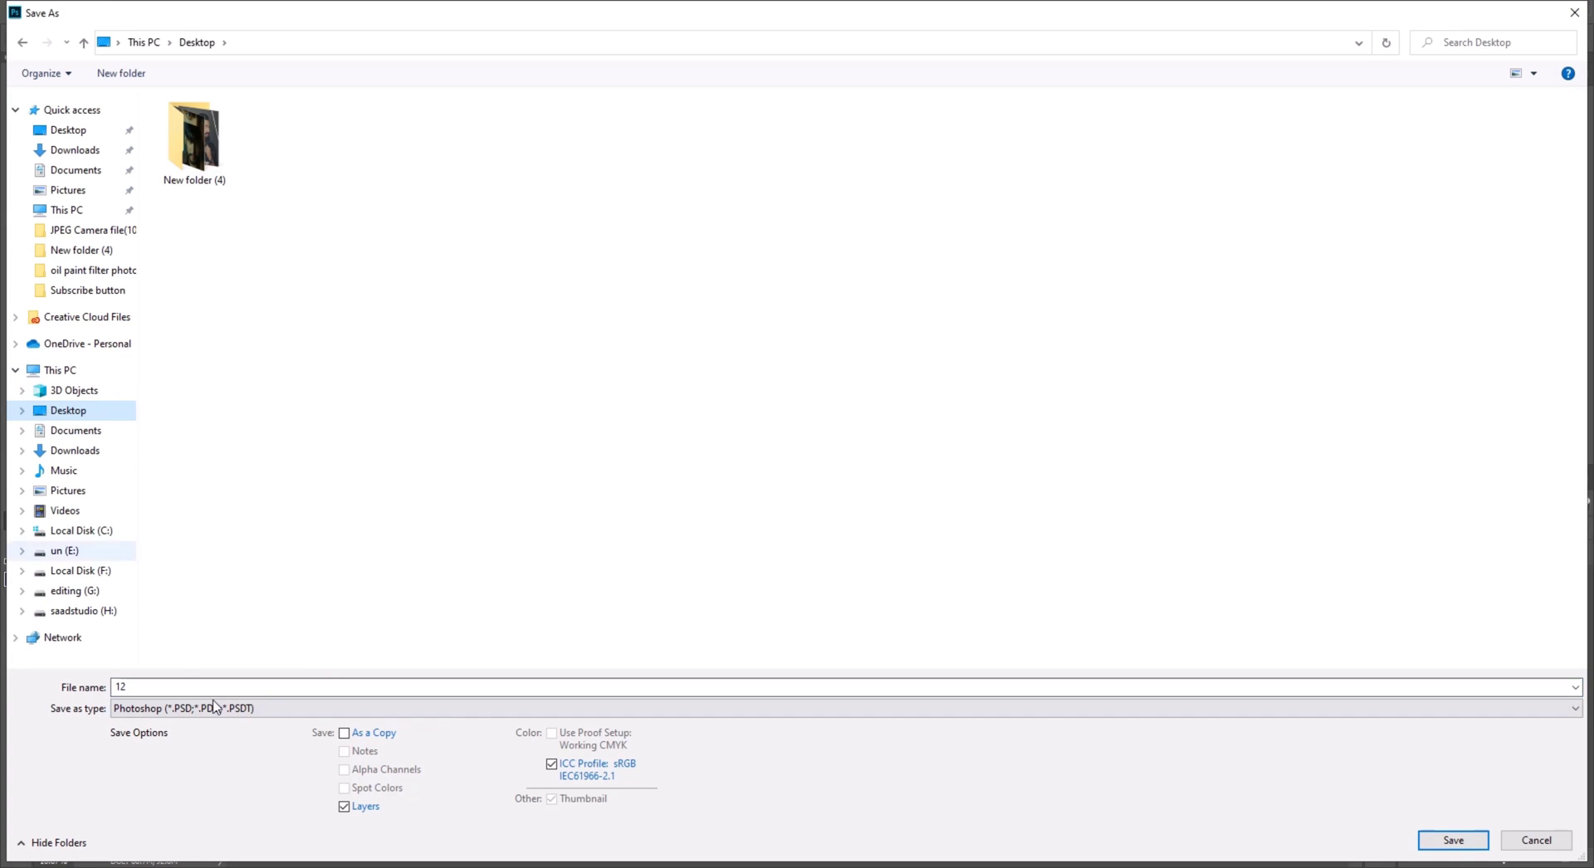
left_click(1454, 841)
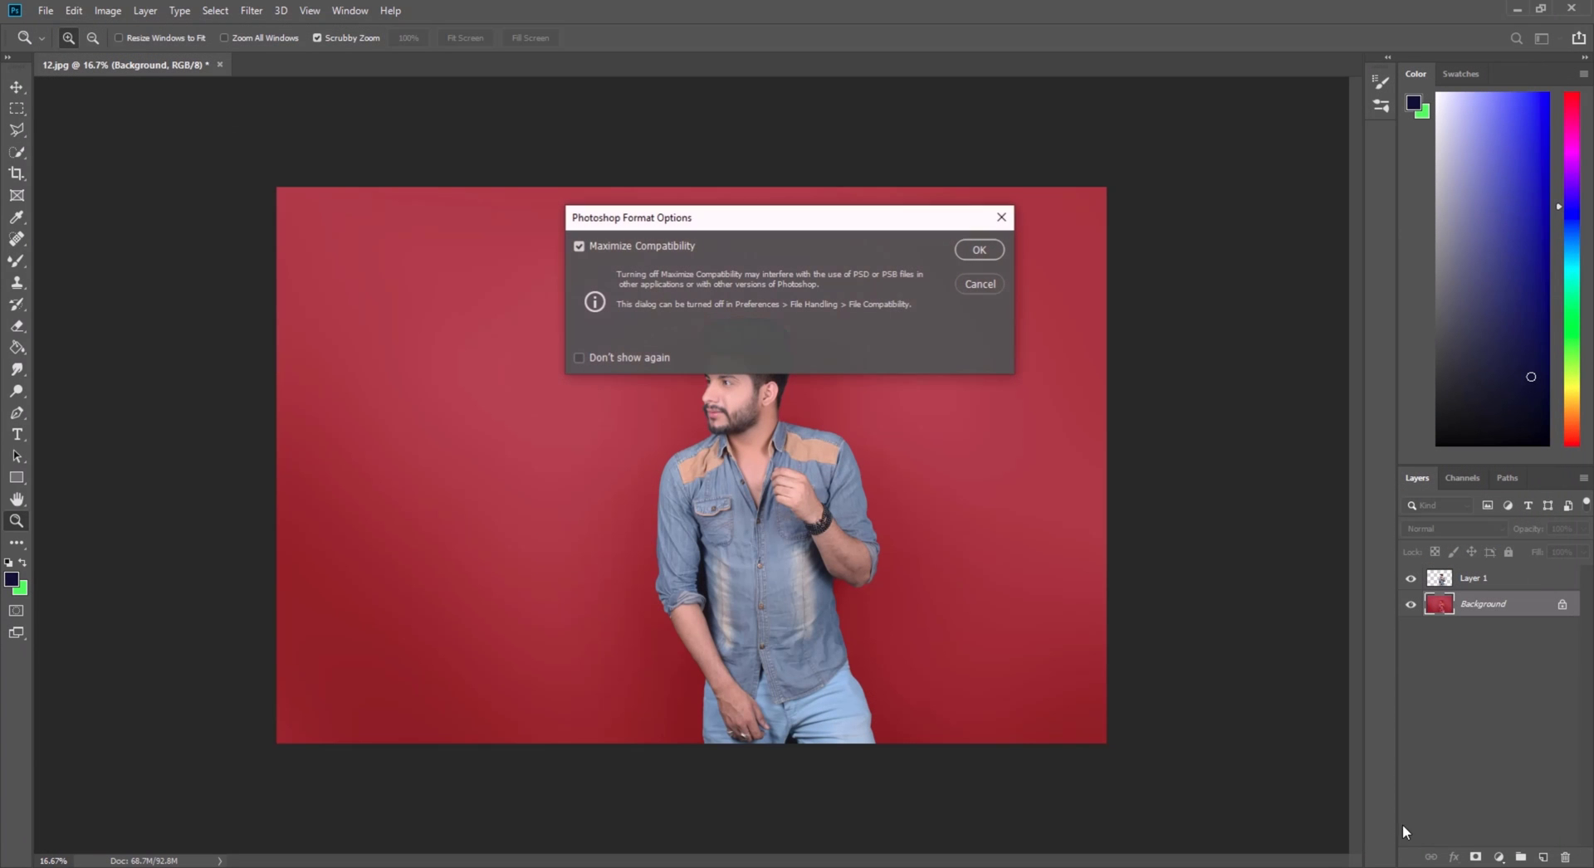
left_click(979, 250)
Check the man's cut-out on transparency by temporarily hiding the red Background layer
left_click_drag(771, 387, 748, 409)
right_click(778, 381)
left_click(797, 395)
left_click(1411, 605)
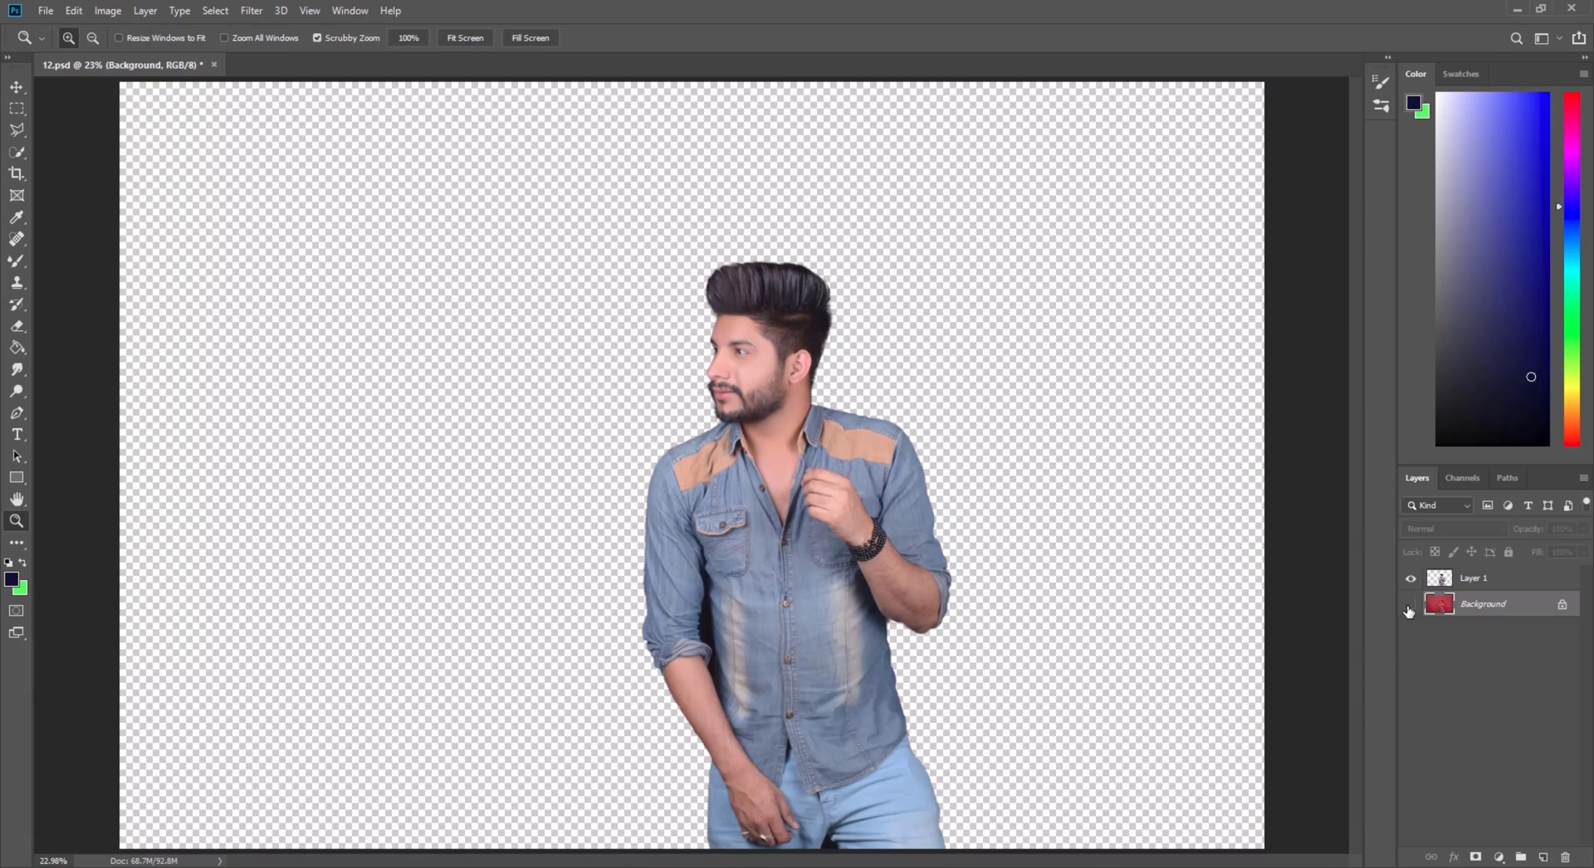
left_click(1411, 606)
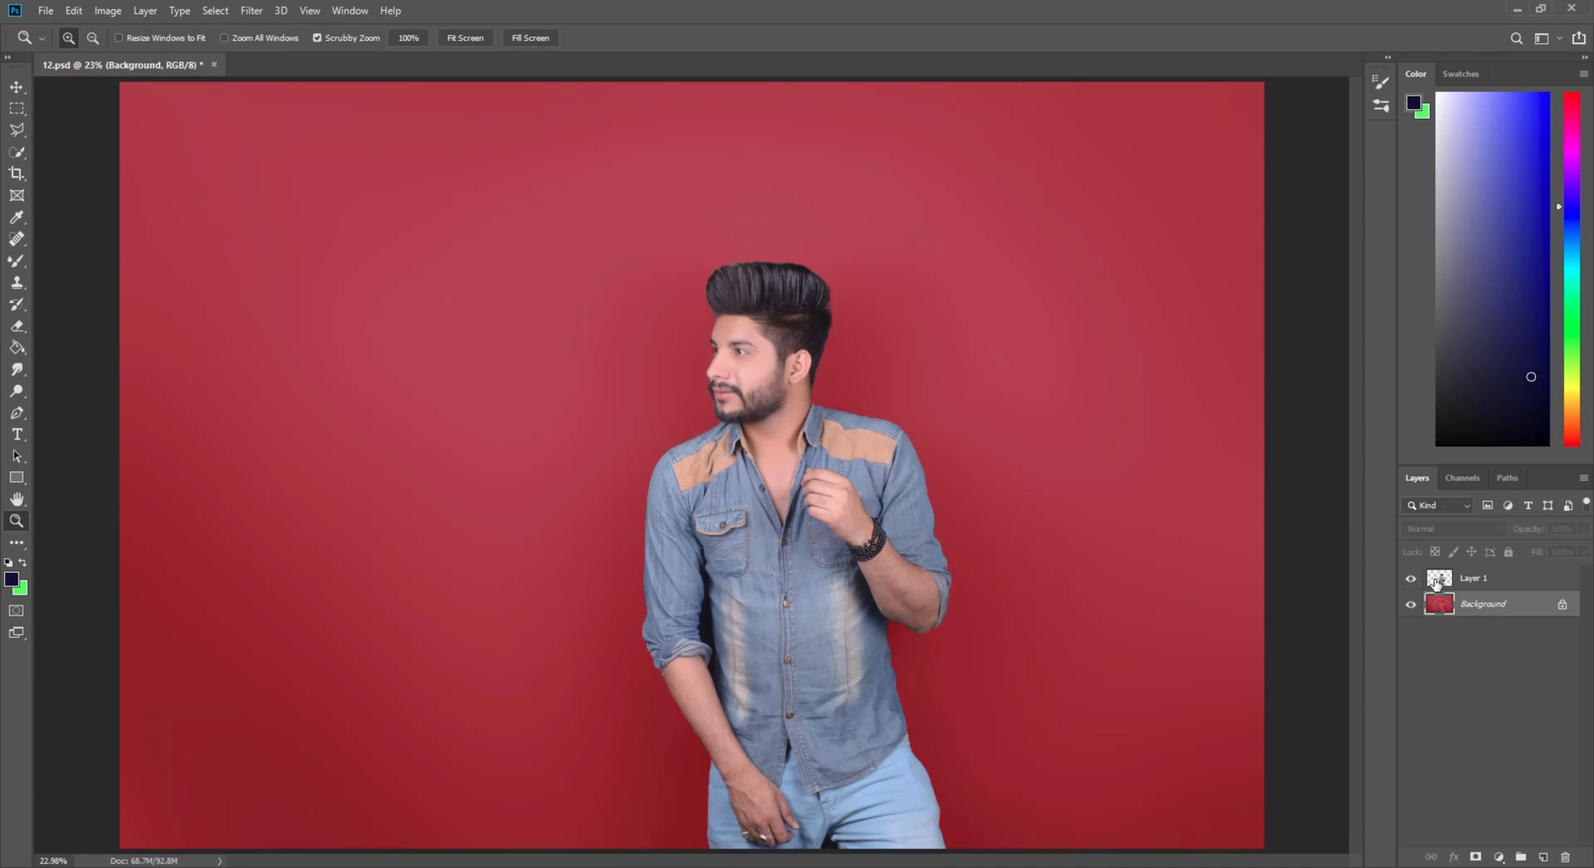
Duplicate Layer 1 and apply Motion Blur to the lower original at angle 0 and distance 1878 pixels
left_click_drag(1453, 578, 1546, 860)
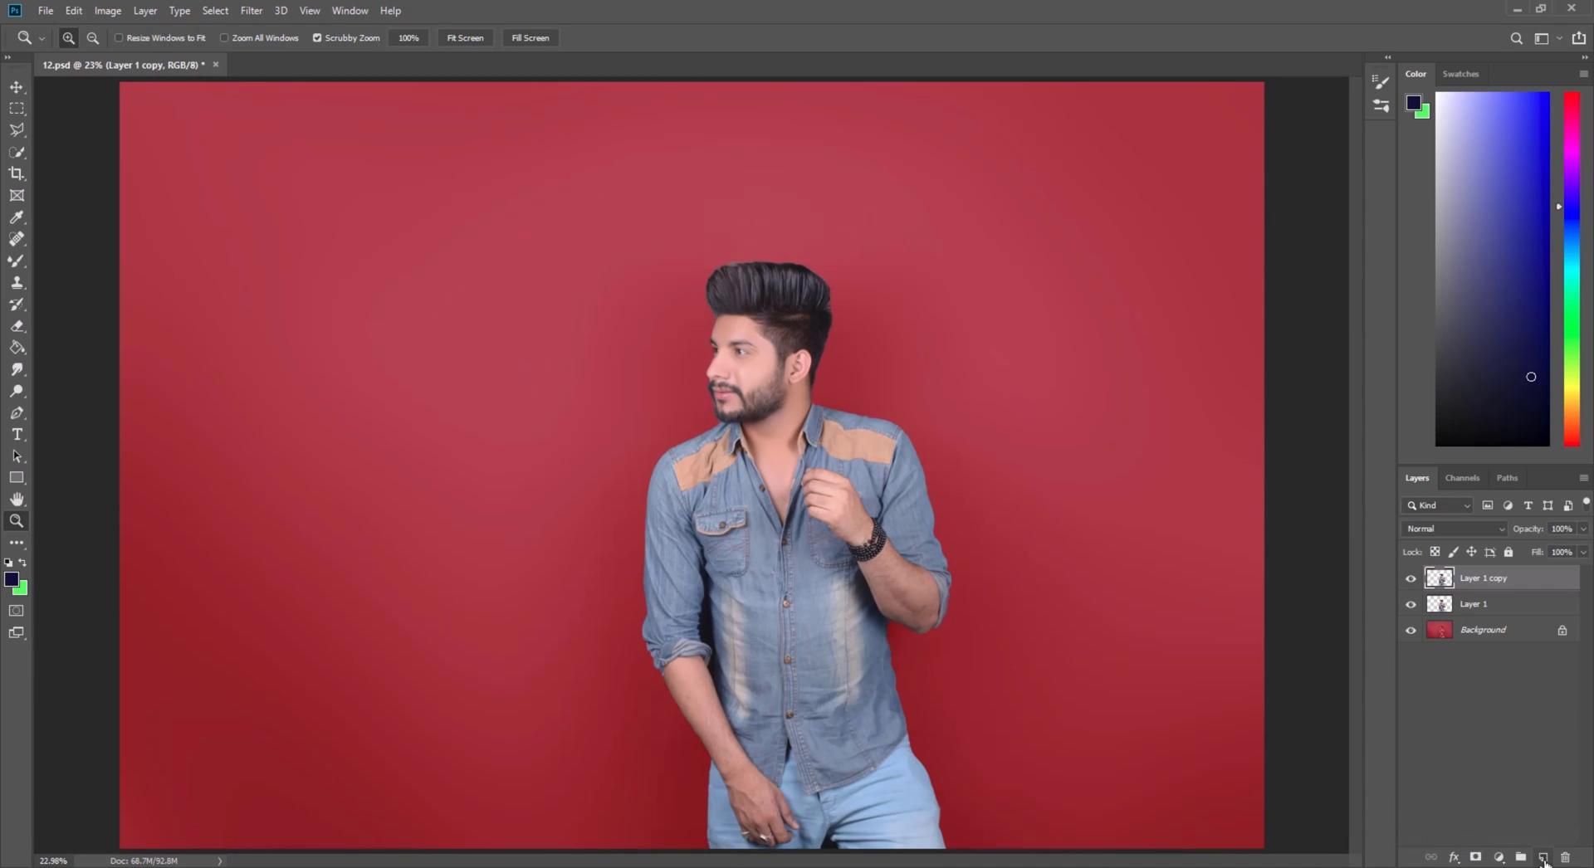
left_click(1427, 611)
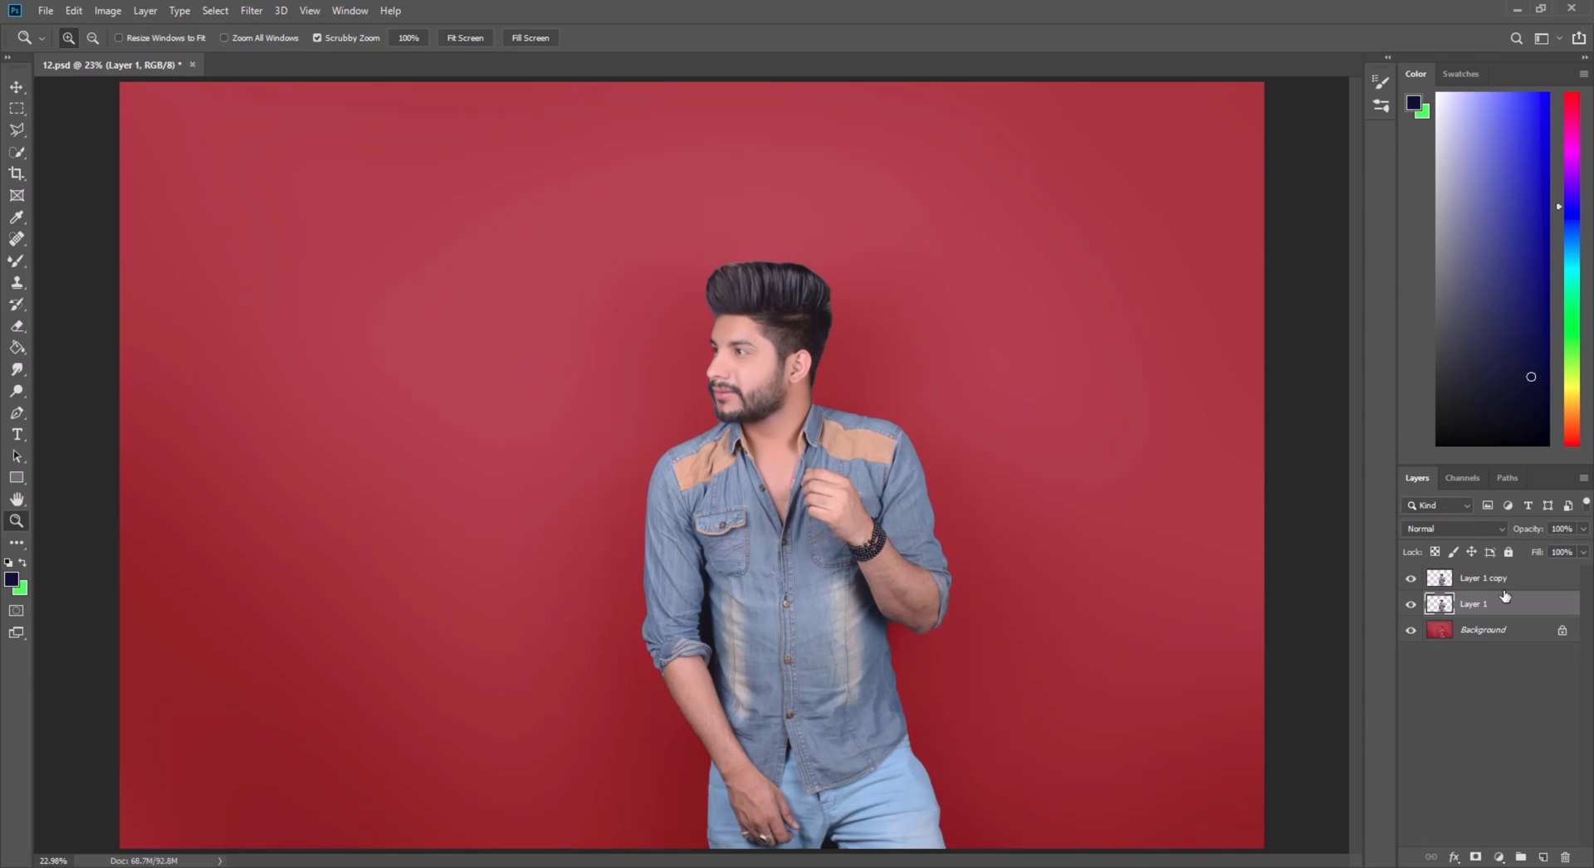
left_click(251, 10)
mouse_move(299, 200)
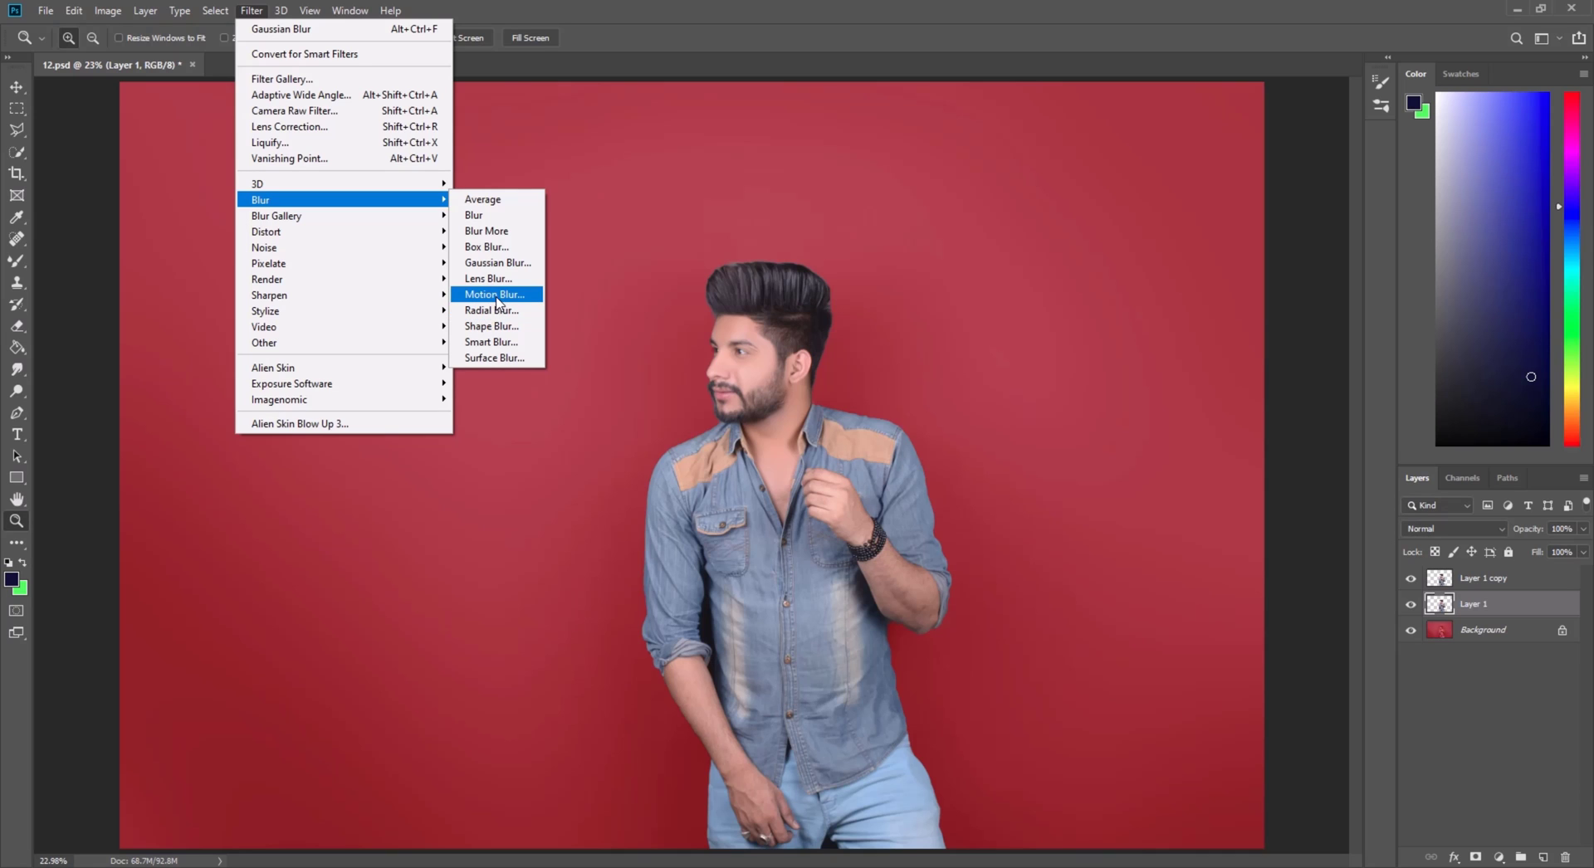
left_click(498, 295)
left_click_drag(800, 174, 1314, 166)
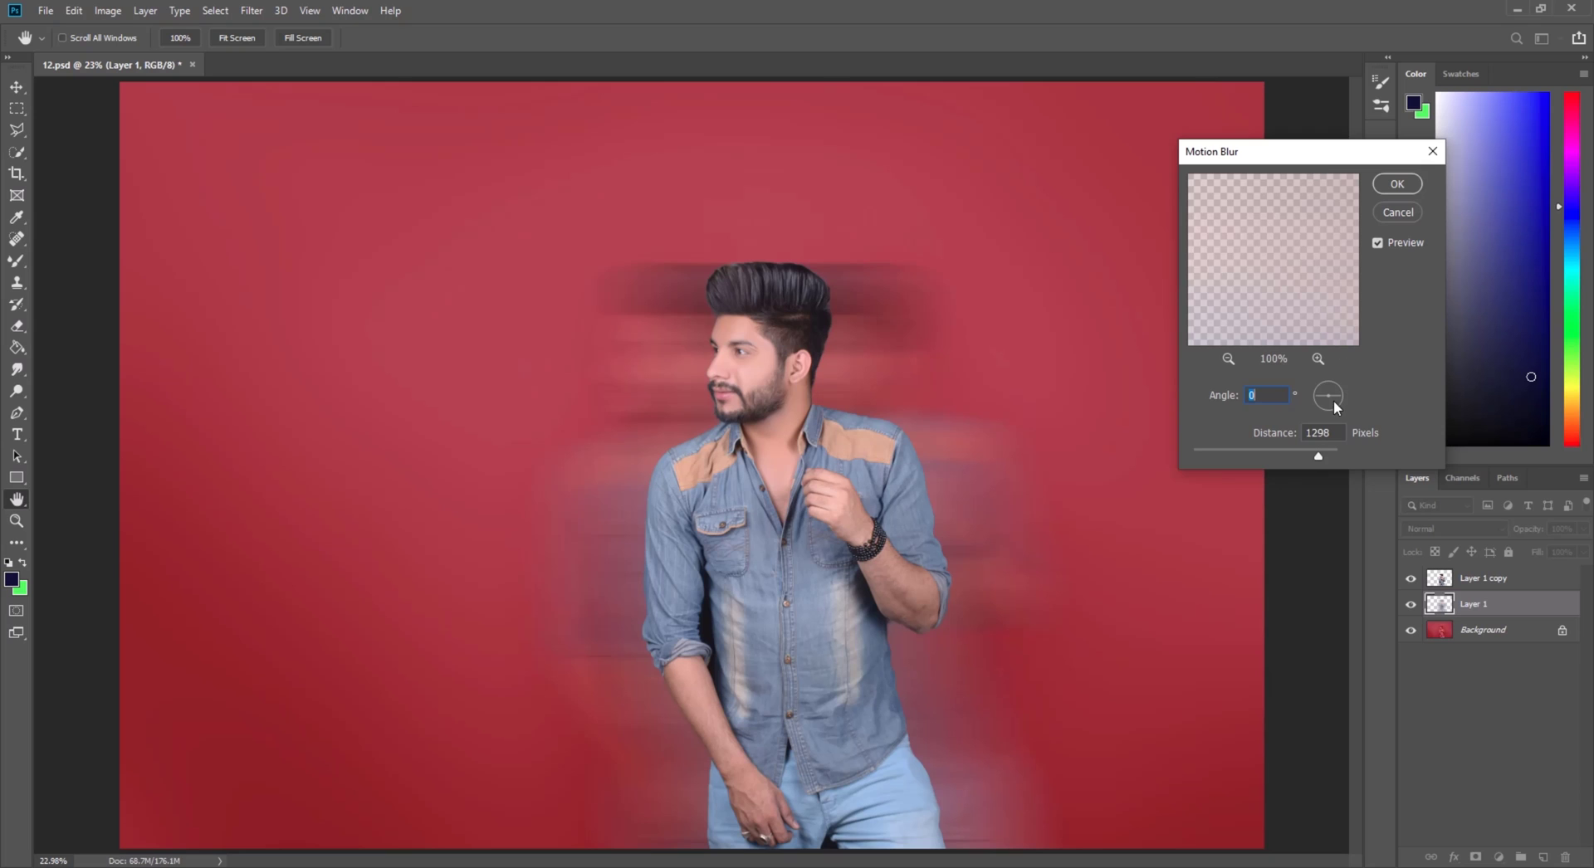
left_click_drag(1258, 459, 1333, 455)
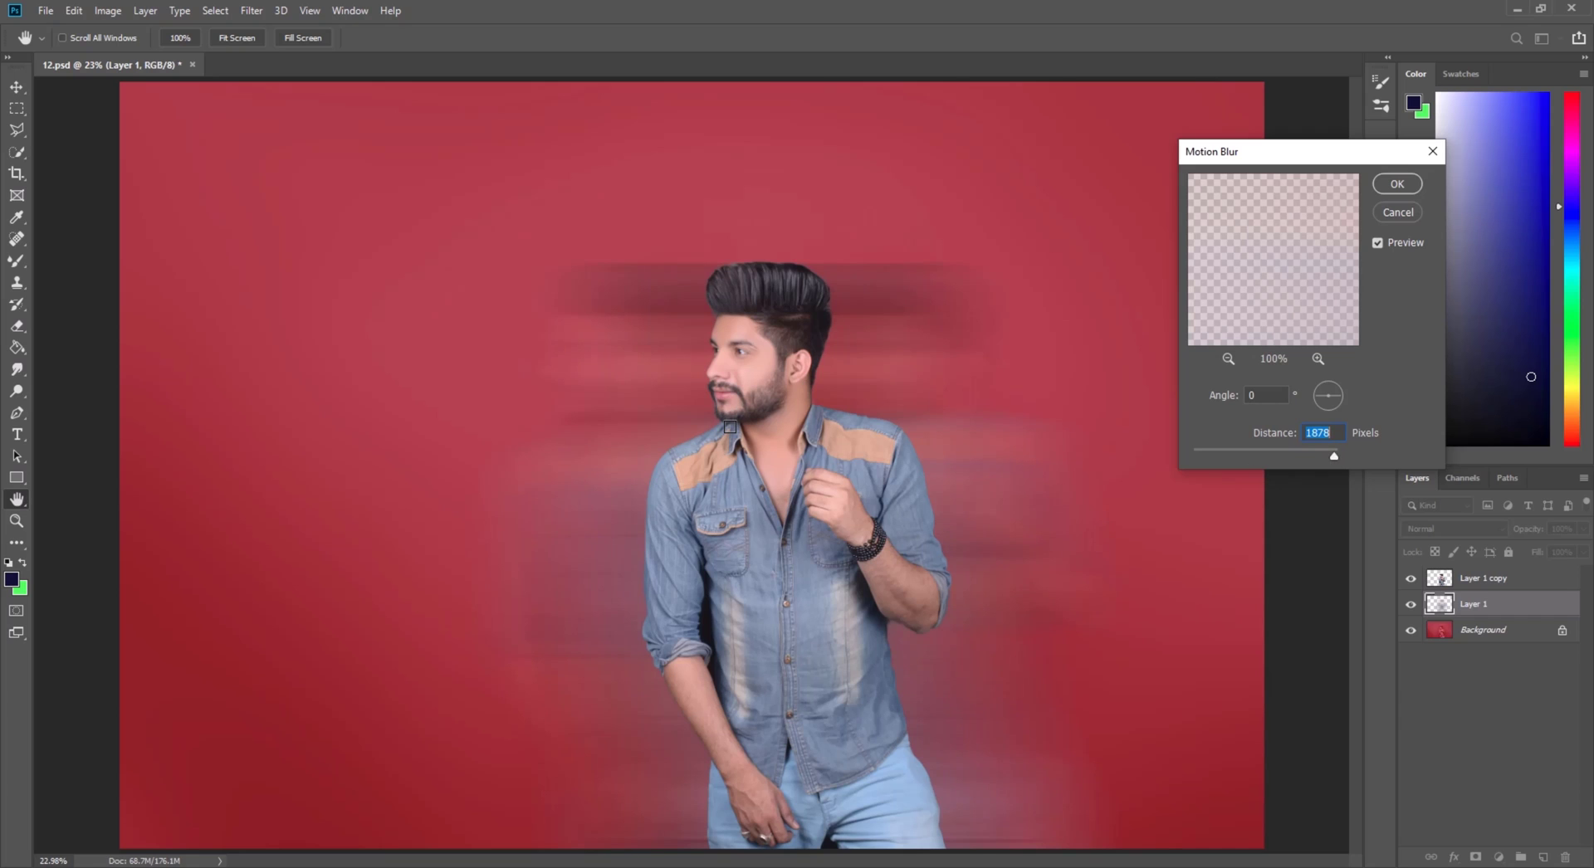
left_click(1403, 184)
Duplicate the motion-blurred Layer 1 to strengthen the streaks behind the man
key("z")
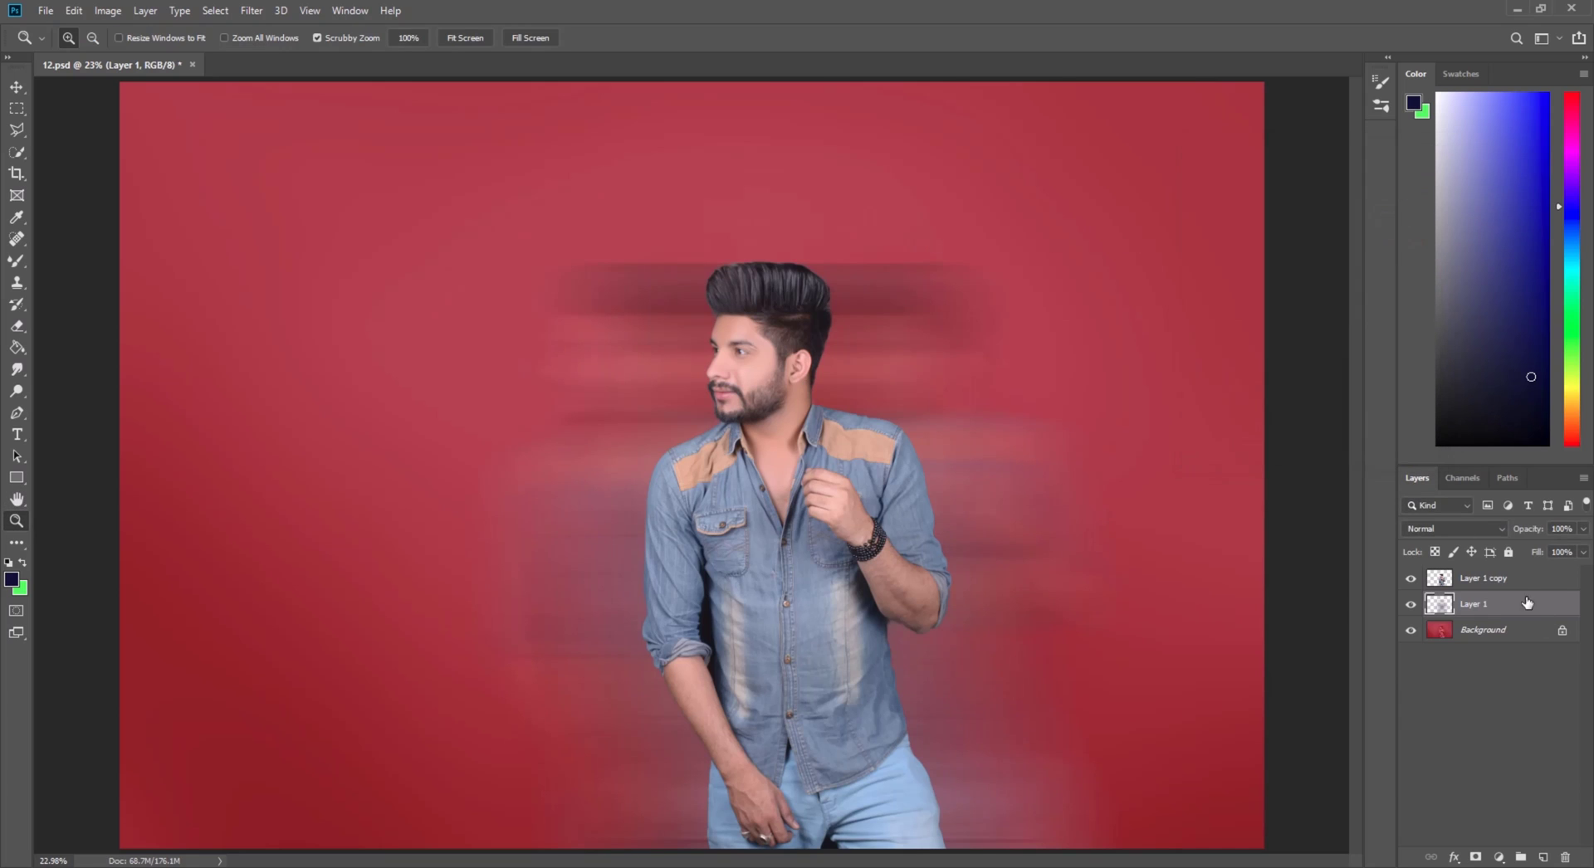
left_click_drag(1486, 606, 1543, 857)
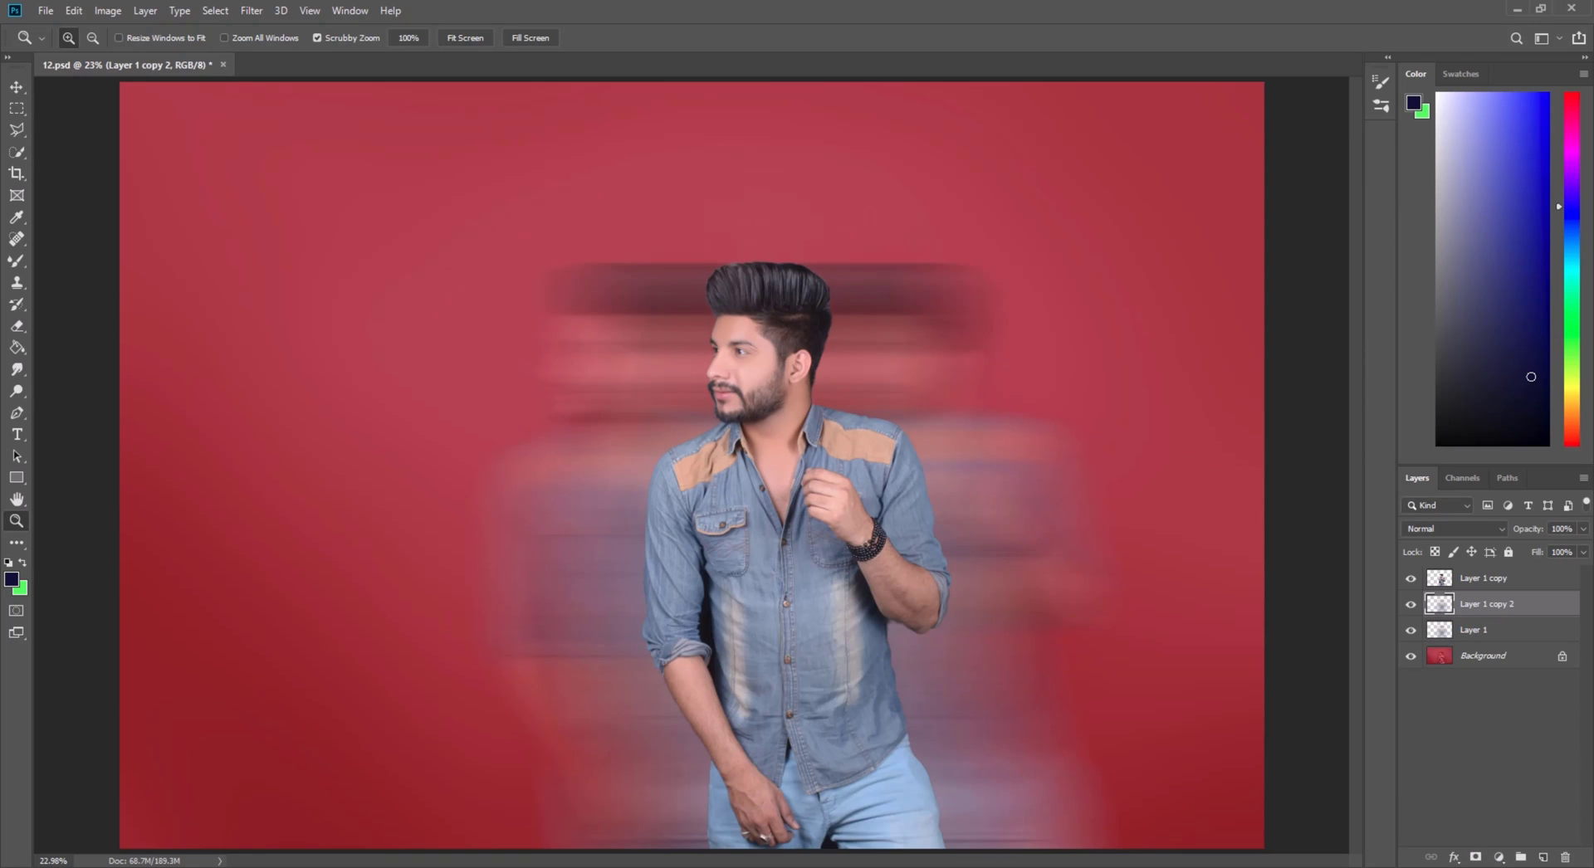
Shift the duplicated streak layer, Layer 1 copy 2, to the left so the motion-blur streaks extend farther across the backdrop
key("v")
left_click_drag(636, 549, 327, 534)
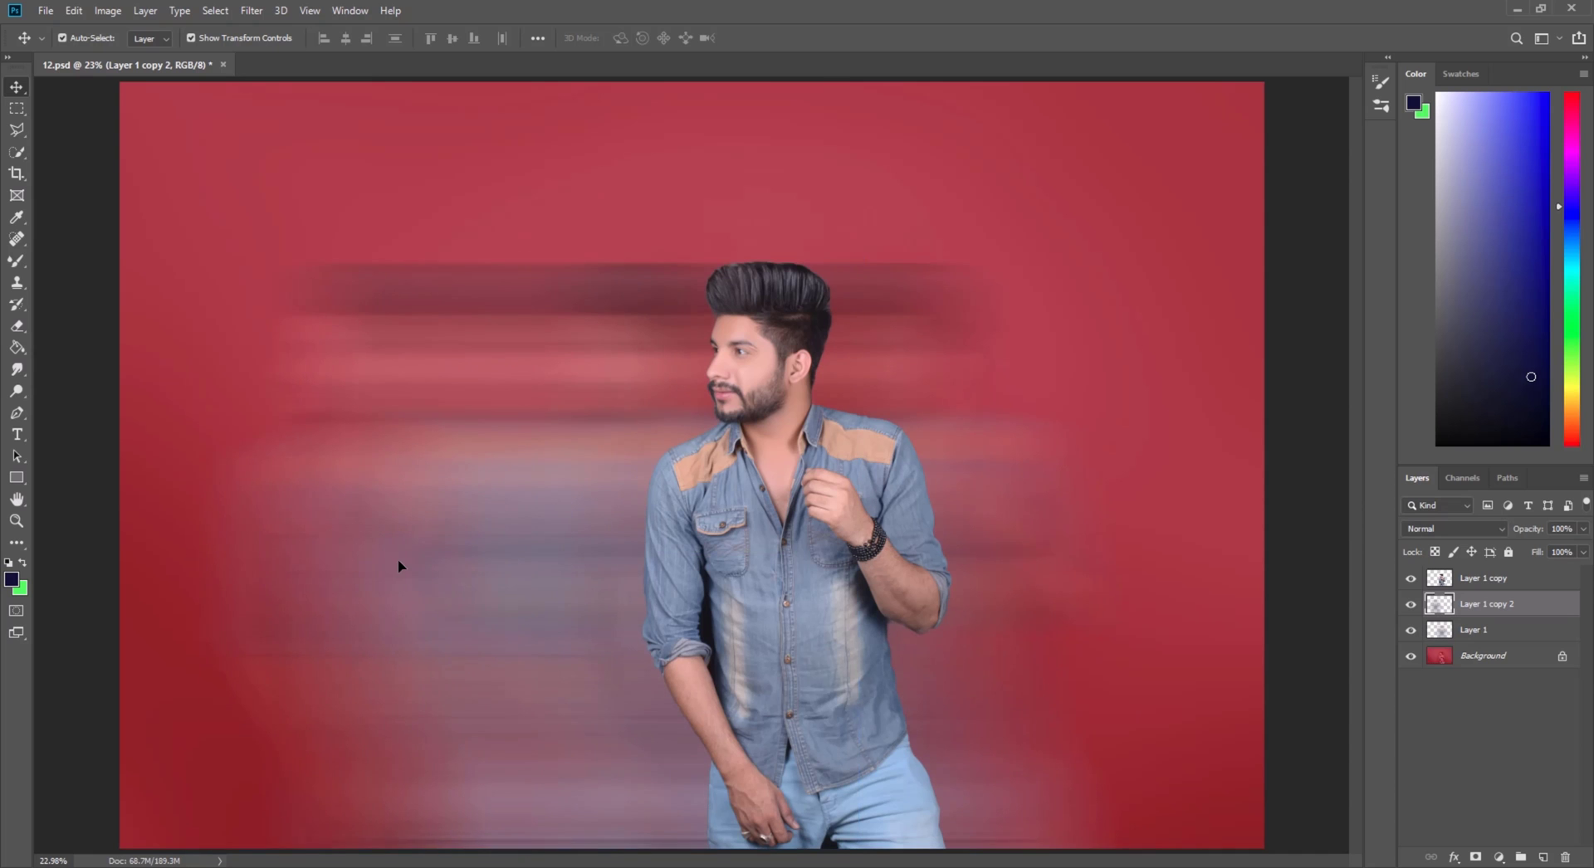
left_click(17, 520)
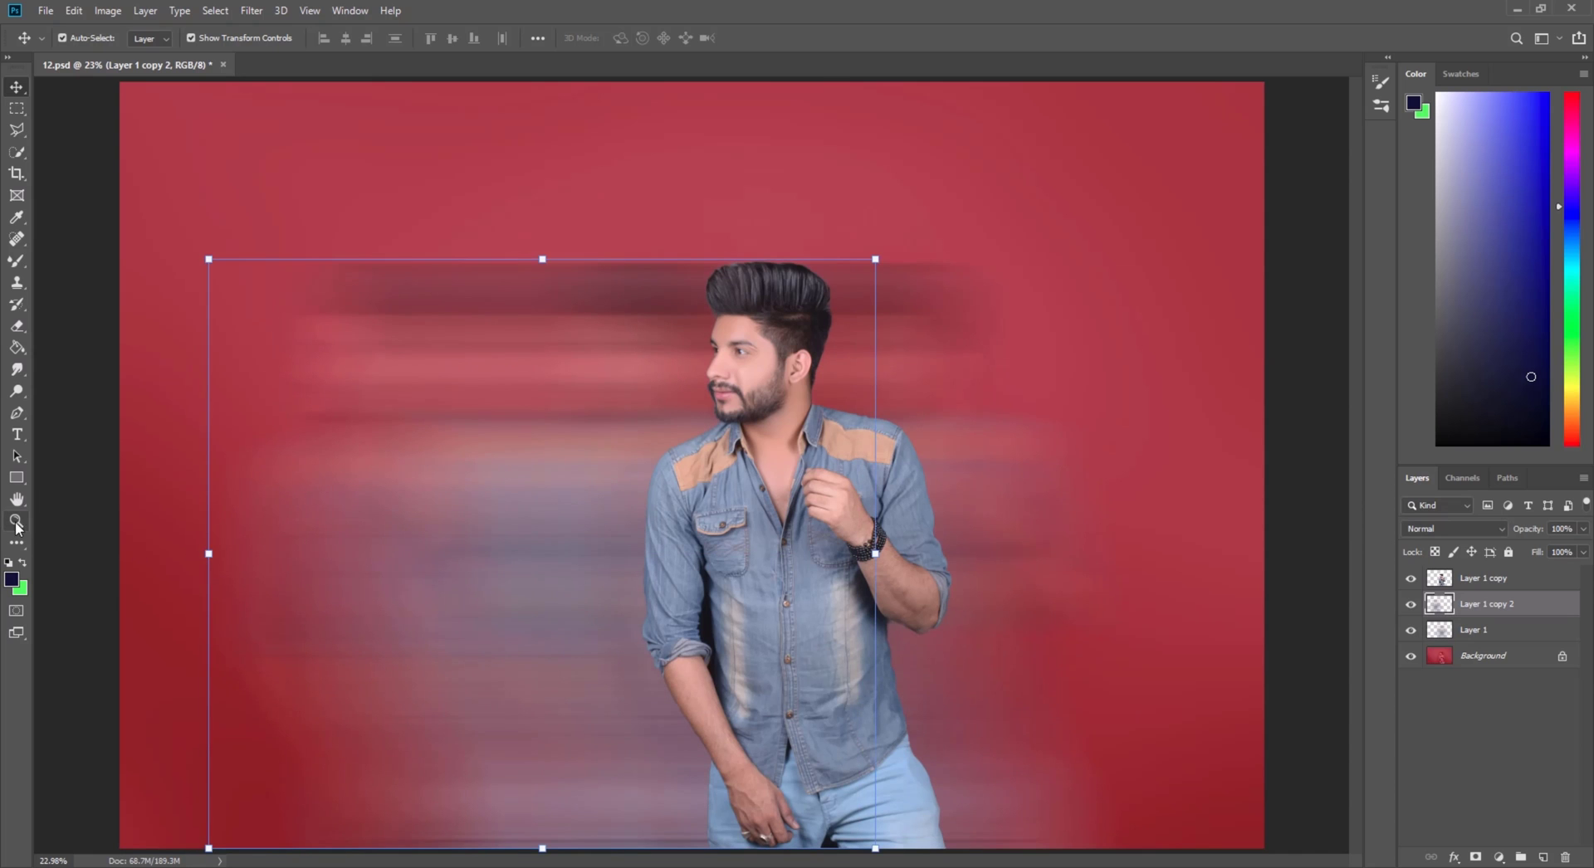
left_click(757, 415)
left_click(754, 417)
left_click(606, 457)
right_click(621, 442)
left_click(641, 455)
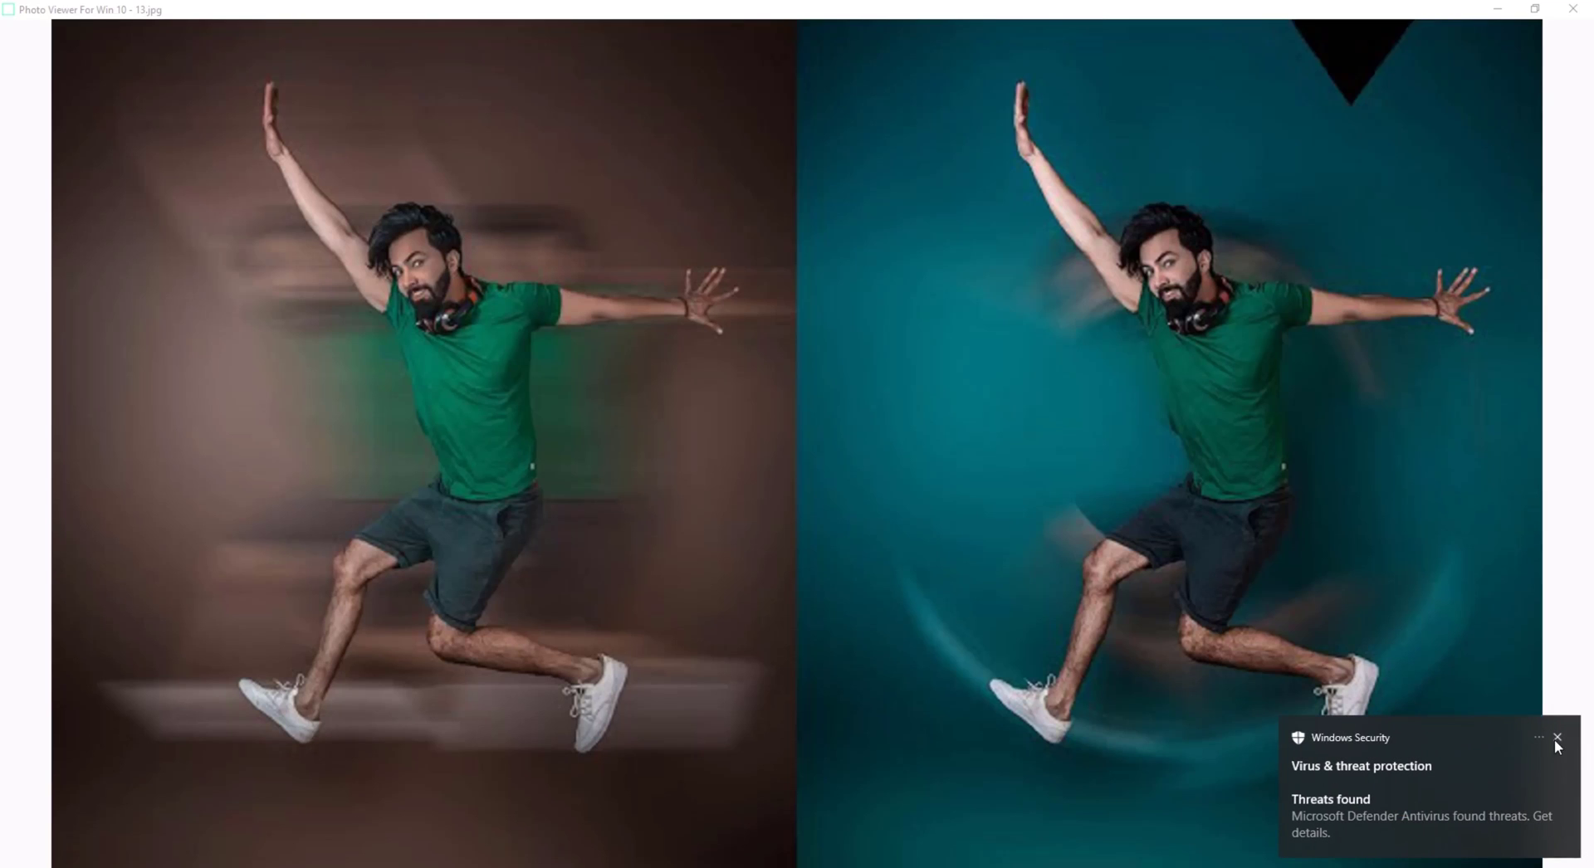
Dismiss the security notification and close the reference image 13.jpg to return to the portrait
left_click(1557, 738)
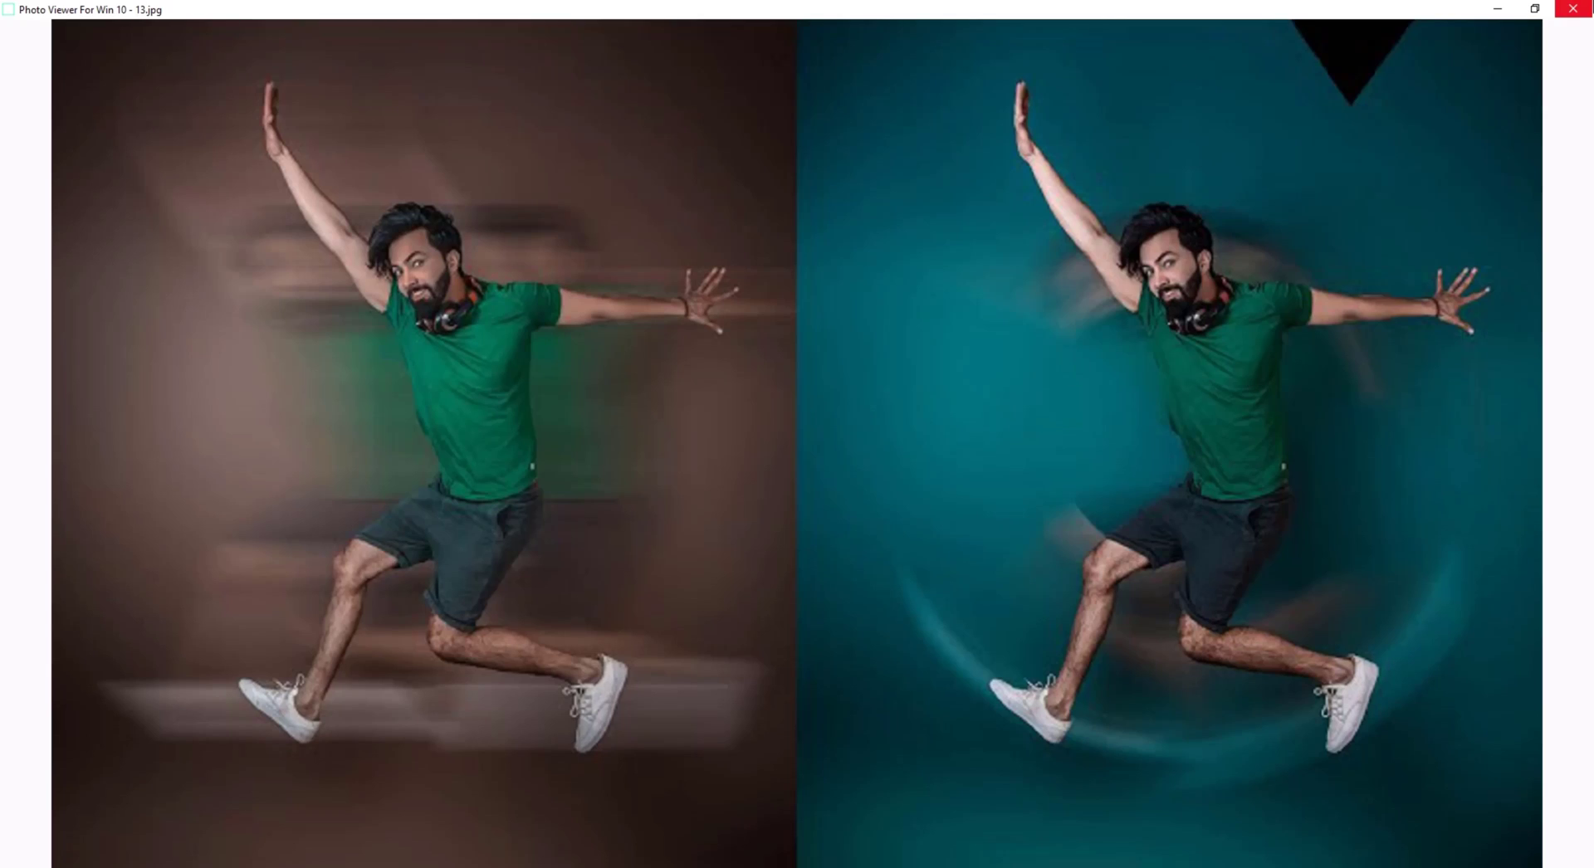
left_click(1574, 8)
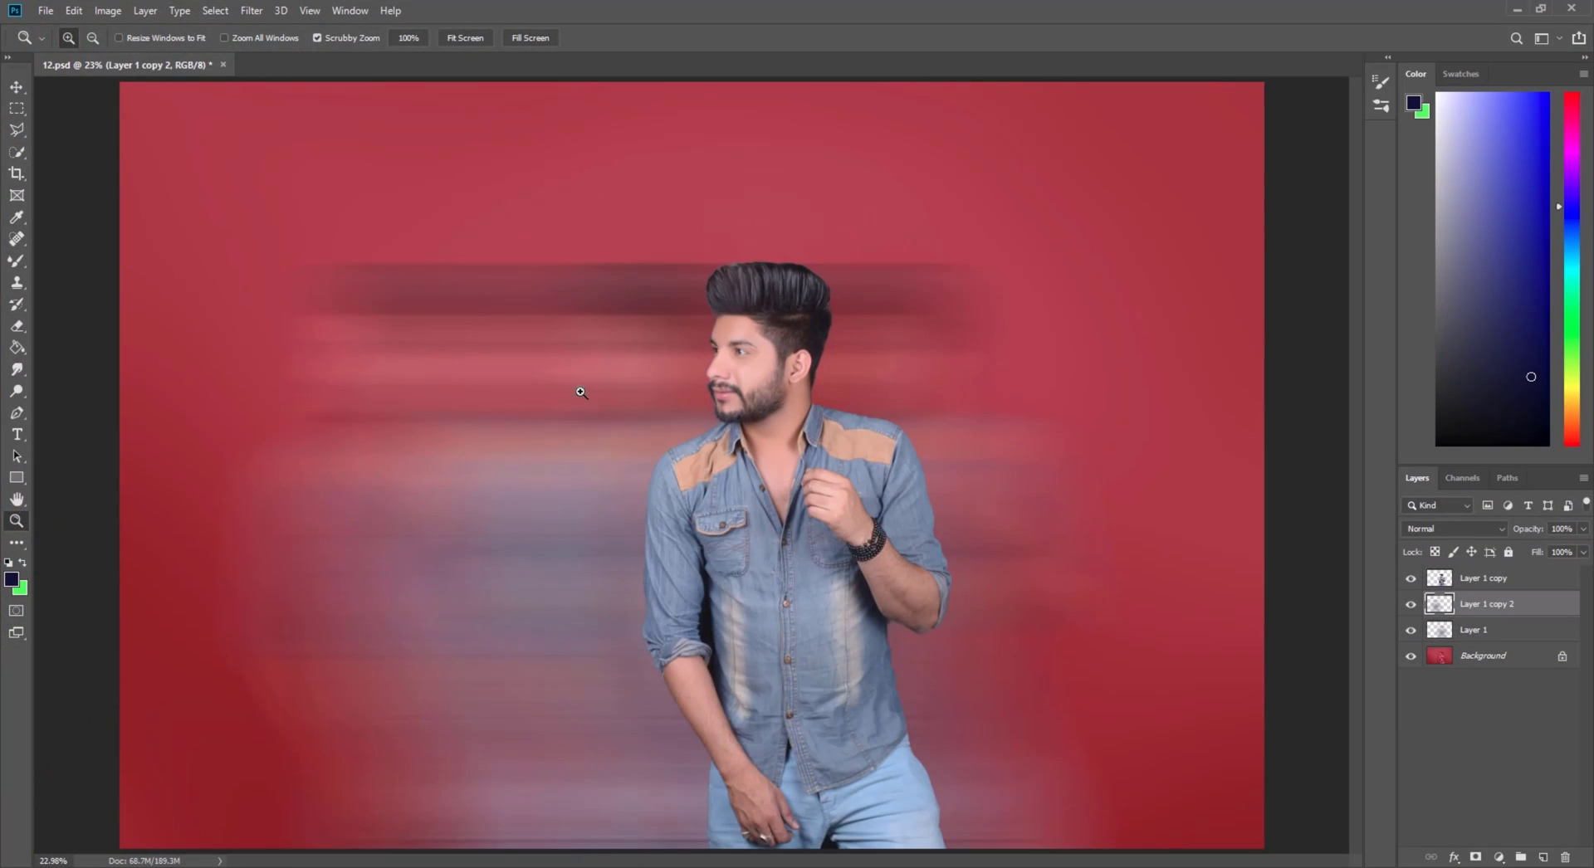
right_click(581, 393)
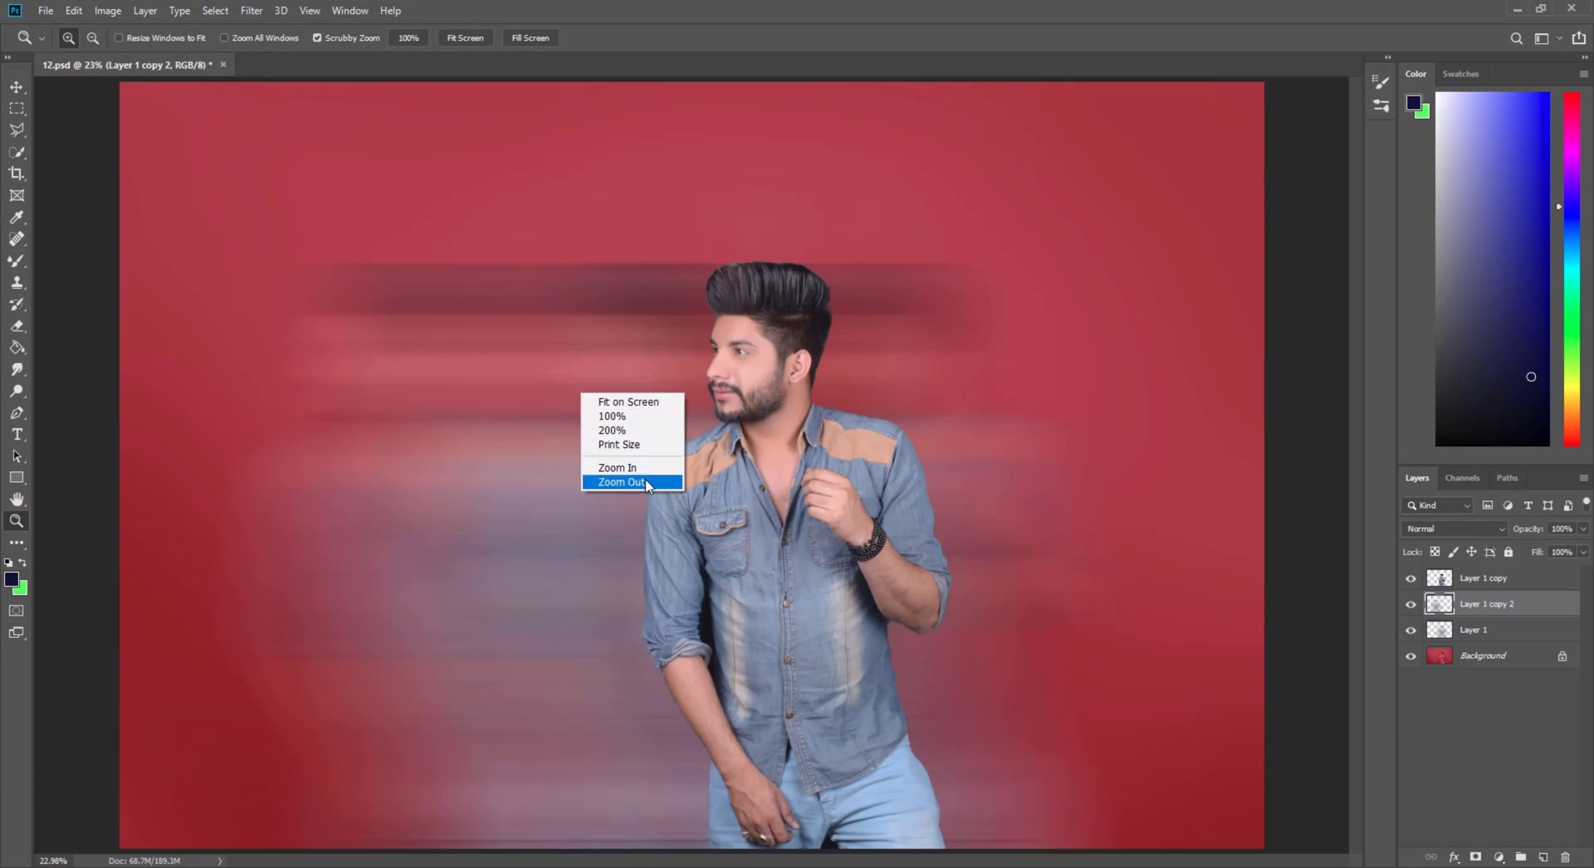
left_click(646, 485)
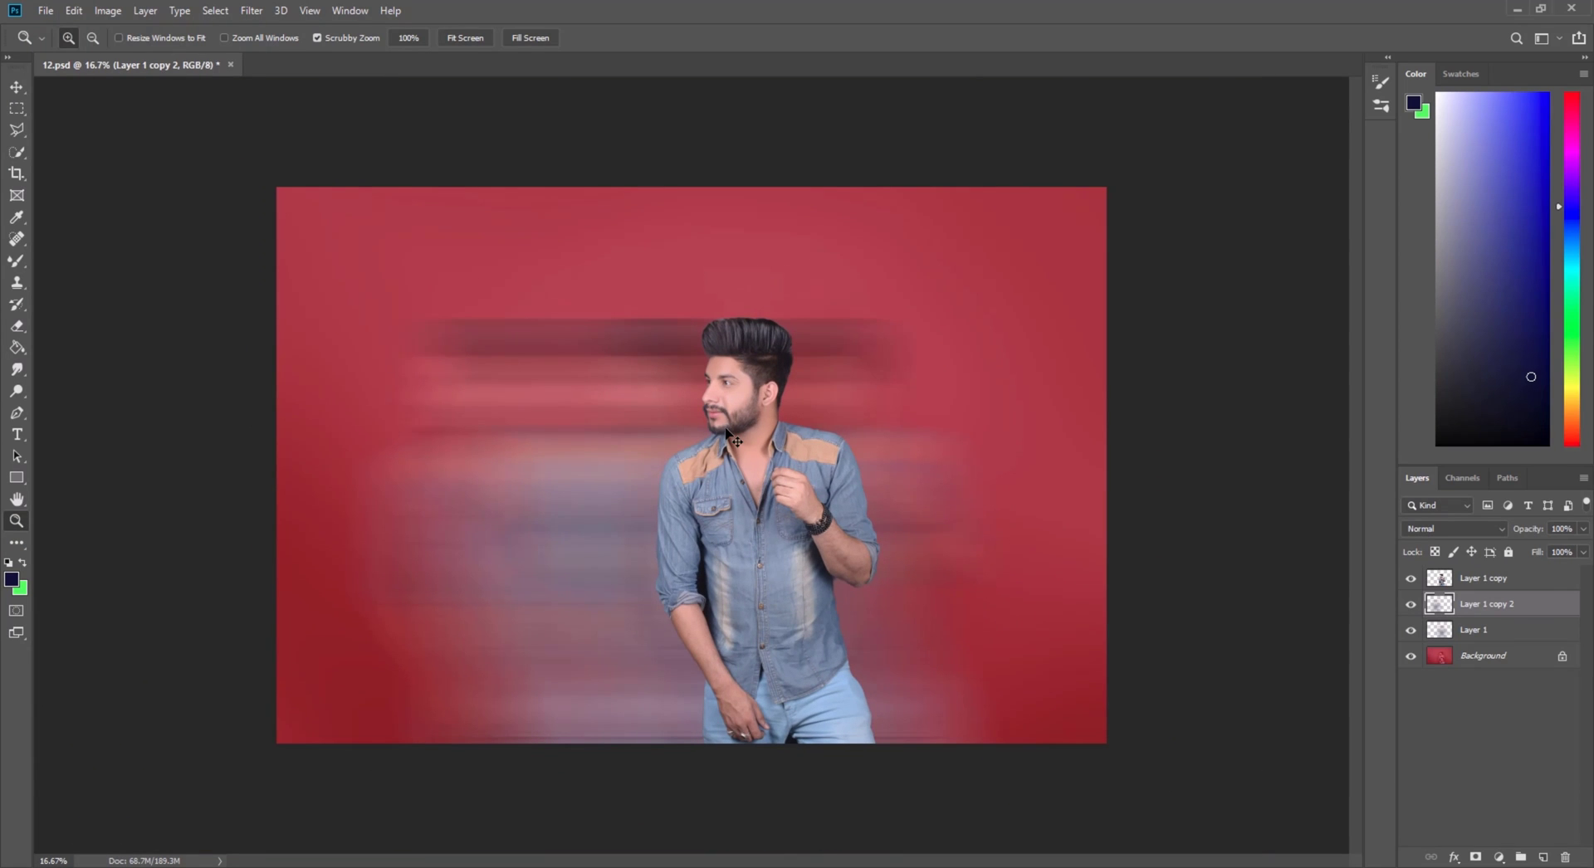
Save a JPEG version of the streaked portrait on the Desktop at quality 12, Maximum, with the Baseline ("Standard") format
key("ctrl+shift+s")
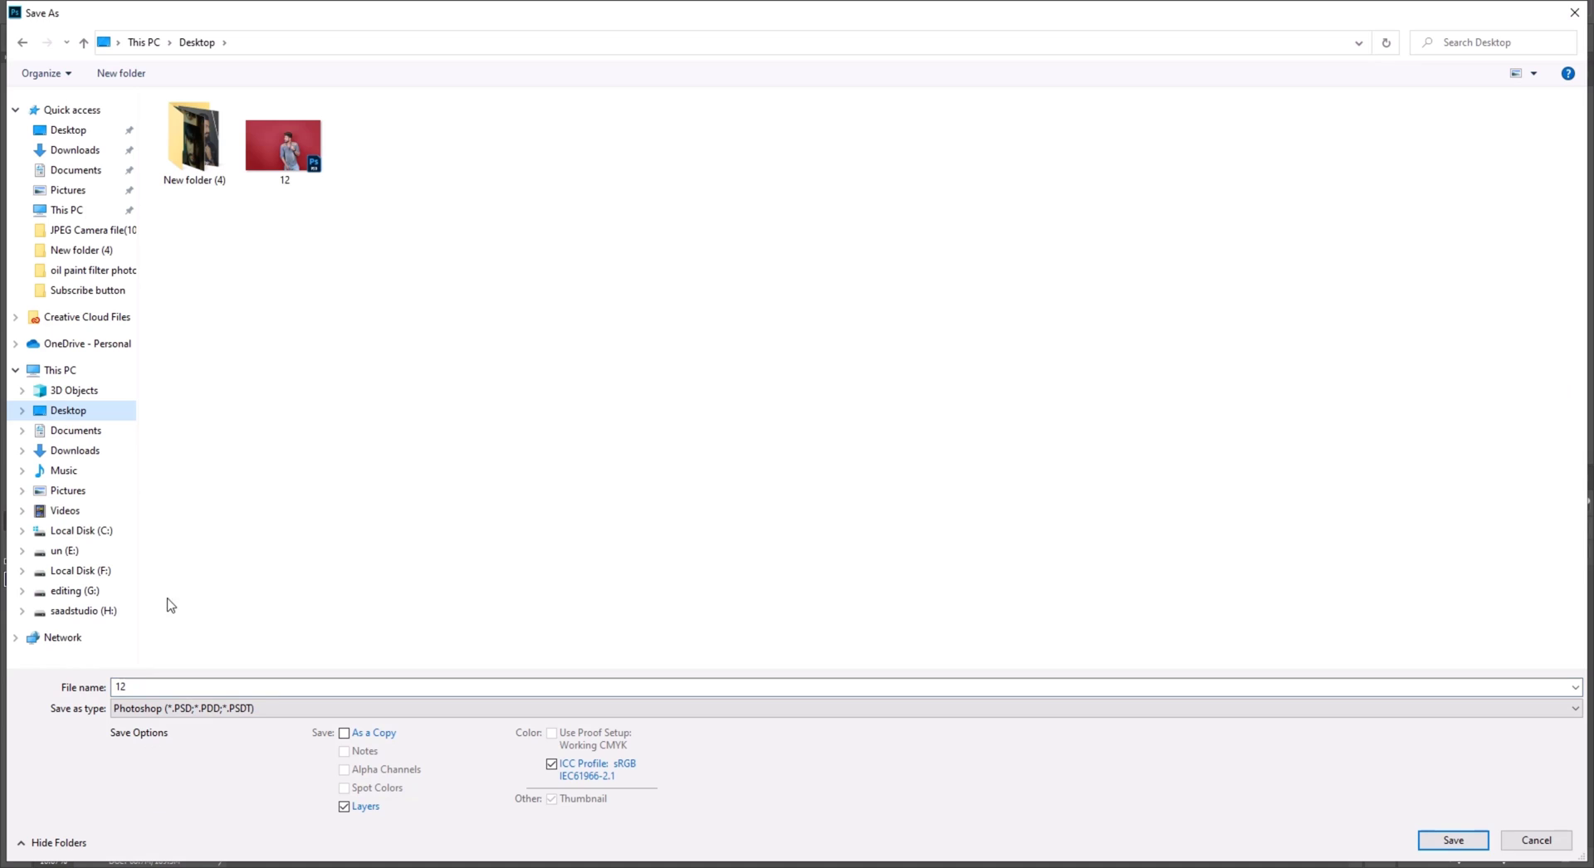
left_click(199, 708)
left_click(219, 550)
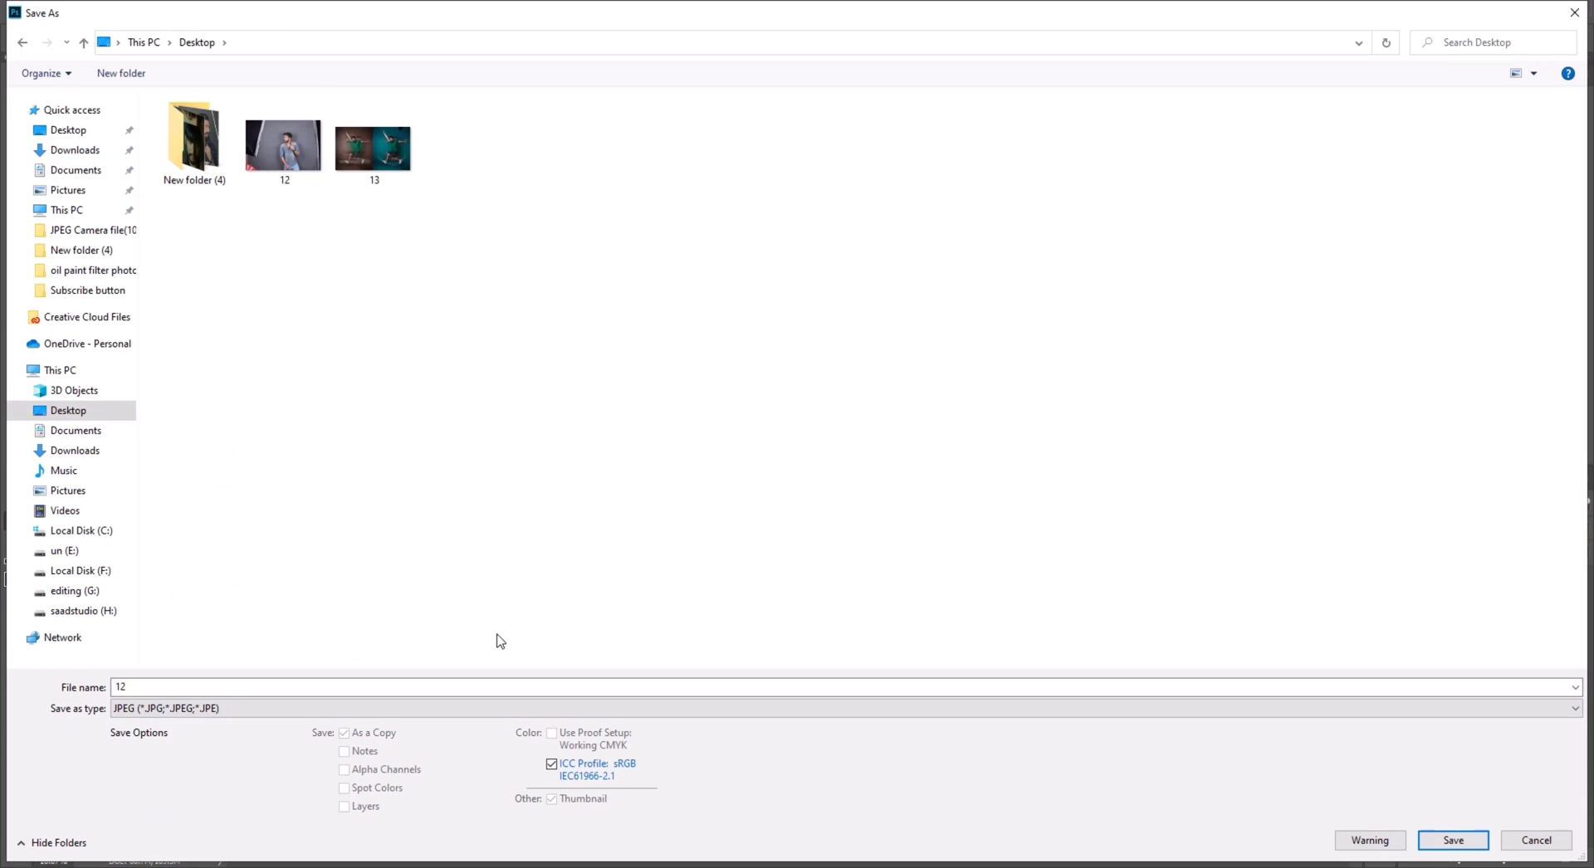
left_click(180, 686)
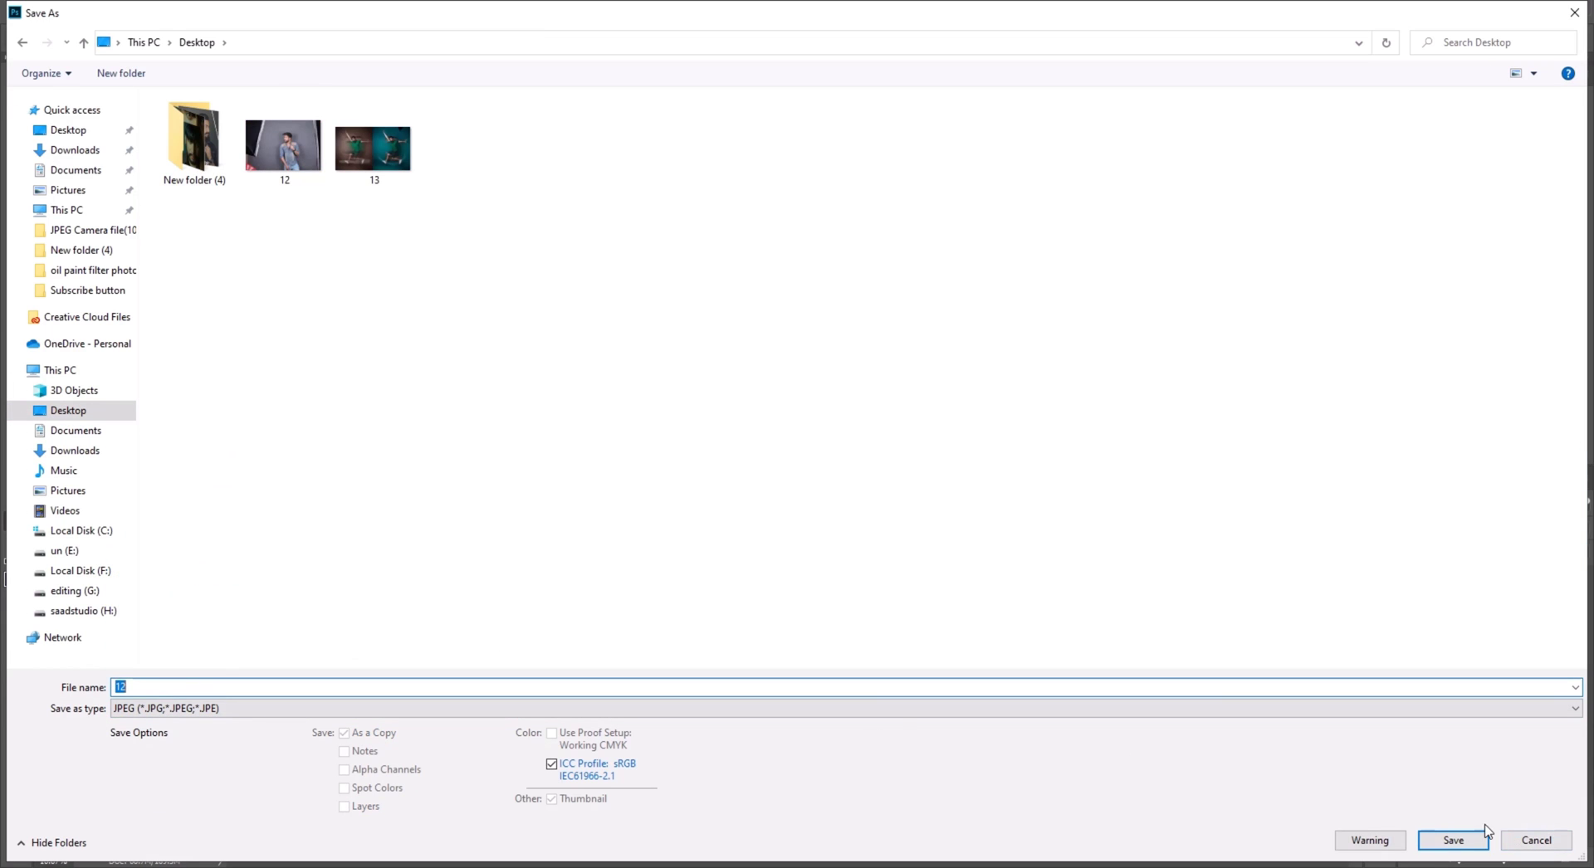
left_click(303, 687)
left_click(1454, 840)
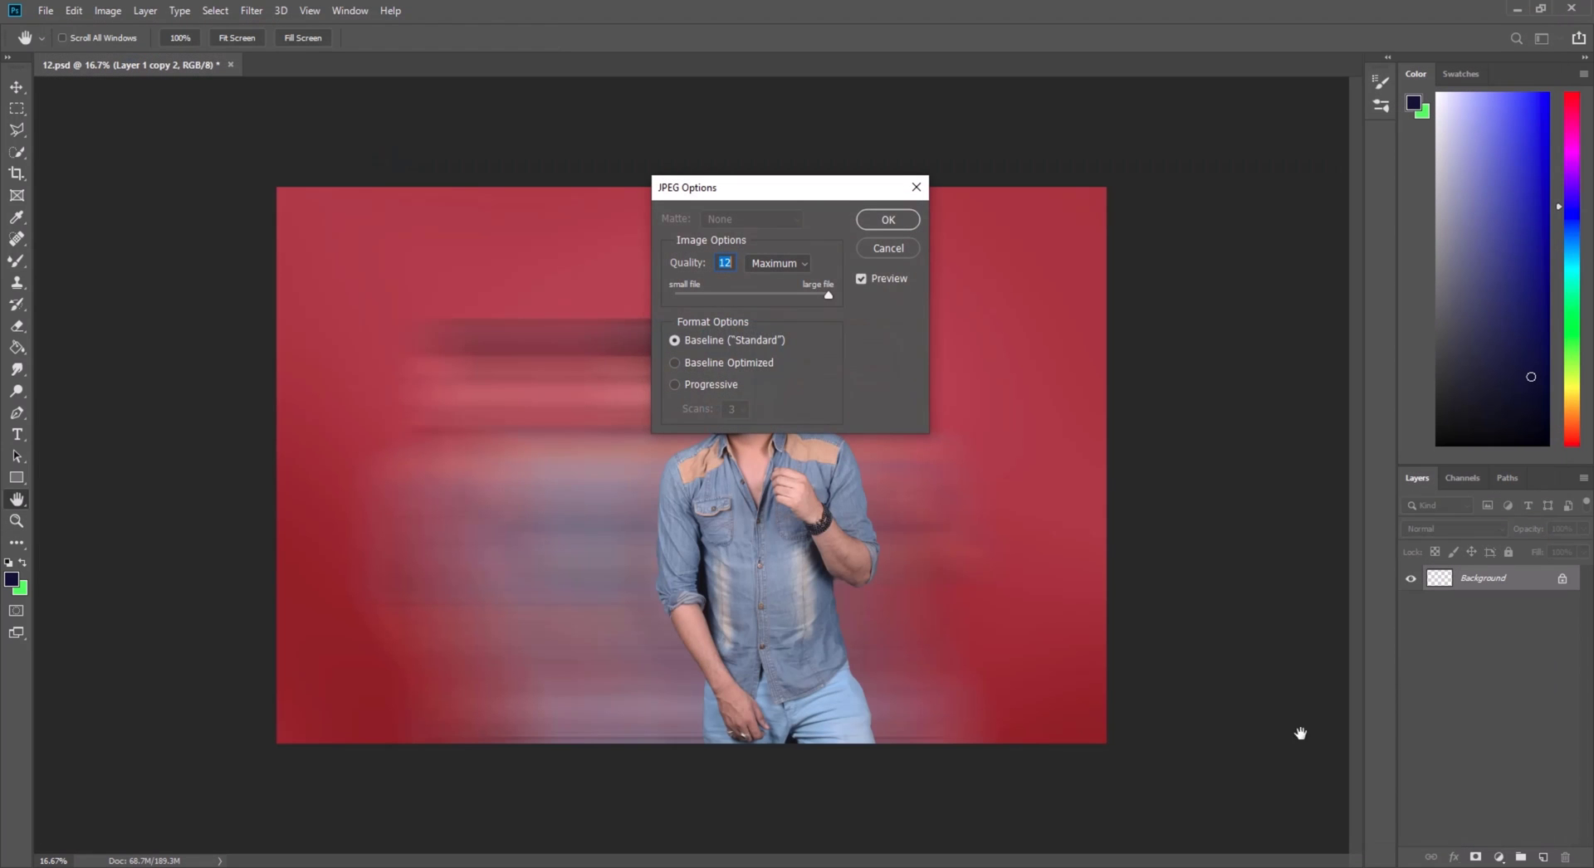
left_click(887, 221)
key("z")
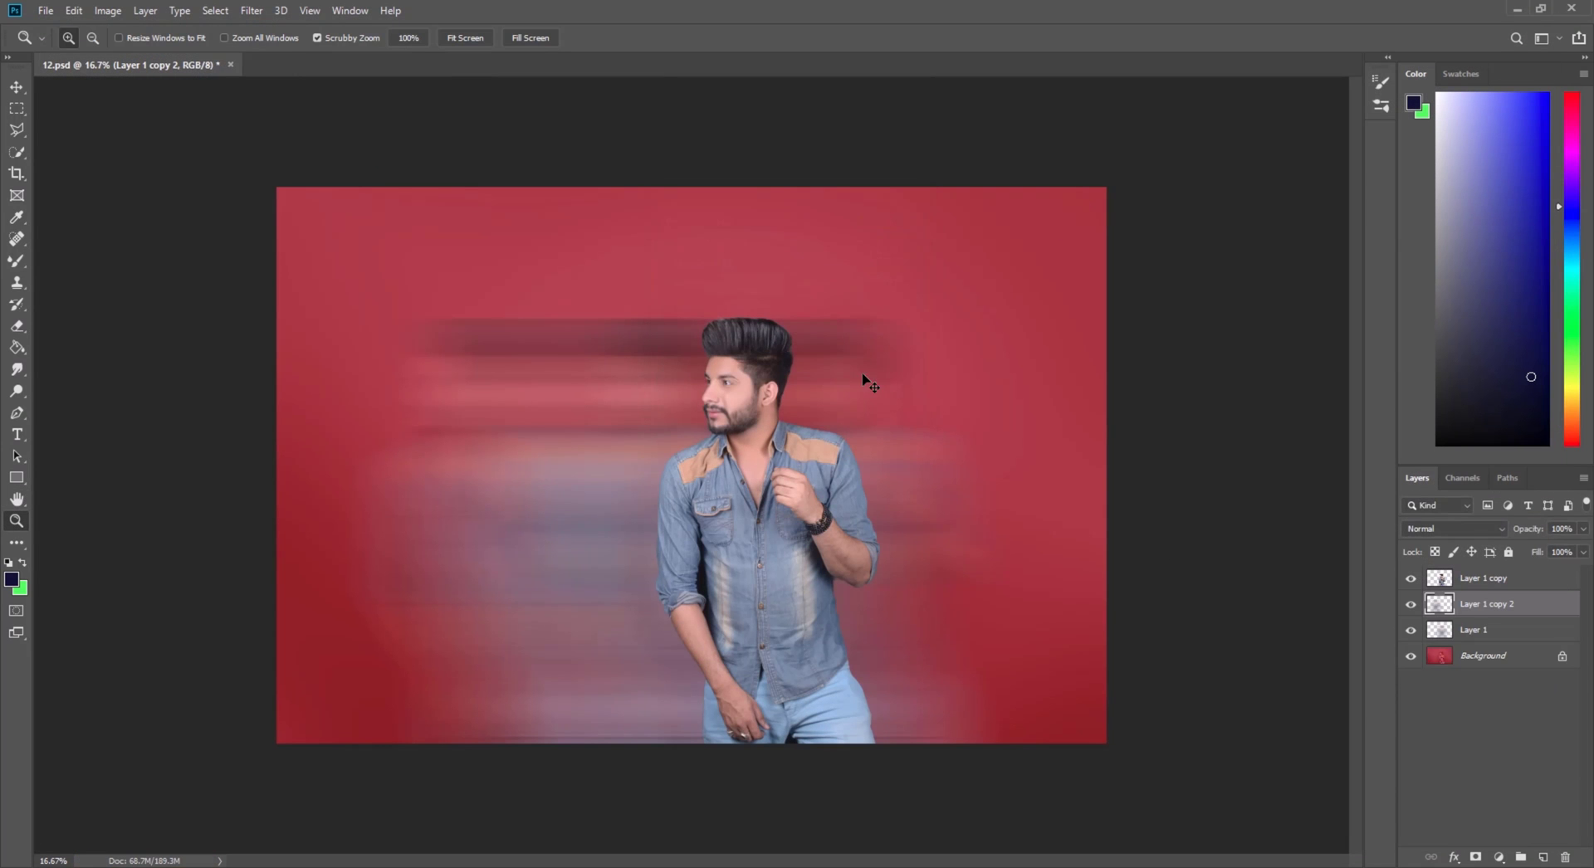
Undo the streak layer's move, its duplication and the Motion Blur, and briefly toggle the visibility of both cut-out layers
key("ctrl+z")
key("ctrl+z")
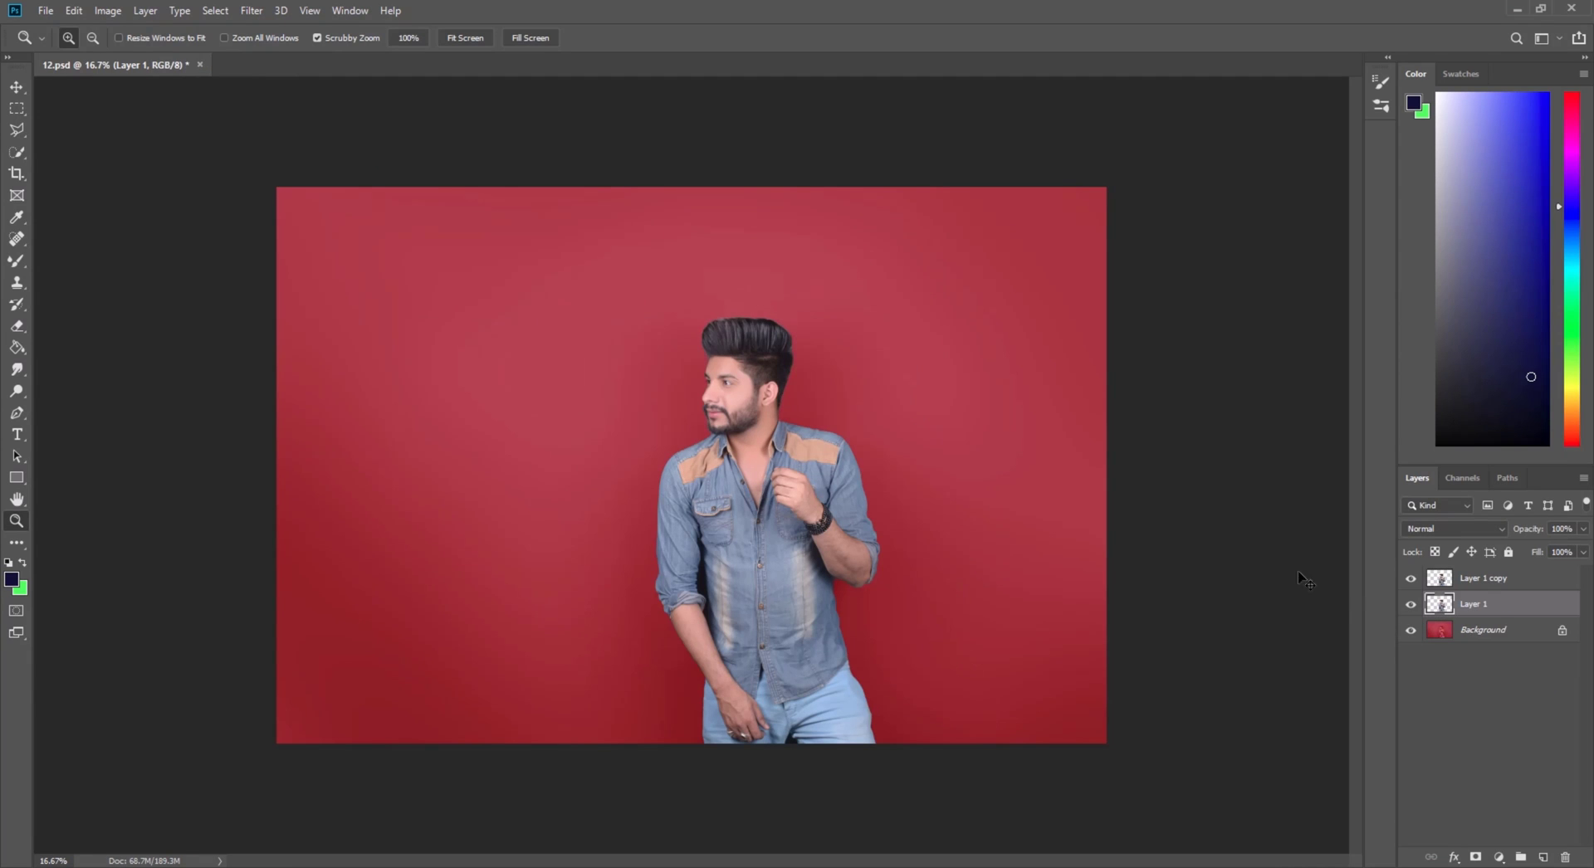
left_click_drag(1411, 579, 1413, 607)
left_click(1412, 607)
left_click(1411, 579)
Try a Radial Blur on Layer 1 with amount 58, the Spin method and Good quality
left_click(251, 10)
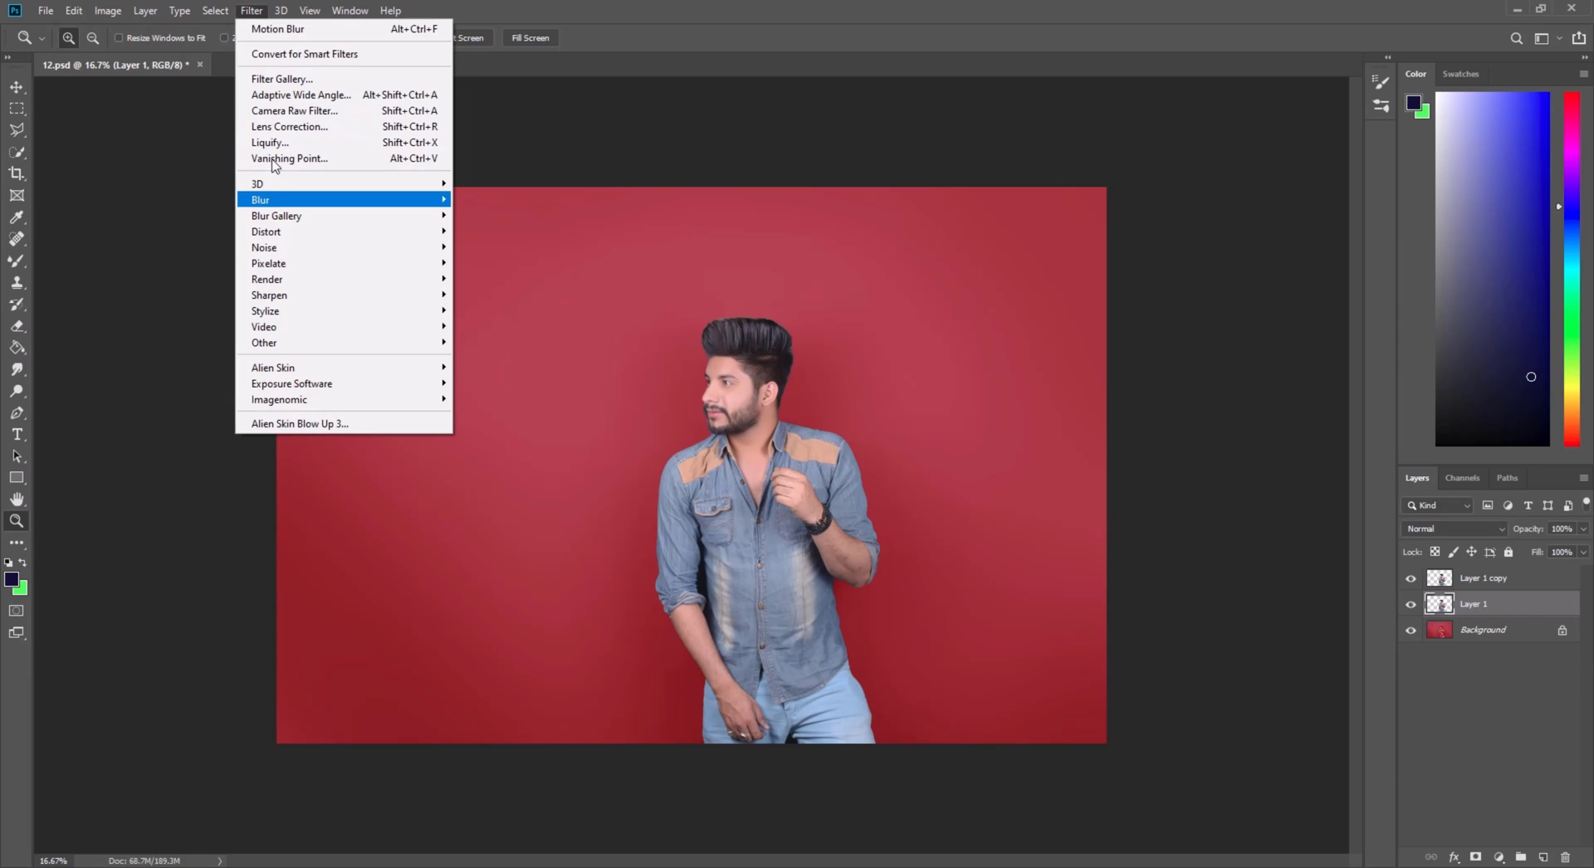
mouse_move(341, 199)
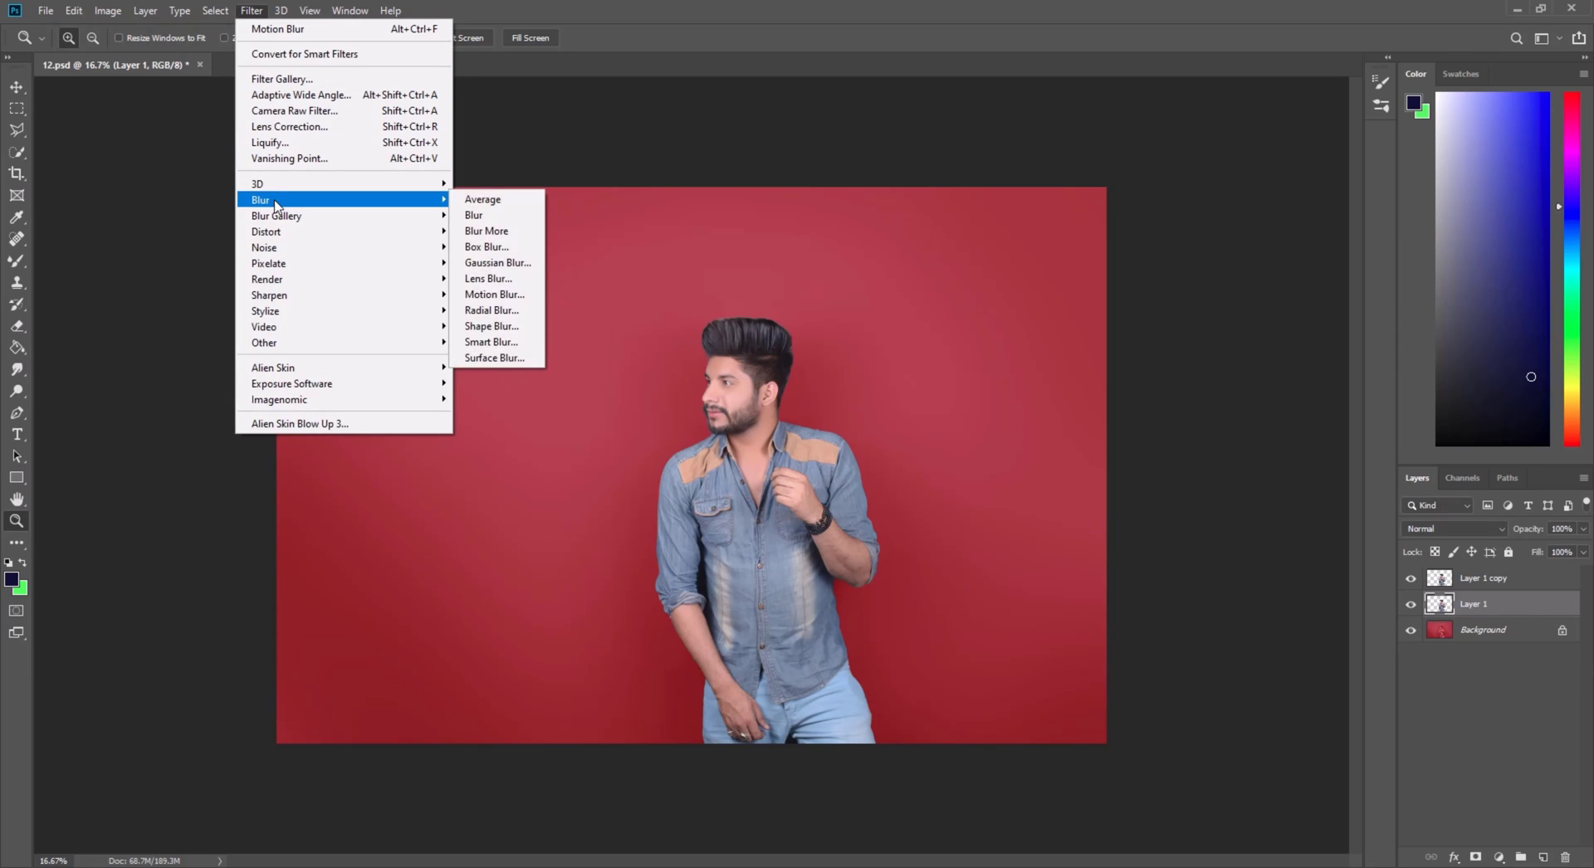
left_click(494, 311)
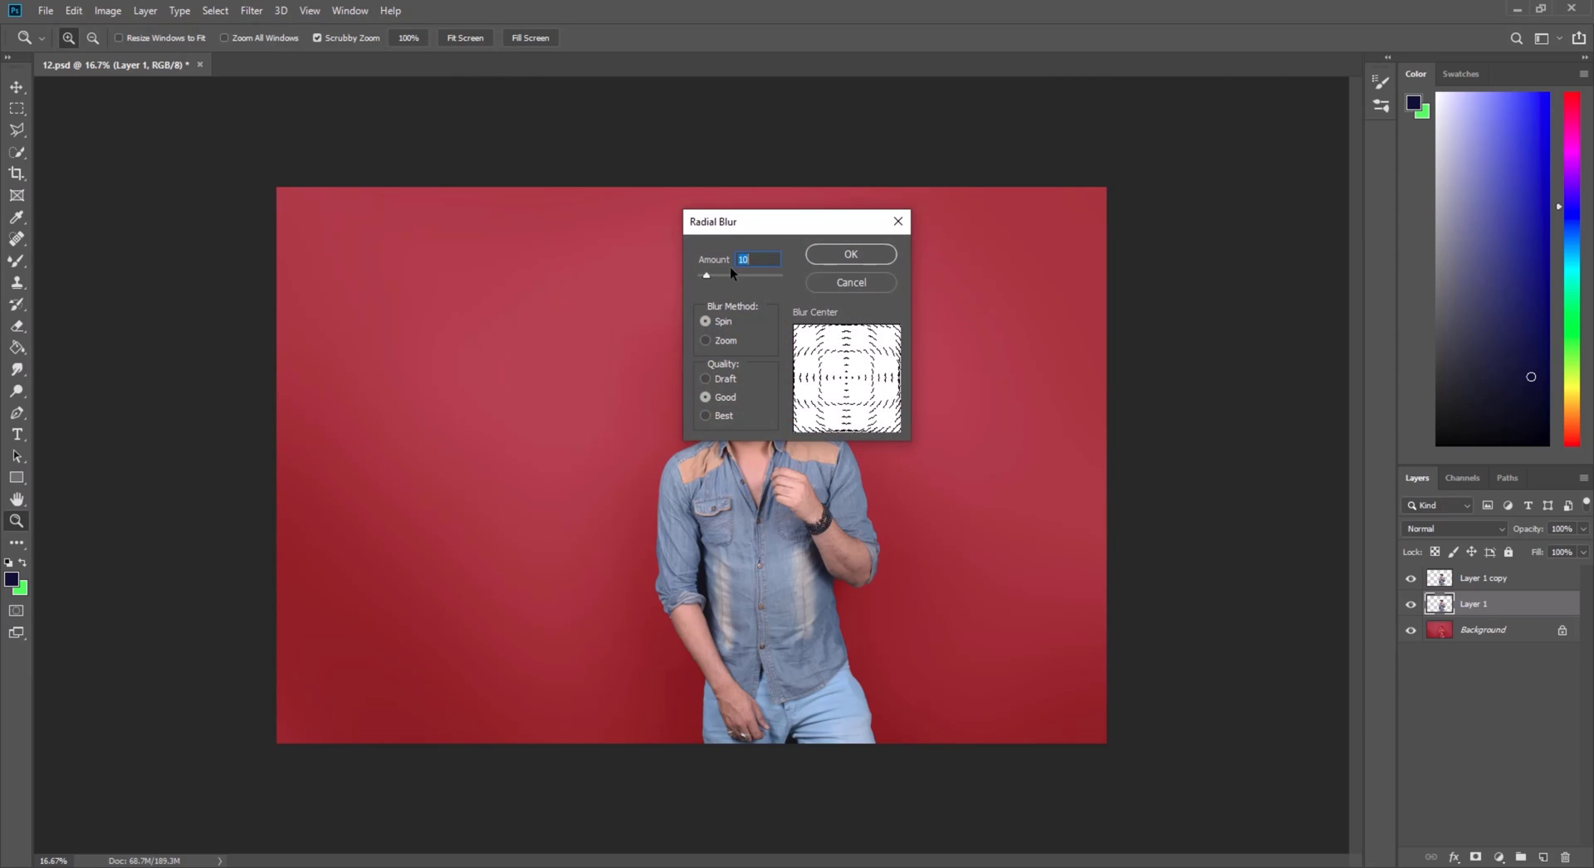
left_click_drag(730, 219, 1086, 264)
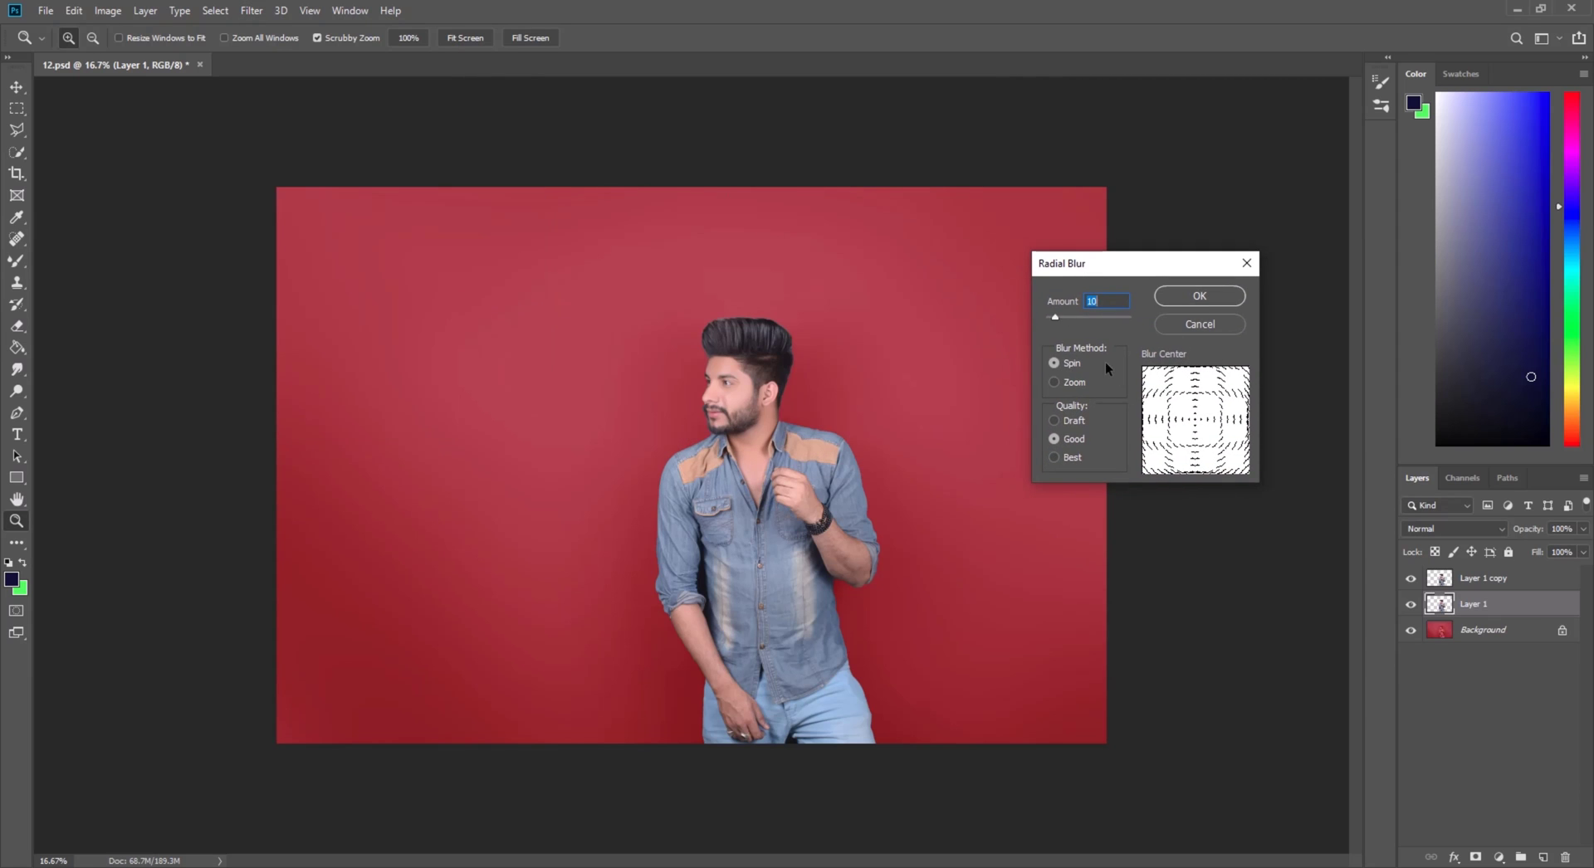
left_click(1103, 319)
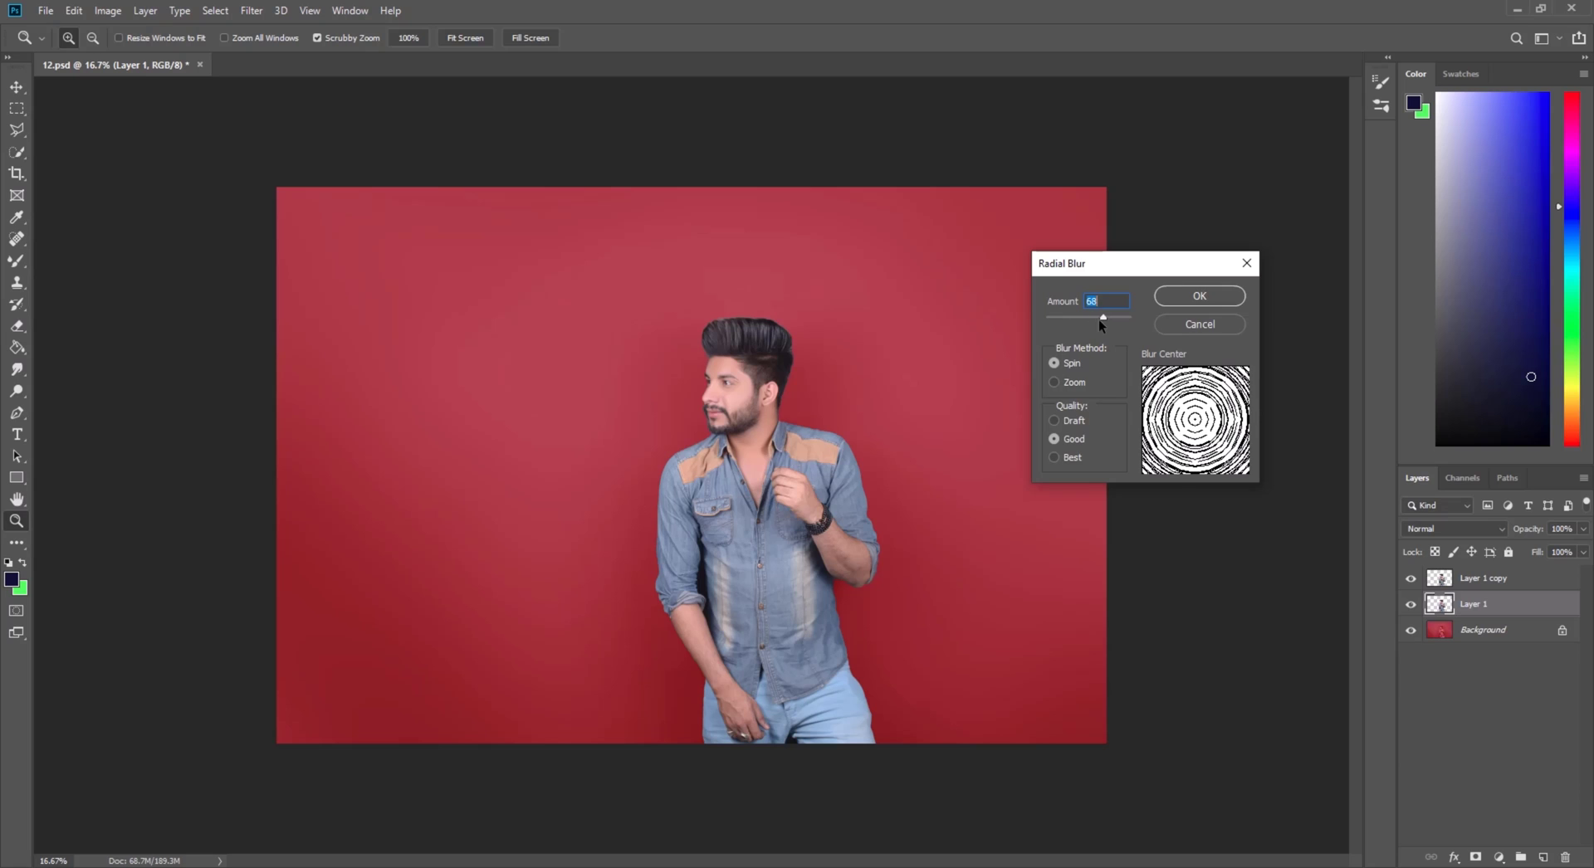
left_click(1057, 382)
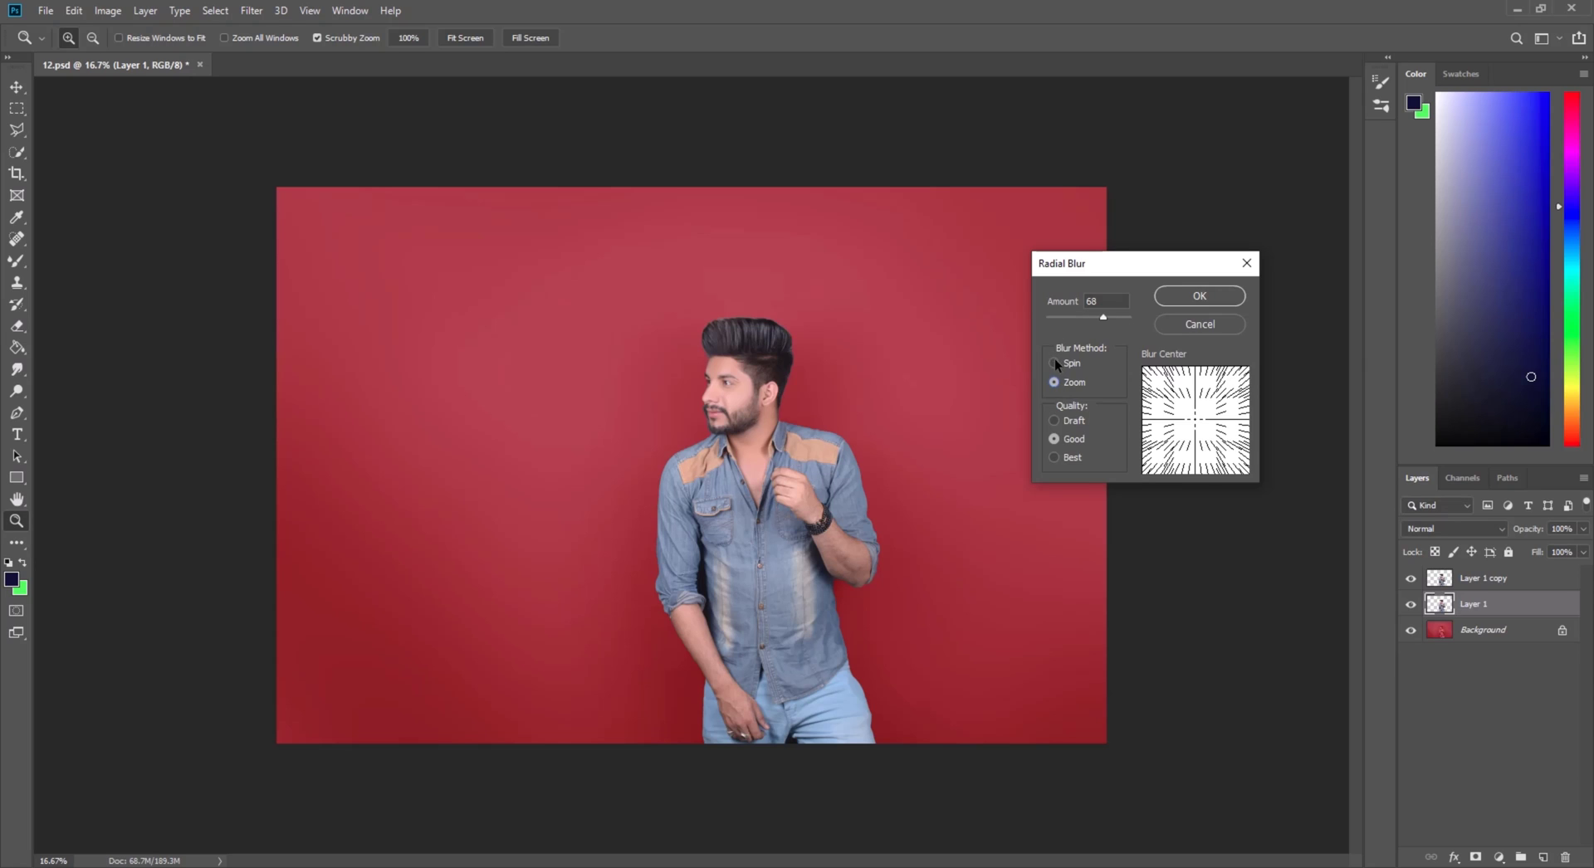
left_click(1055, 362)
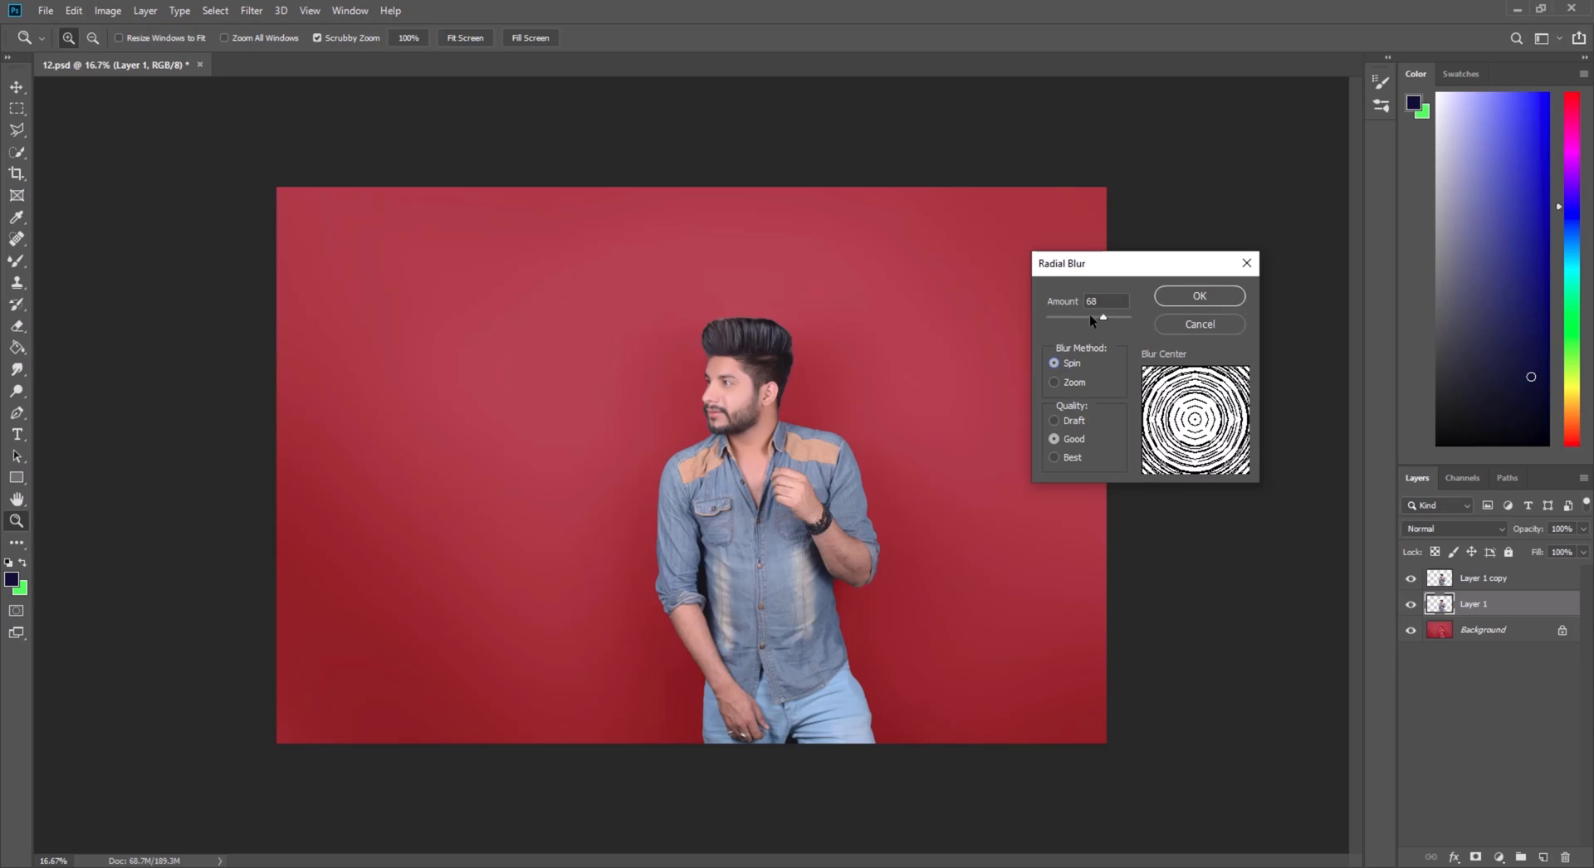
left_click(1094, 318)
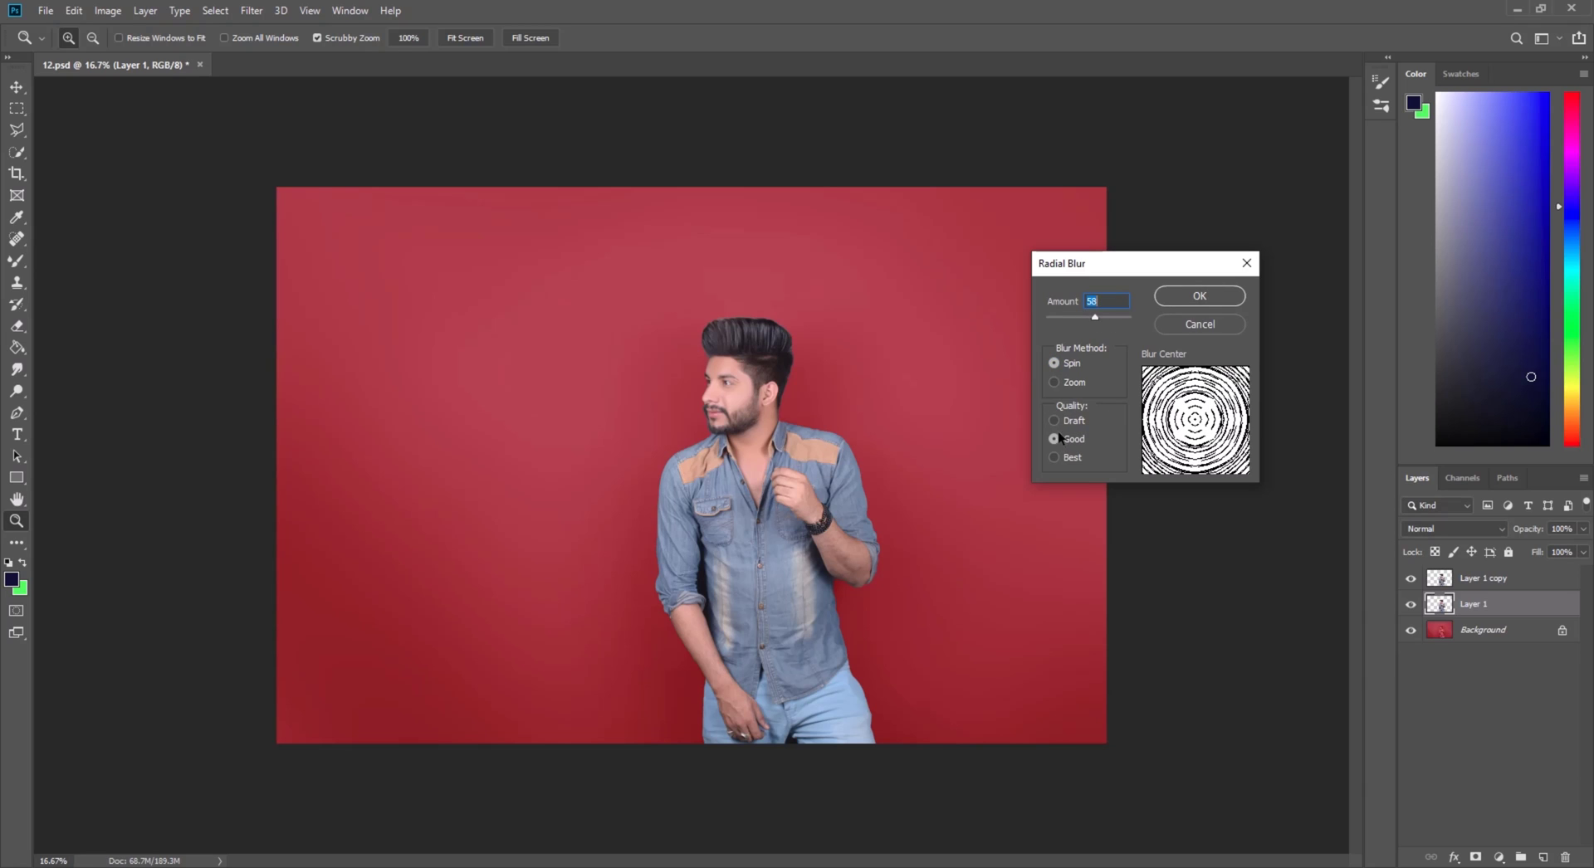
left_click(1193, 299)
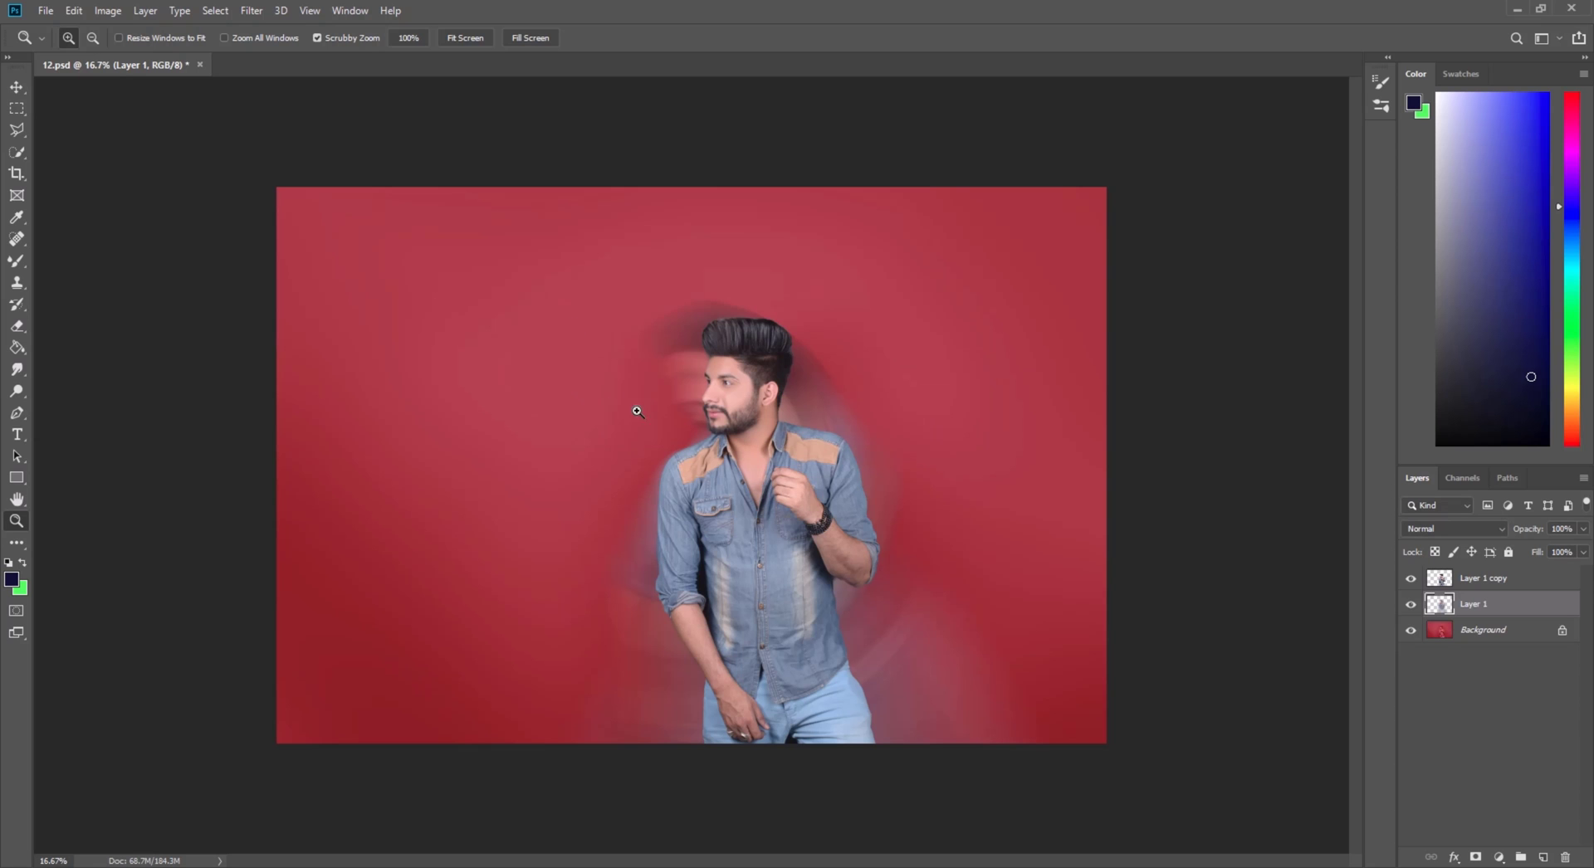
Inspect the radial blur around the man's head up close and undo it
left_click(745, 357)
left_click(745, 357)
left_click(745, 357)
right_click(923, 308)
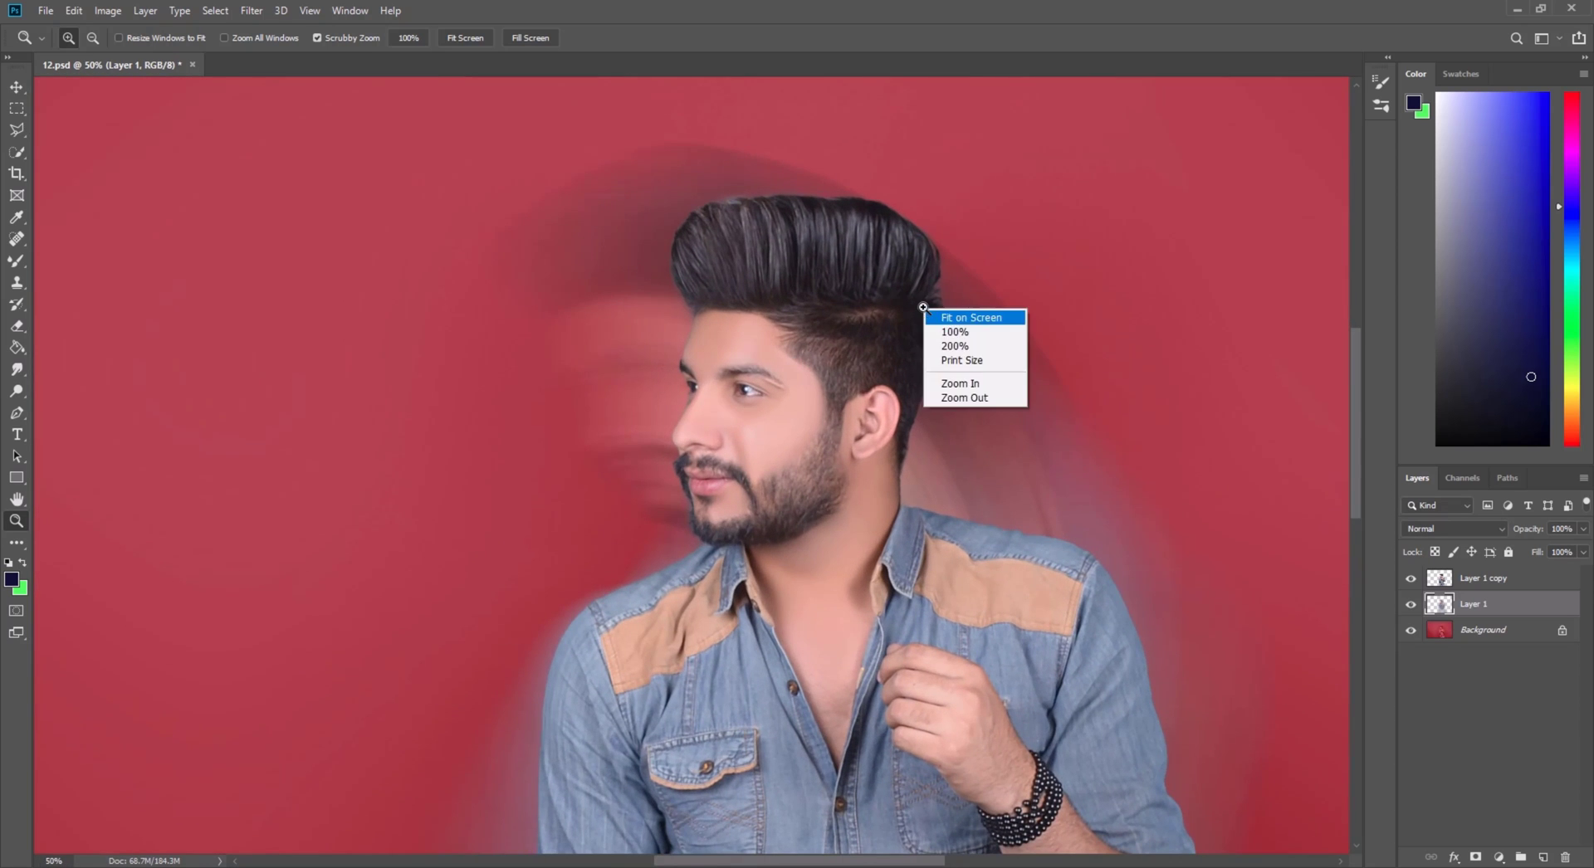
left_click(955, 317)
key("ctrl+z")
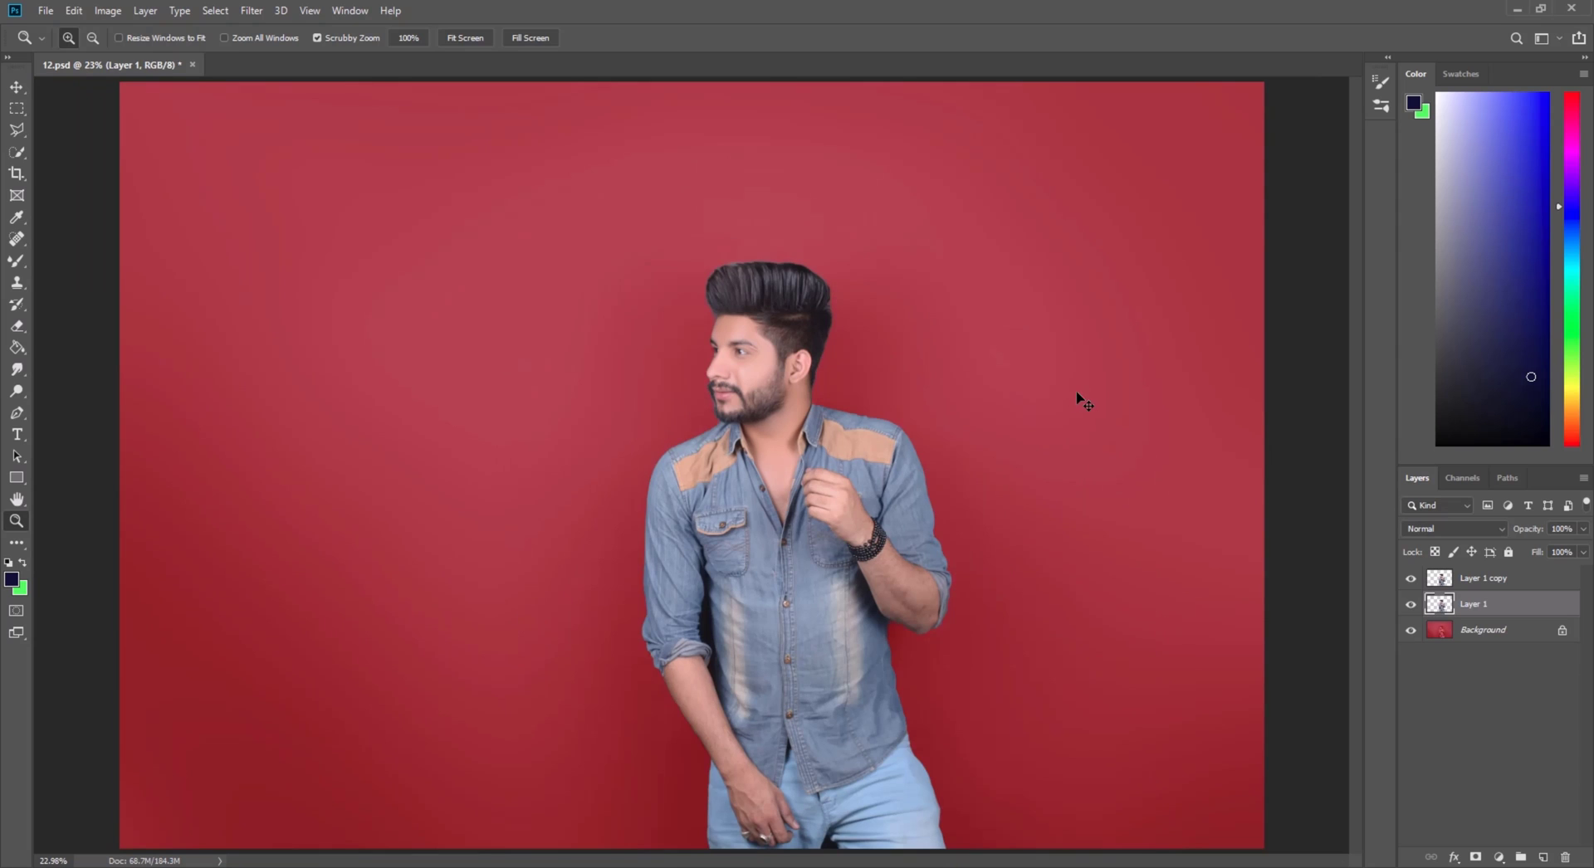
Apply Radial Blur to Layer 1 with amount 86, the Spin method and Good quality
left_click(252, 9)
mouse_move(302, 201)
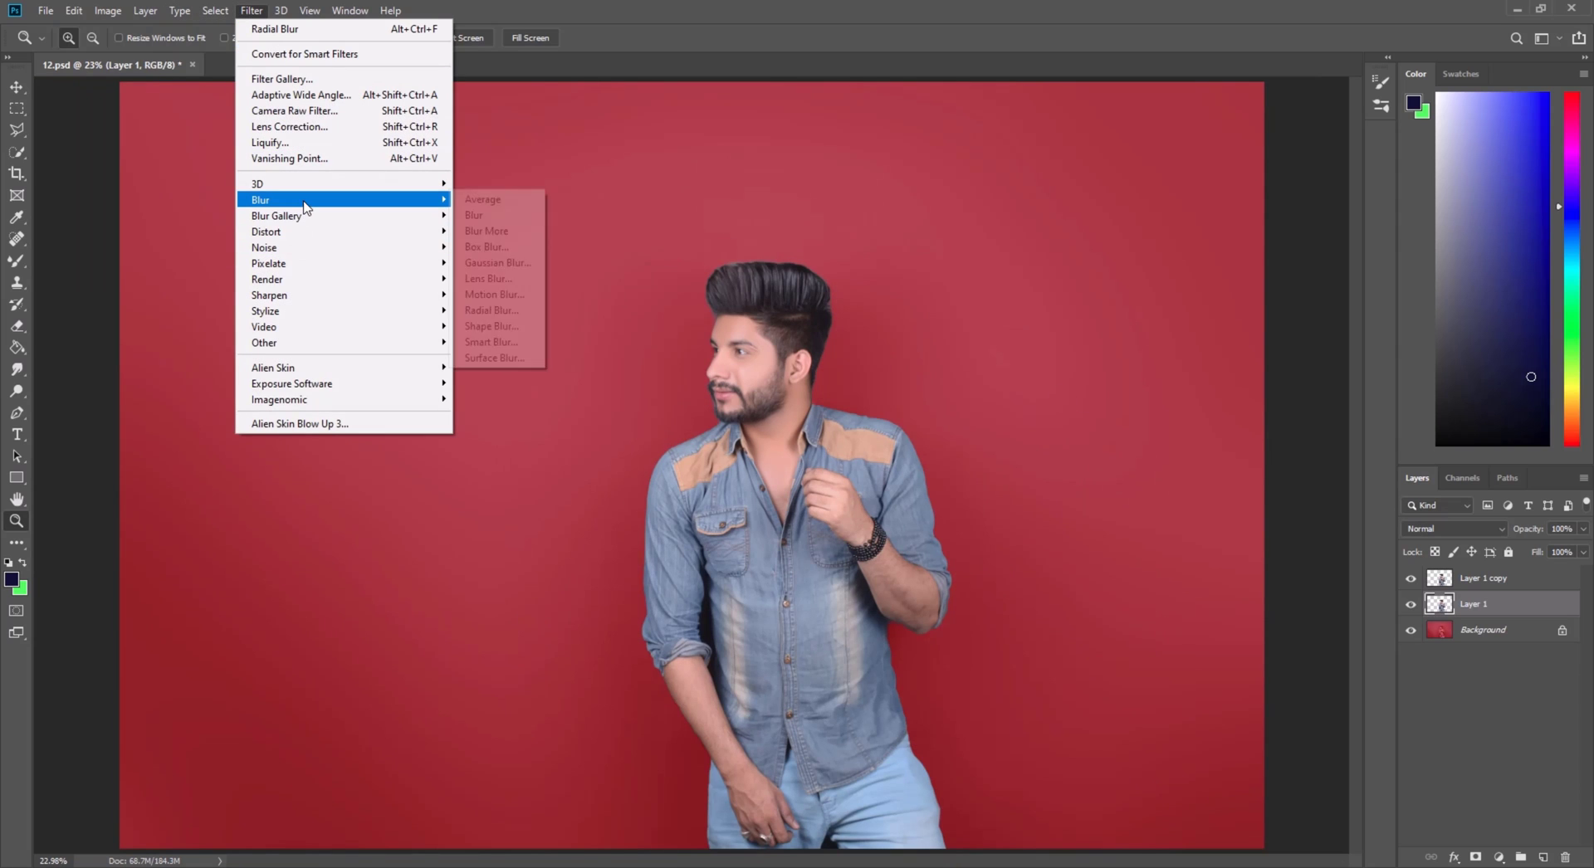
left_click(510, 310)
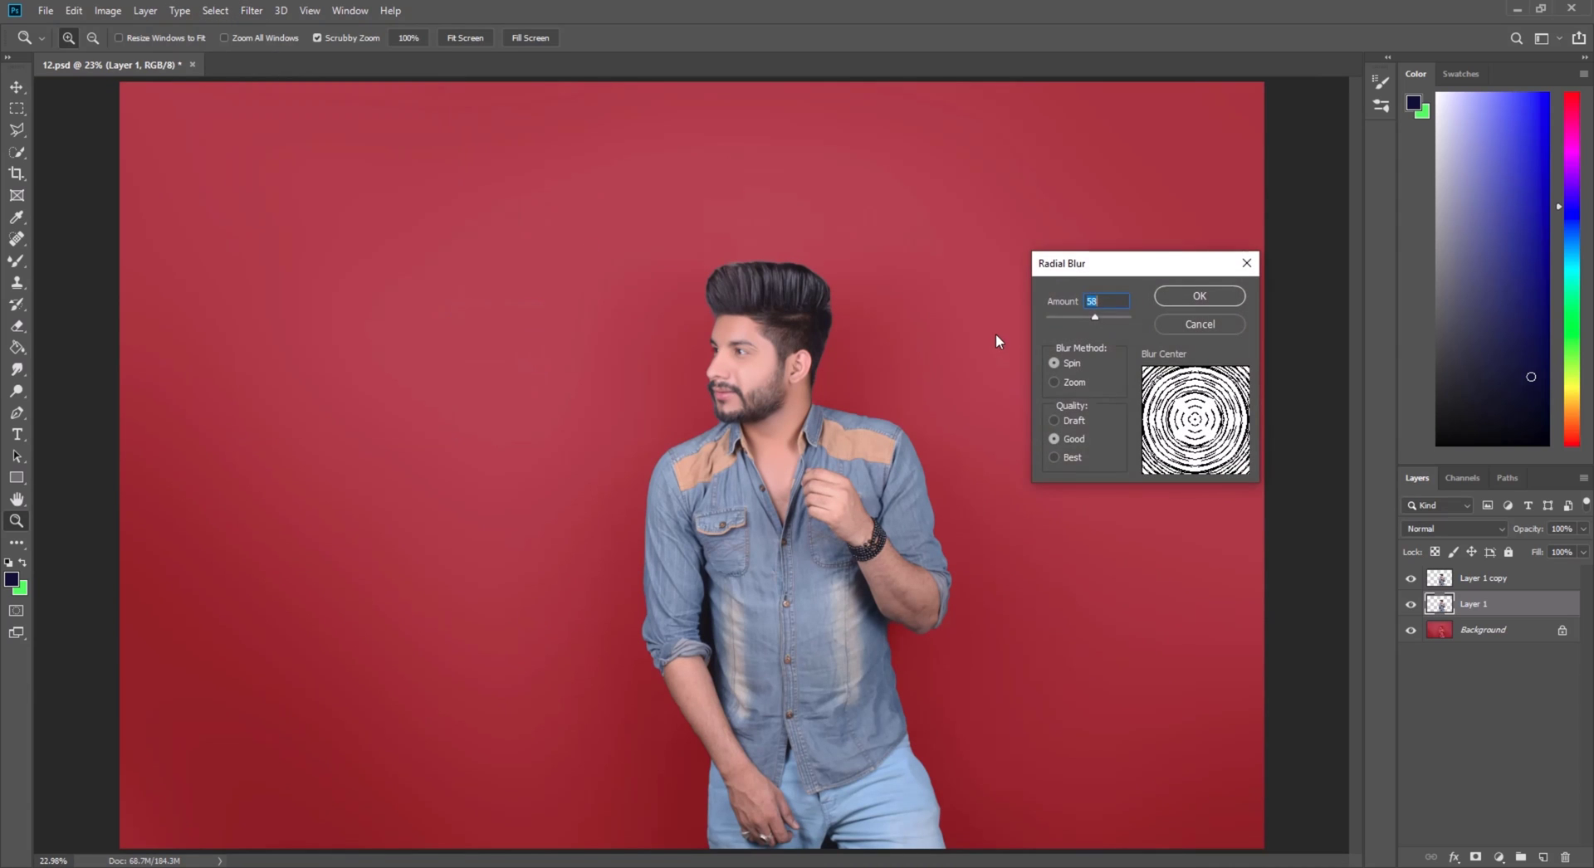
left_click_drag(1102, 310, 1118, 319)
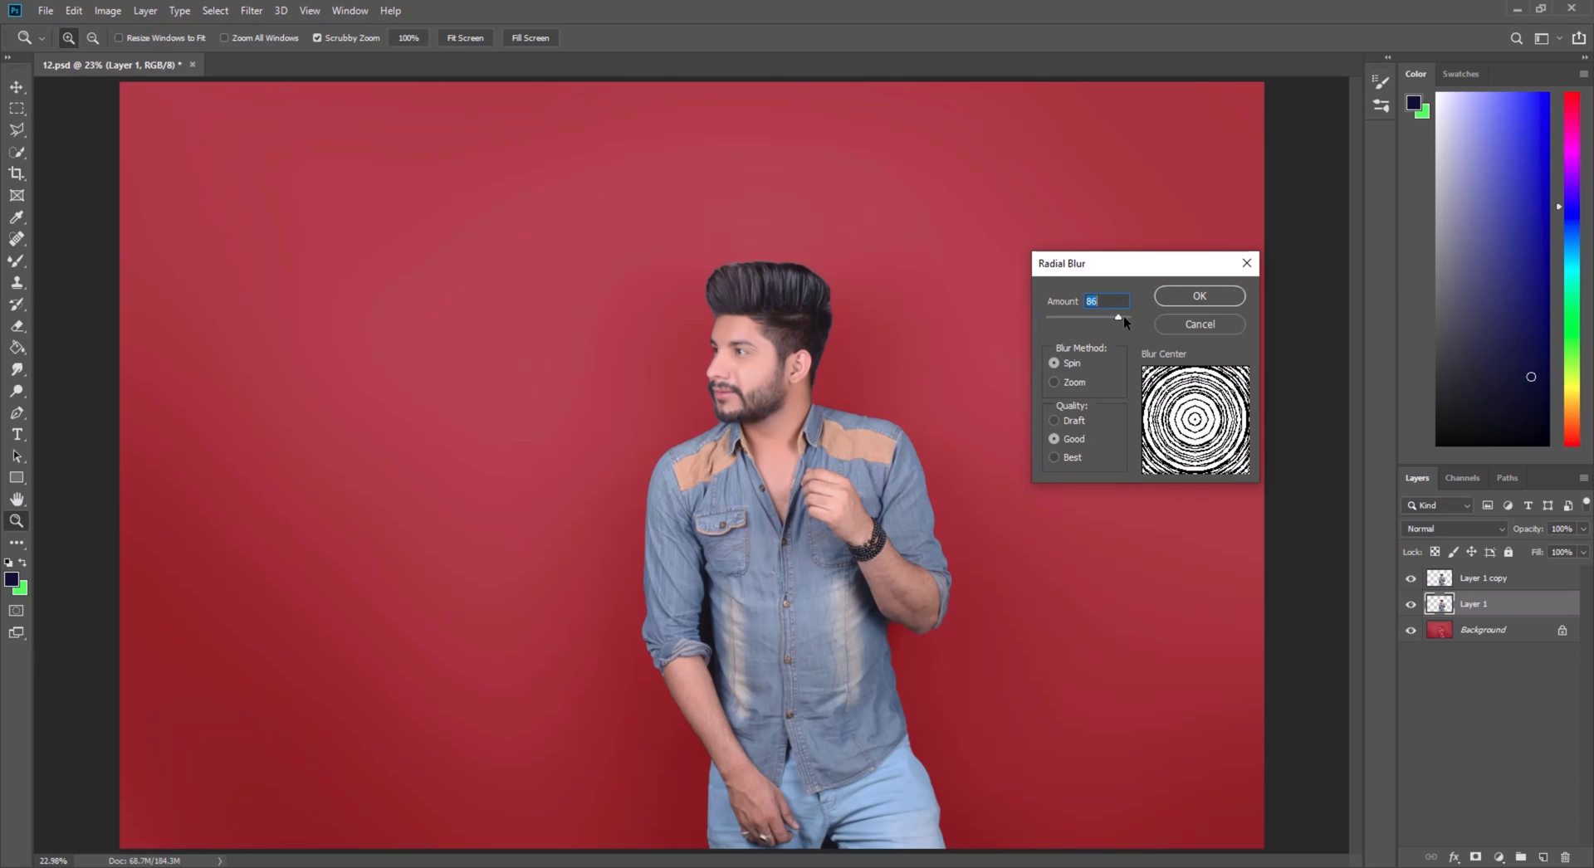
left_click(1203, 303)
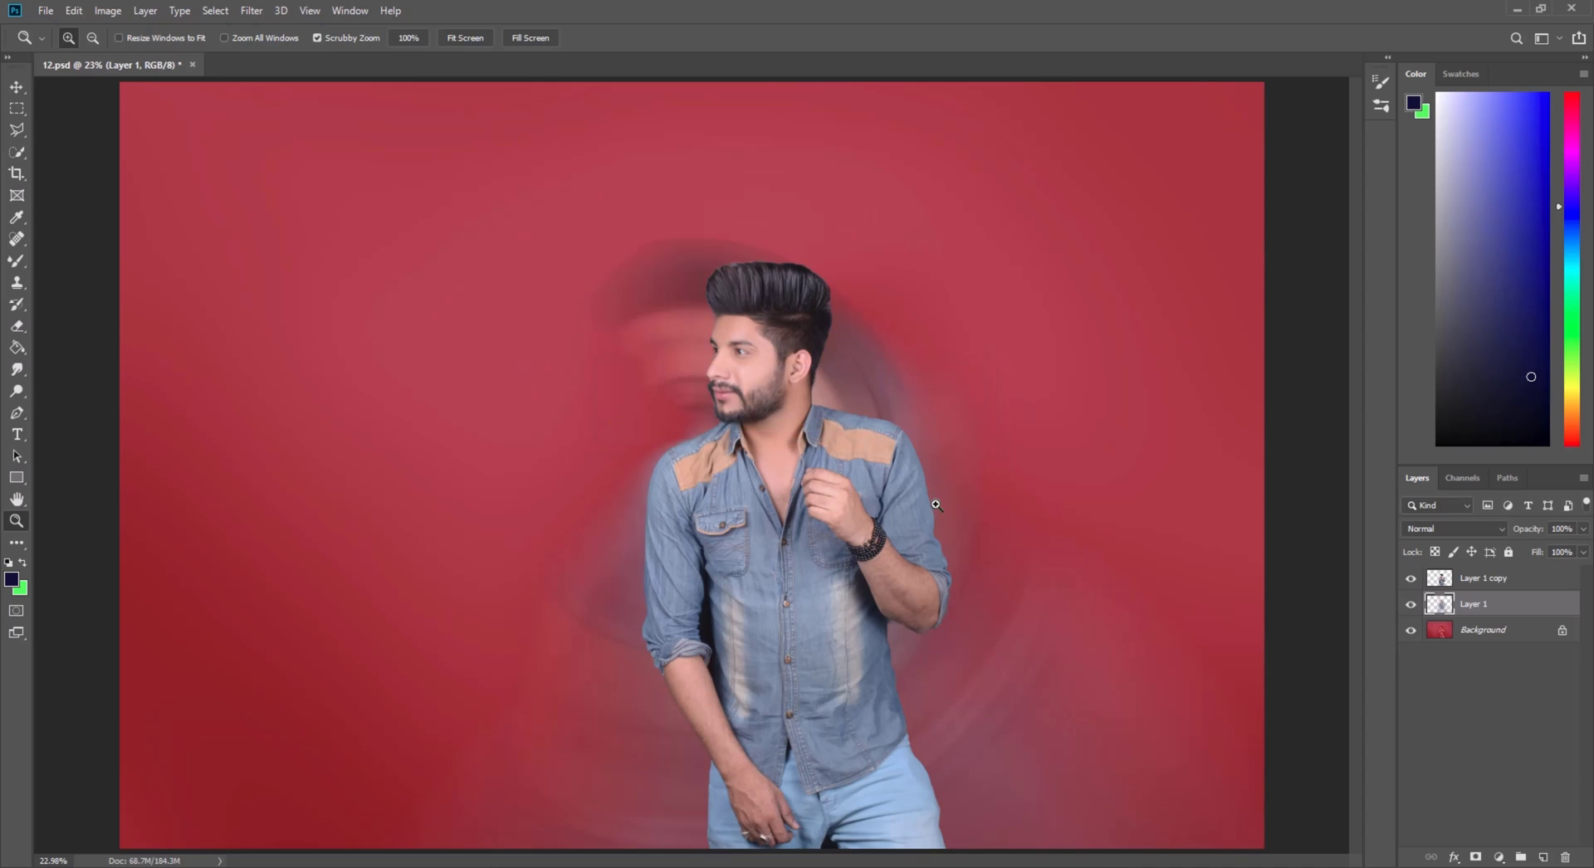
Hide the radially blurred Layer 1, duplicate the sharp Layer 1 copy, and select the lower of the two sharp layers
right_click(843, 371)
left_click(865, 377)
right_click(885, 372)
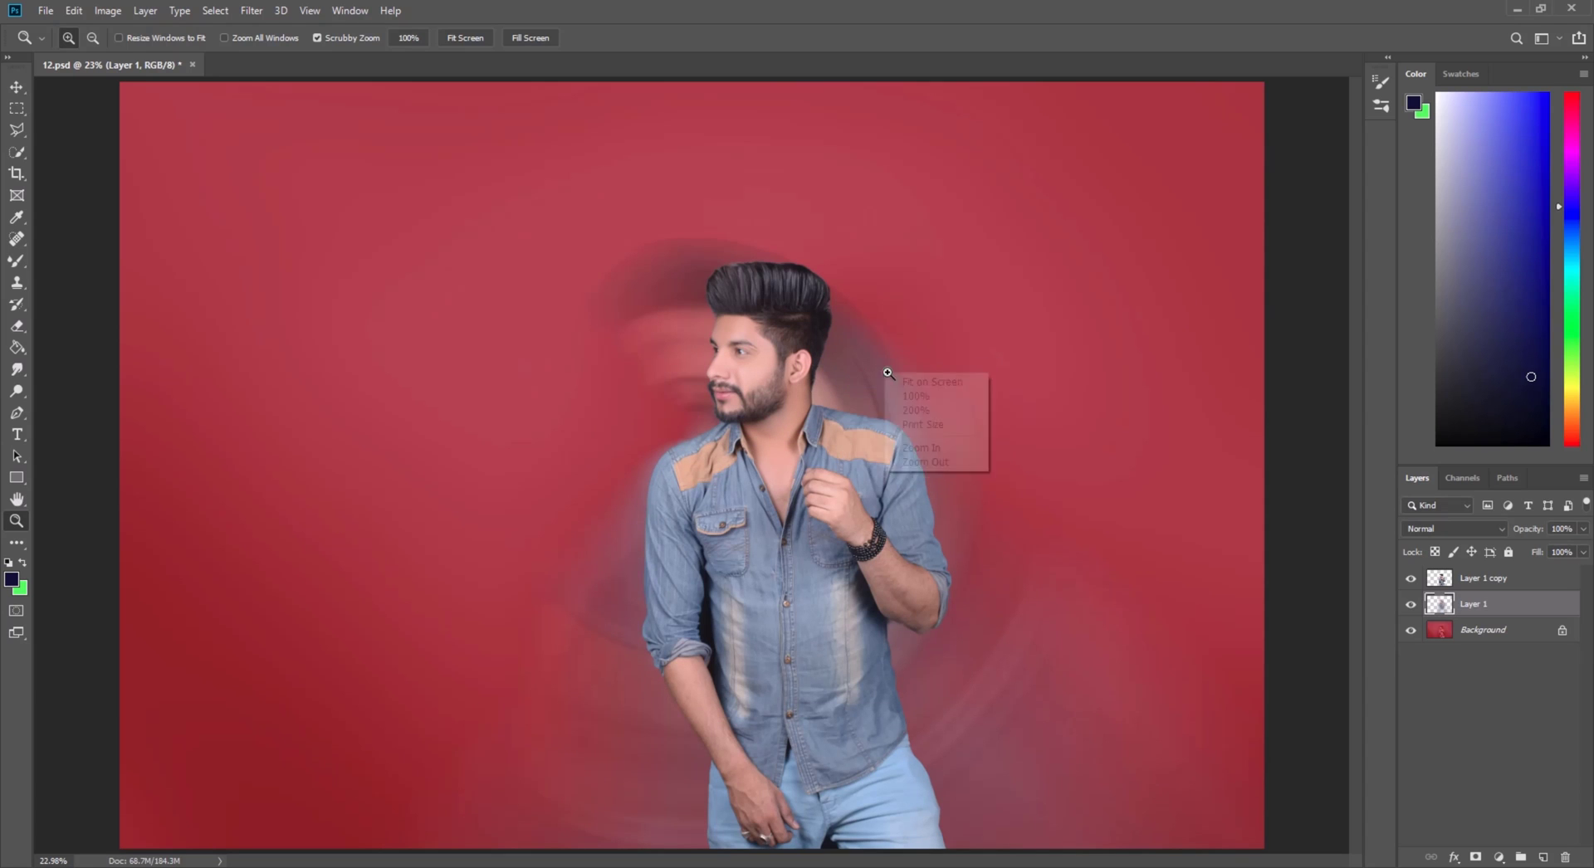
left_click(929, 460)
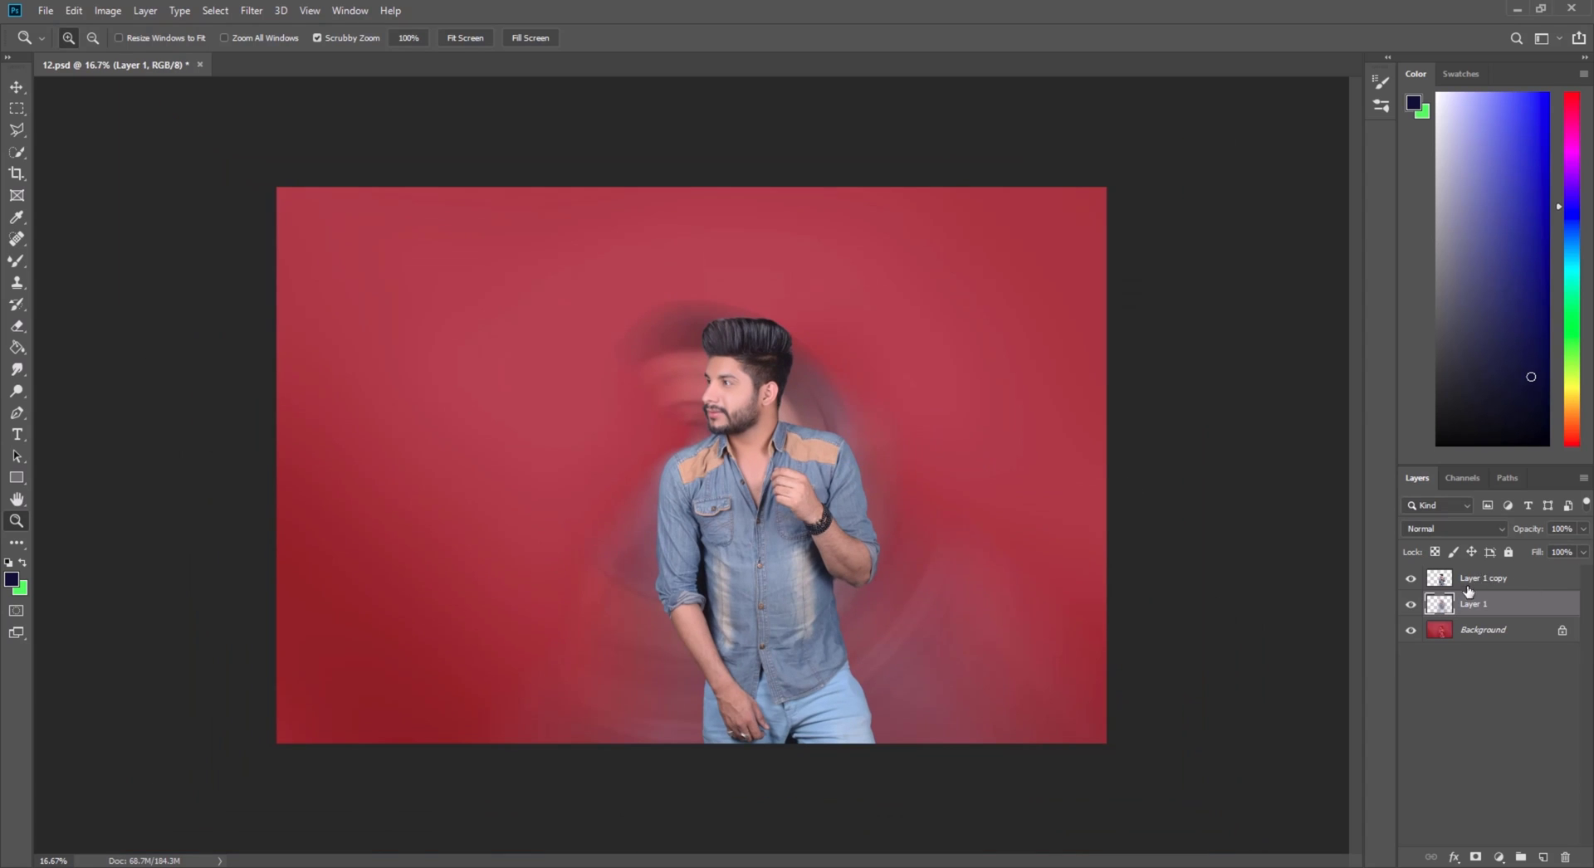
left_click(1411, 604)
left_click_drag(1442, 578, 1547, 770)
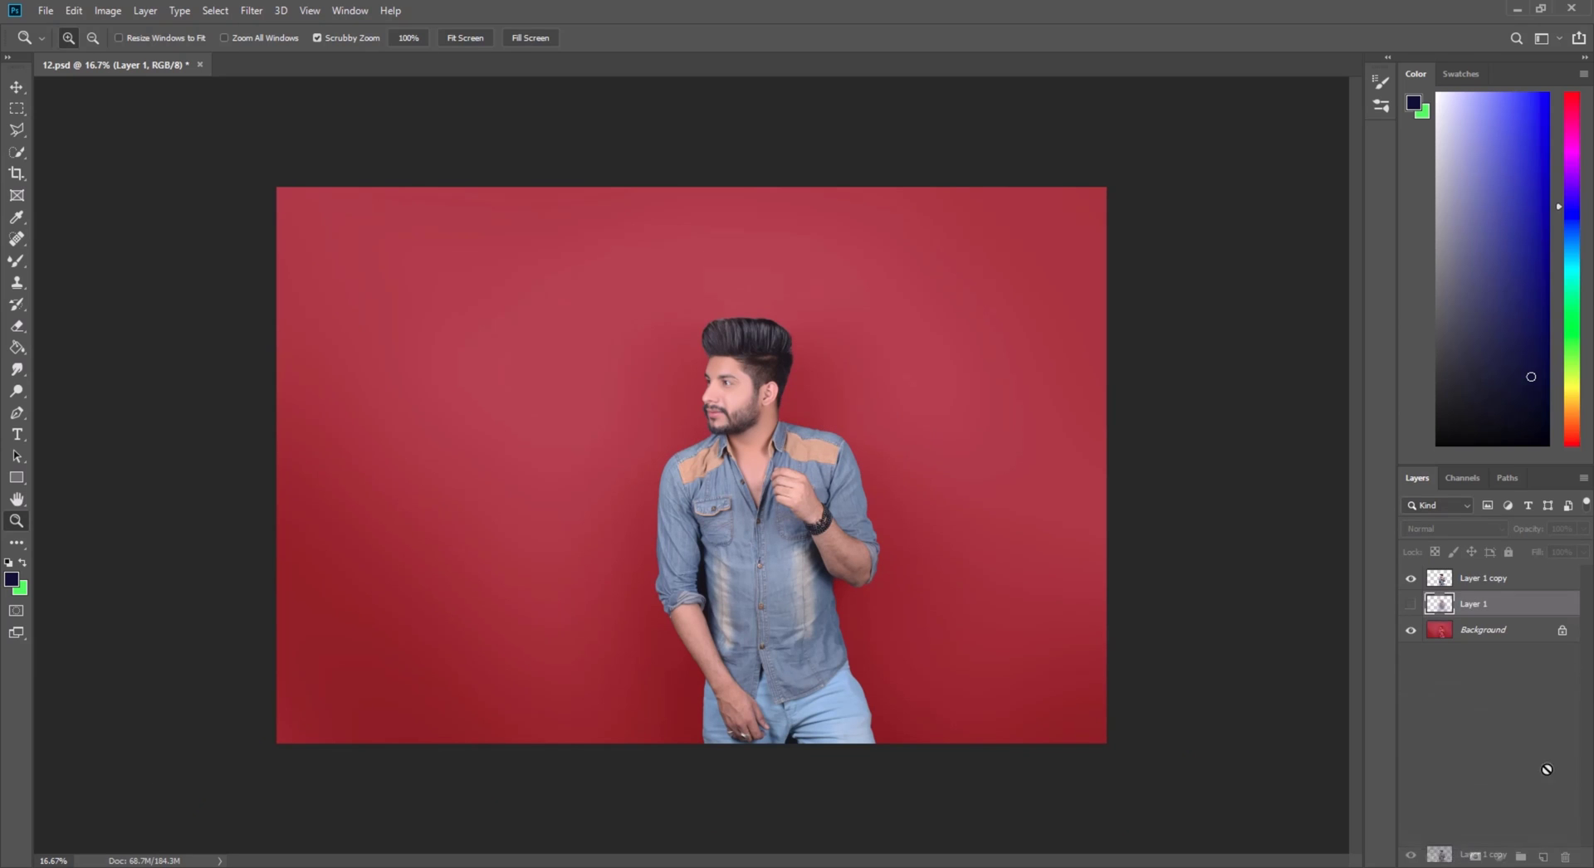
left_click_drag(1549, 855, 1544, 856)
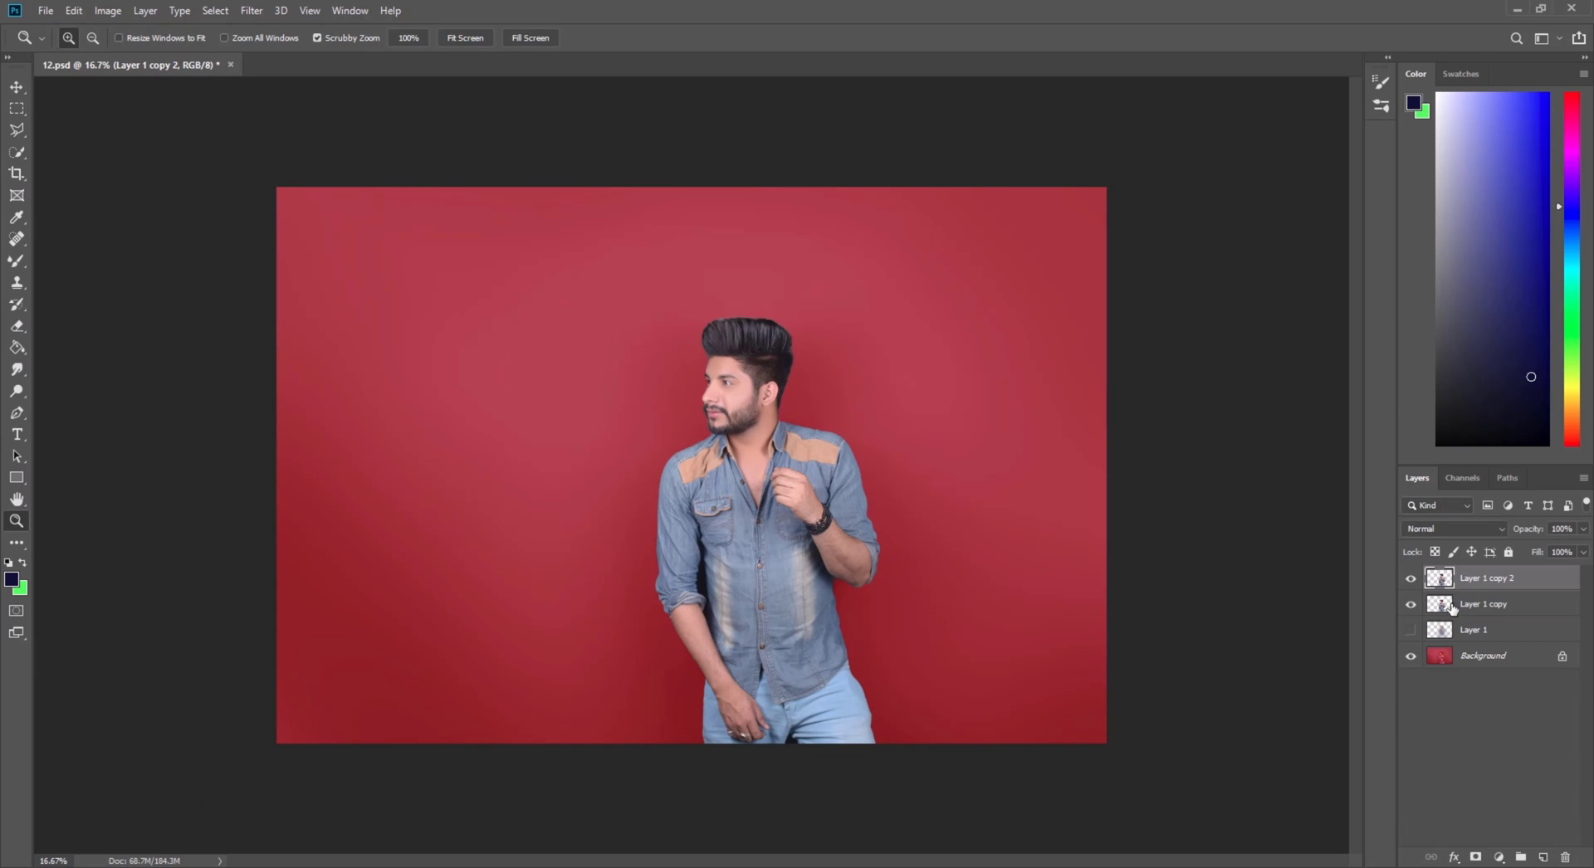
left_click(1452, 608)
left_click(251, 10)
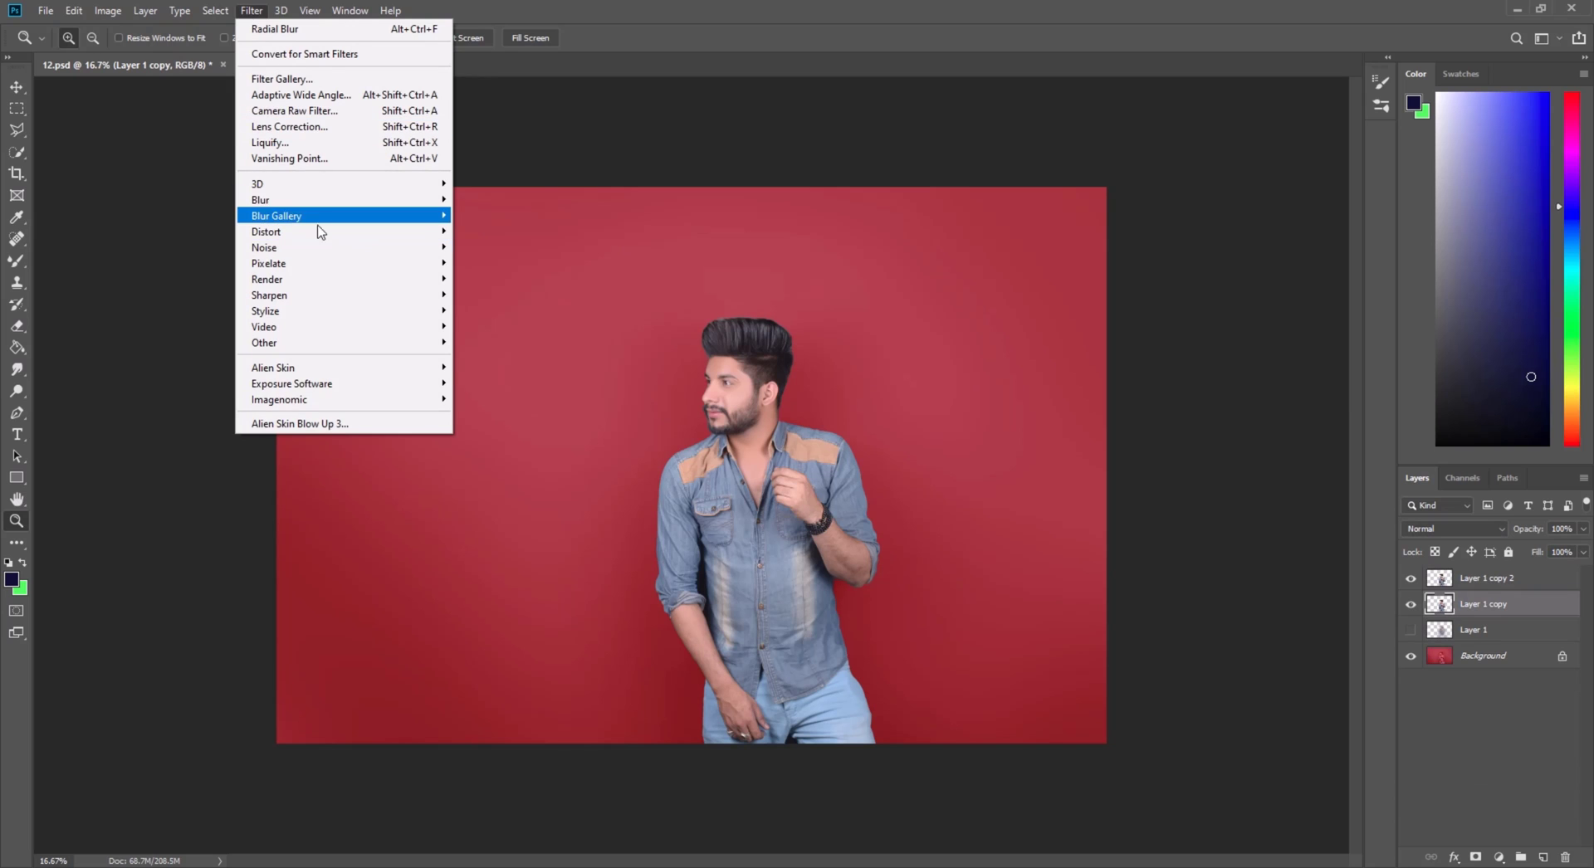
mouse_move(320, 203)
left_click(485, 328)
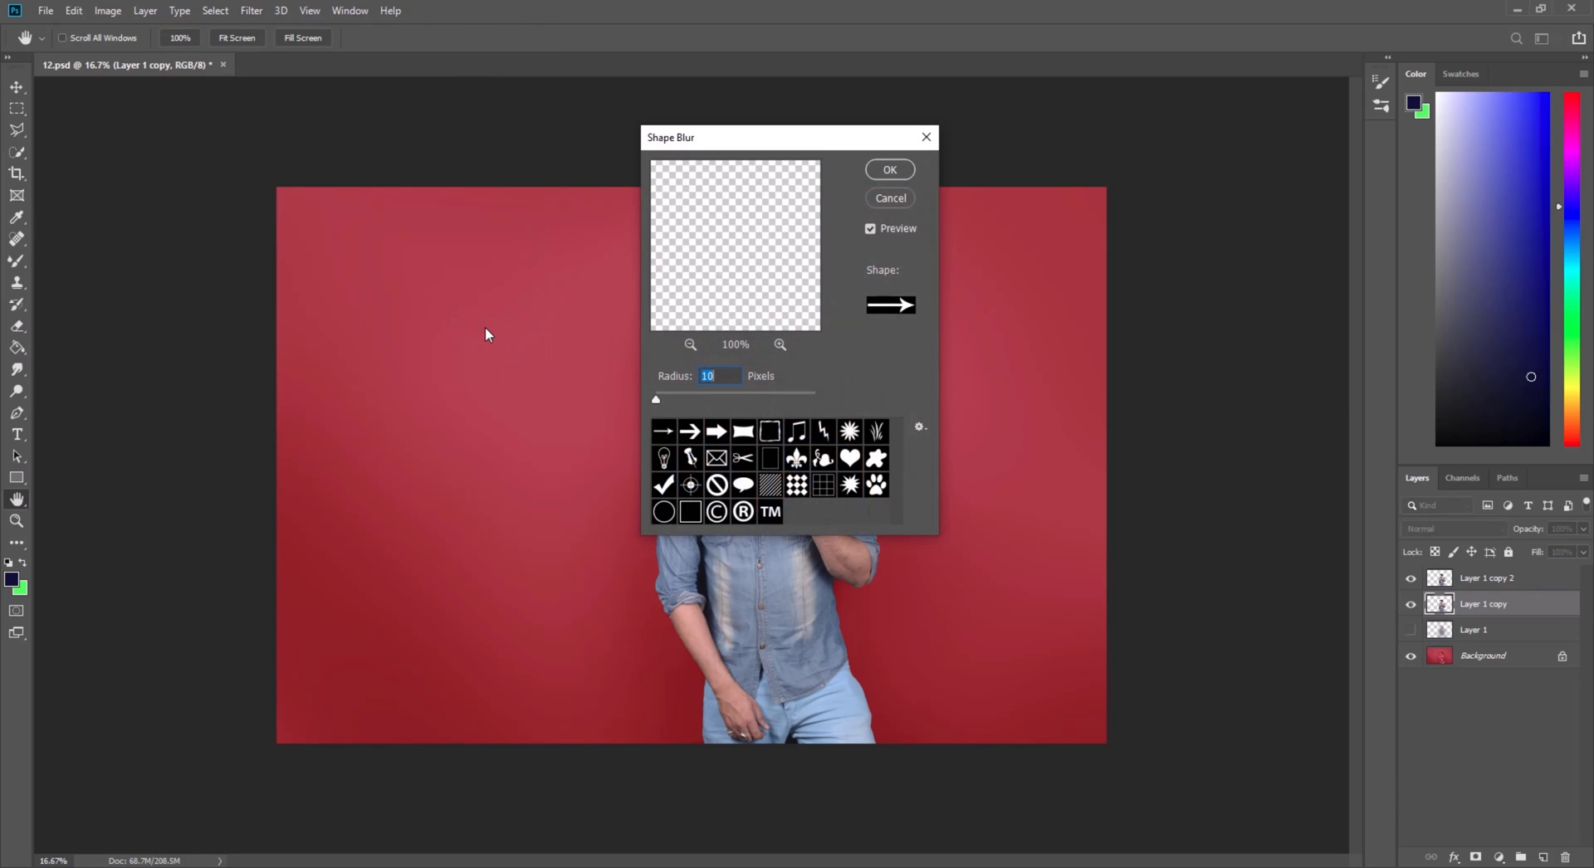
left_click(901, 201)
Apply Radial Blur to Layer 1 copy with amount 92, the Zoom method and Good quality
left_click(252, 10)
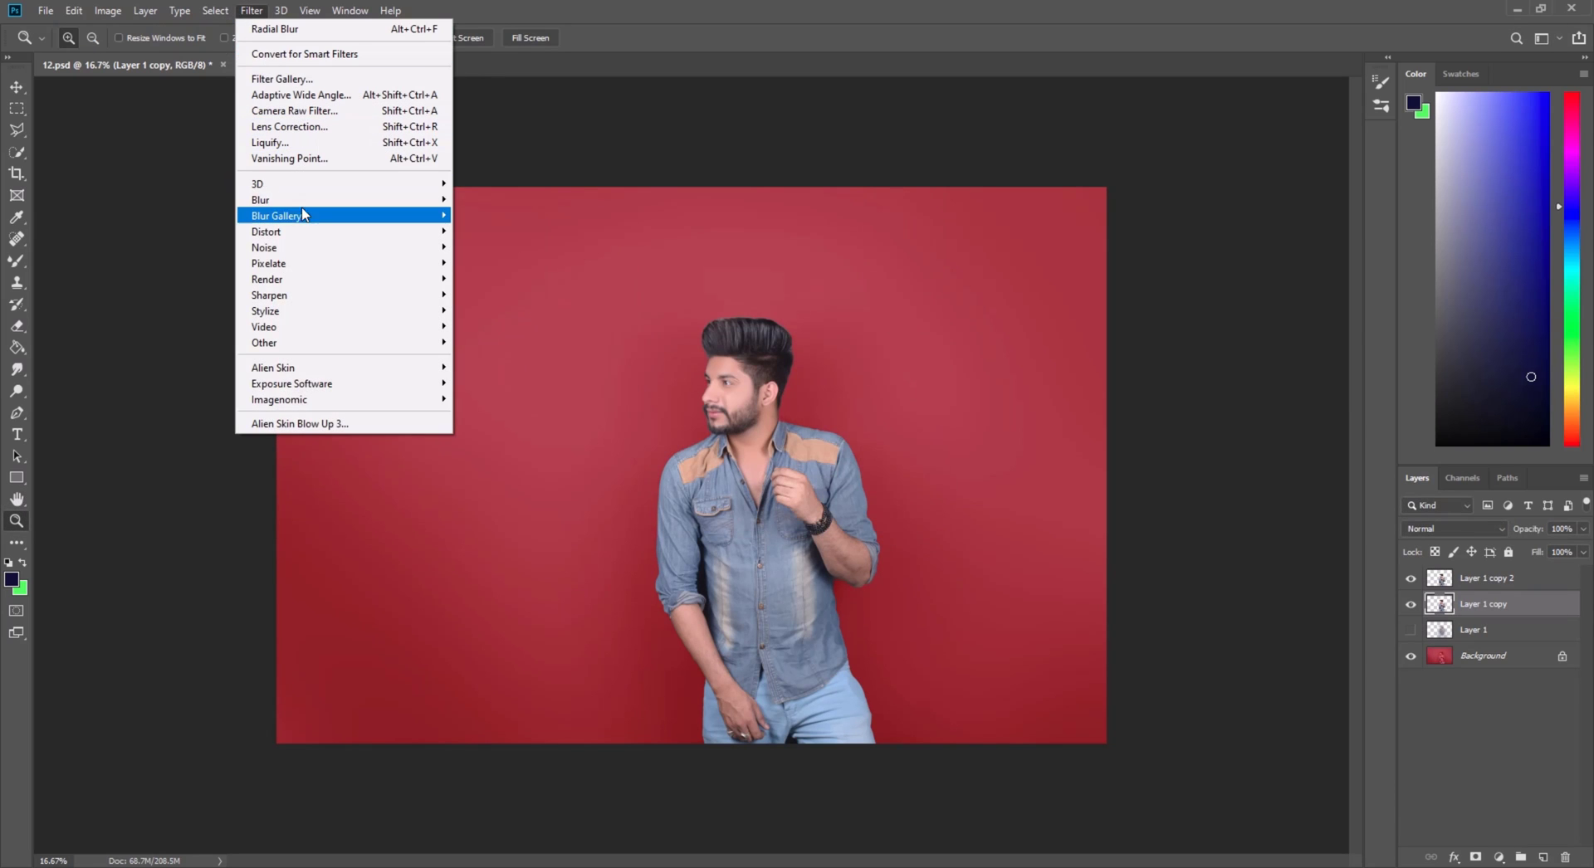
mouse_move(432, 202)
left_click(502, 309)
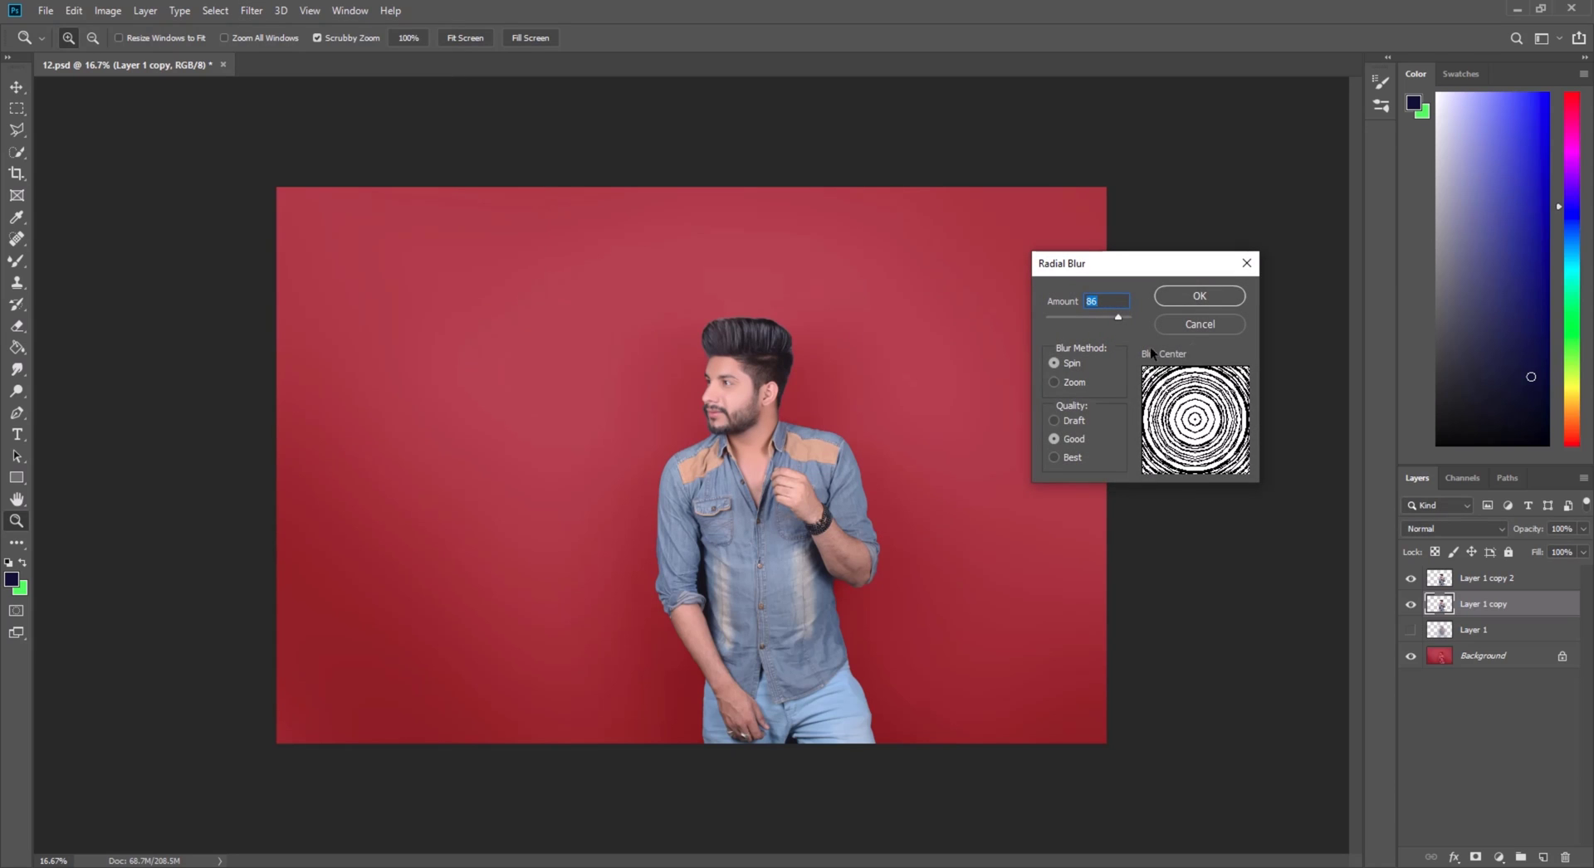
left_click(1053, 383)
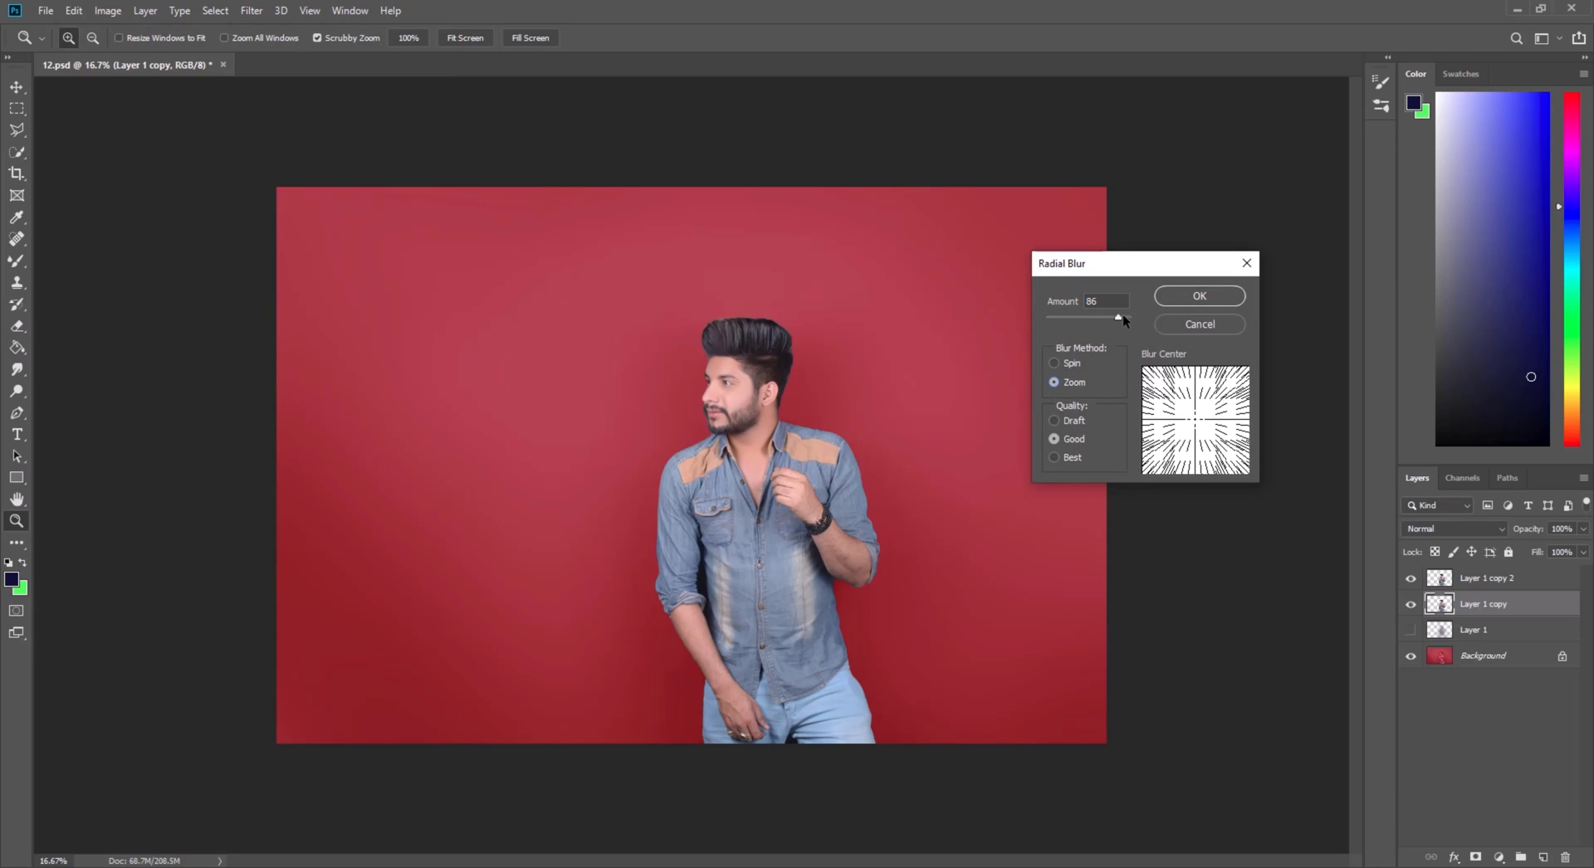
left_click_drag(1122, 316, 1124, 317)
left_click_drag(1158, 260, 1123, 250)
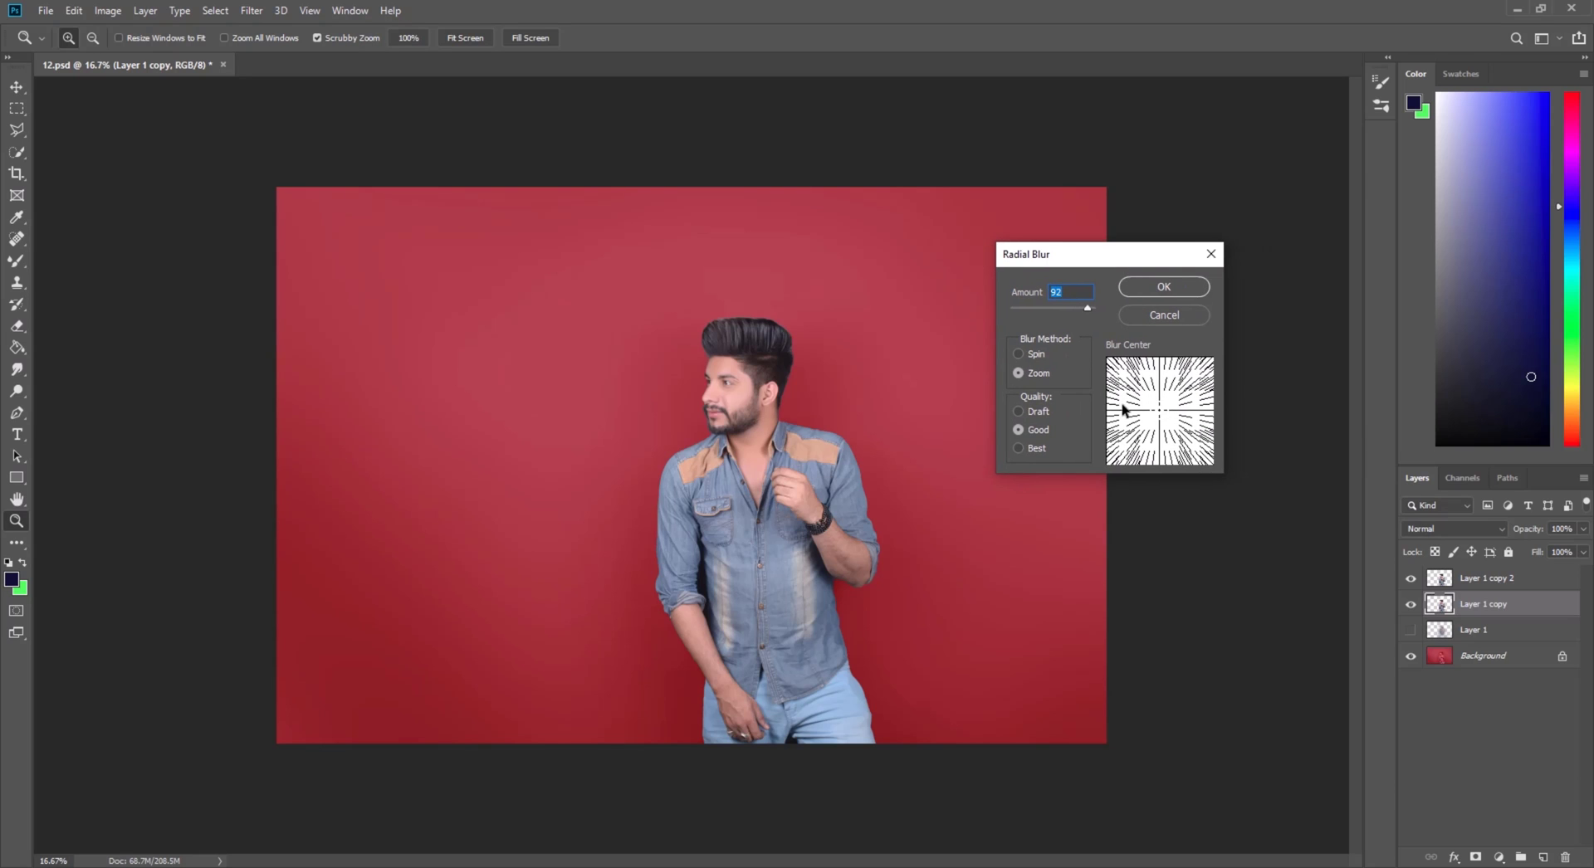
left_click(1169, 279)
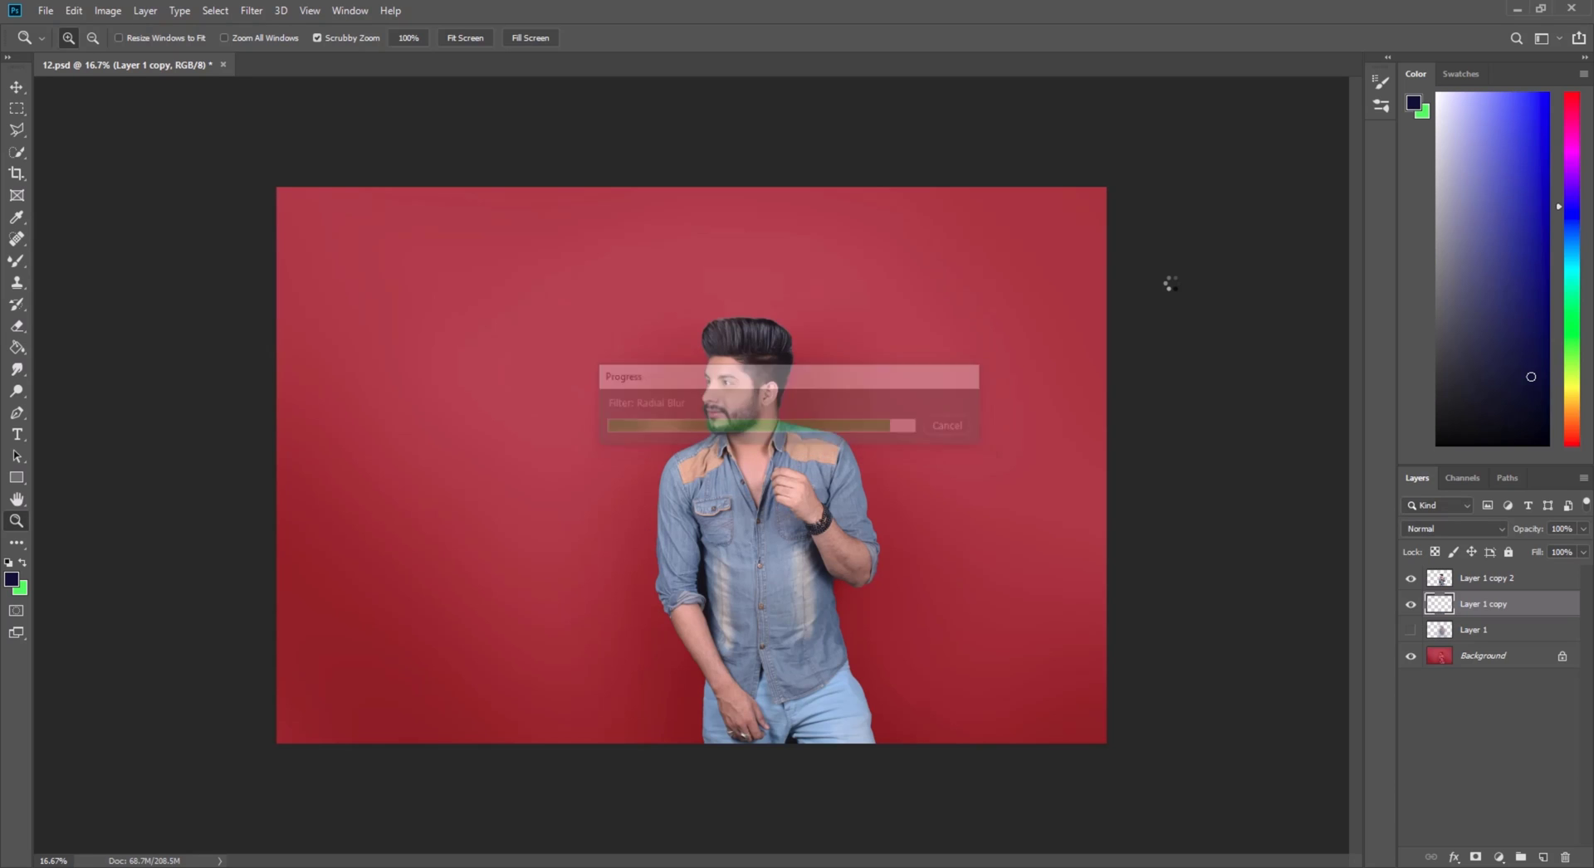
Enlarge the zoom-blurred Layer 1 copy to about 172% and position it behind the man, with blur spreading on both sides
left_click(791, 301)
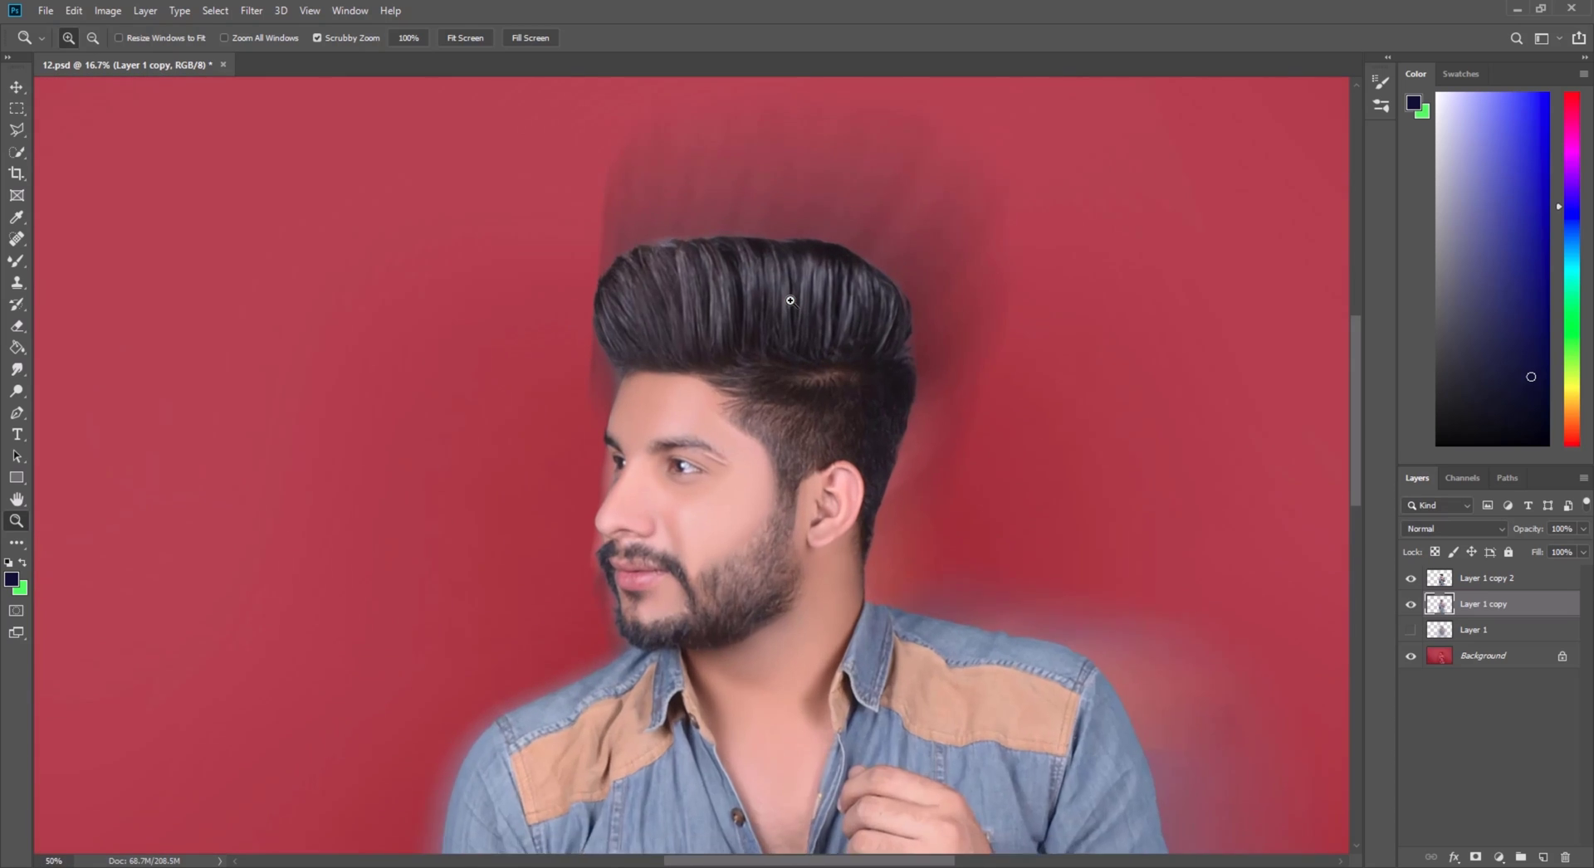
left_click(803, 173)
left_click(1057, 488, "alt")
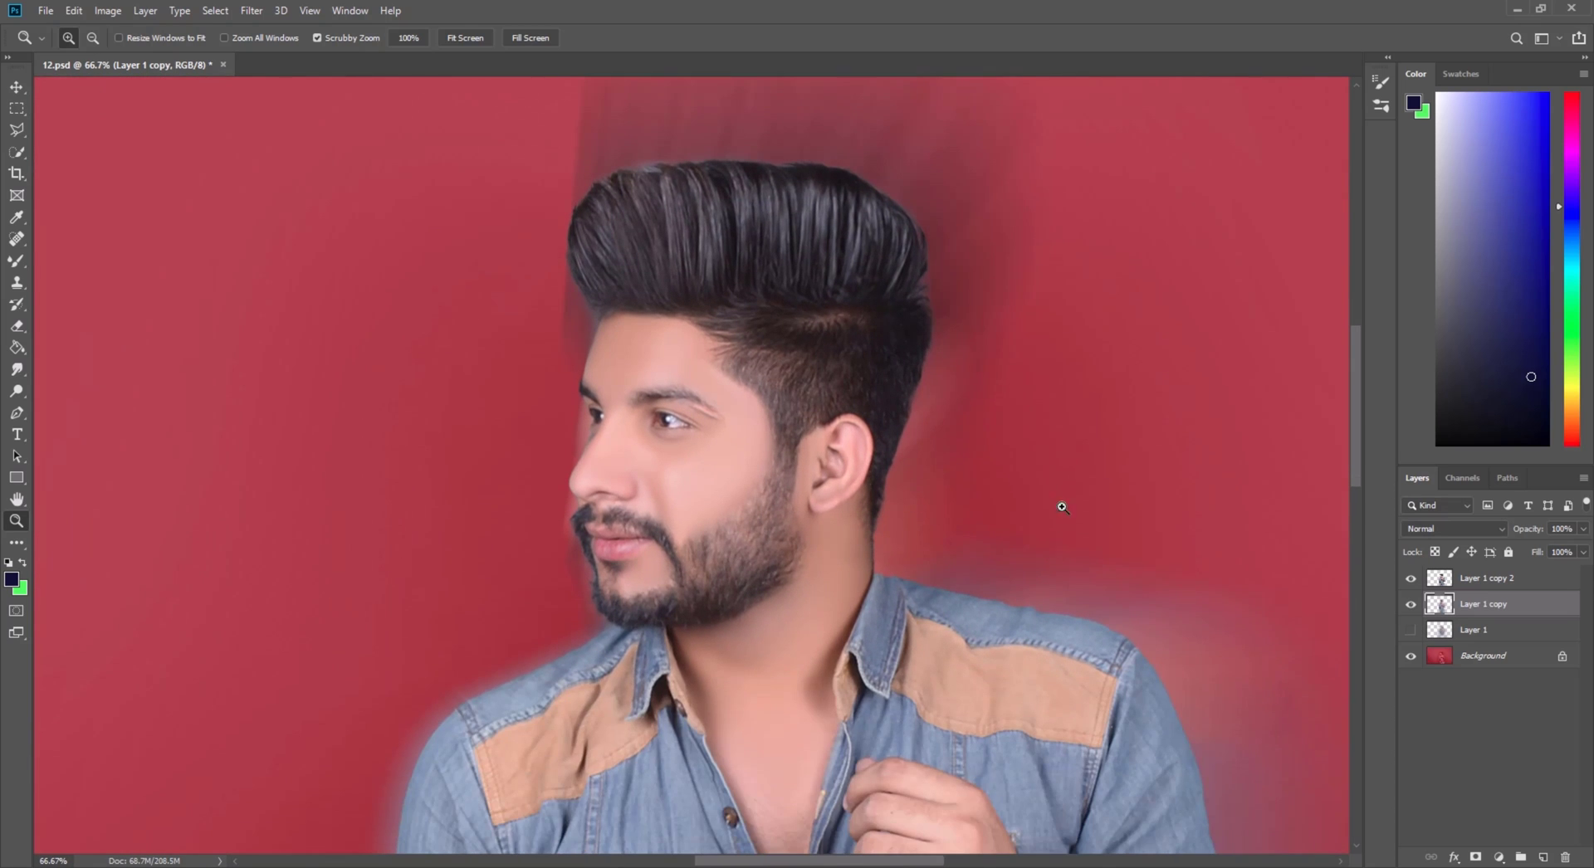
right_click(1055, 458)
left_click(1079, 475)
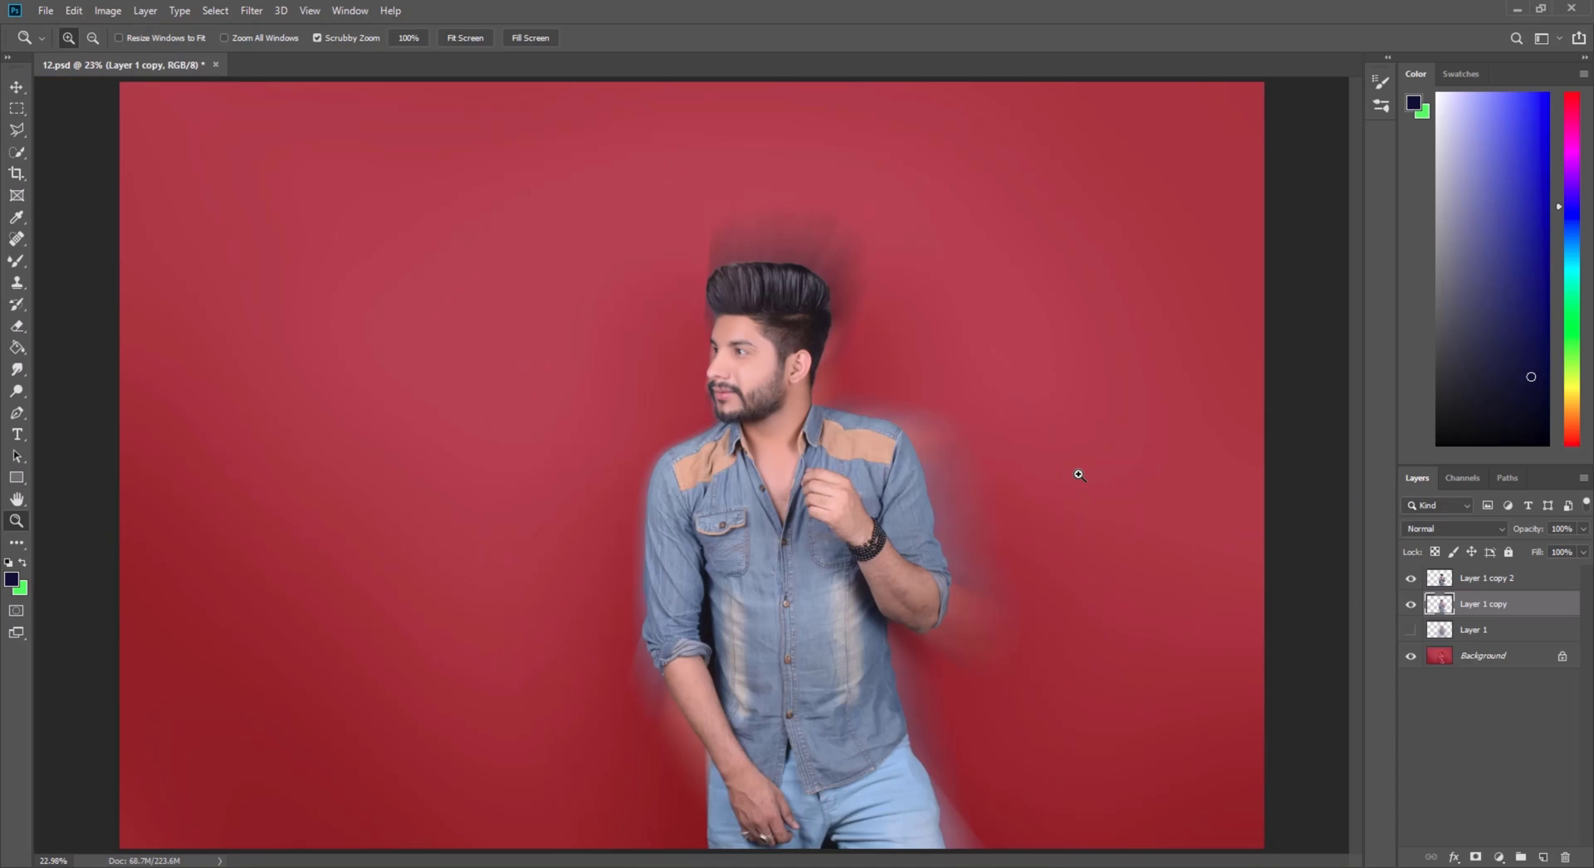
left_click(17, 86)
left_click_drag(1043, 538, 1317, 523)
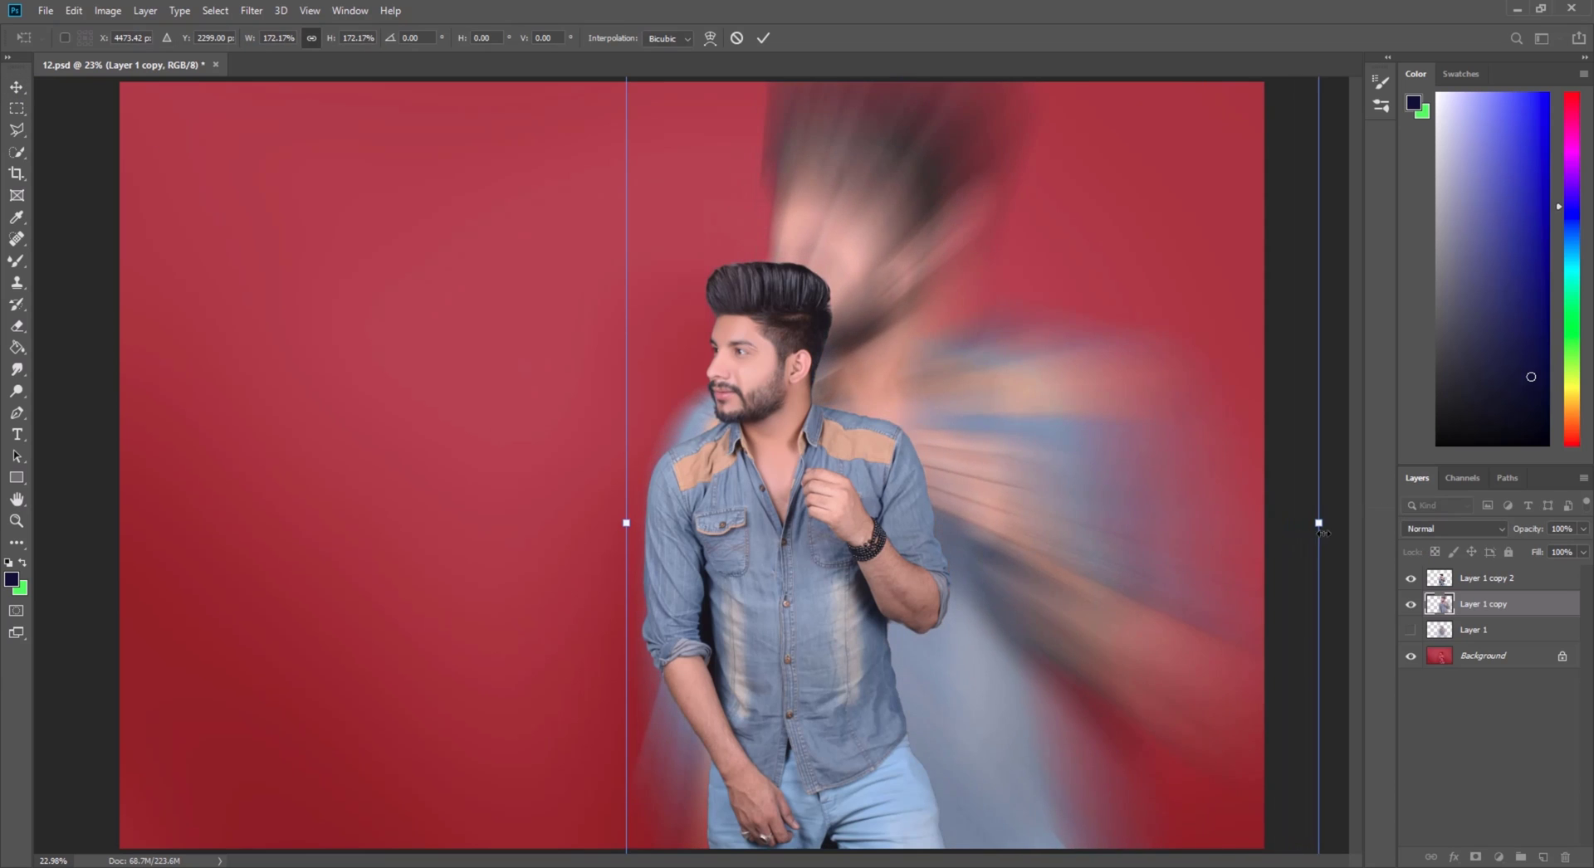
left_click_drag(1118, 523, 1036, 535)
left_click(763, 37)
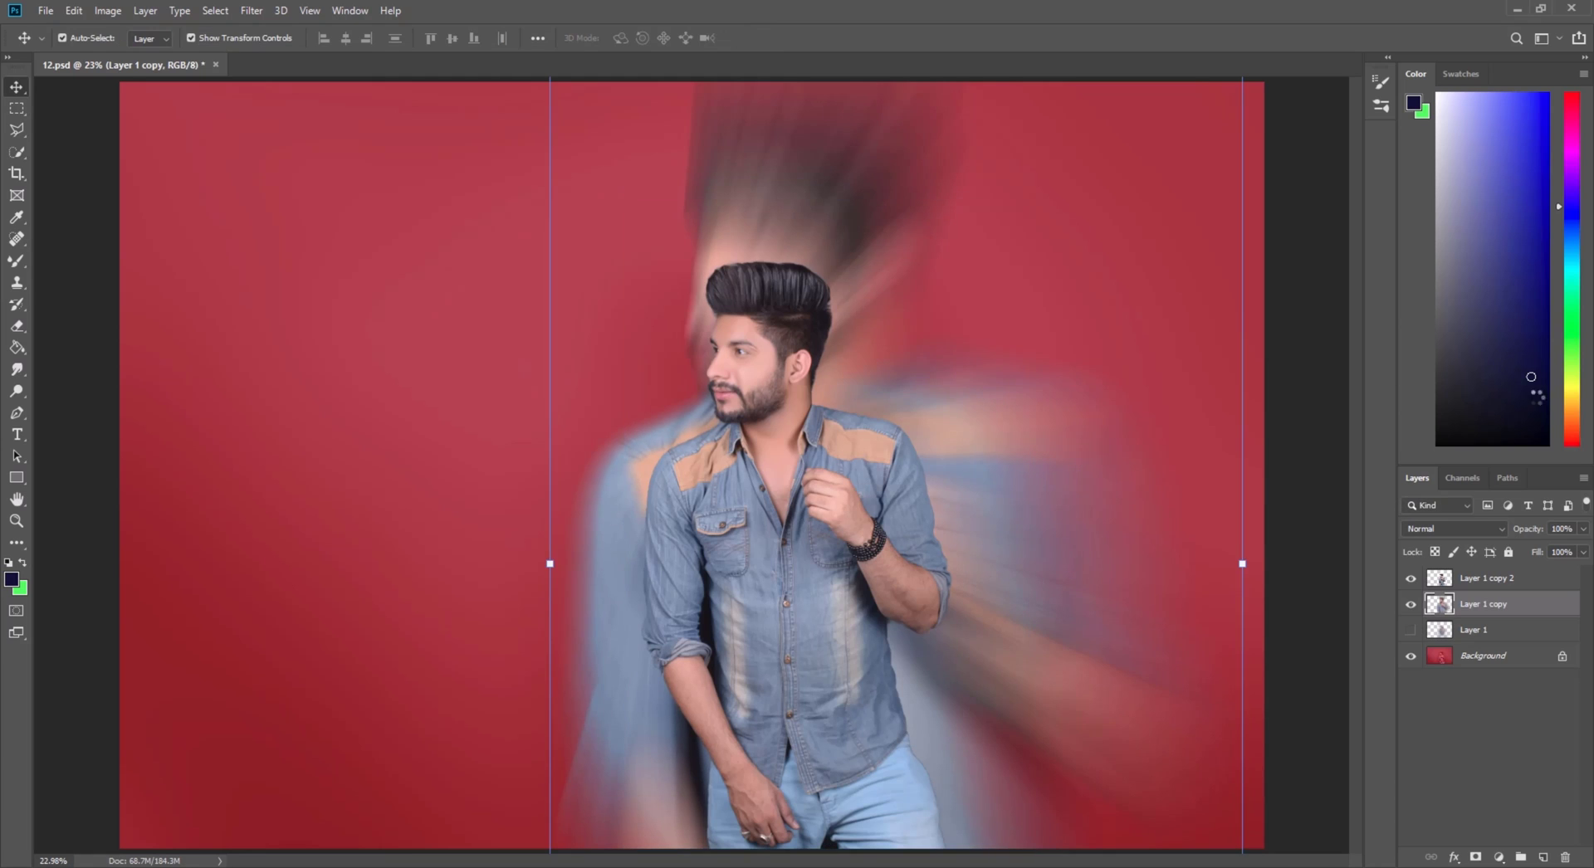
Lower the opacity of Layer 1 copy to 72%
left_click(1583, 529)
left_click_drag(1582, 548, 1557, 554)
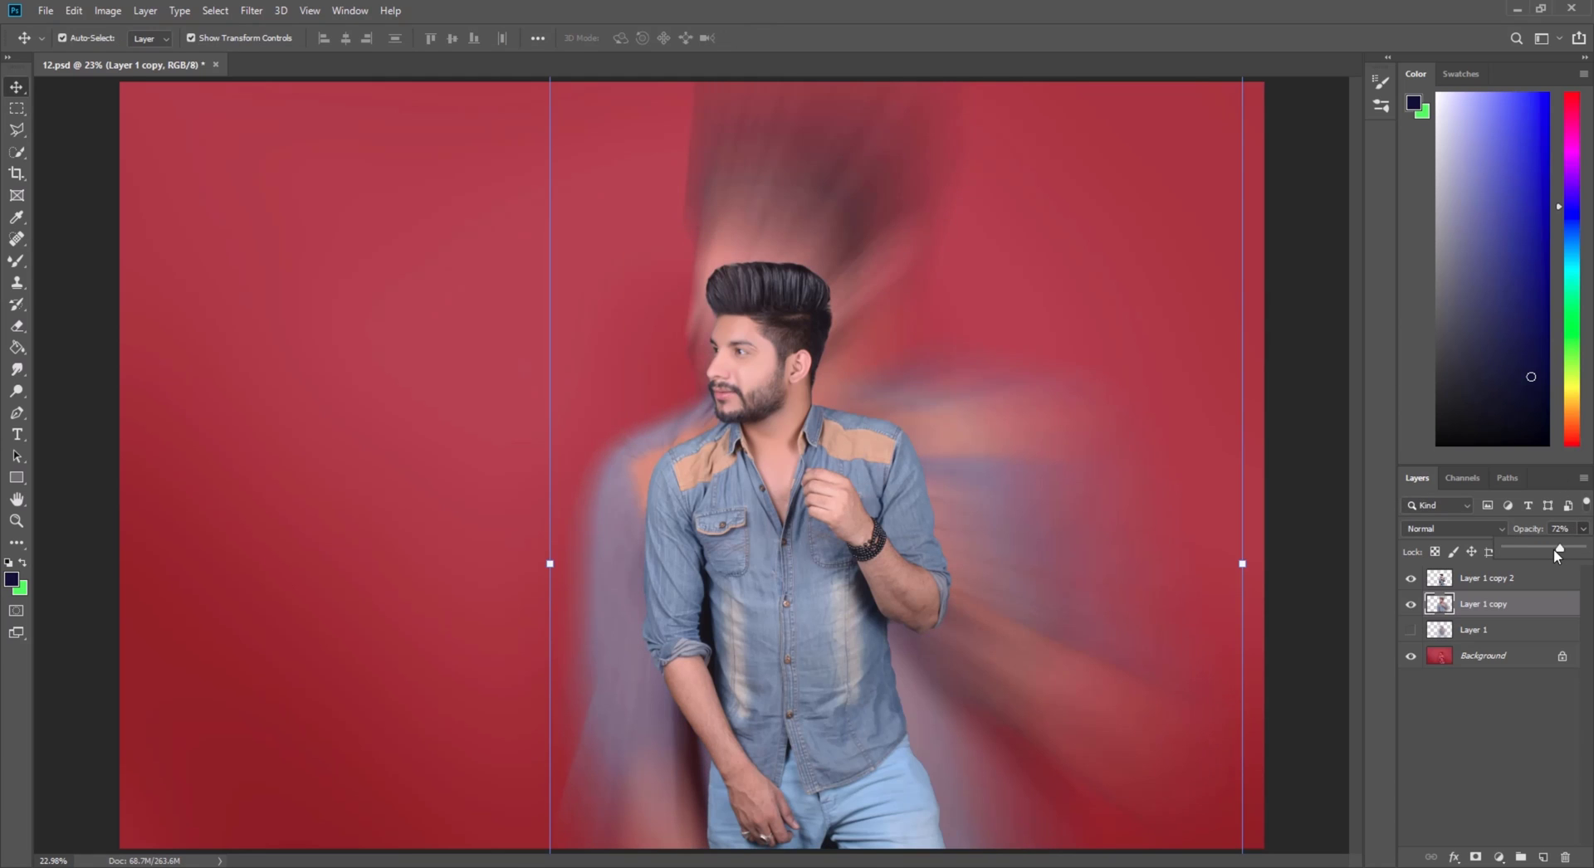
right_click(1044, 342)
left_click(13, 519)
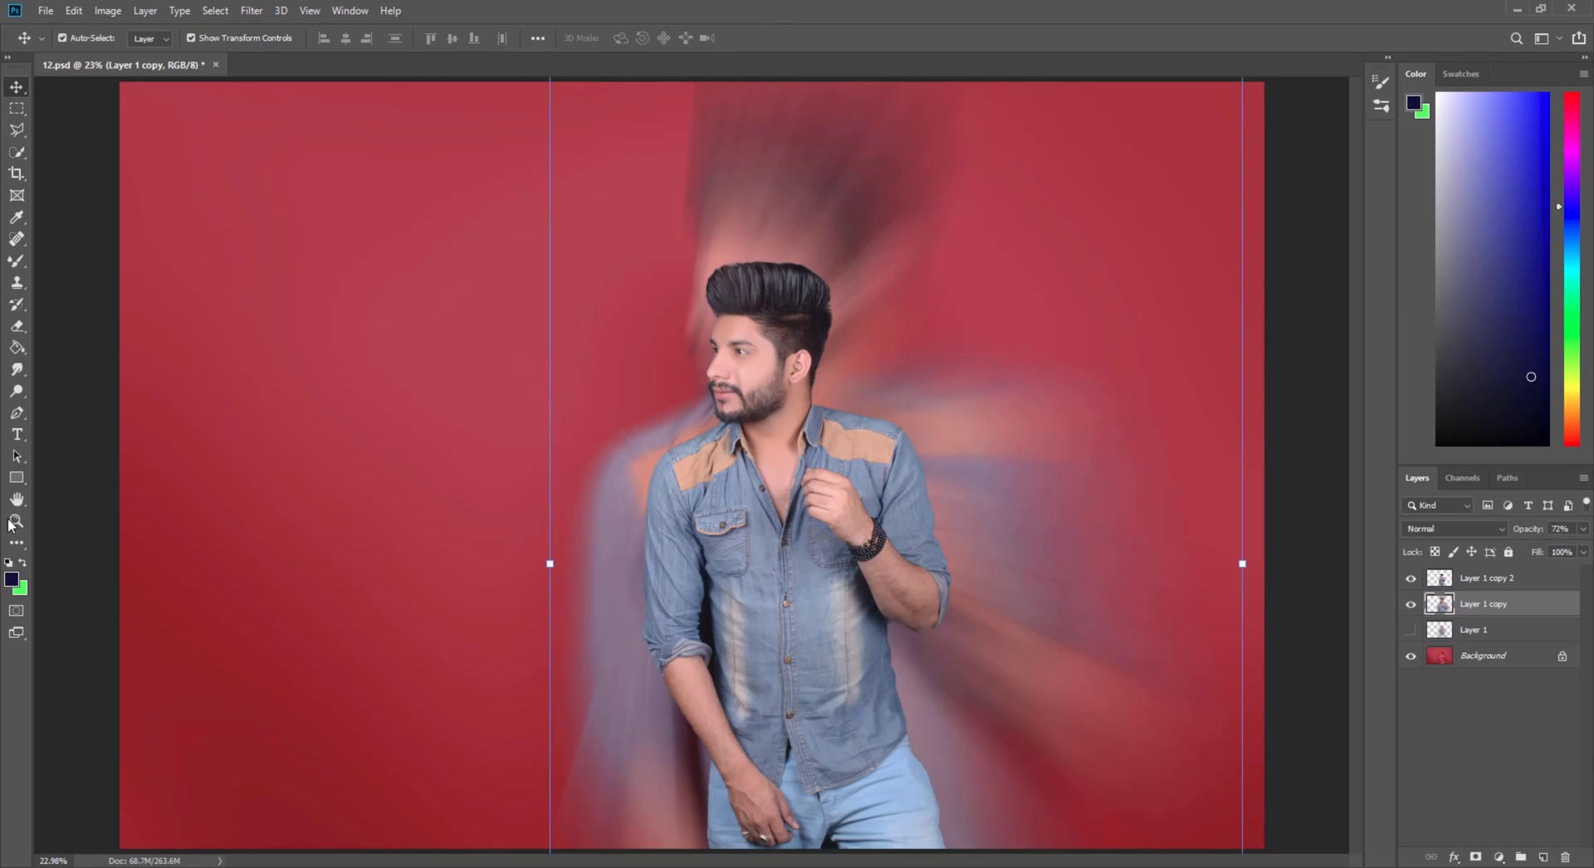
right_click(680, 377)
left_click(14, 520)
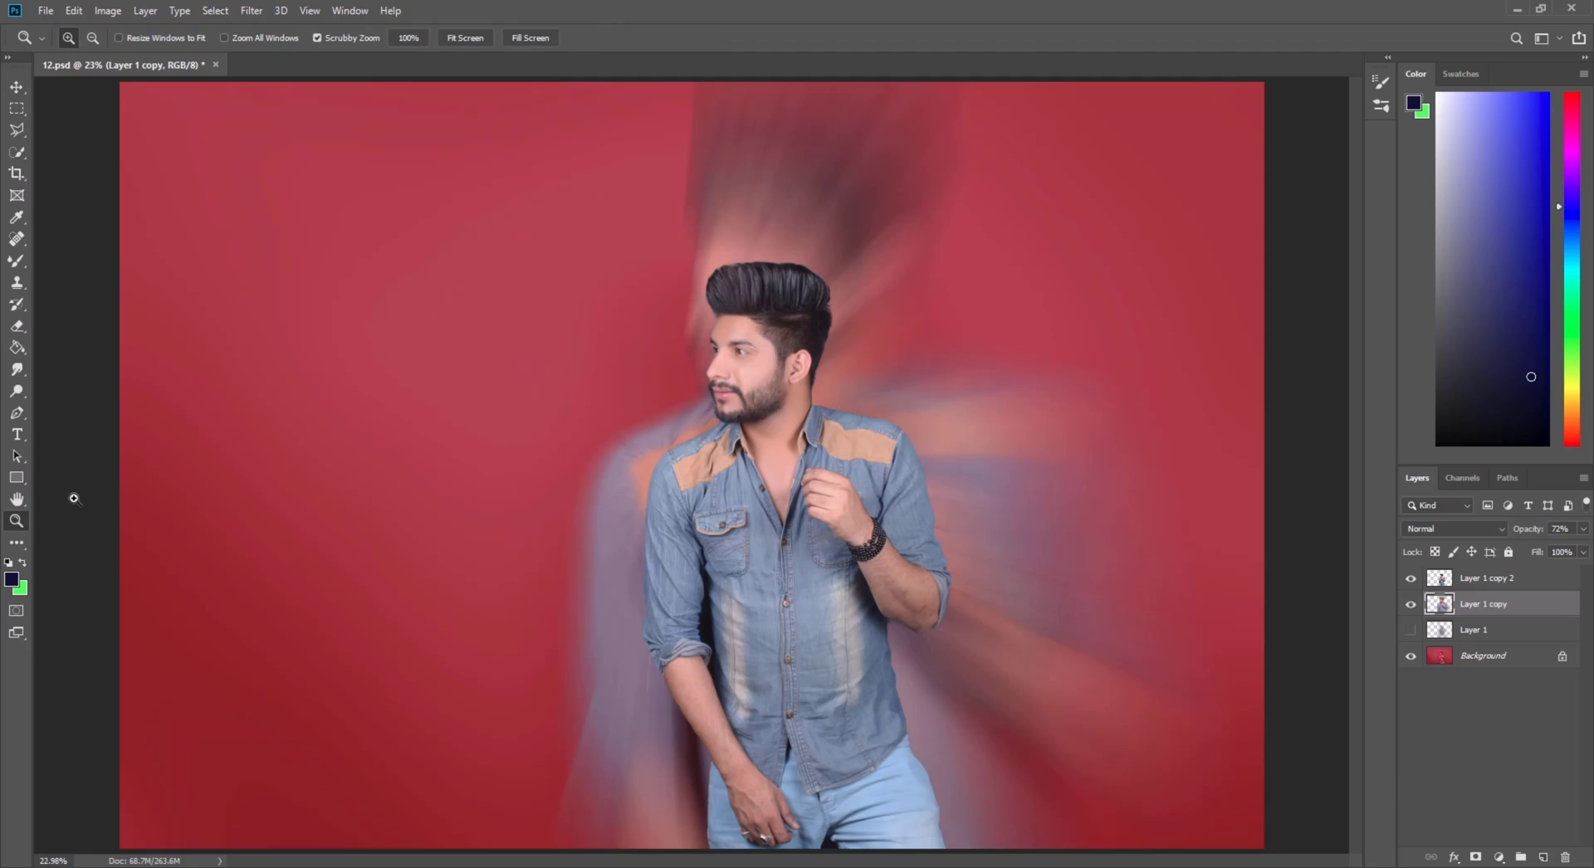
right_click(550, 359)
Show Layer 1 instead of Layer 1 copy, and enlarge the spin-blurred layer to about 127%, shifting it behind the man
left_click(1411, 631)
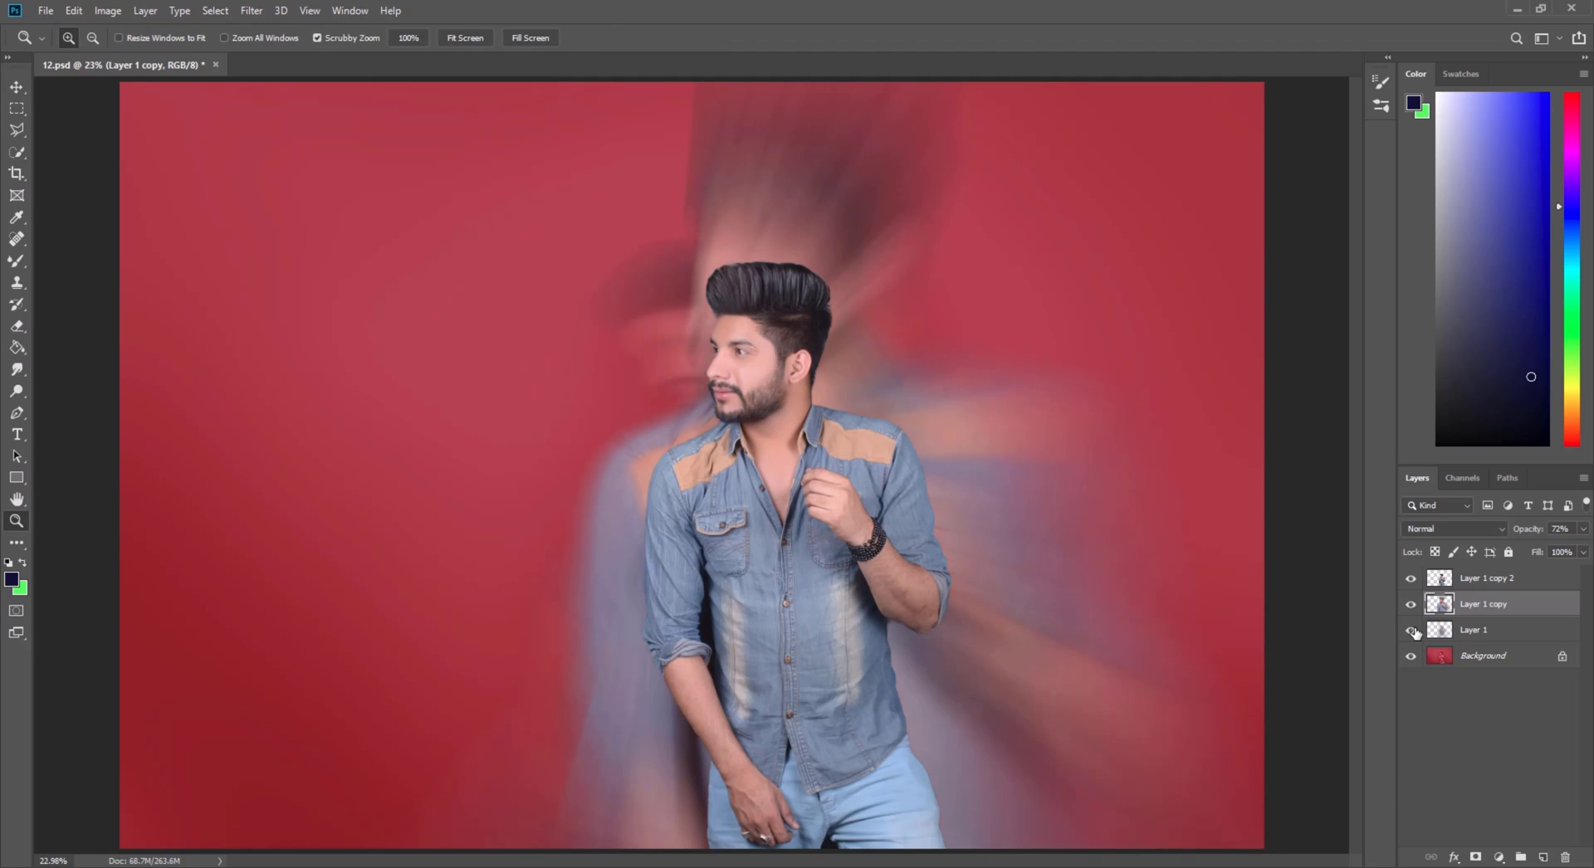
left_click(1412, 607)
key("v")
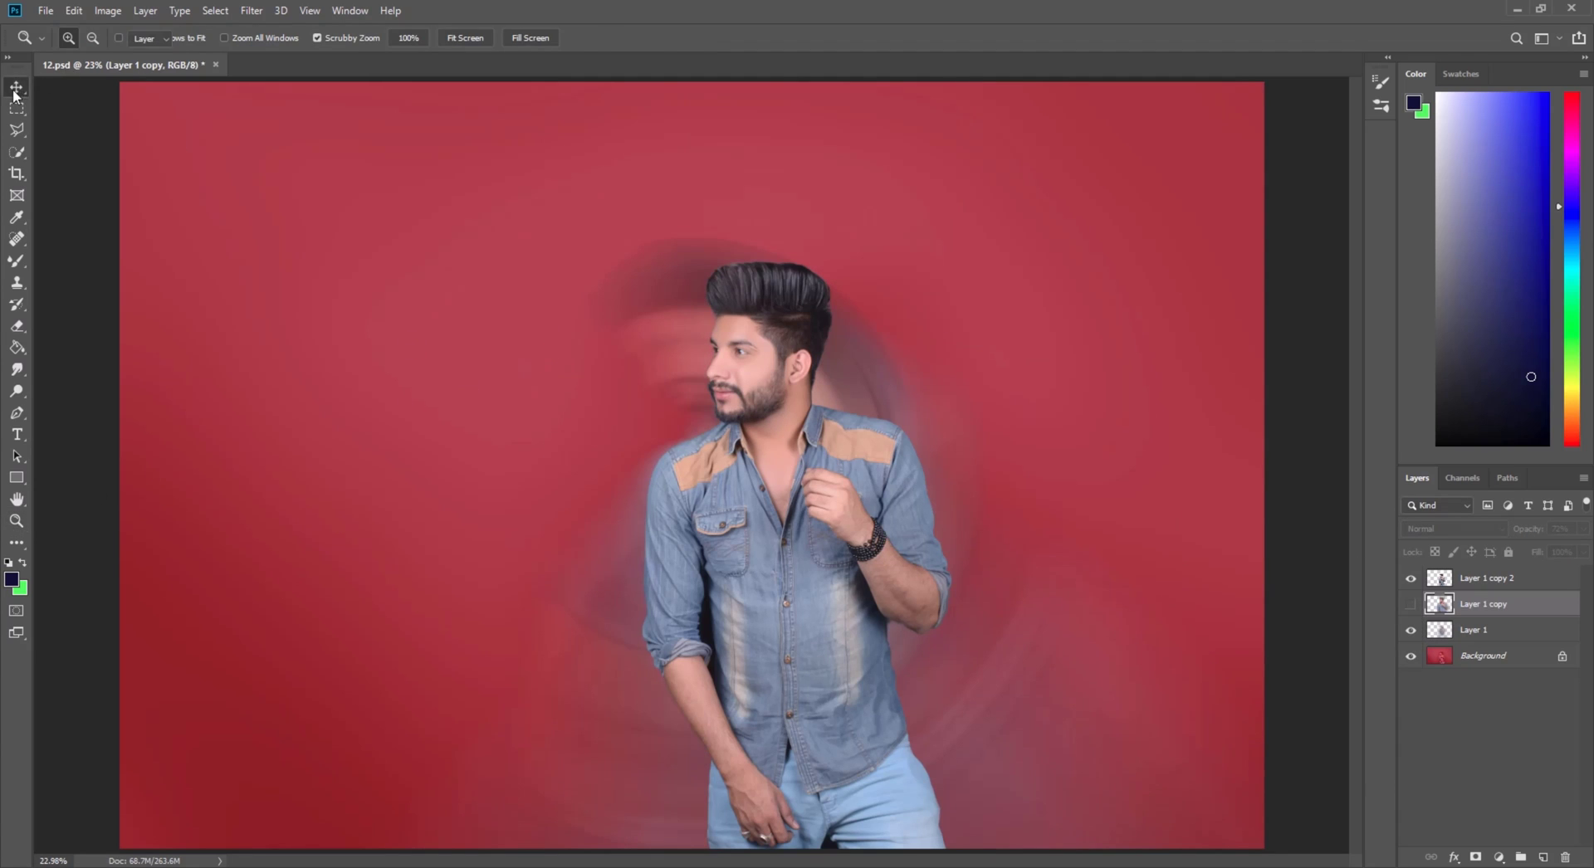
left_click(873, 385)
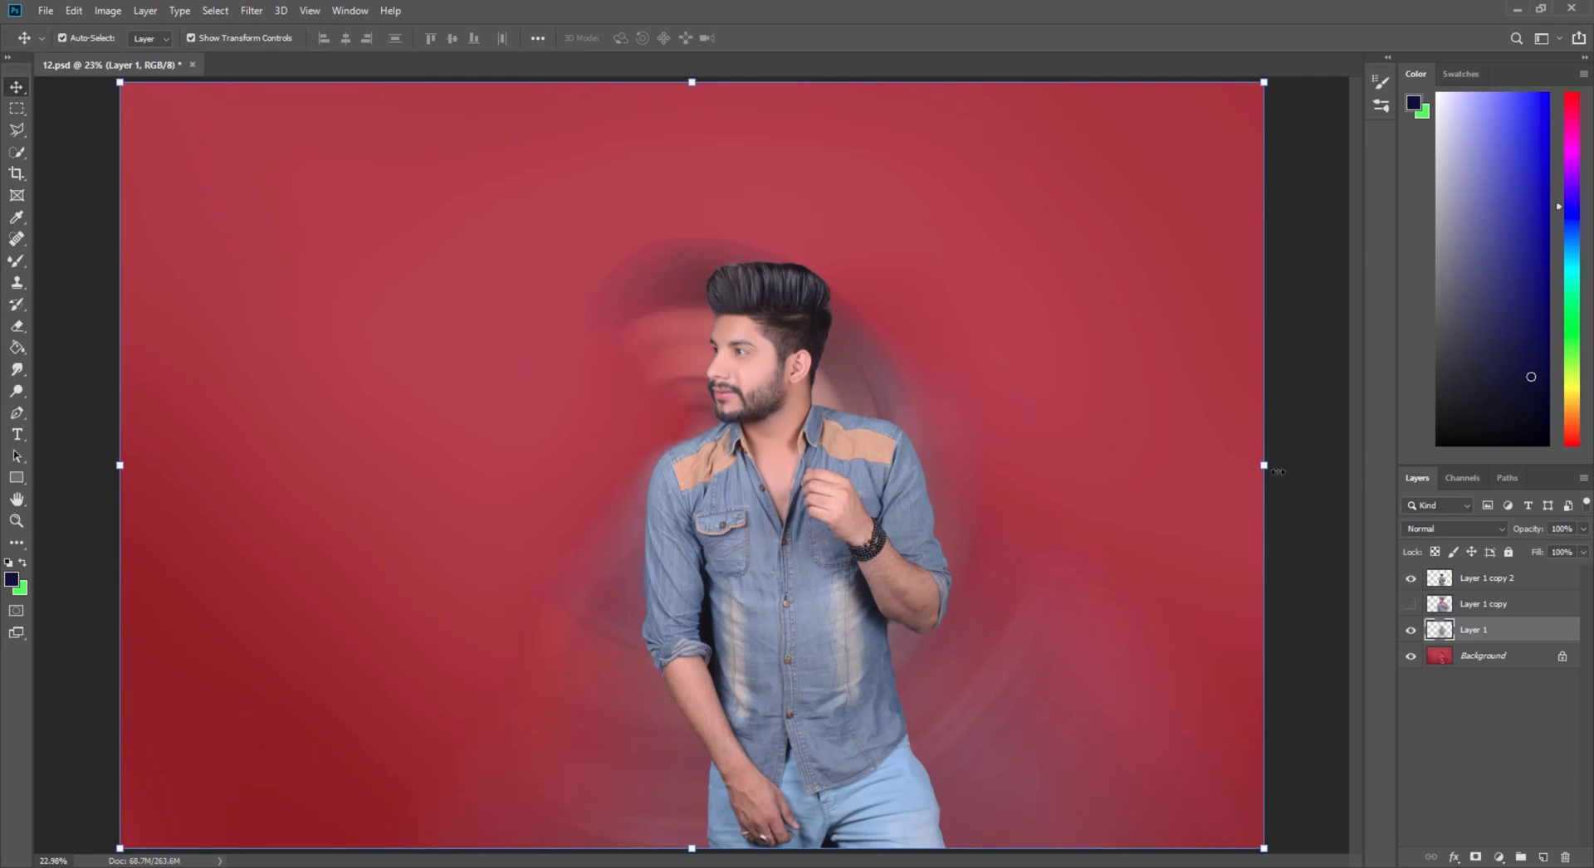
left_click_drag(1278, 471, 1590, 465)
left_click_drag(939, 443, 845, 461)
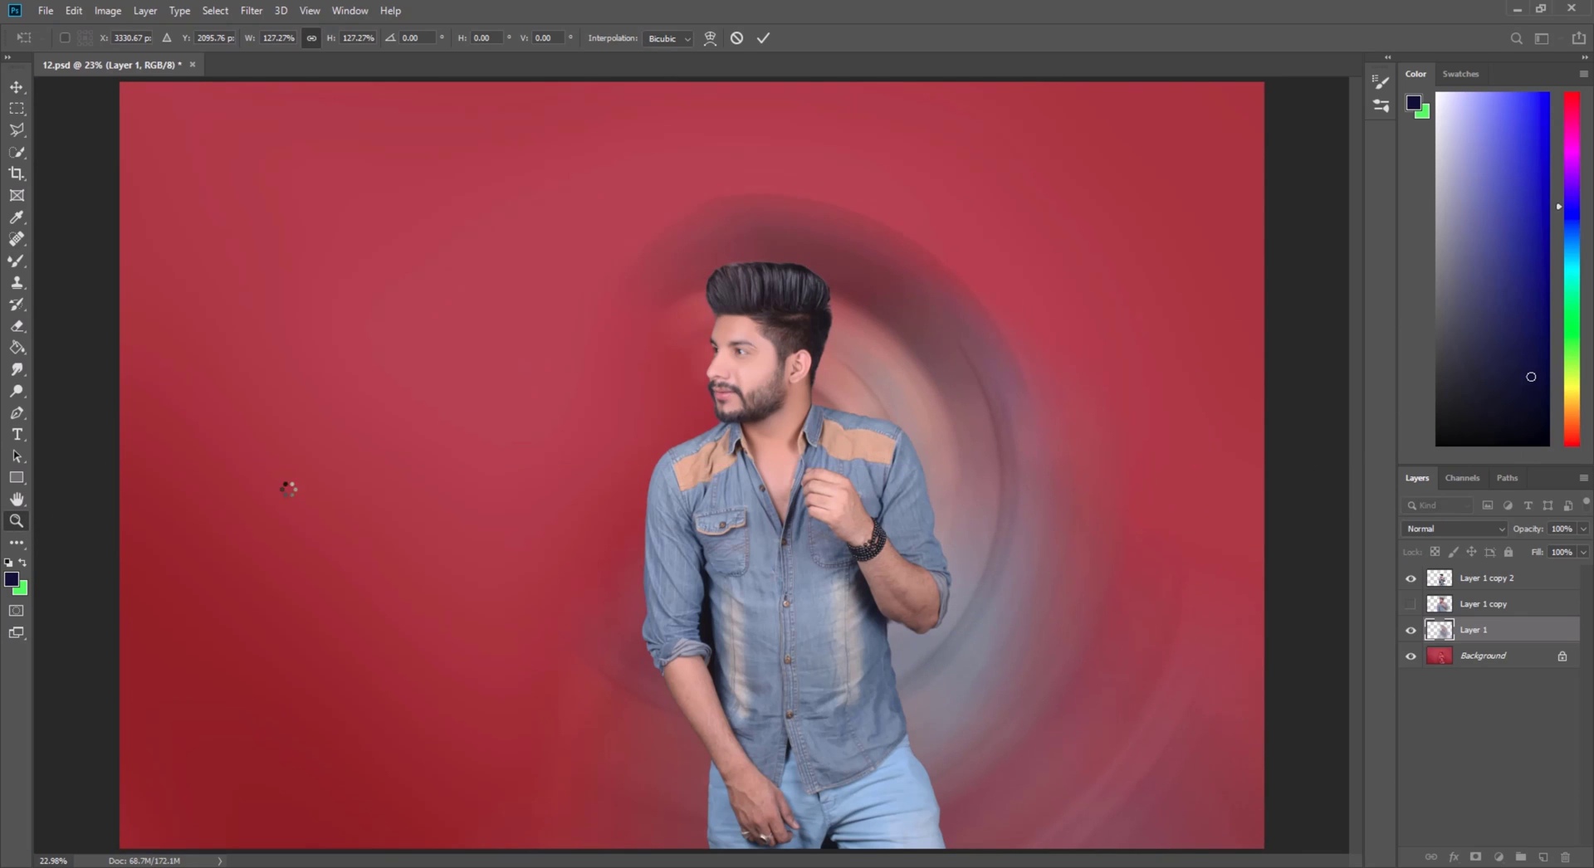
key("Return")
key("z")
right_click(581, 435)
left_click(628, 540)
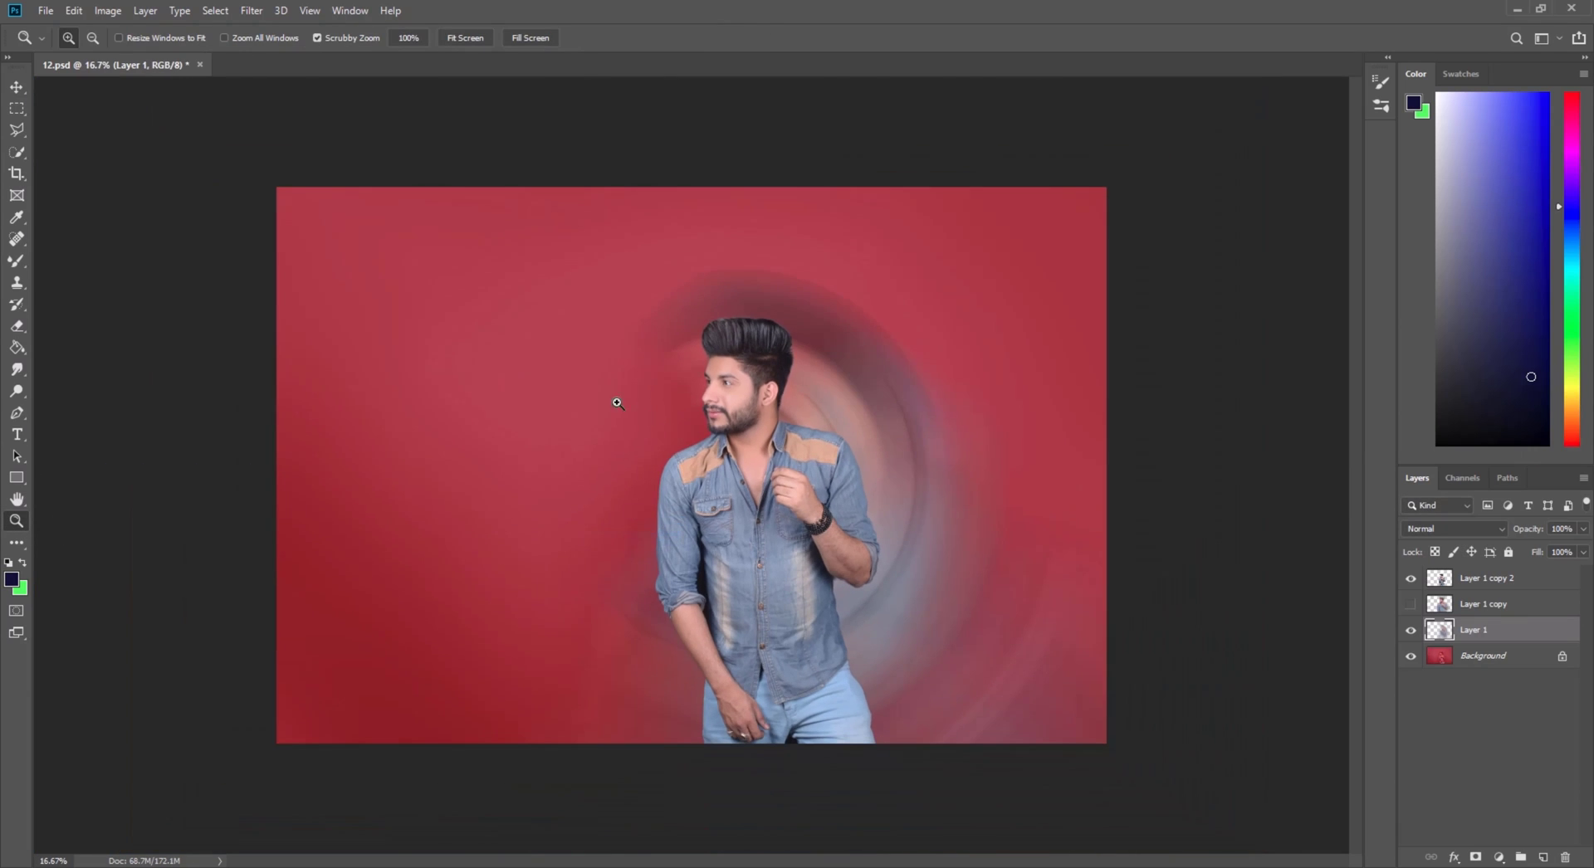
Scale Layer 1 up by about another 124% and shift it right so the swirl arcs widely around the man
left_click(20, 88)
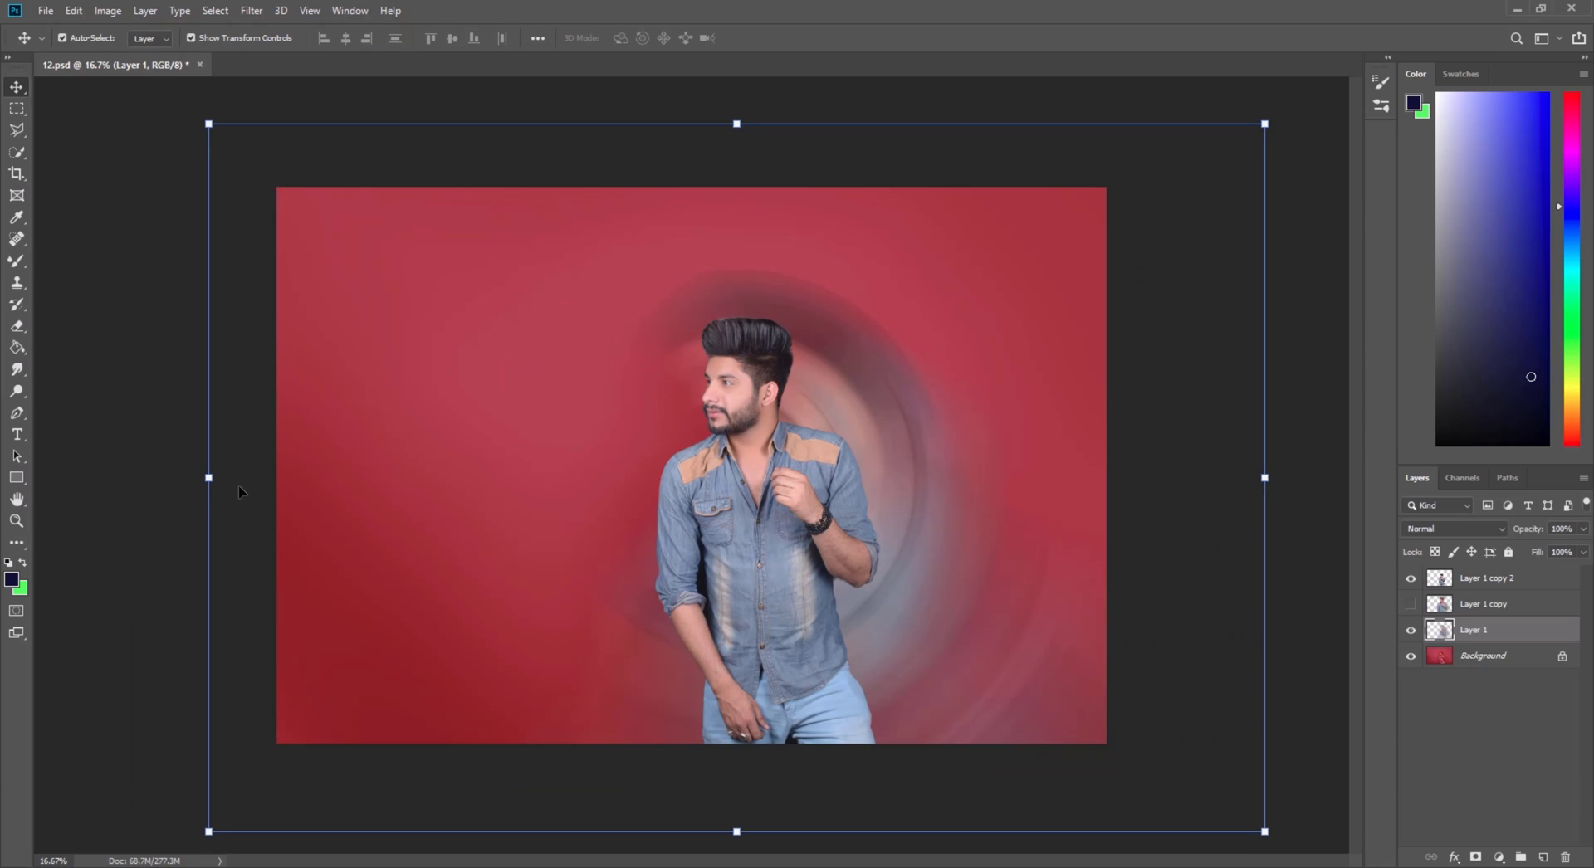
left_click_drag(207, 479, 0, 482)
left_click_drag(592, 521, 728, 527)
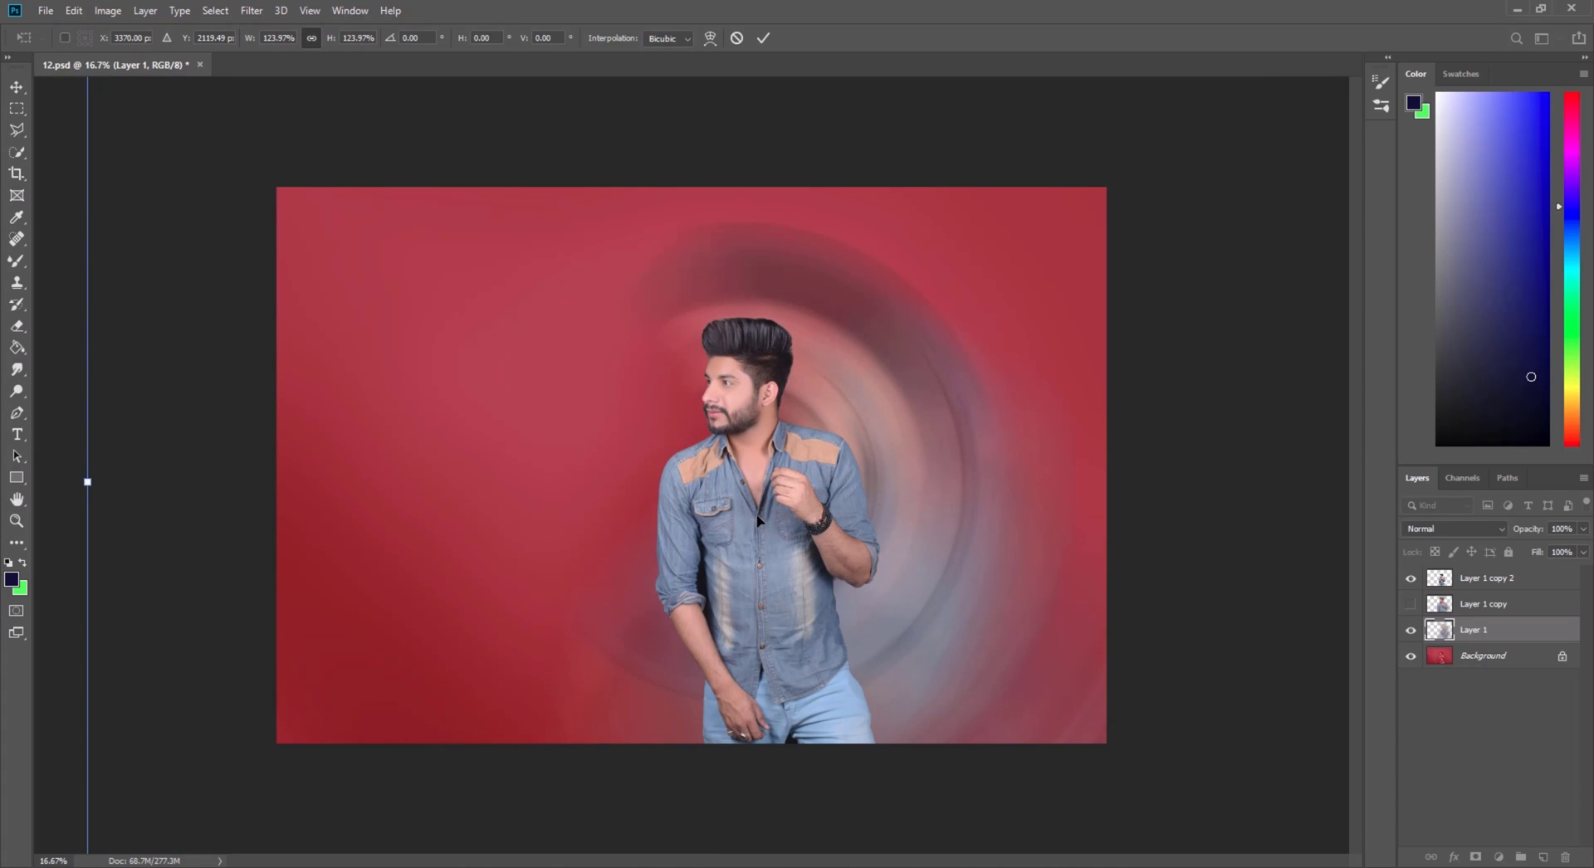
left_click(16, 521)
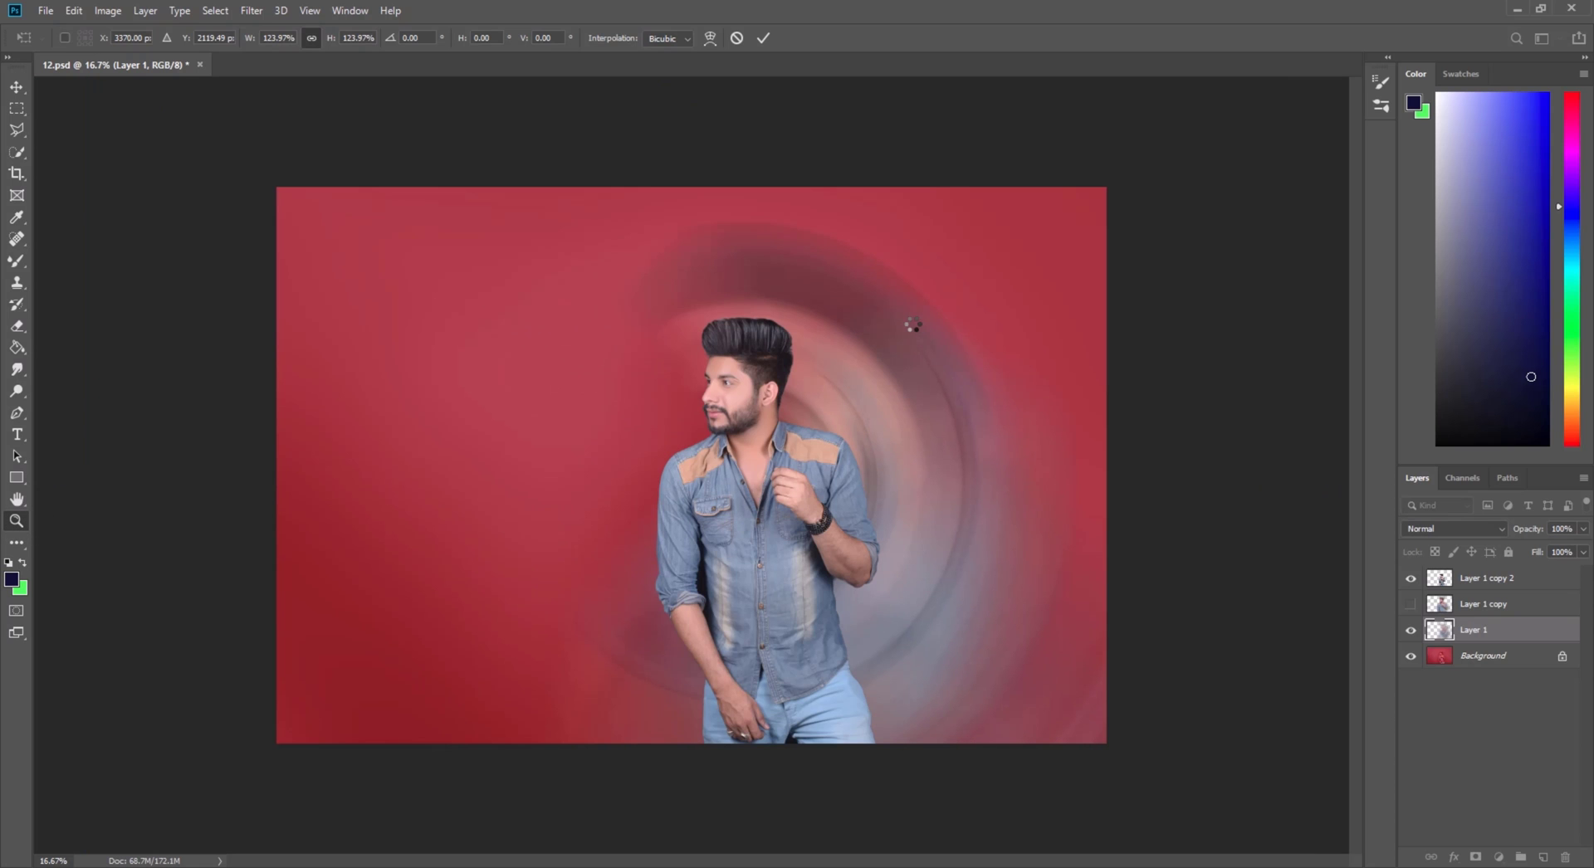
left_click(840, 313)
left_click(829, 311)
left_click(830, 310)
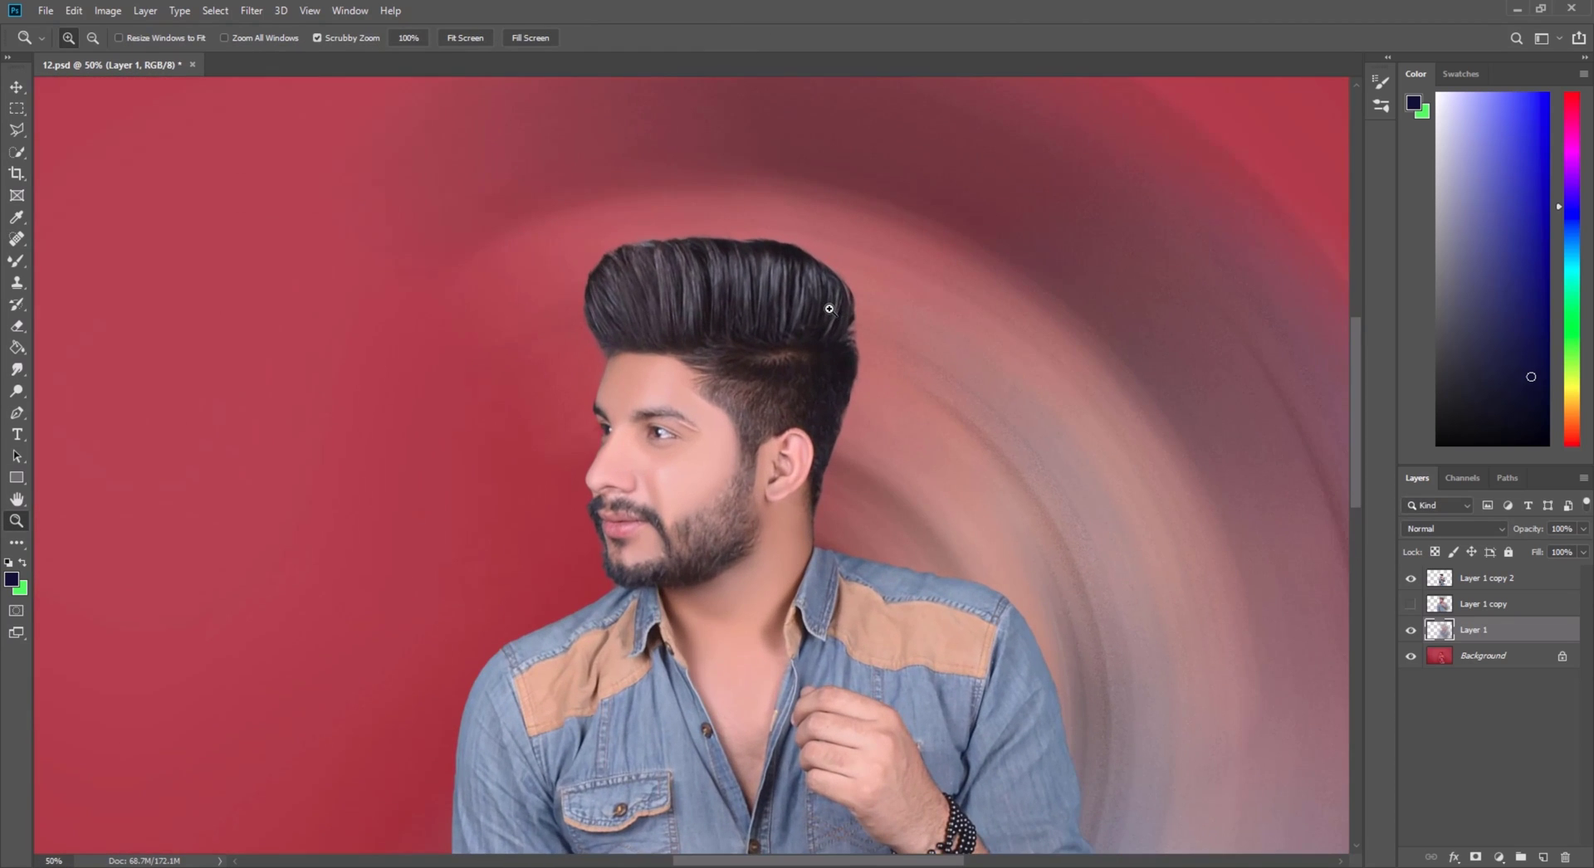
right_click(819, 302)
left_click(833, 316)
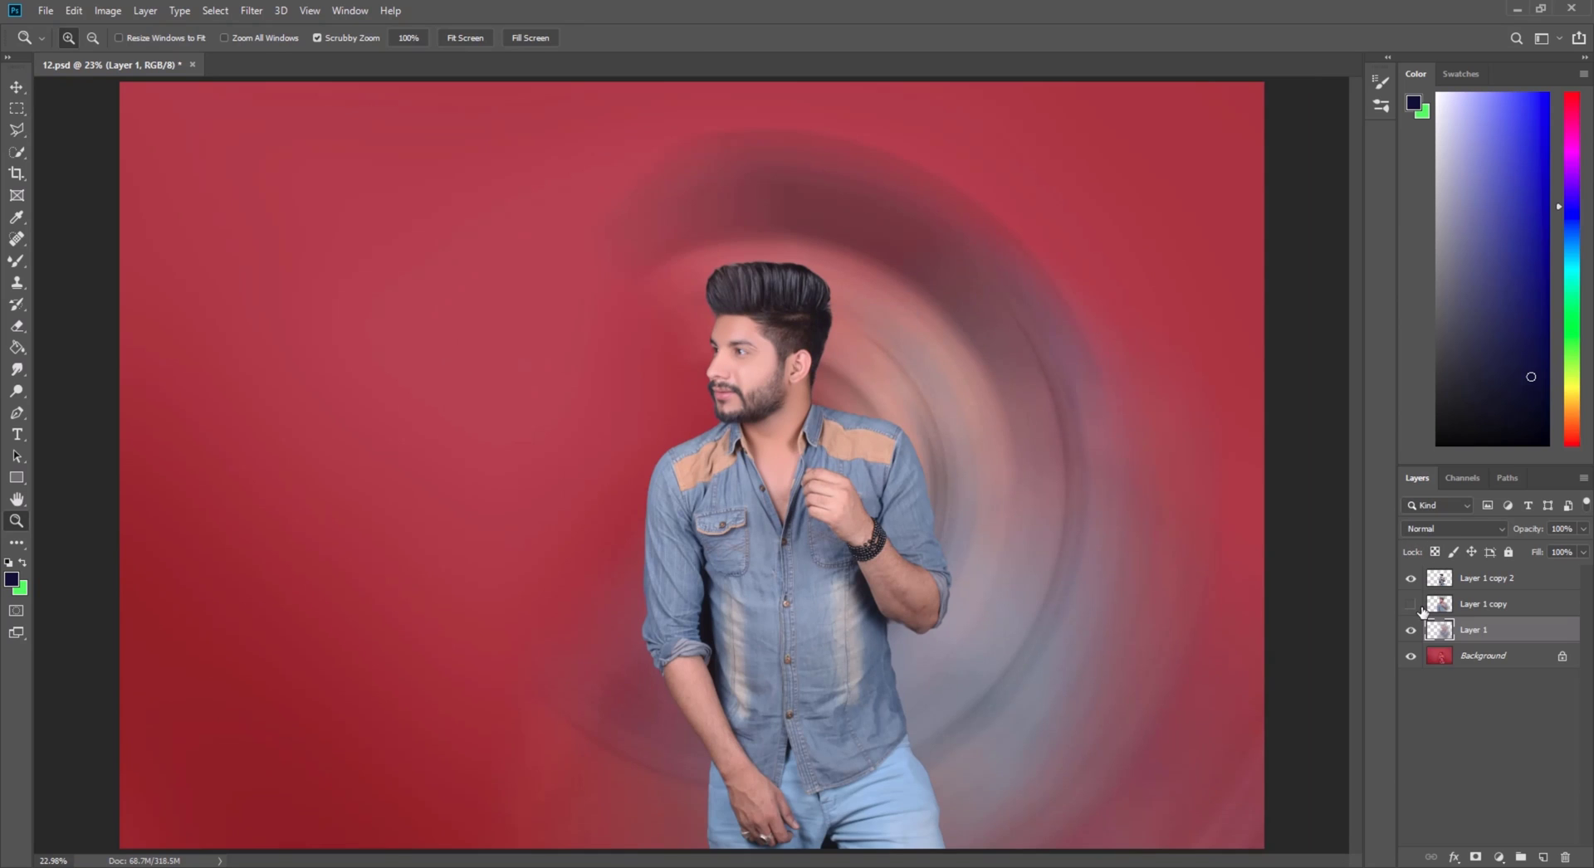
Compare the zoom-blur and spin-blur versions by toggling the visibility of Layer 1 copy and Layer 1
left_click(1411, 604)
left_click(1411, 630)
left_click(1412, 631)
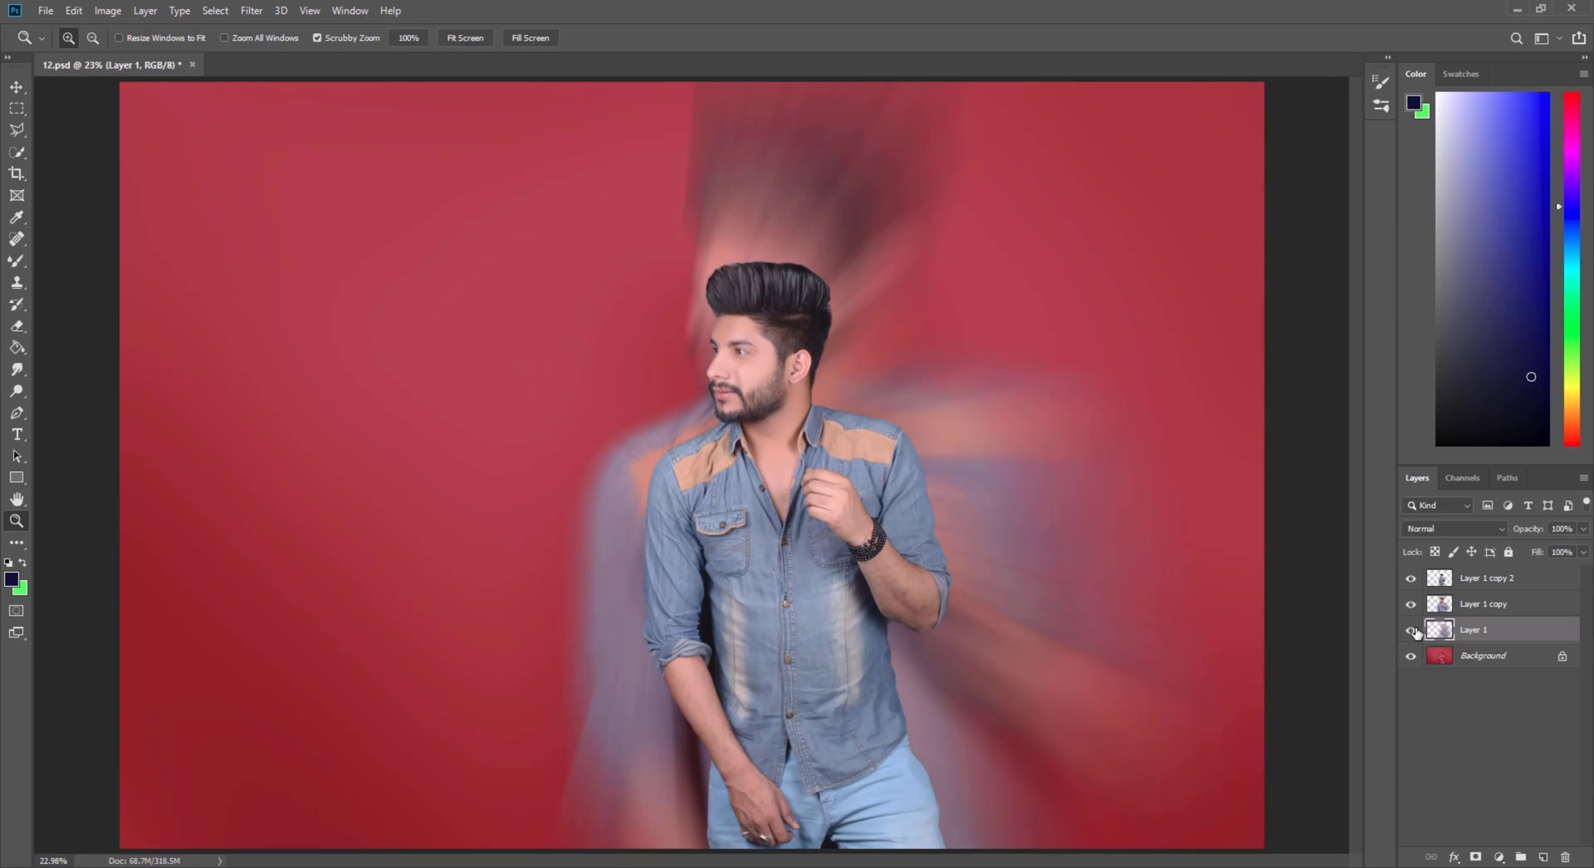
left_click(1411, 604)
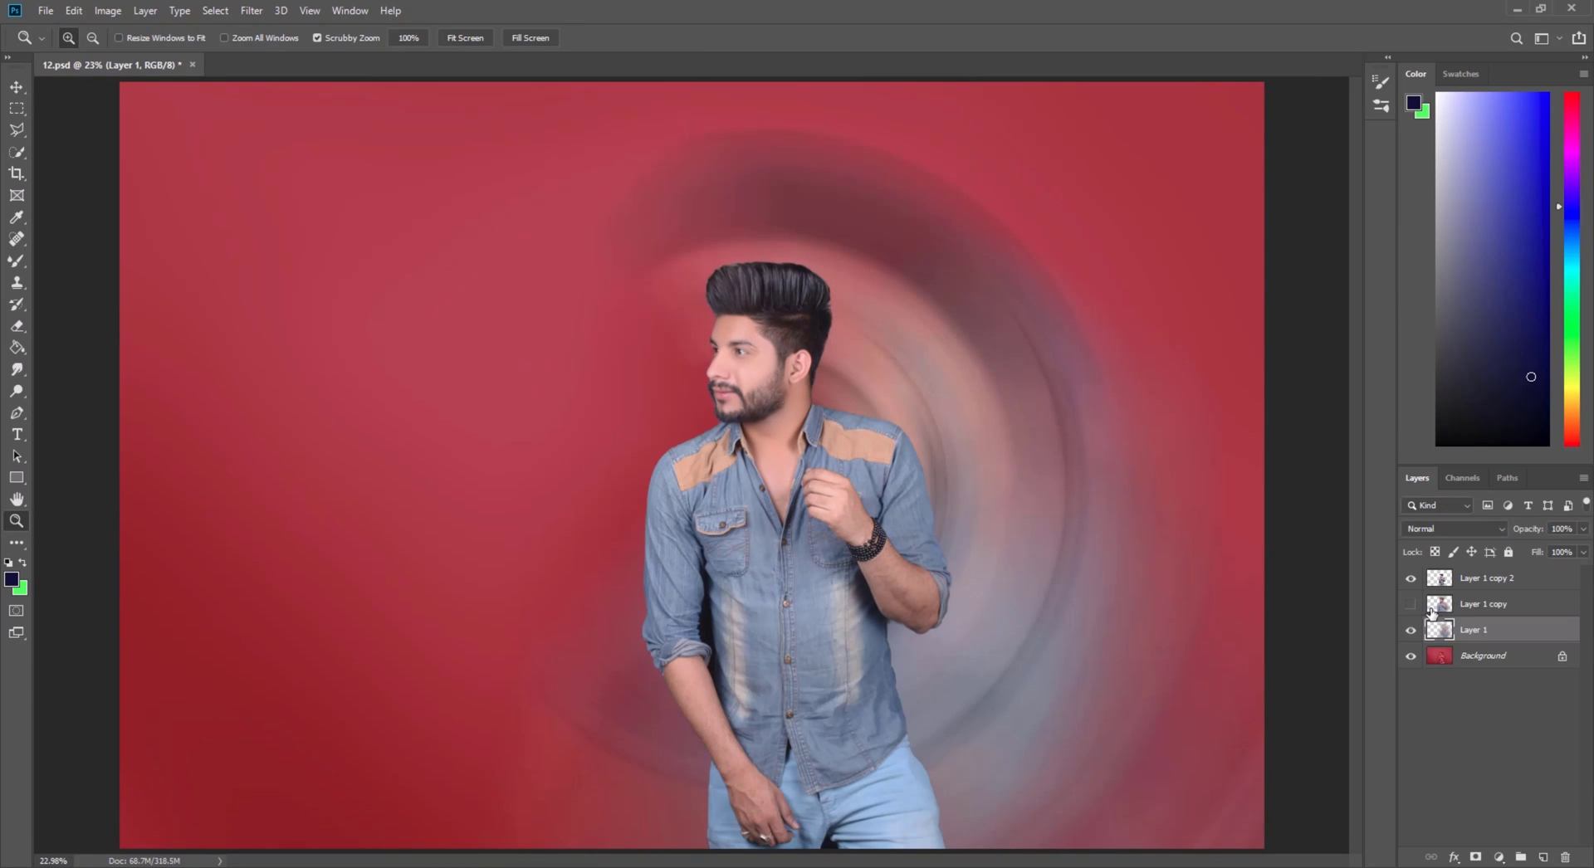
right_click(738, 274)
left_click(764, 289)
Save the spin-blur version to the Desktop as a JPEG named 12c at Maximum quality 12 with Baseline ("Standard") format
key("ctrl+shift+s")
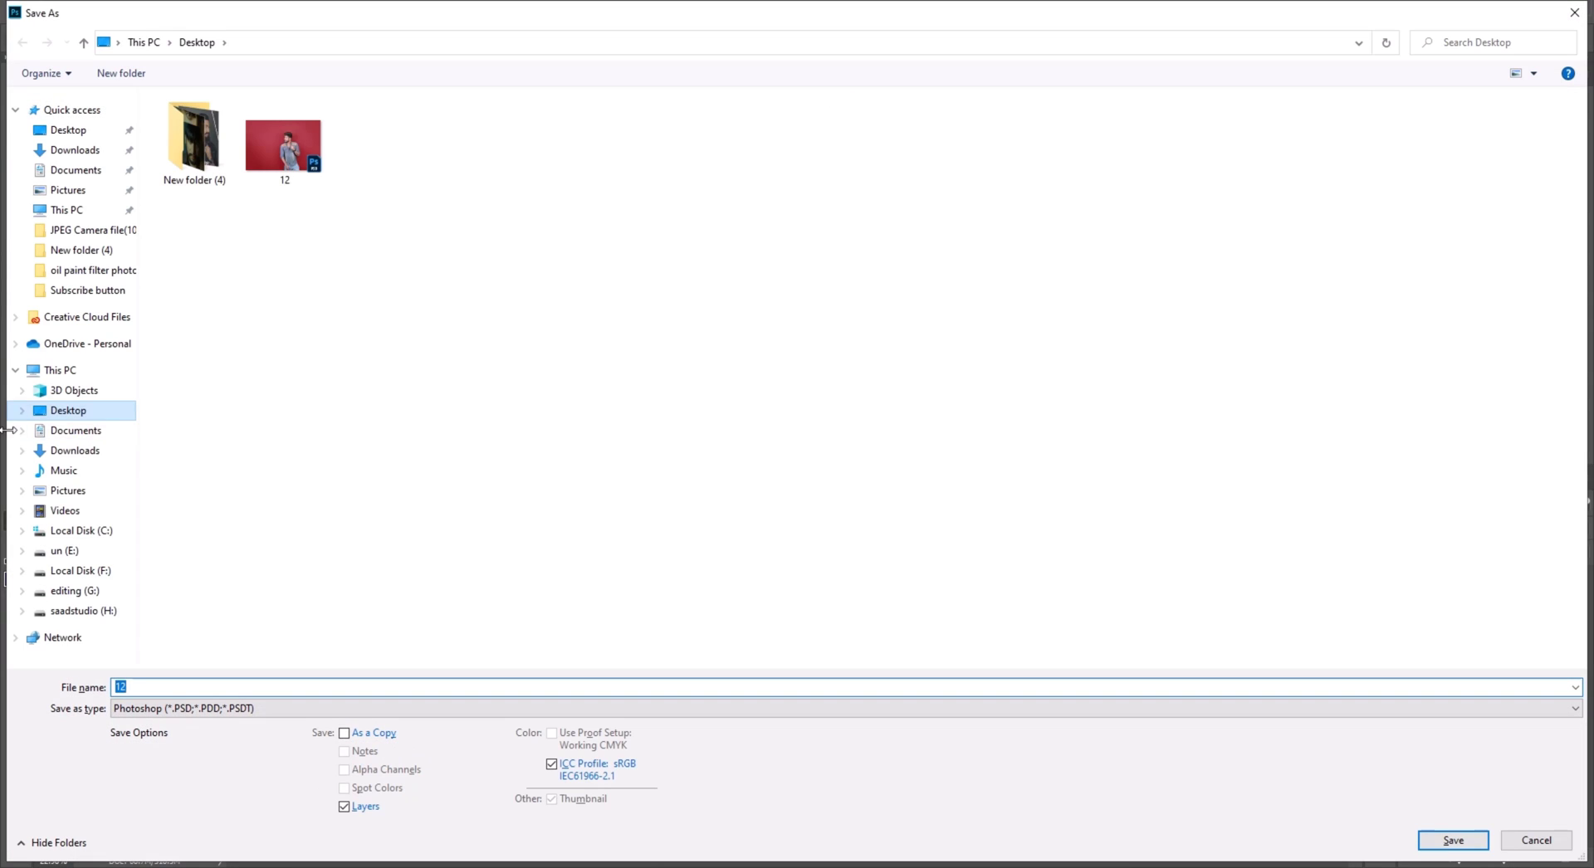
left_click(191, 708)
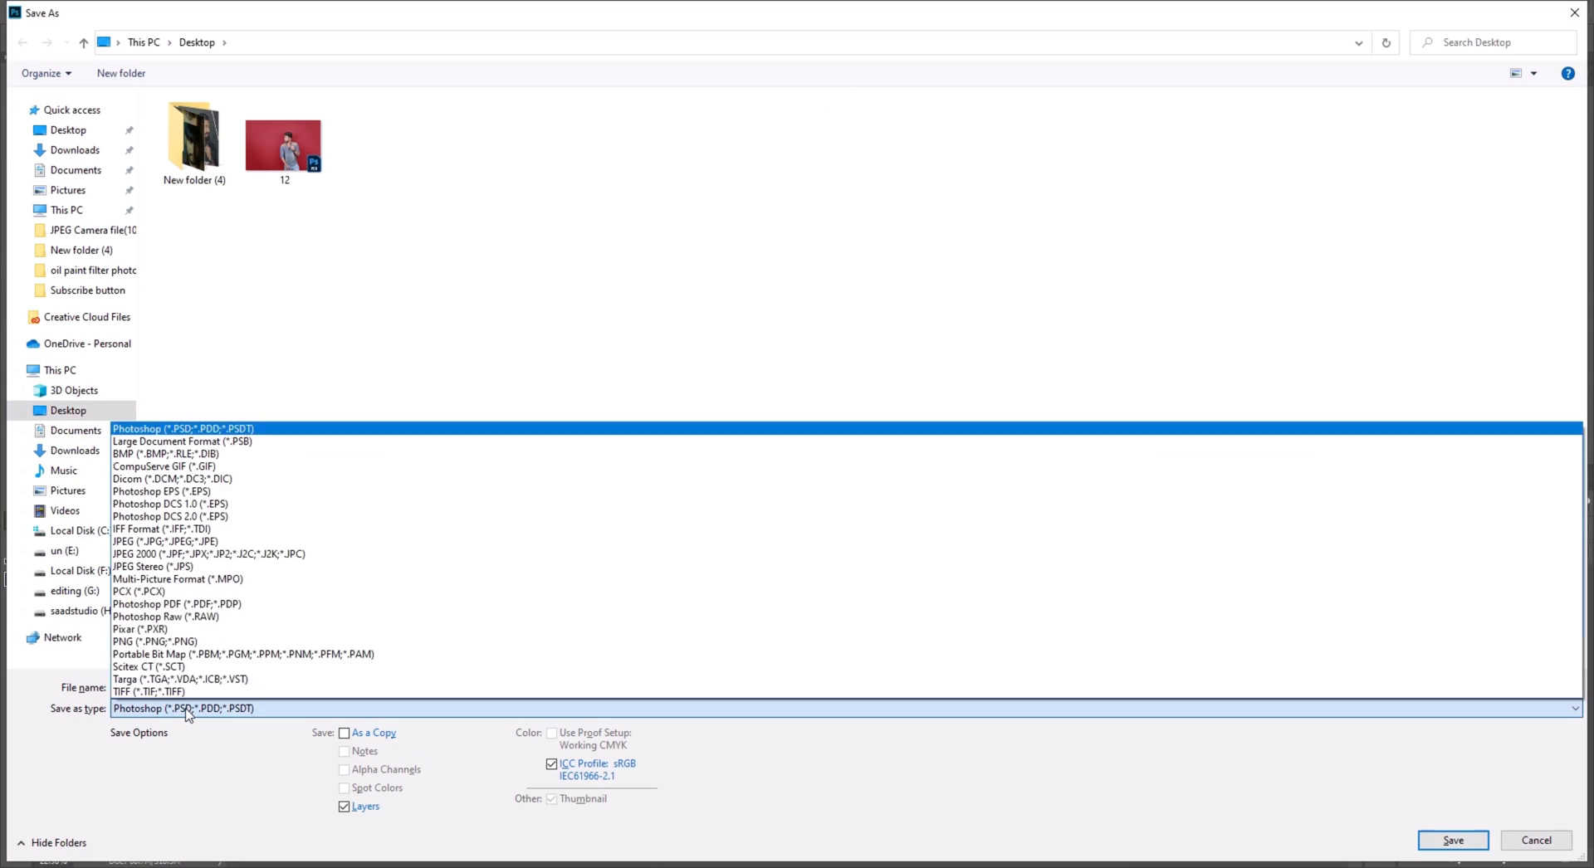
left_click(211, 548)
left_click(182, 689)
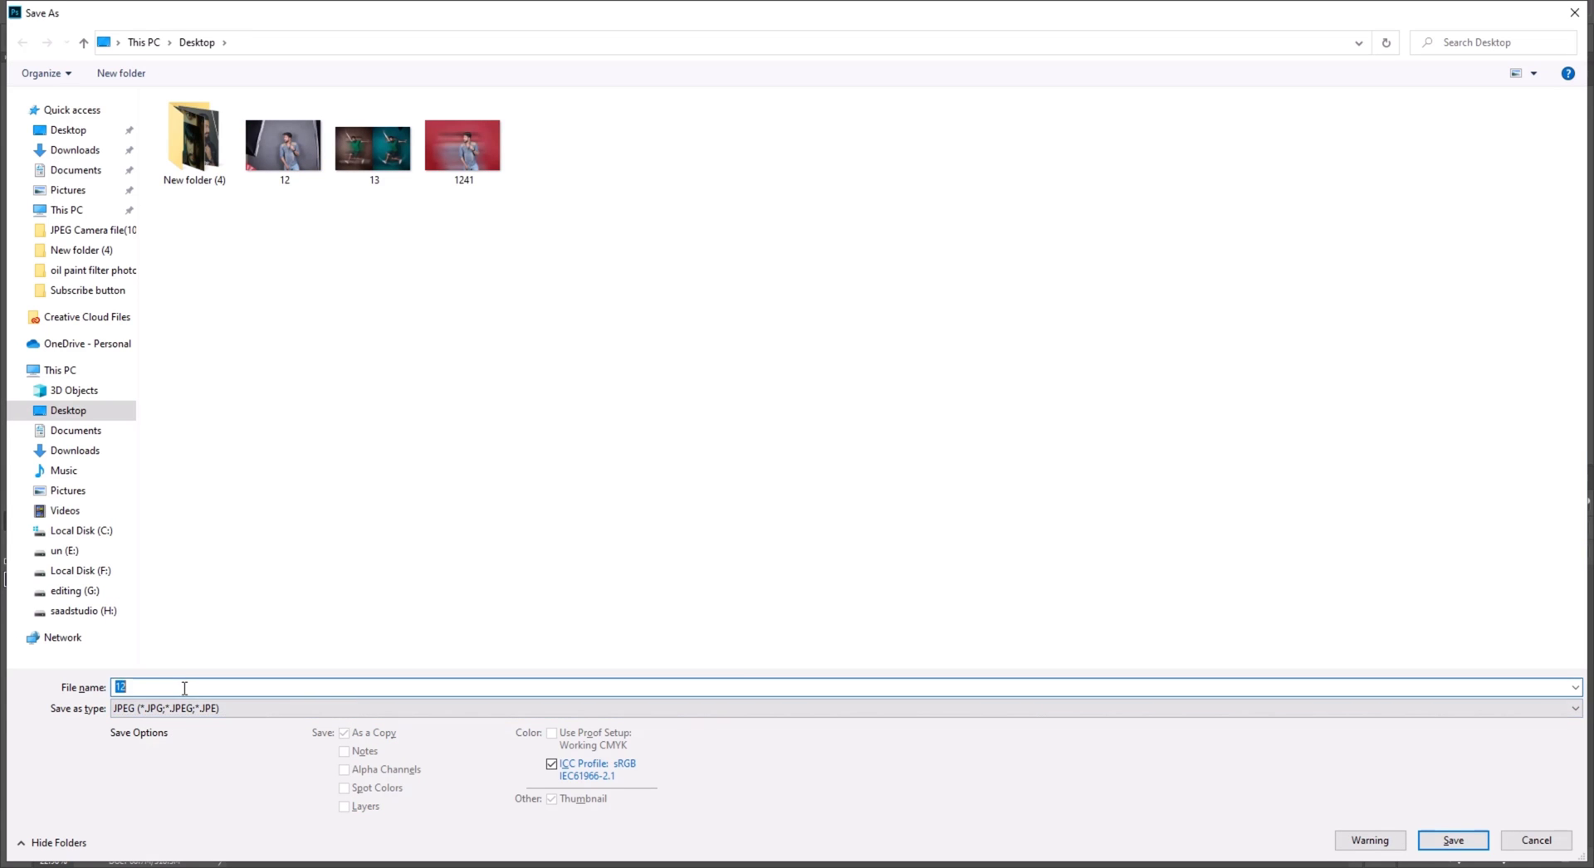
left_click(187, 689)
type("c")
left_click(1453, 840)
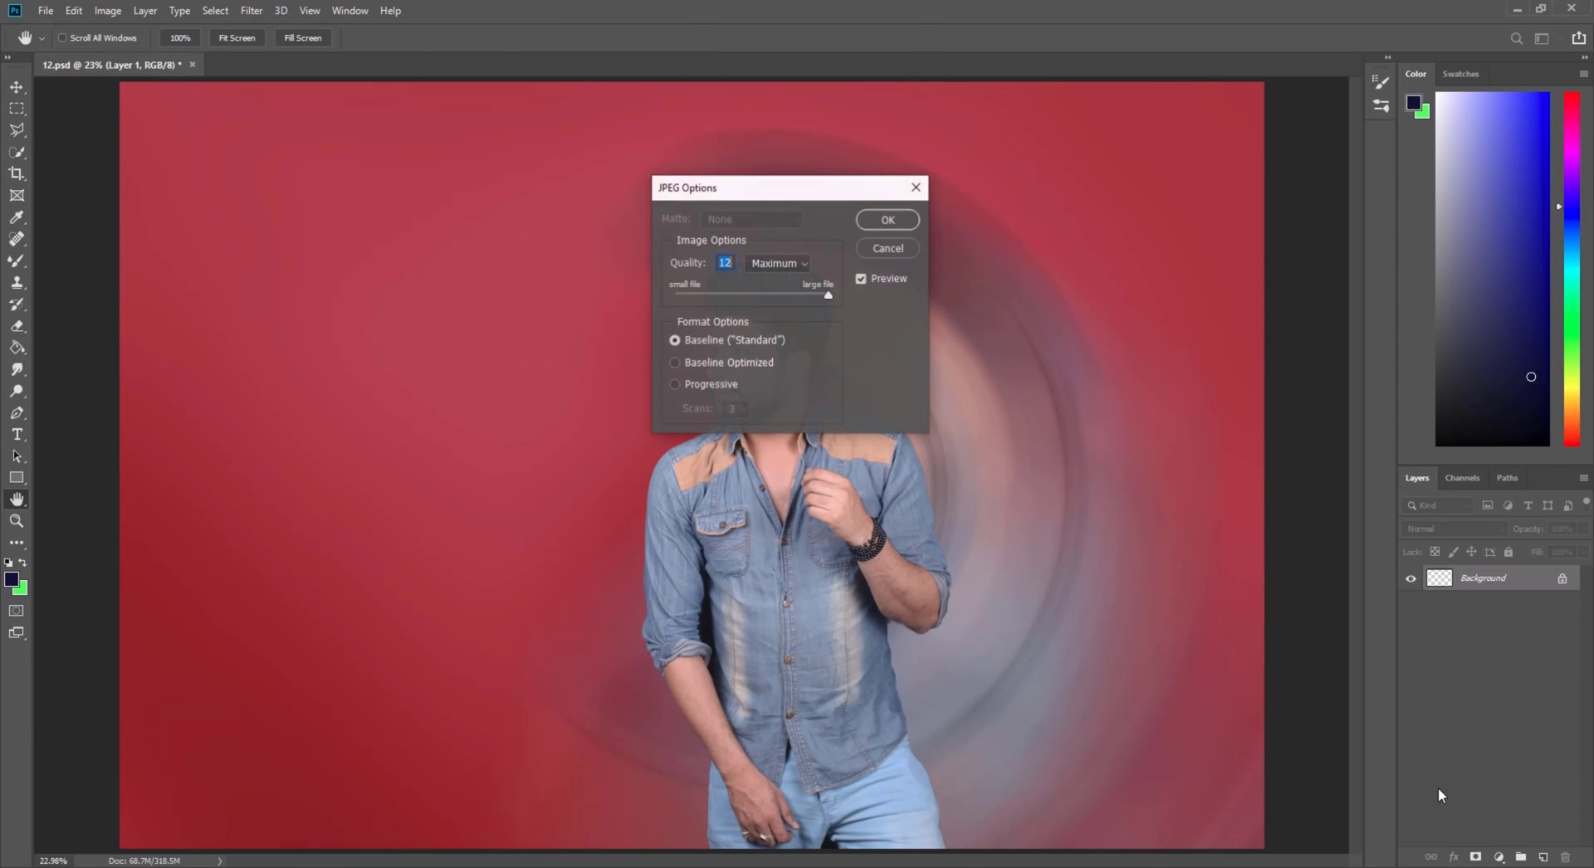
left_click(888, 220)
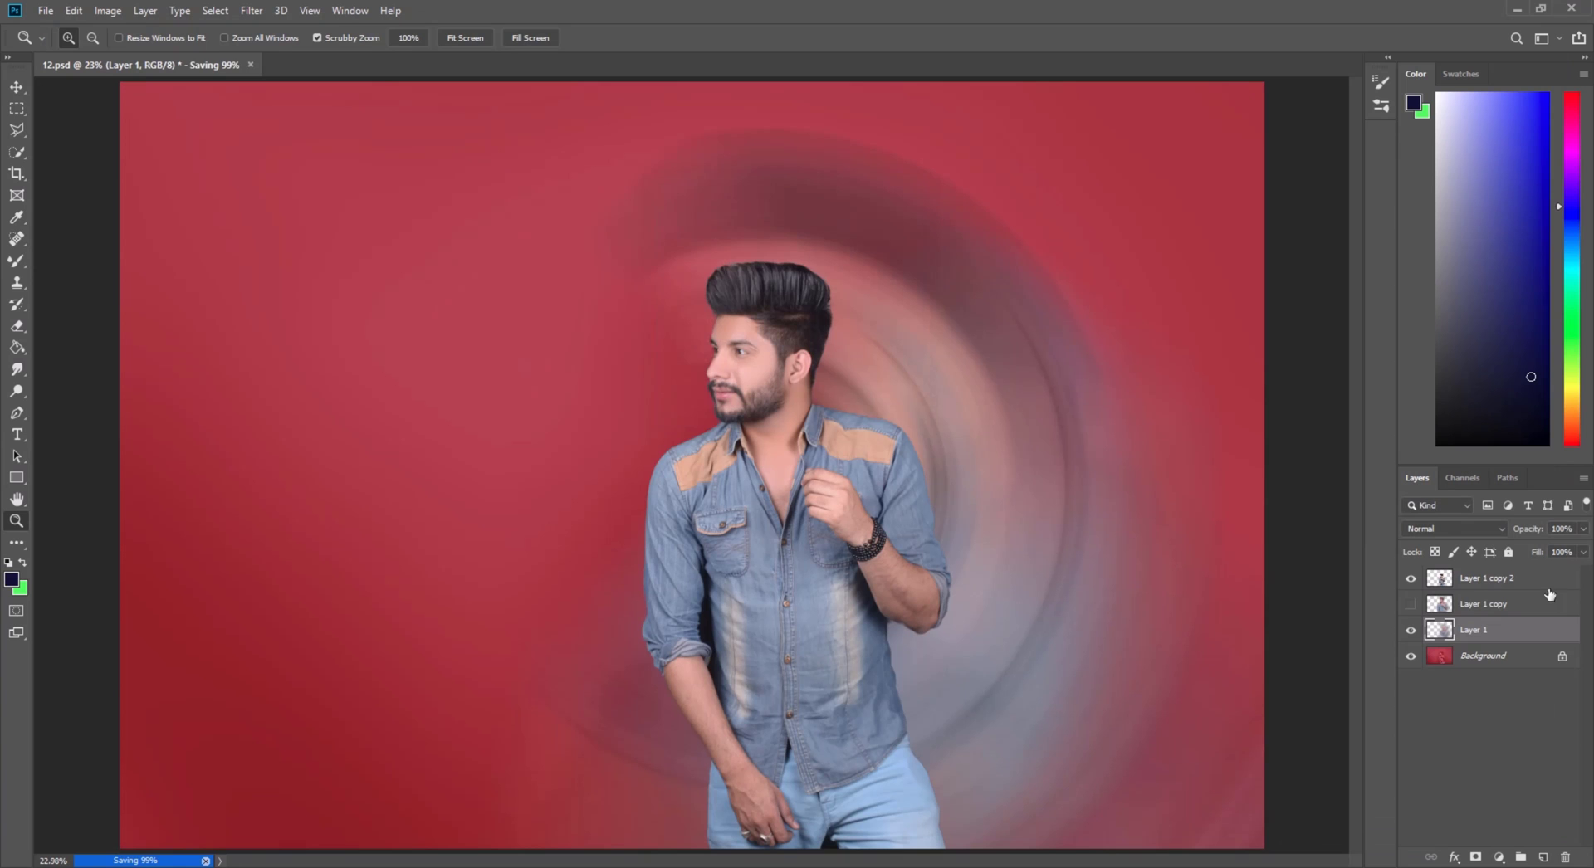
Show Layer 1 copy, hide Layer 1, and save this zoom-blur version to the Desktop as JPEG 12cv at Maximum quality 12
left_click(1411, 604)
left_click(1412, 631)
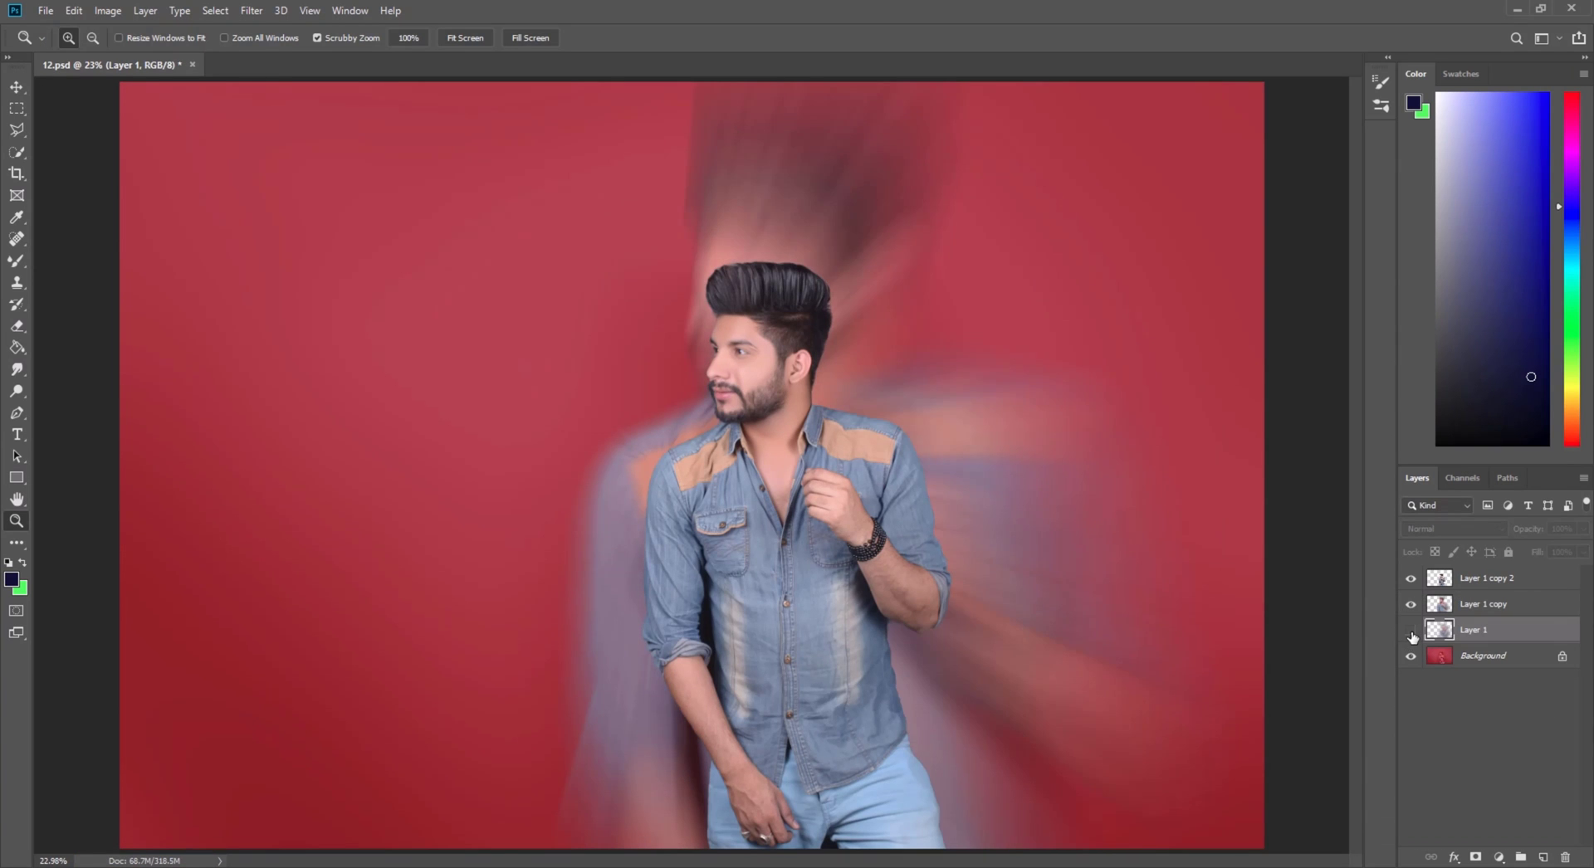
key("ctrl+shift+s")
left_click(325, 709)
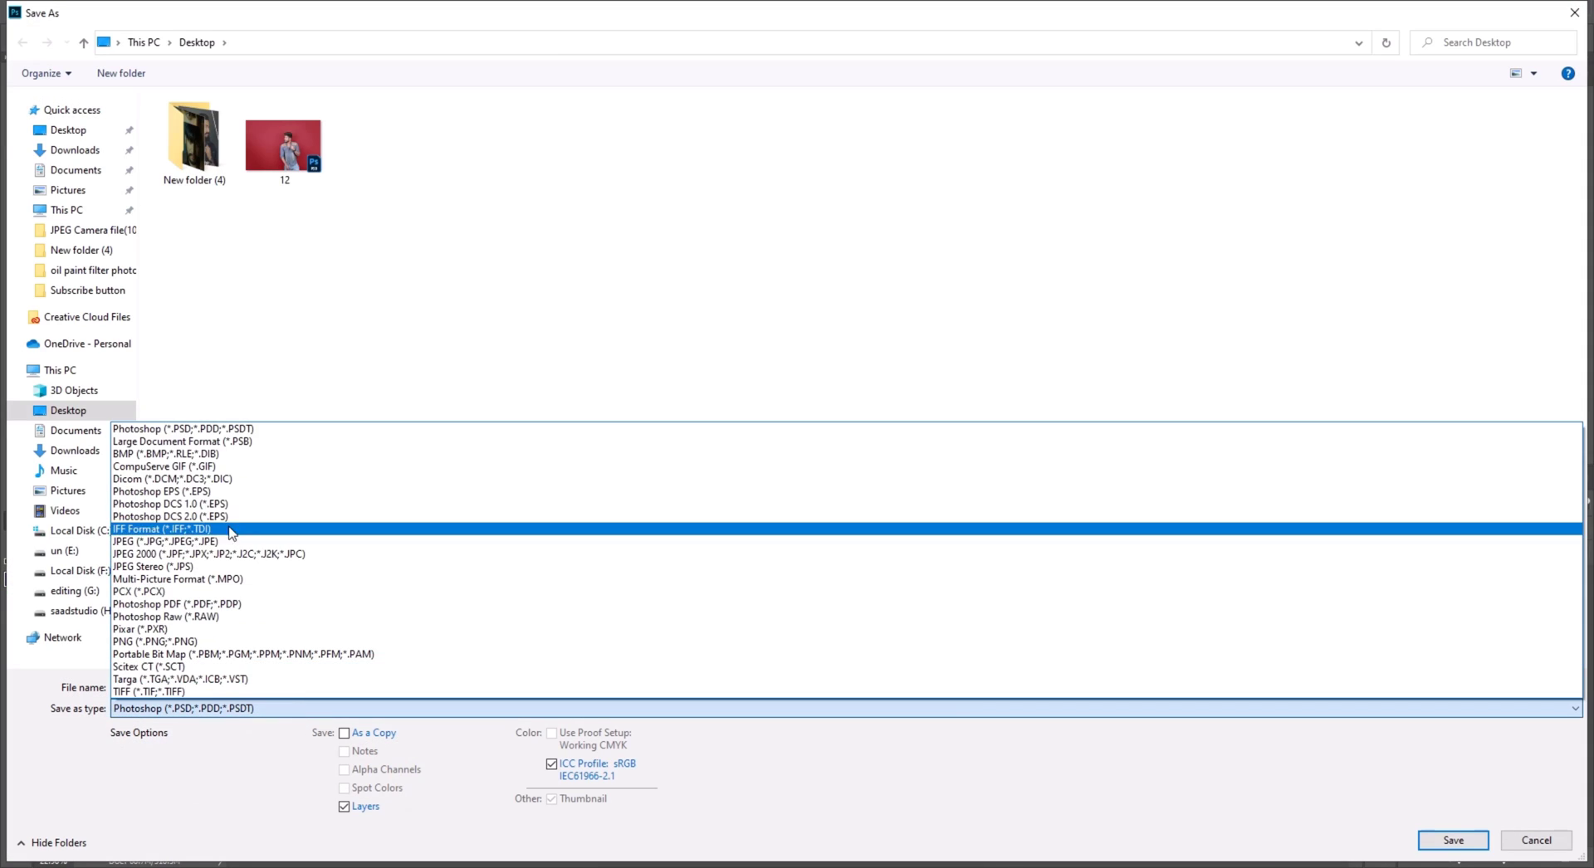
left_click(231, 541)
left_click(229, 689)
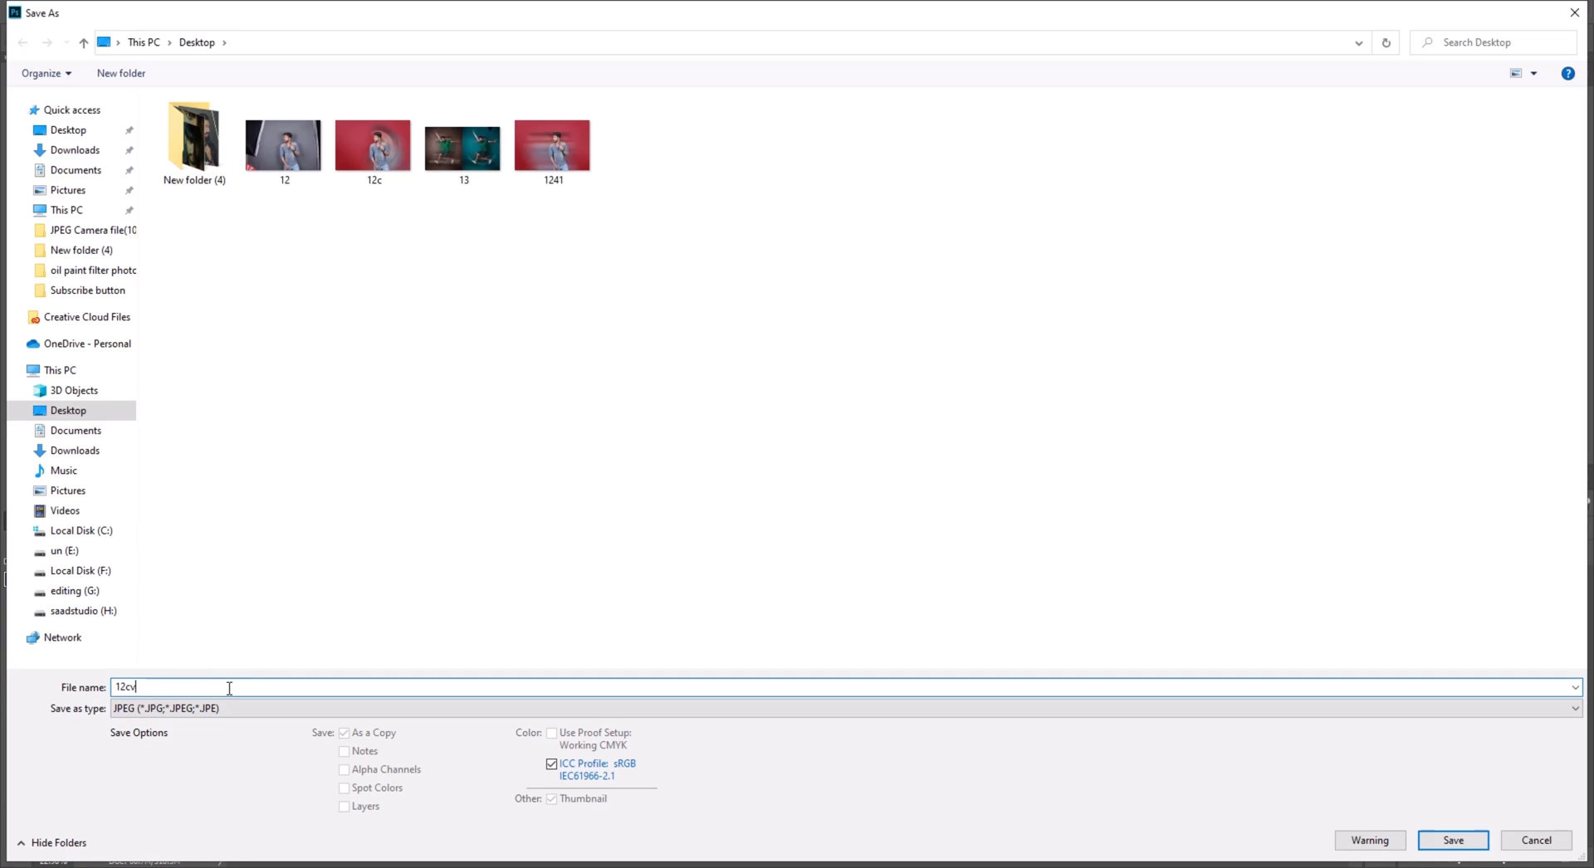
left_click(1455, 840)
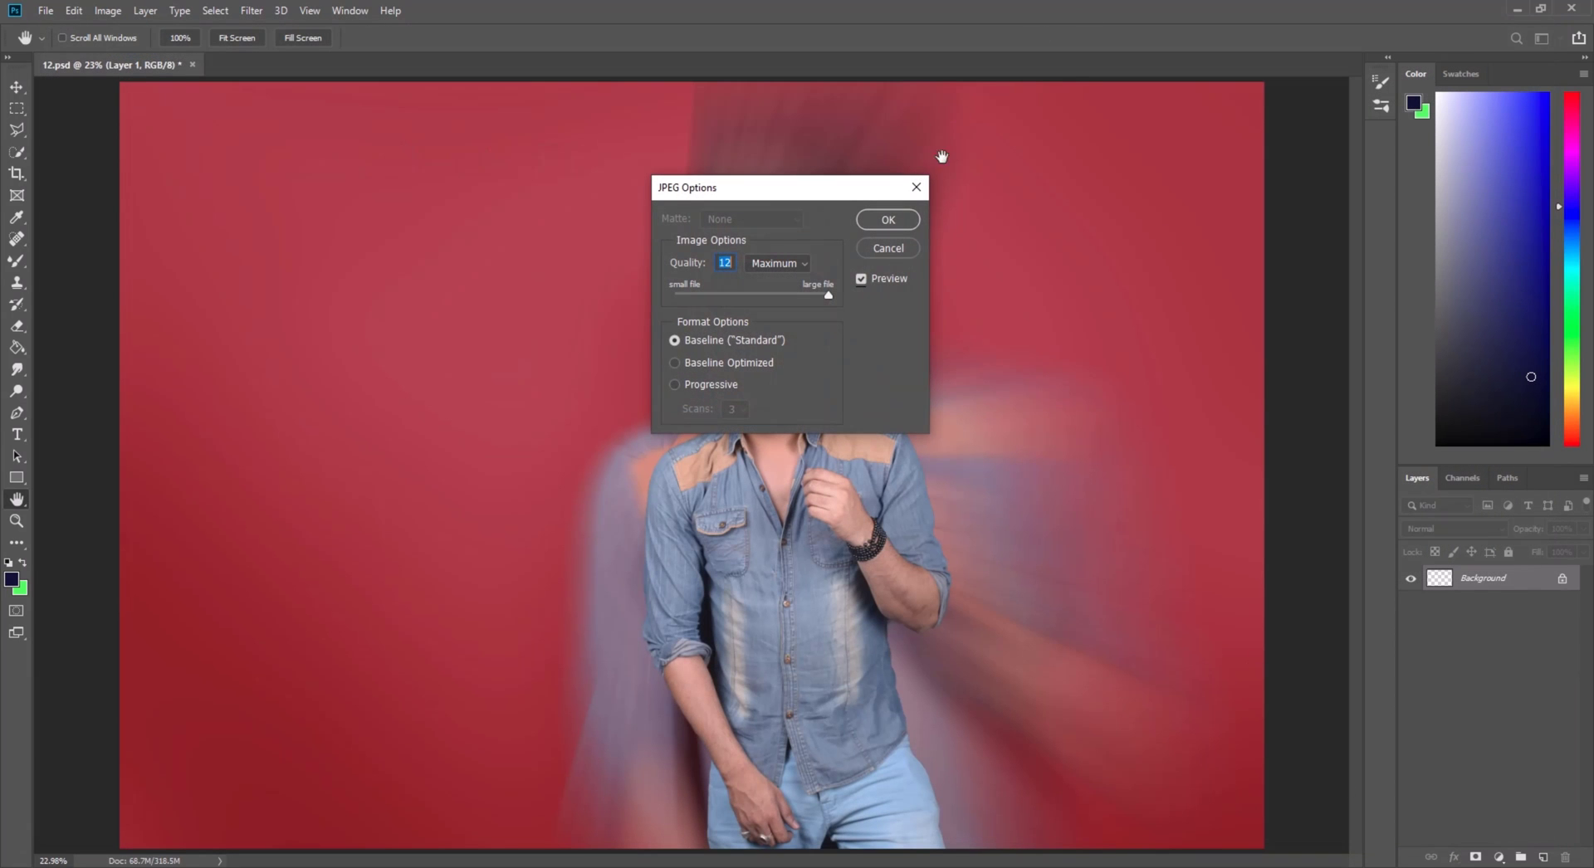
left_click(885, 220)
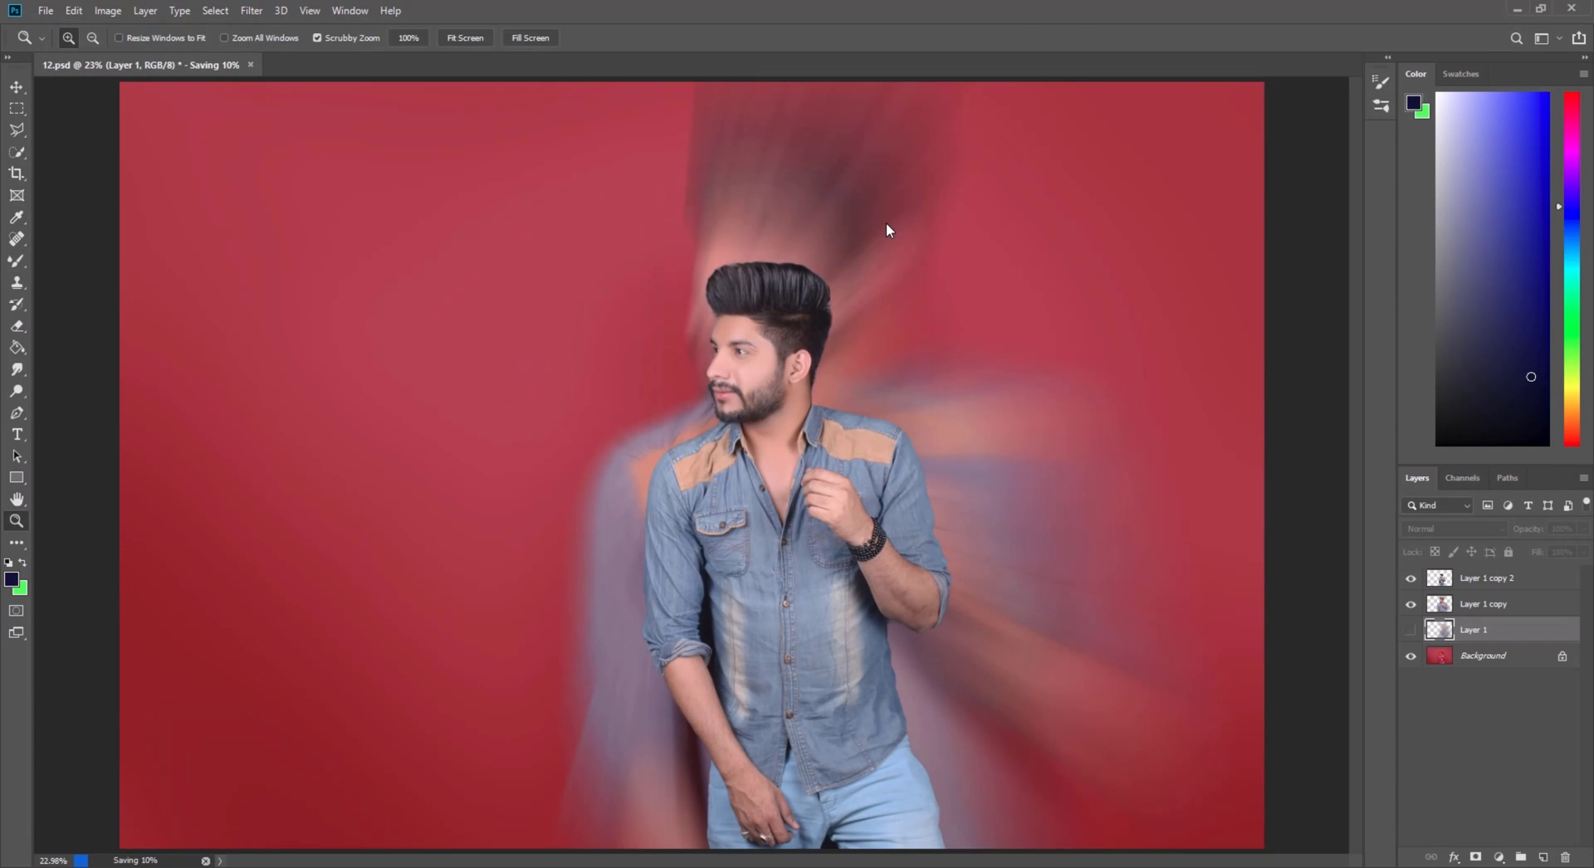
Switch to the desktop, open 12.jpg, 1241.jpg and 12c.jpg in the photo viewer, and arrange their windows side by side
left_click(1516, 9)
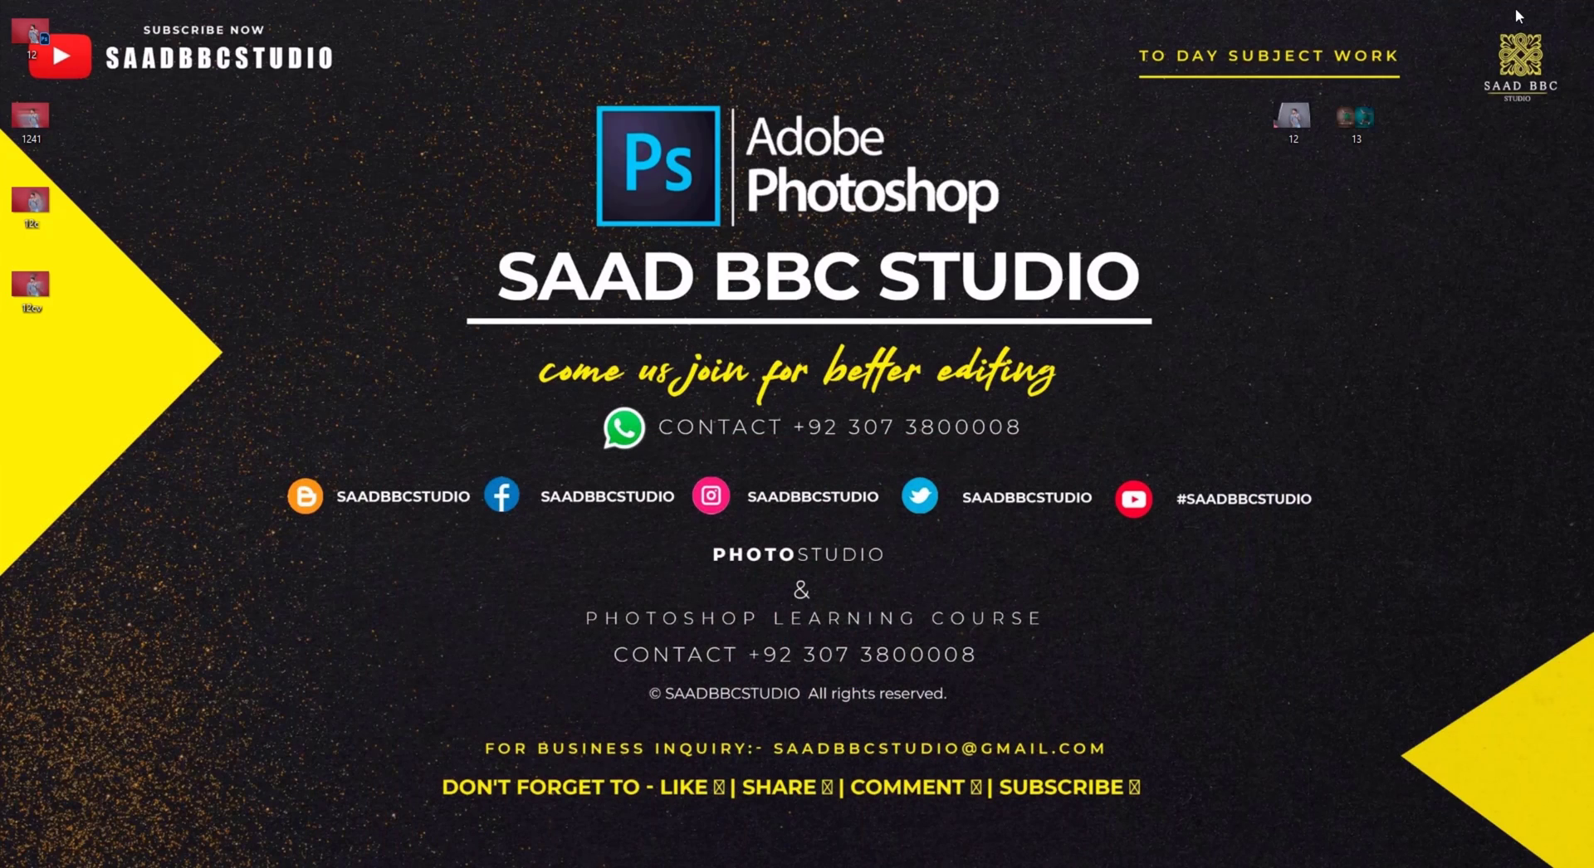
double_click(42, 123)
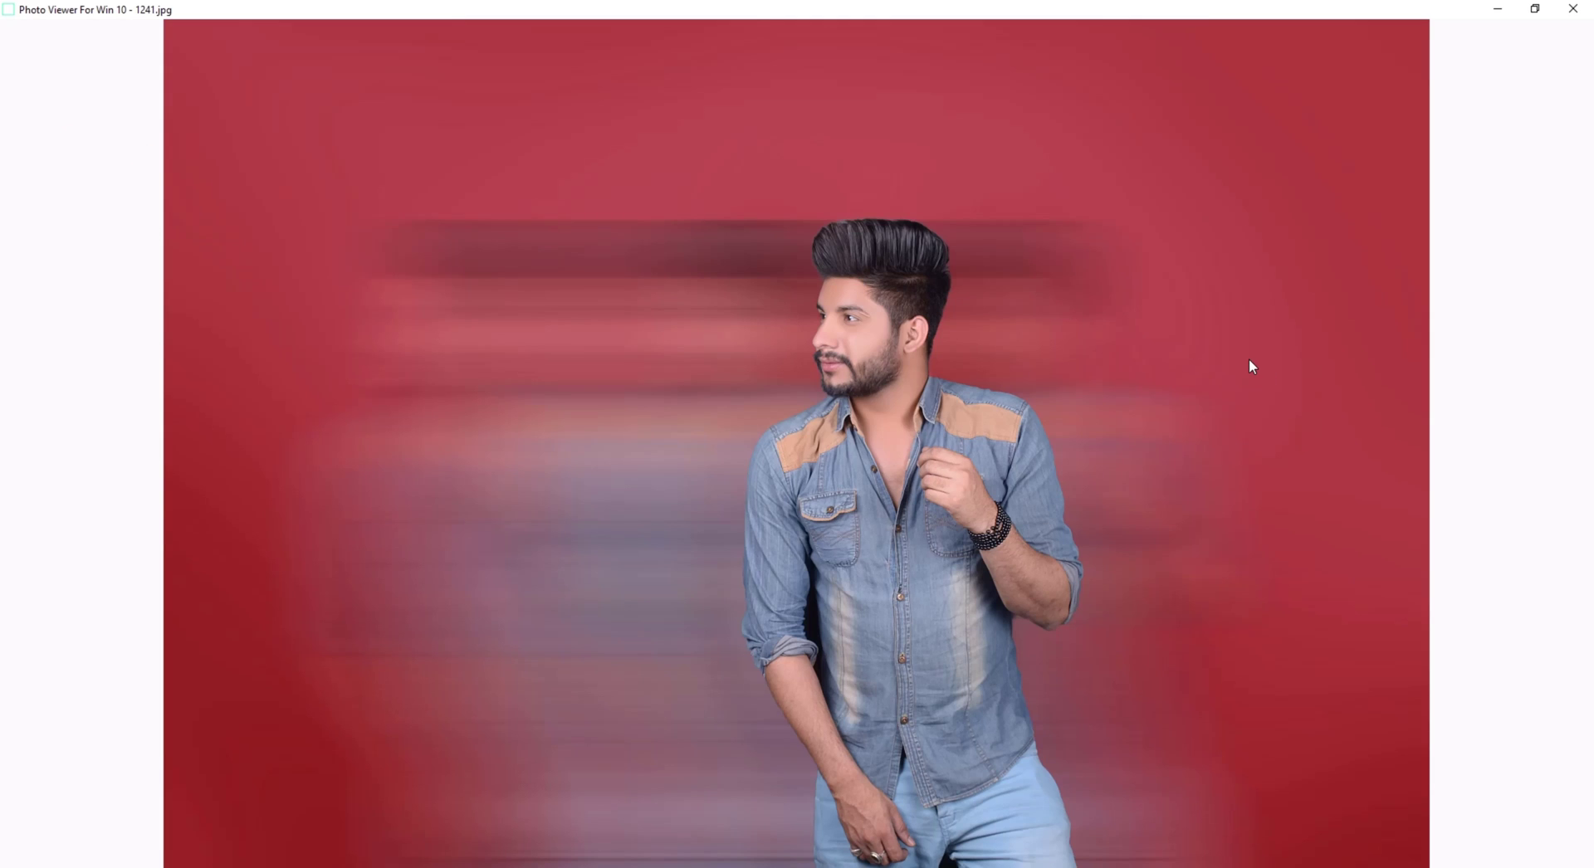
key("Left")
left_click_drag(833, 91, 1281, 24)
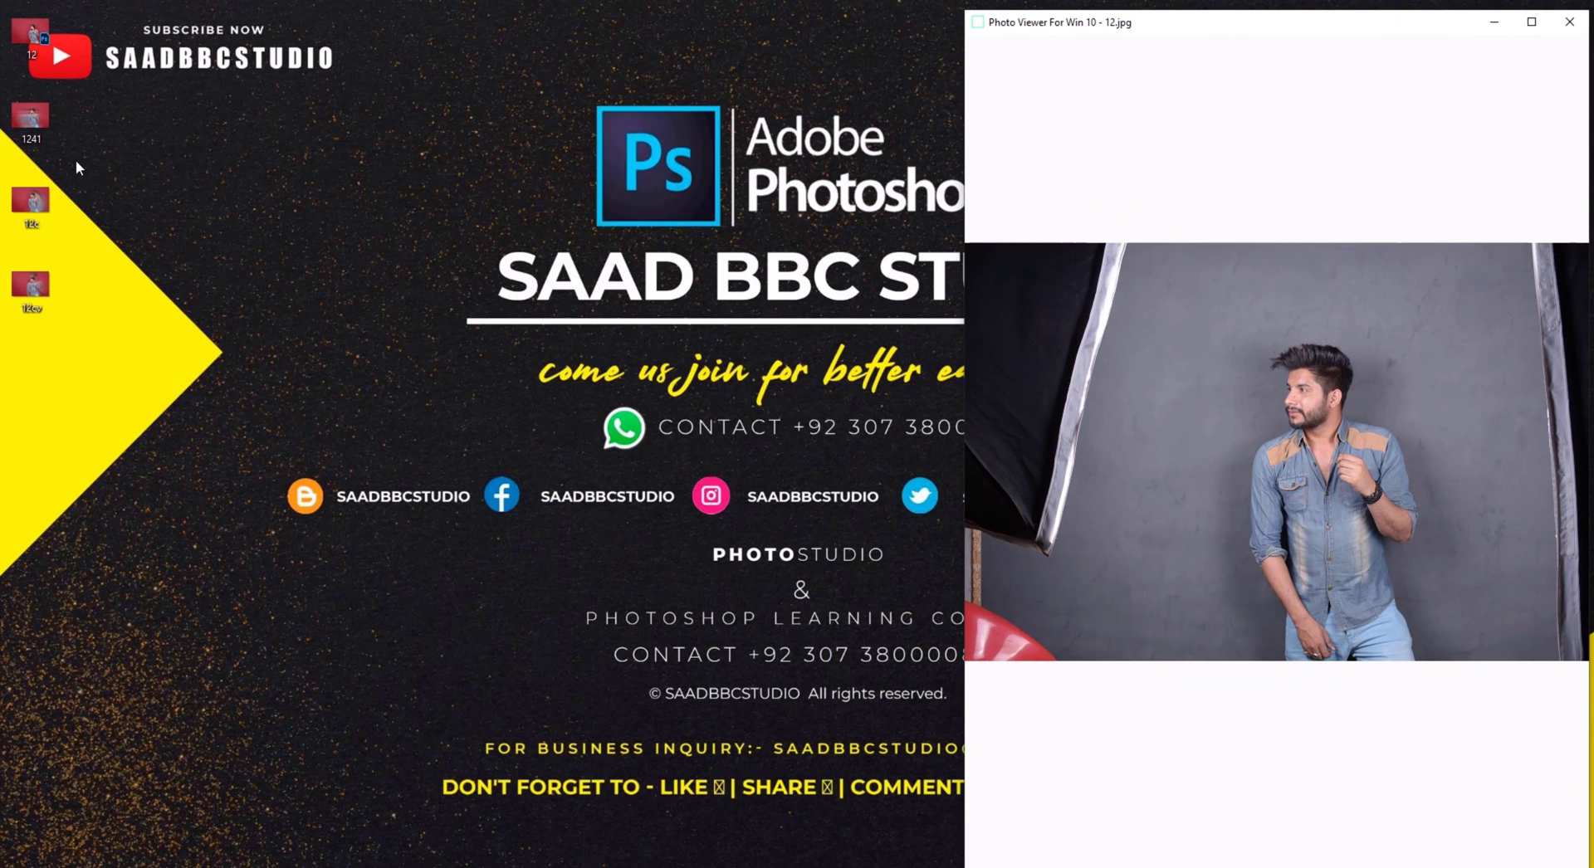
double_click(31, 123)
left_click_drag(1022, 7, 788, 15)
double_click(25, 212)
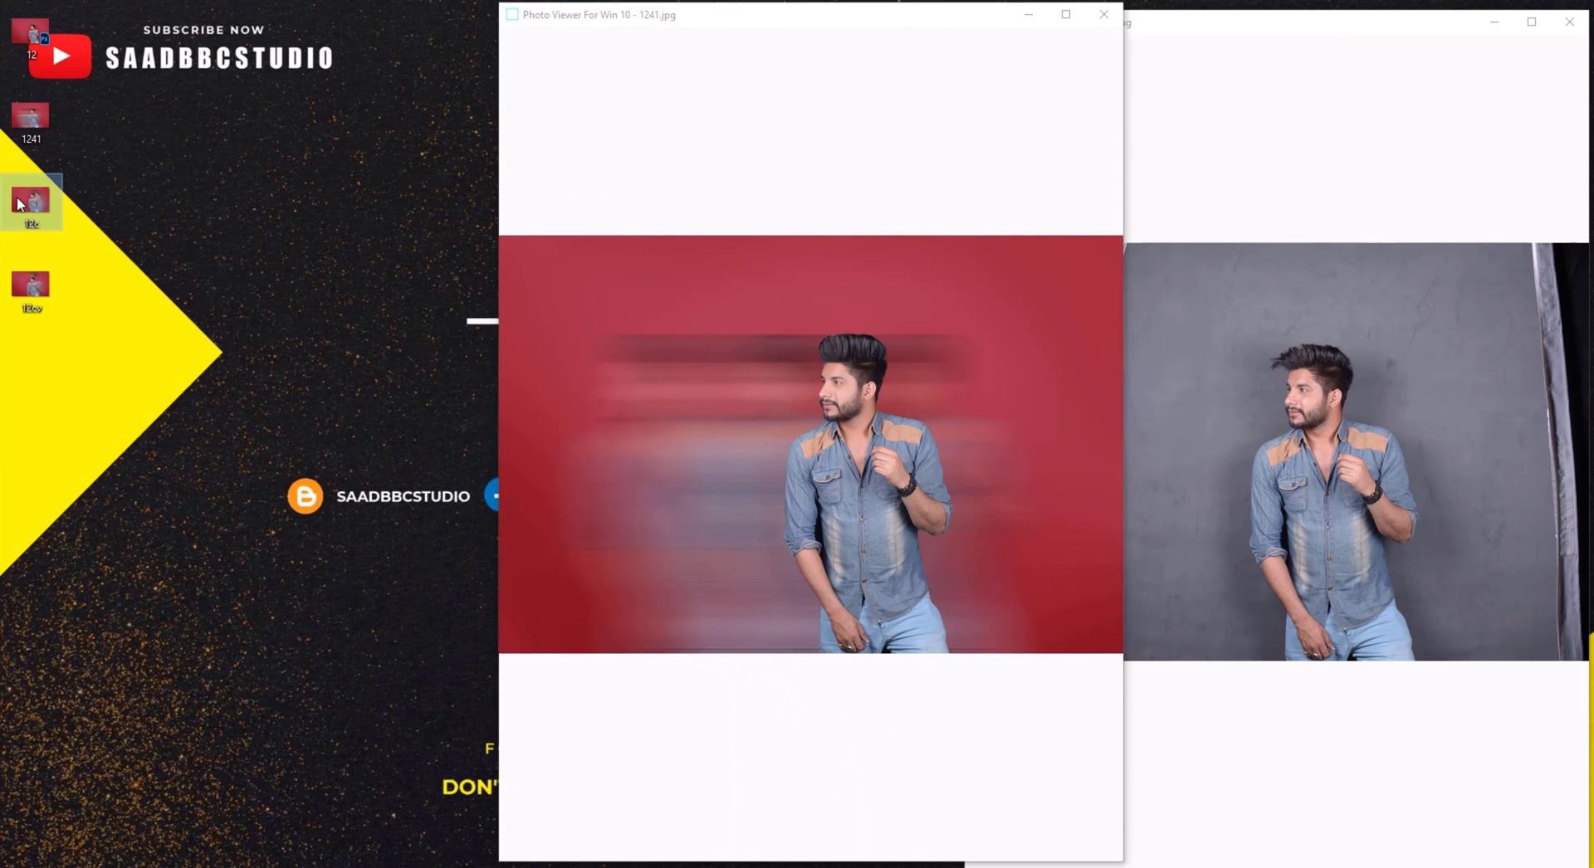
left_click_drag(570, 7, 228, 16)
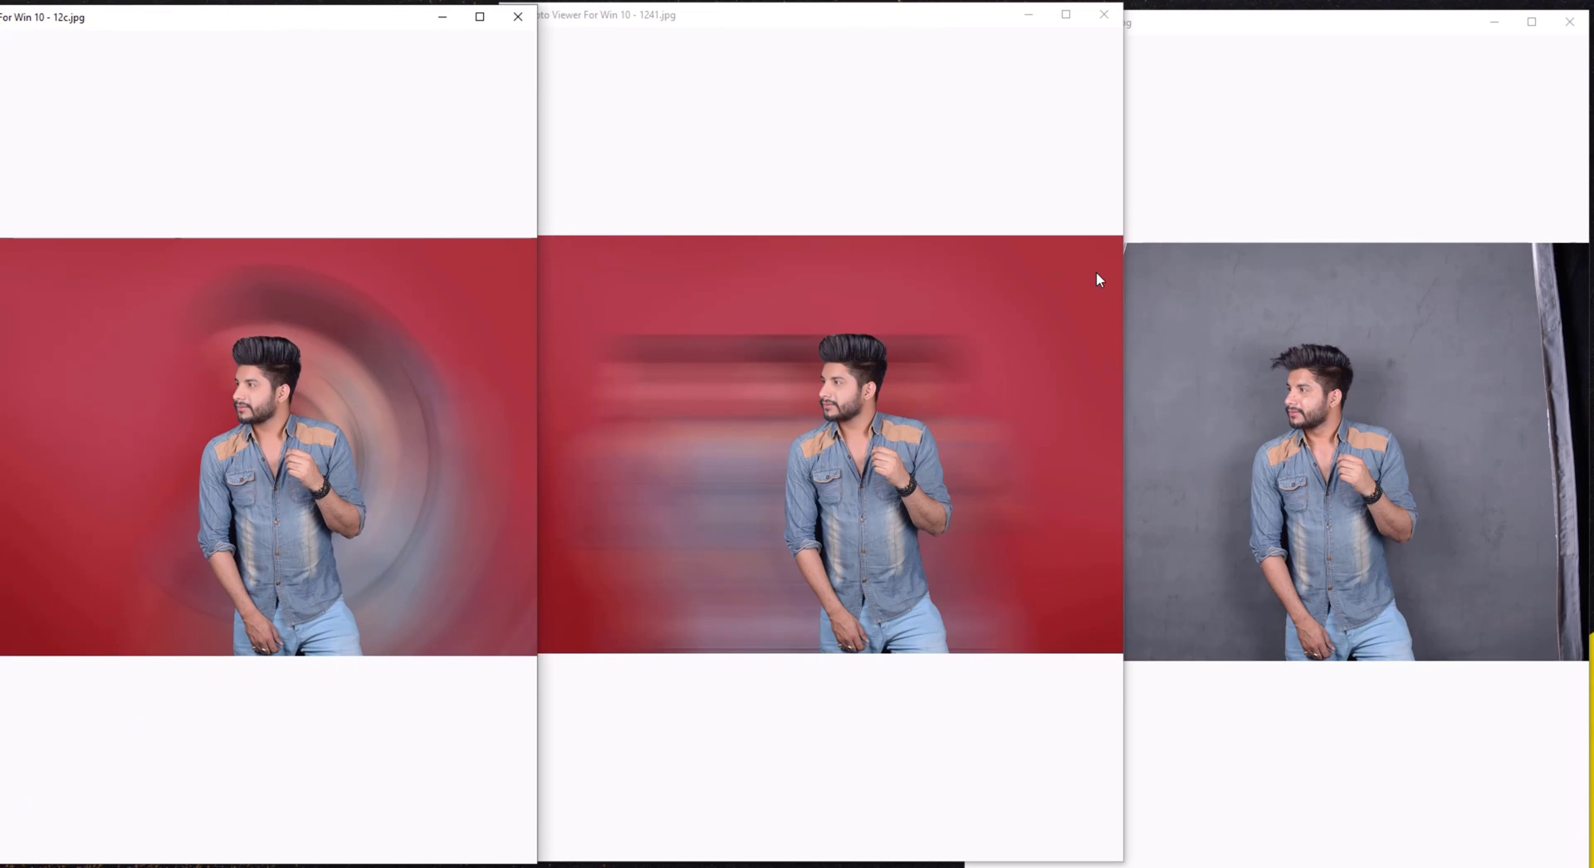
Compare the man in 12c.jpg, 1241.jpg and the original 12.jpg at closer zoom, and zoom the two red versions back out
scroll(318, 370, "up", 3)
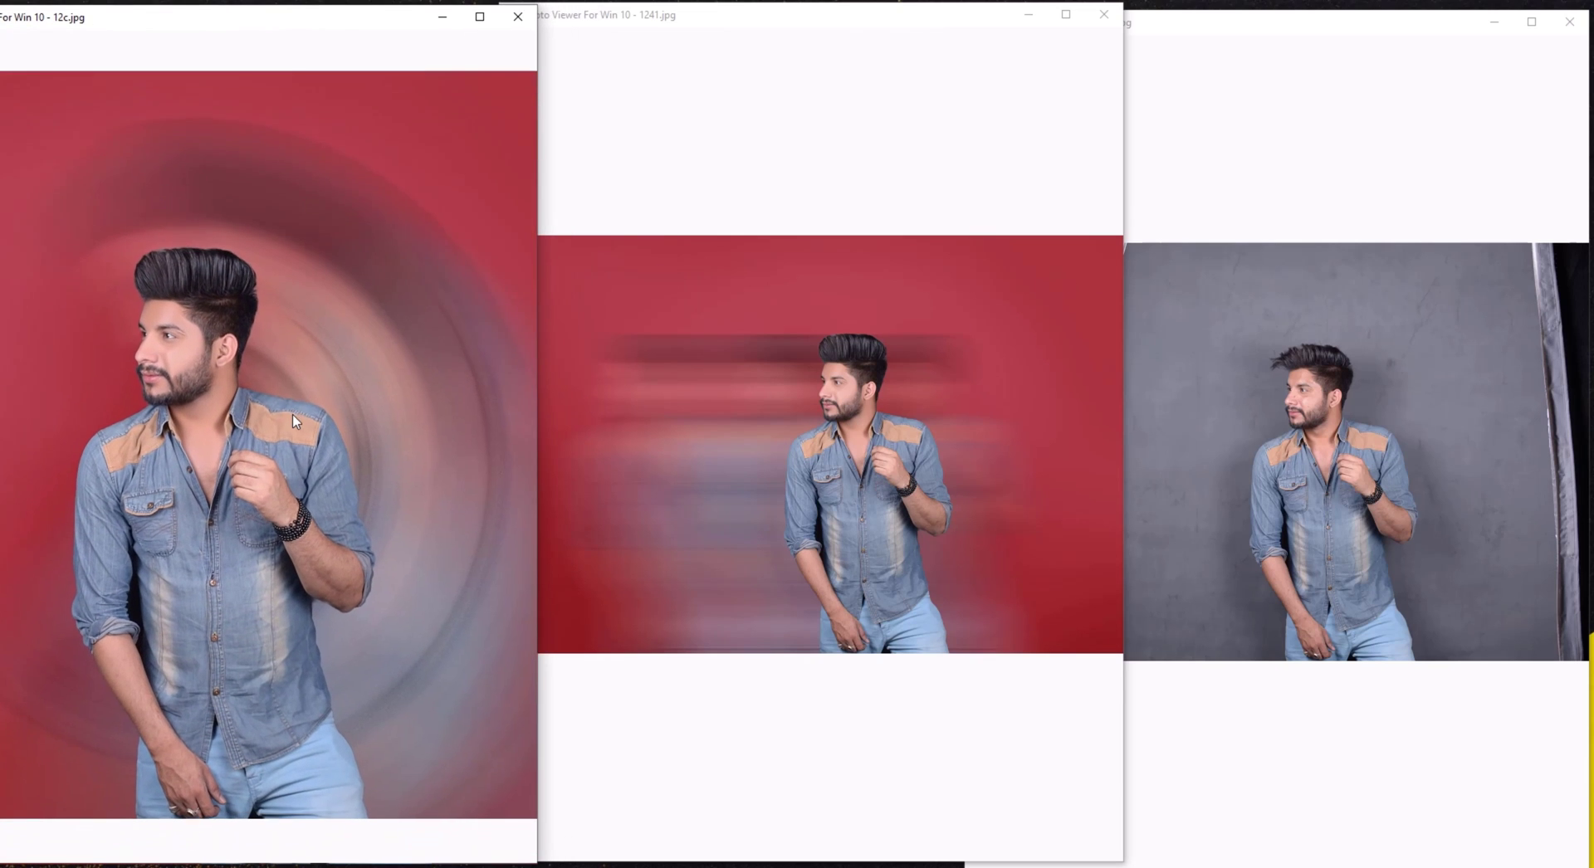
left_click(868, 456)
scroll(869, 456, "up", 4)
left_click_drag(872, 456, 918, 454)
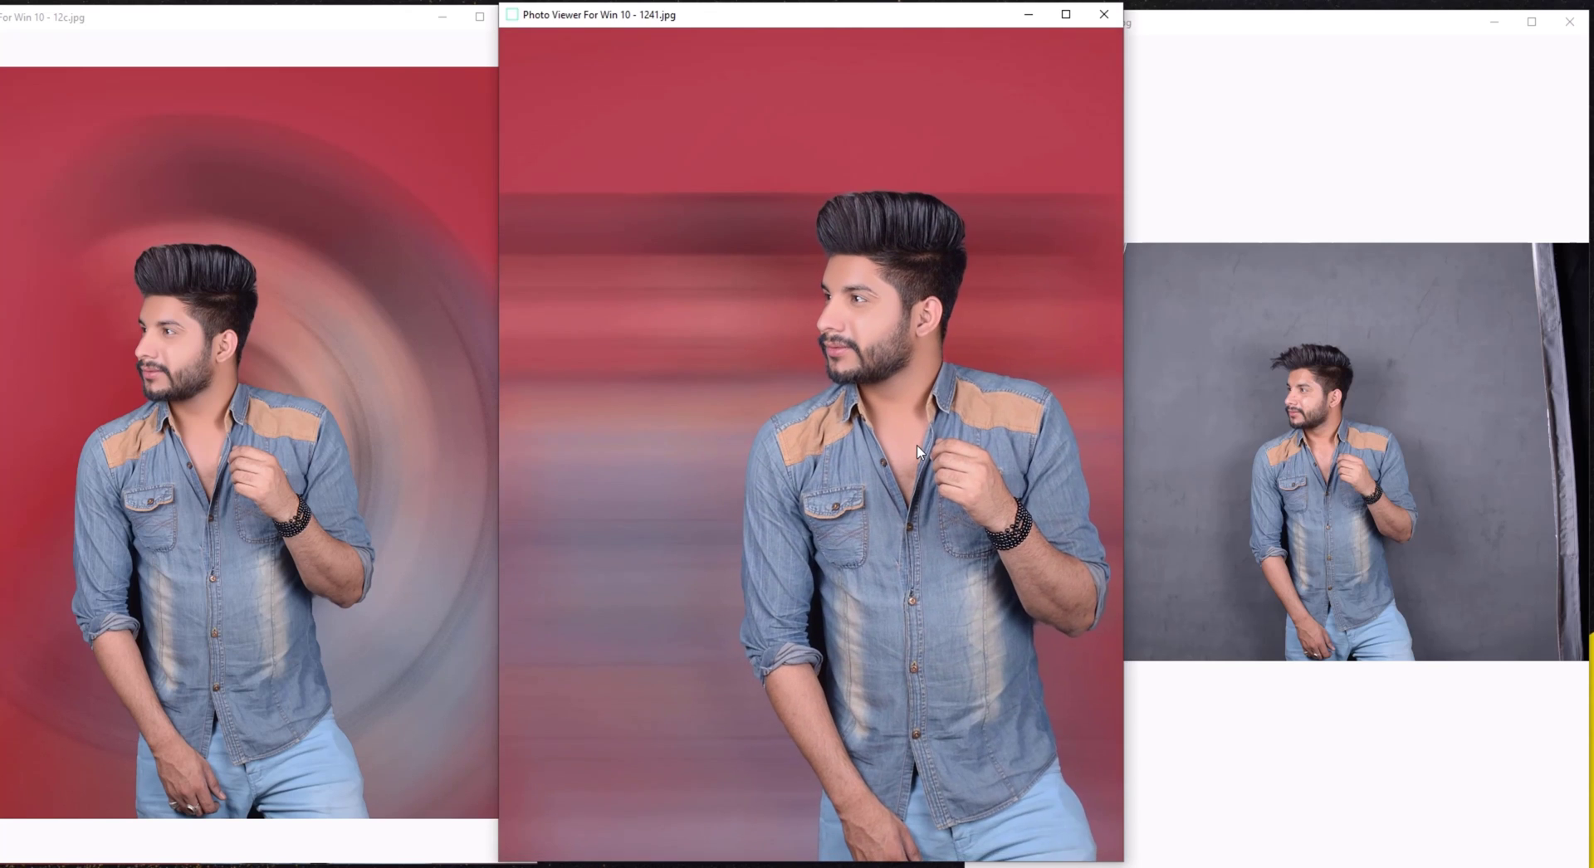
left_click(1343, 409)
scroll(1340, 456, "up", 4)
left_click_drag(1318, 468, 1353, 466)
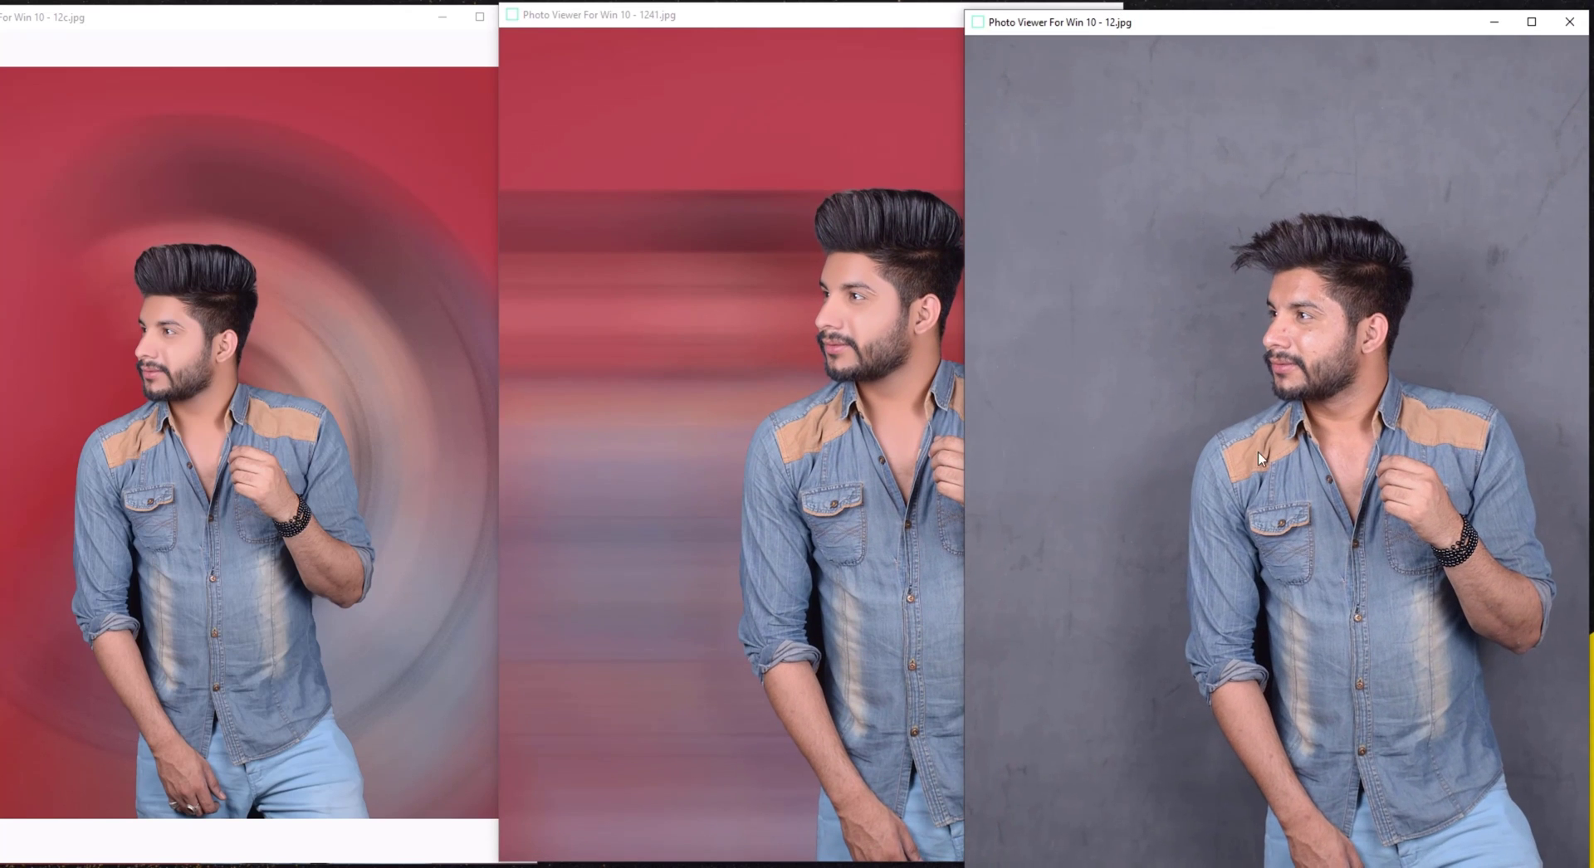
left_click(711, 401)
scroll(712, 401, "down", 4)
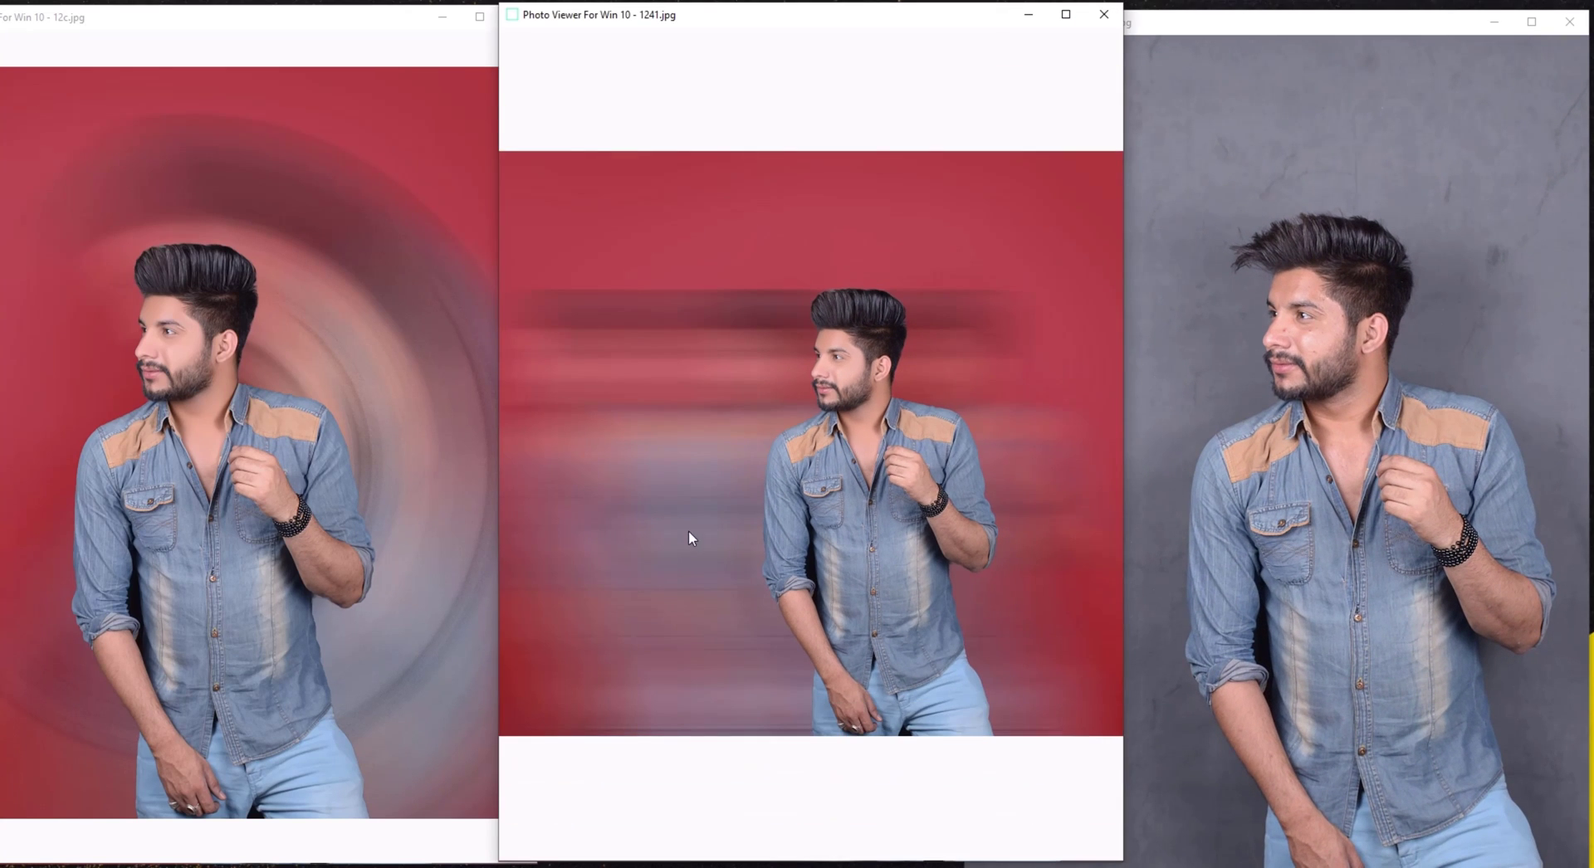
left_click(222, 402)
scroll(229, 403, "down", 4)
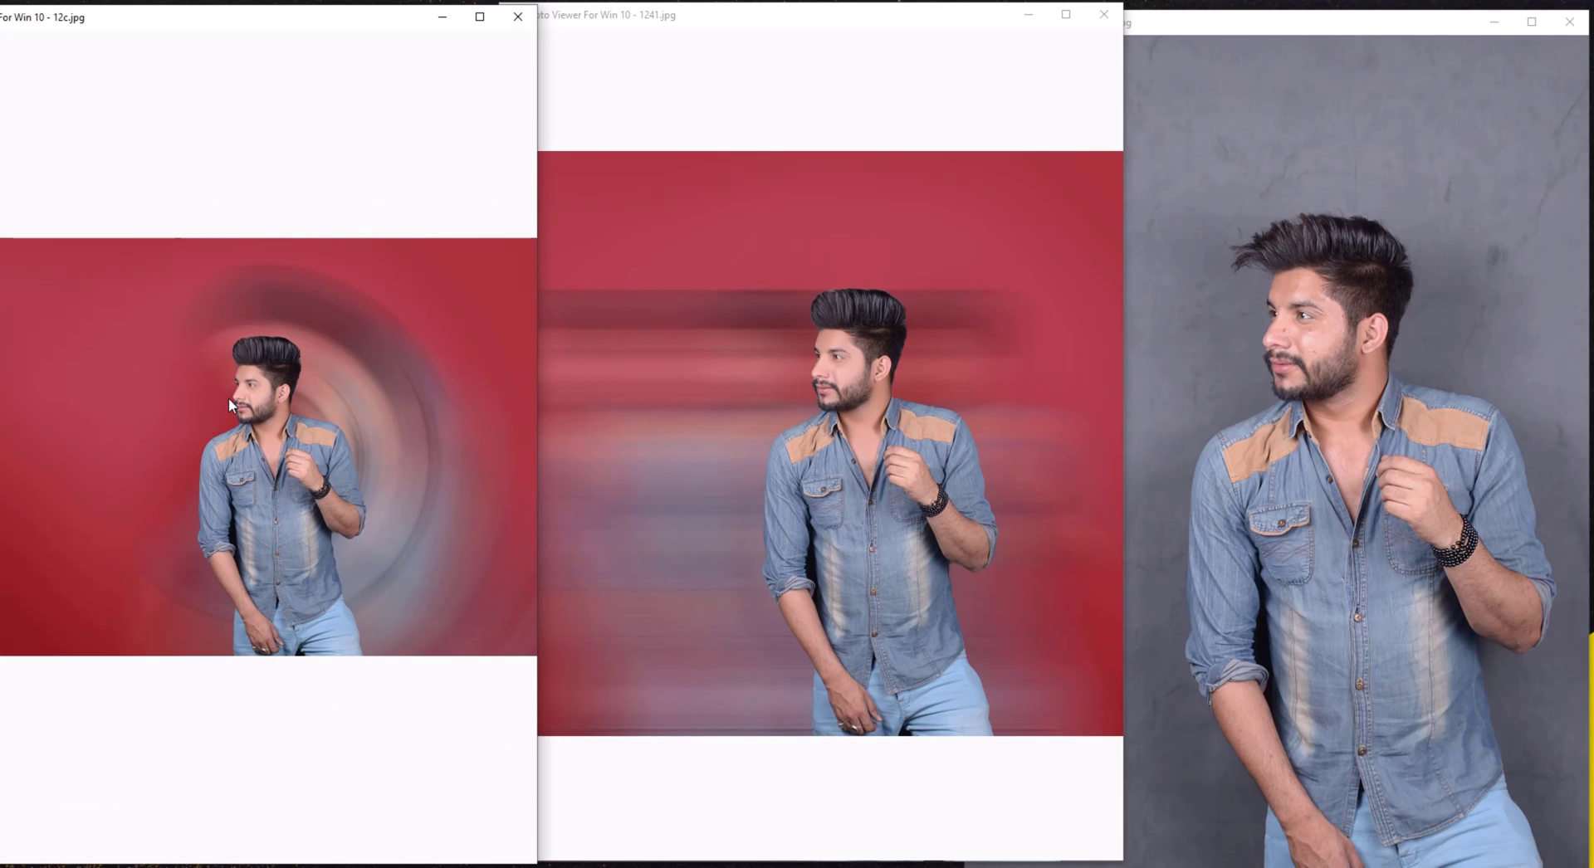
Switch back to Photoshop, show Layer 1, hide Layer 1 copy, and merge the visible spin-blur layers into the Background
left_click(664, 865)
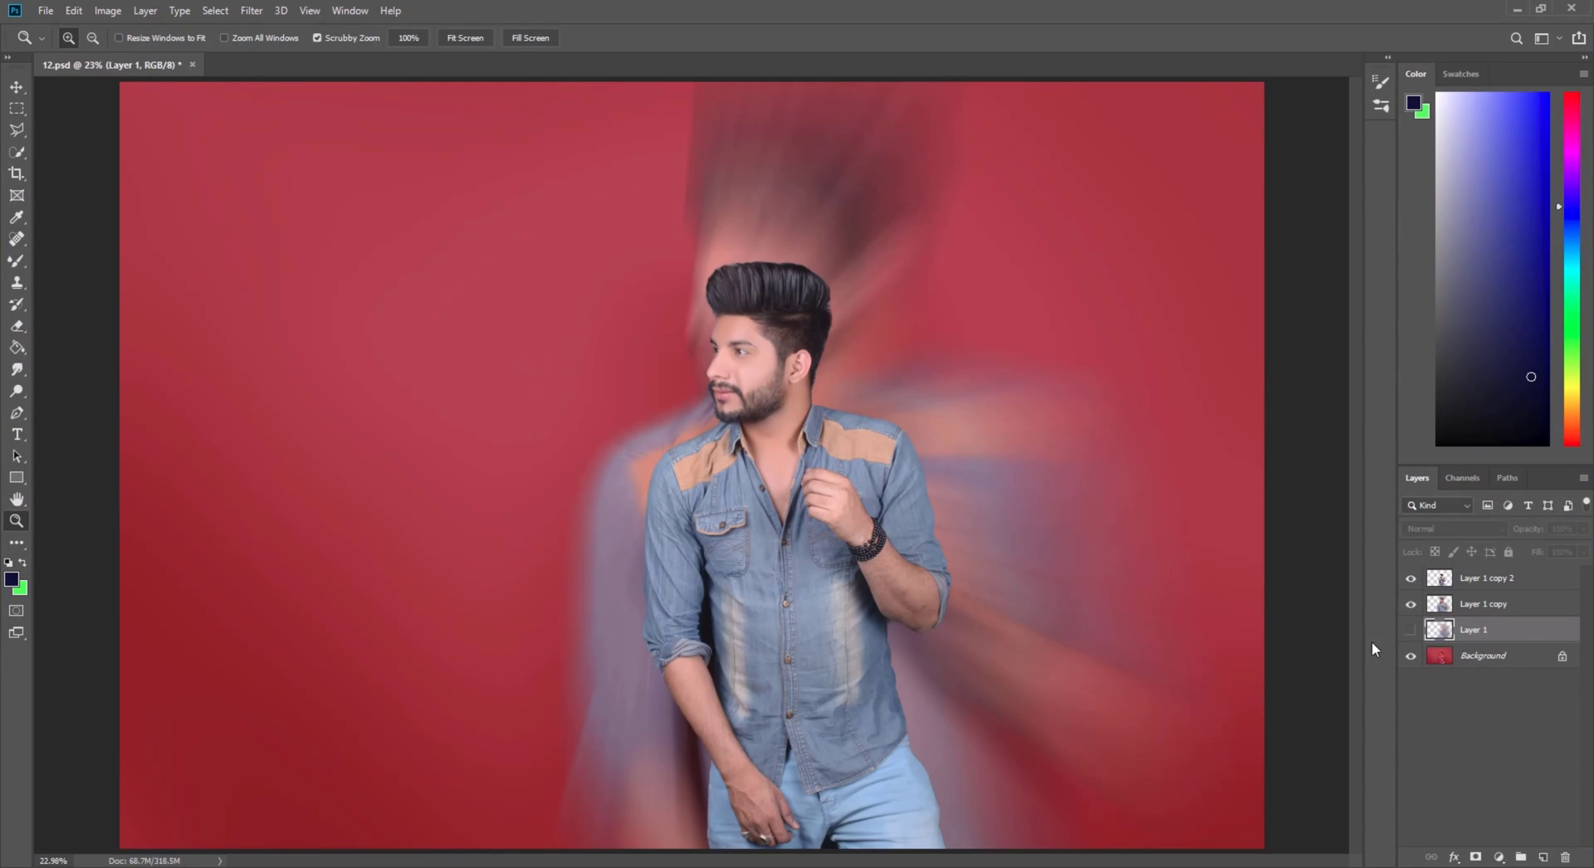
left_click(1410, 630)
left_click(1411, 604)
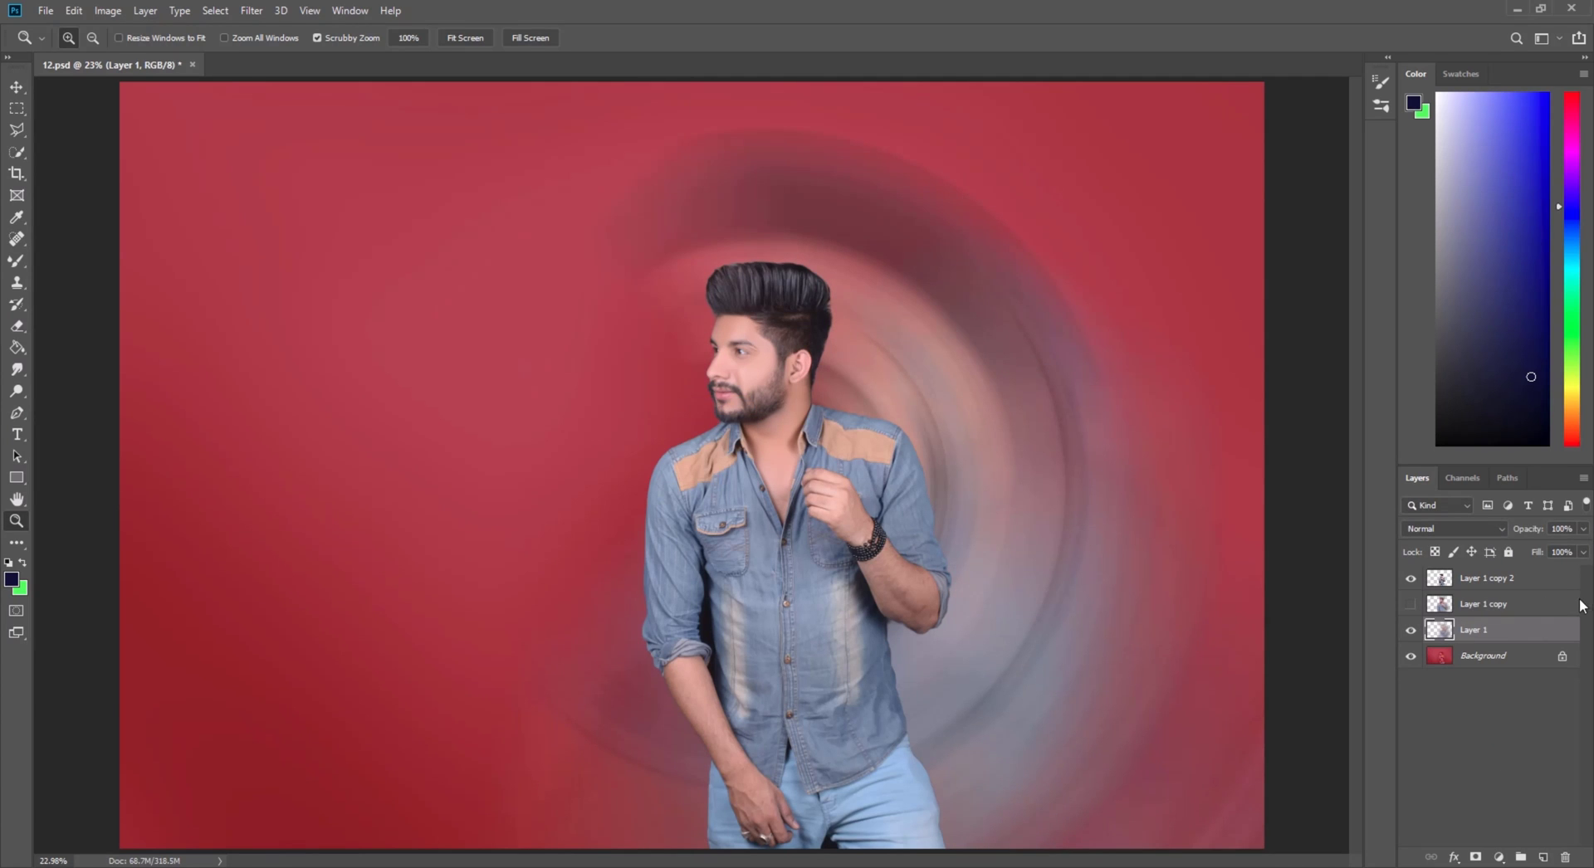
key("ctrl+shift+e")
In the Camera Raw Filter, set Exposure -0.50, Contrast +18, Highlights -33, Shadows +59, Whites -14 and Blacks -21
left_click(253, 11)
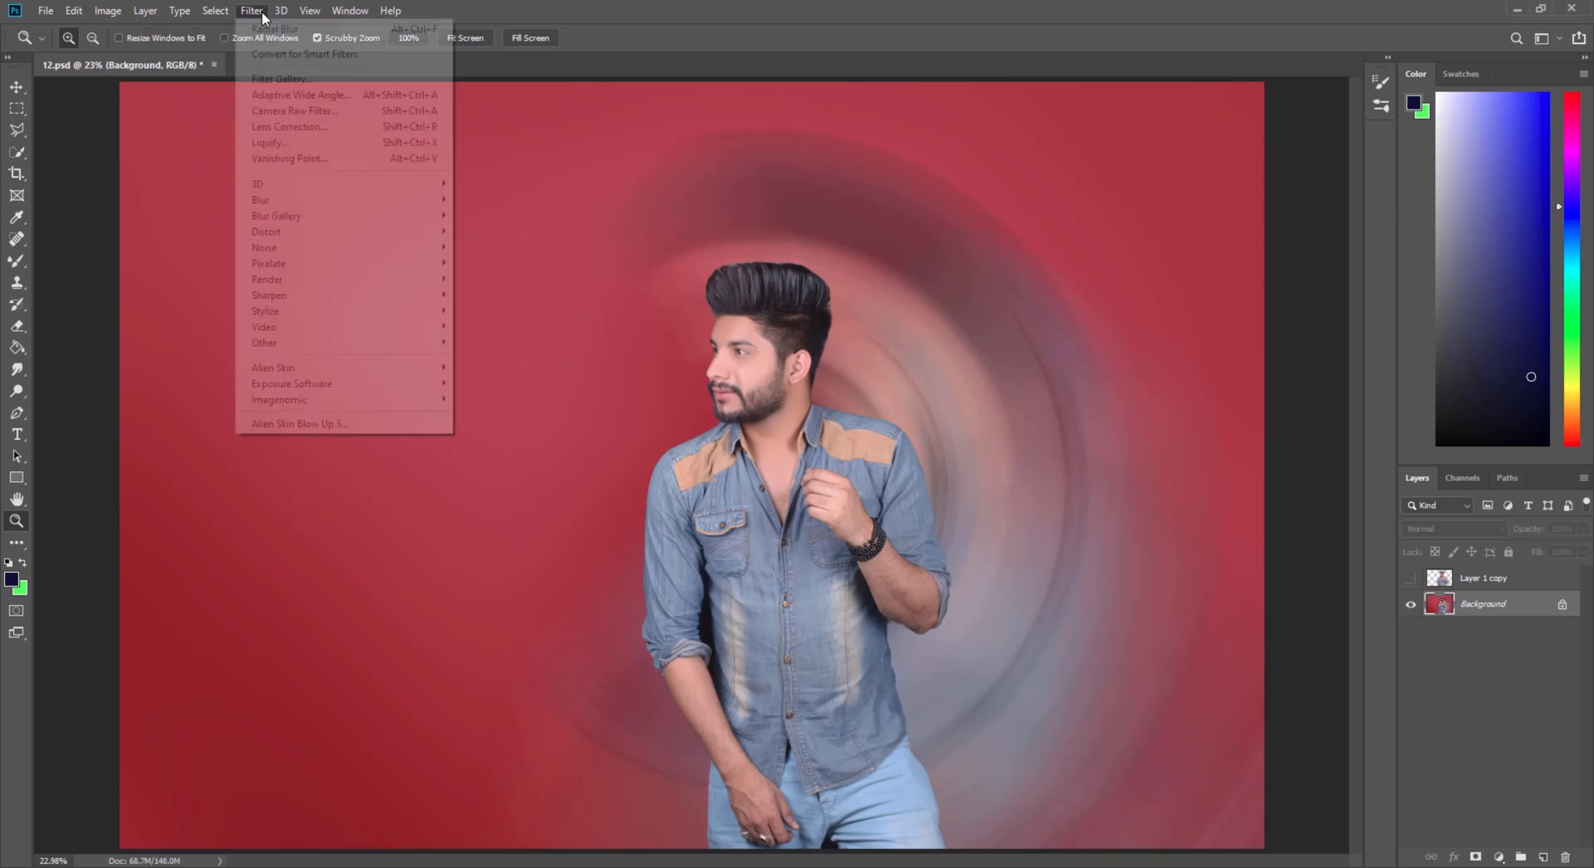
mouse_move(309, 386)
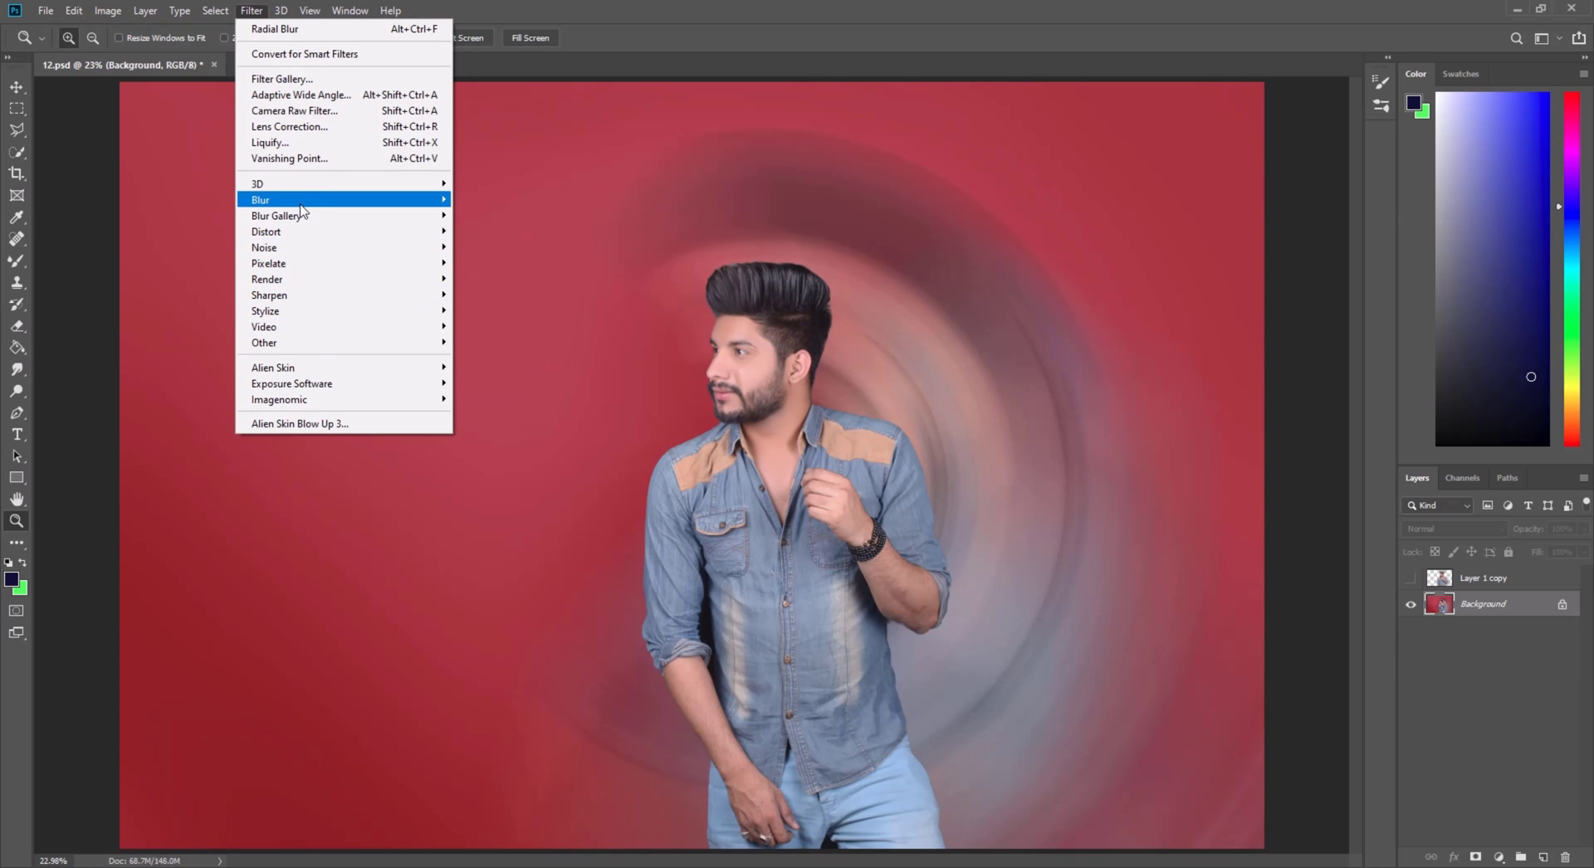
left_click(298, 118)
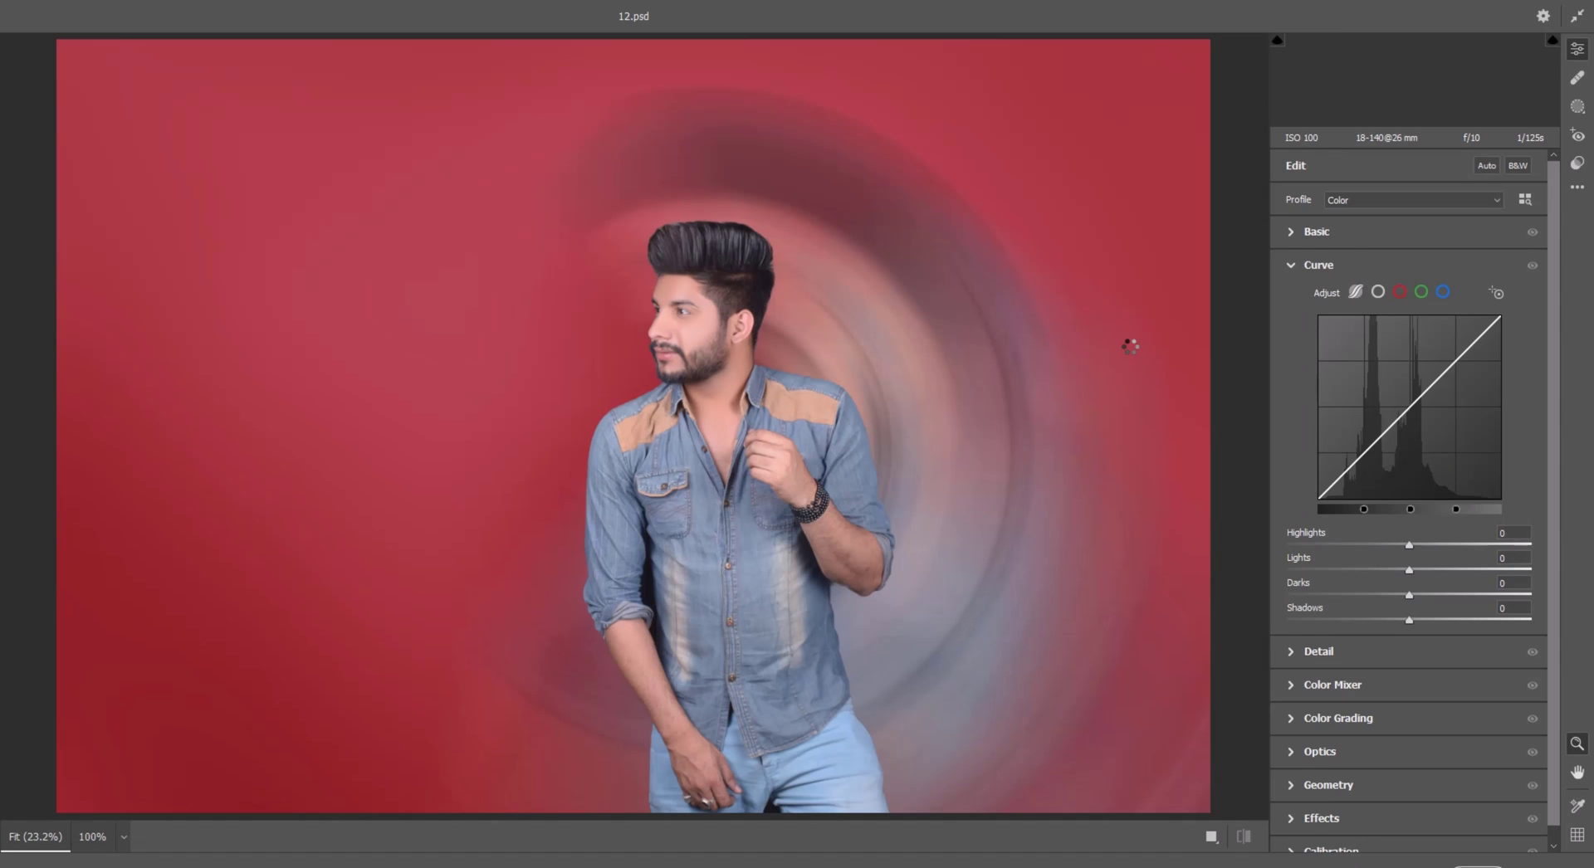
left_click(1295, 234)
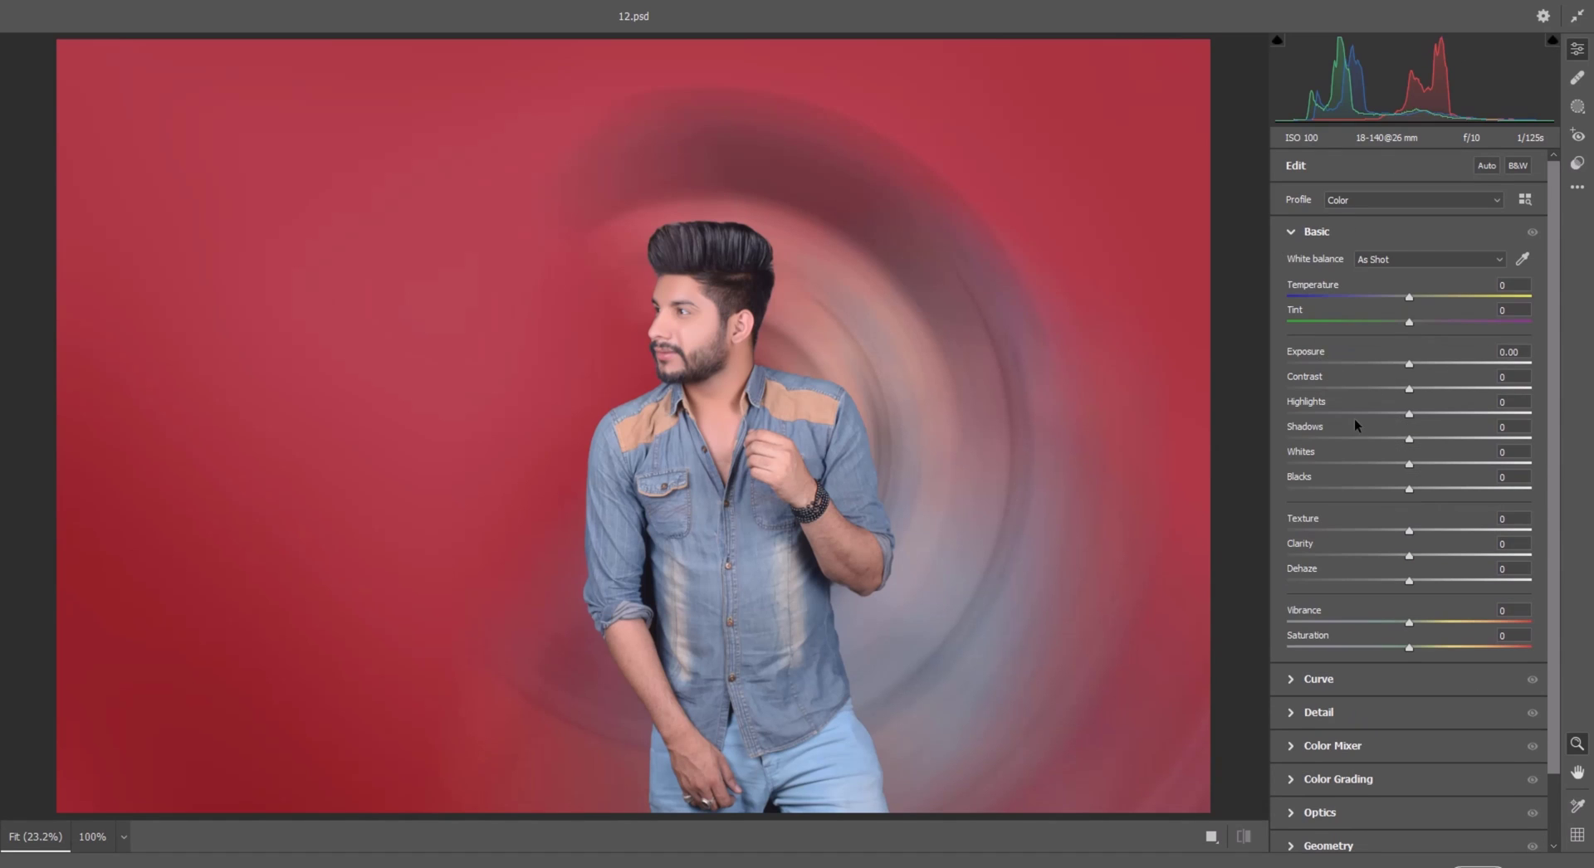
mouse_move(1362, 414)
left_mouse_down()
mouse_move(1321, 415)
mouse_move(1358, 415)
left_mouse_up()
left_click_drag(1409, 364, 1481, 440)
left_click_drag(1353, 410, 1366, 413)
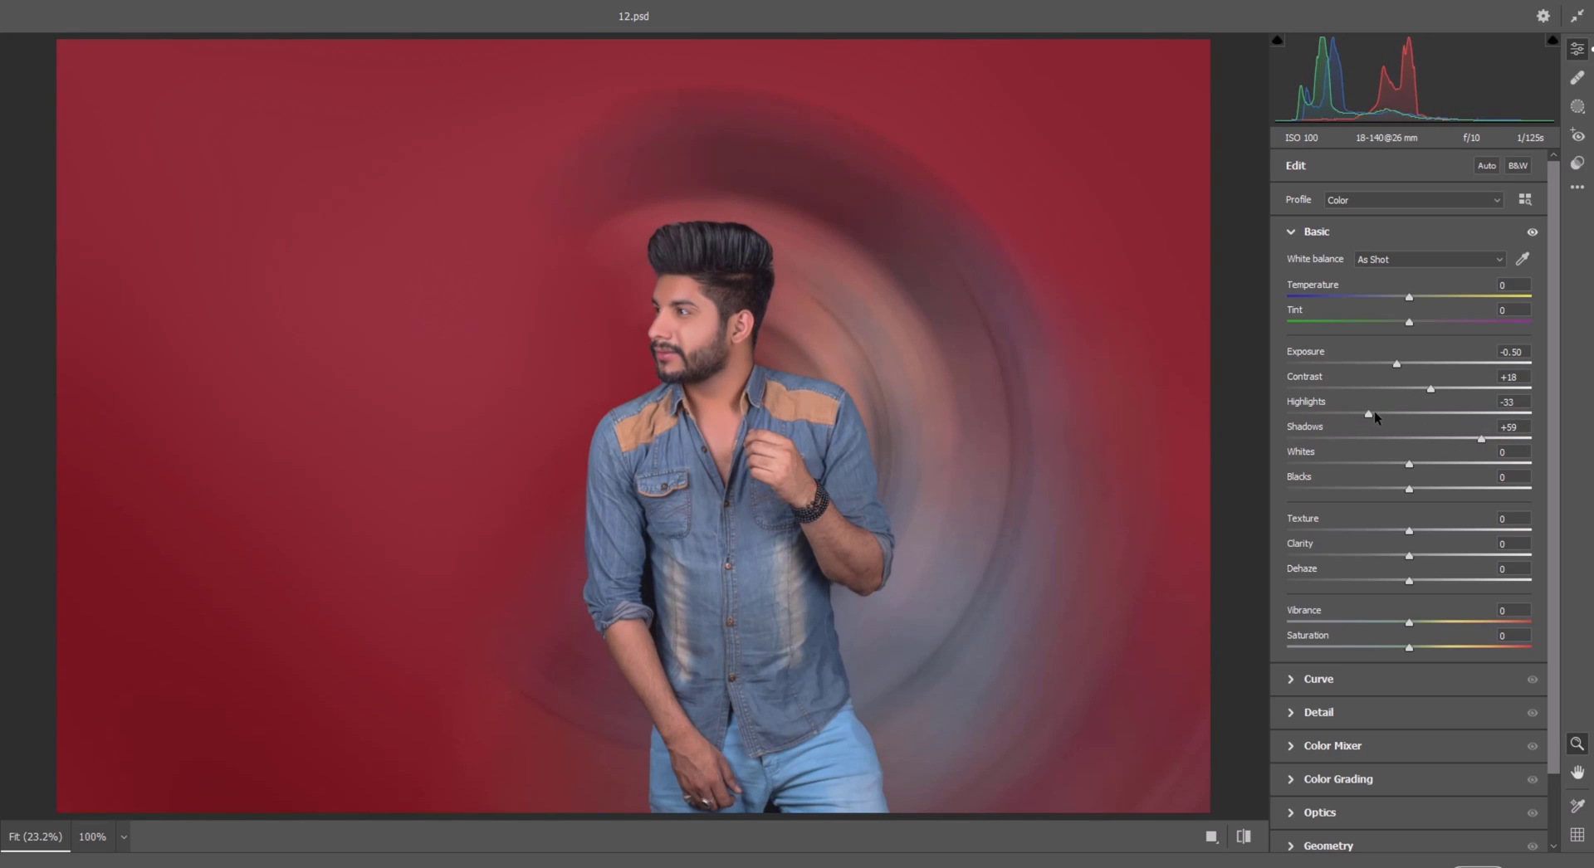
left_click_drag(1385, 465, 1385, 490)
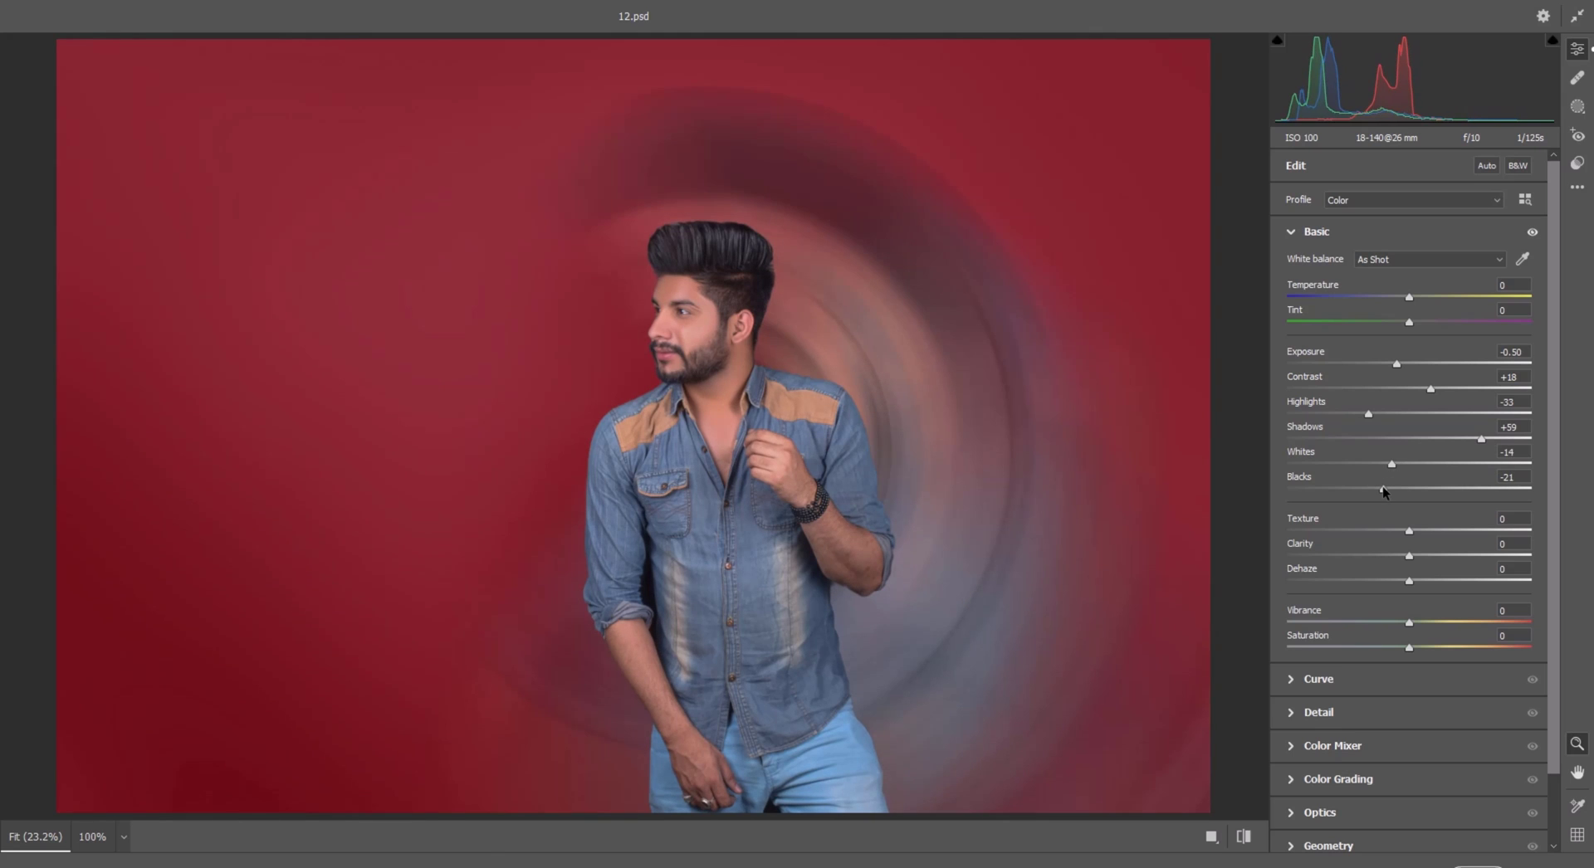
Add a strong dark vignette around the edges of the picture with a negative Vignetting value
scroll(1397, 587, "down", 2)
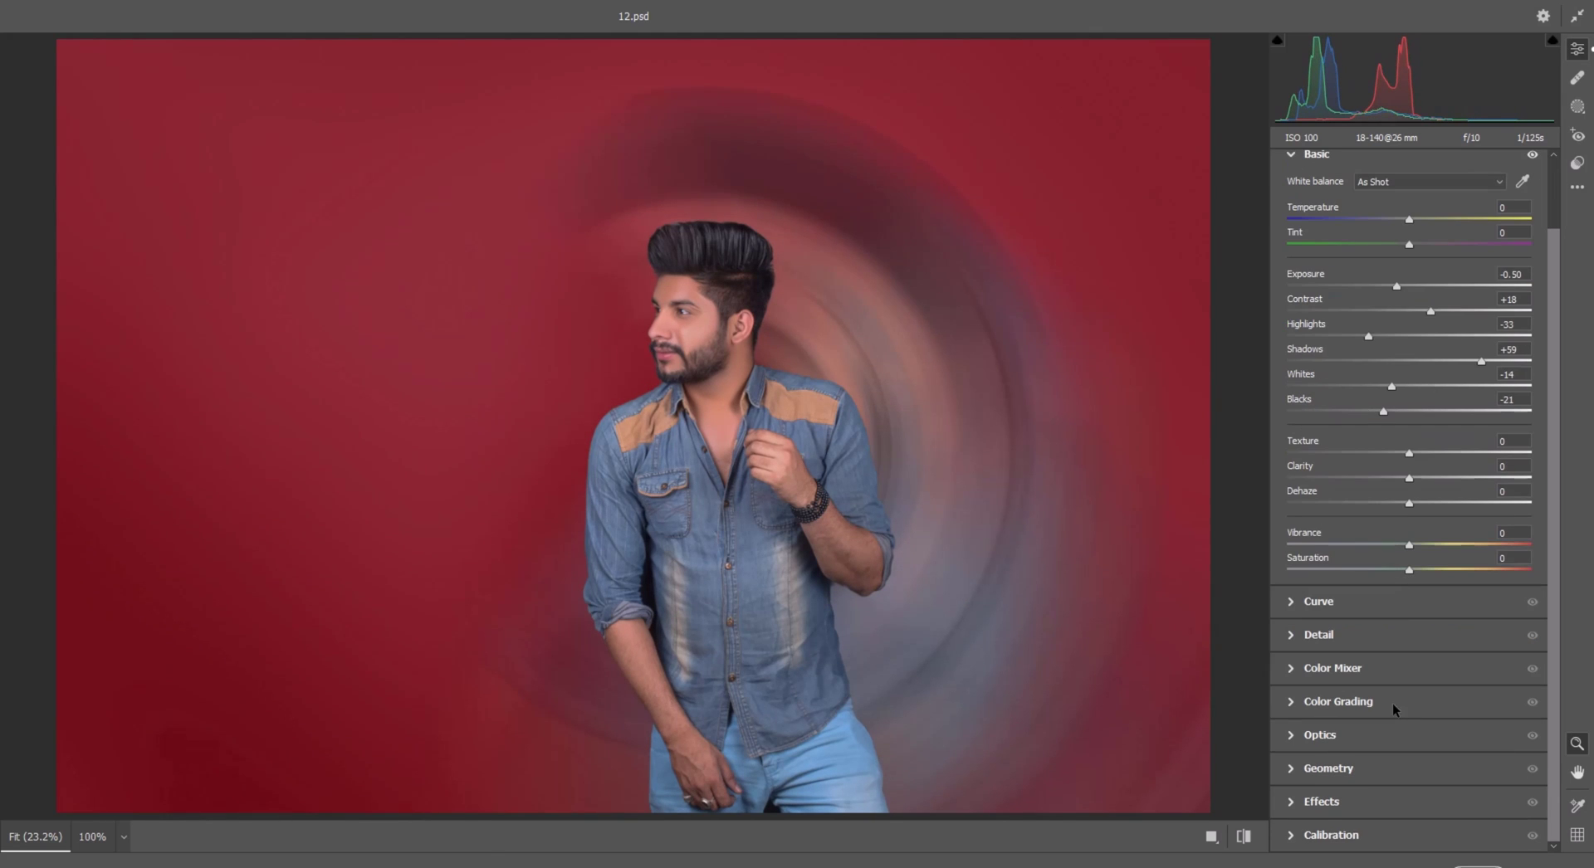
left_click(1338, 798)
left_click_drag(1370, 538, 1355, 540)
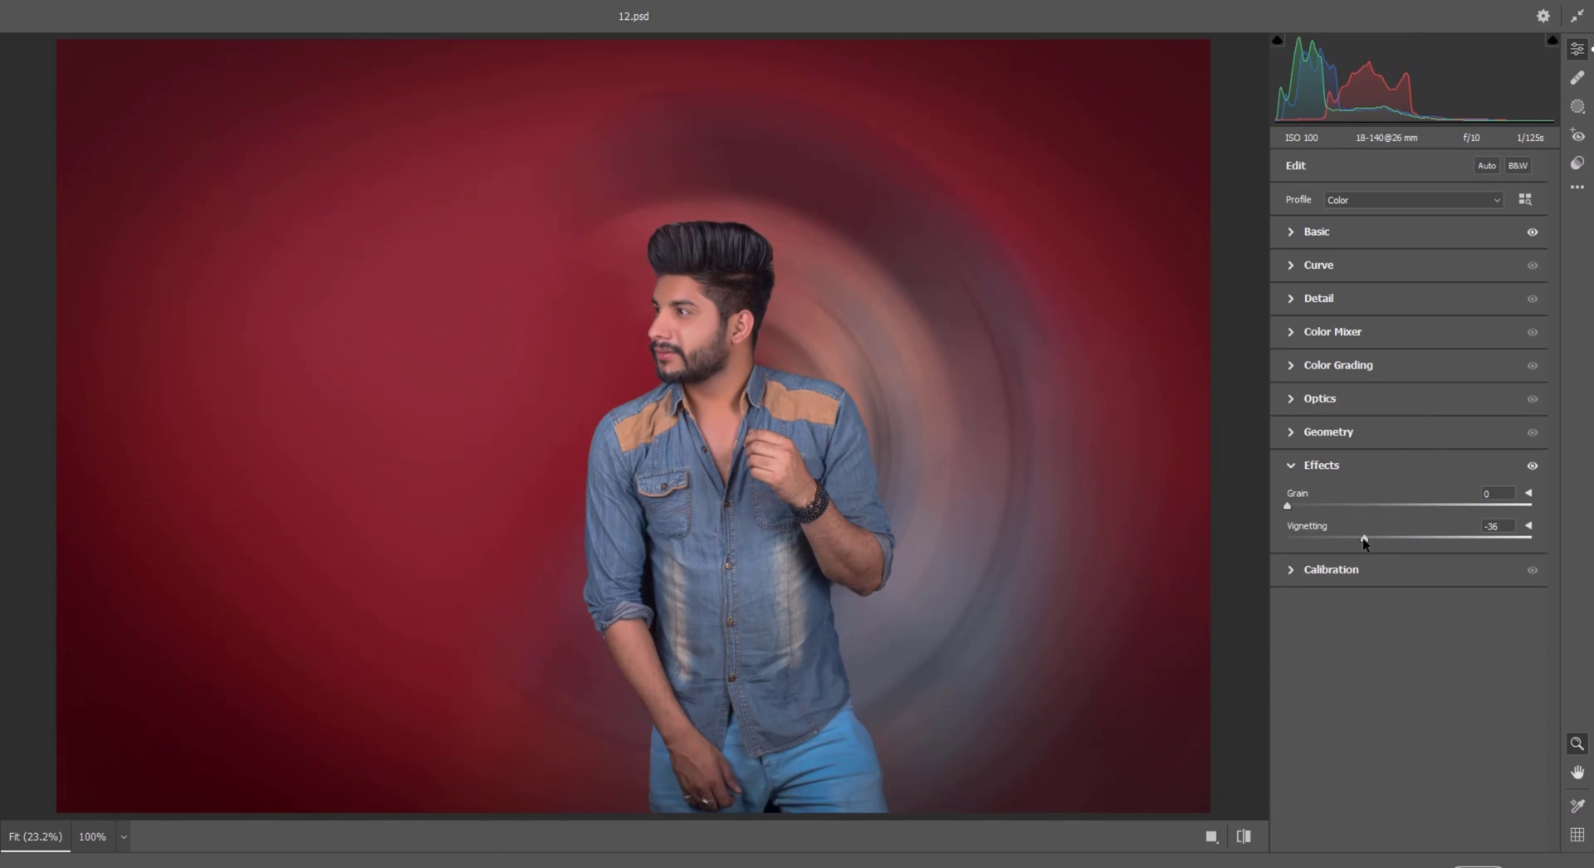
Set Clarity to +34 and Exposure to -0.35, and adjust the parametric curve to Highlights +14, Lights +10, Darks -5 and Shadows -14
left_click(1312, 232)
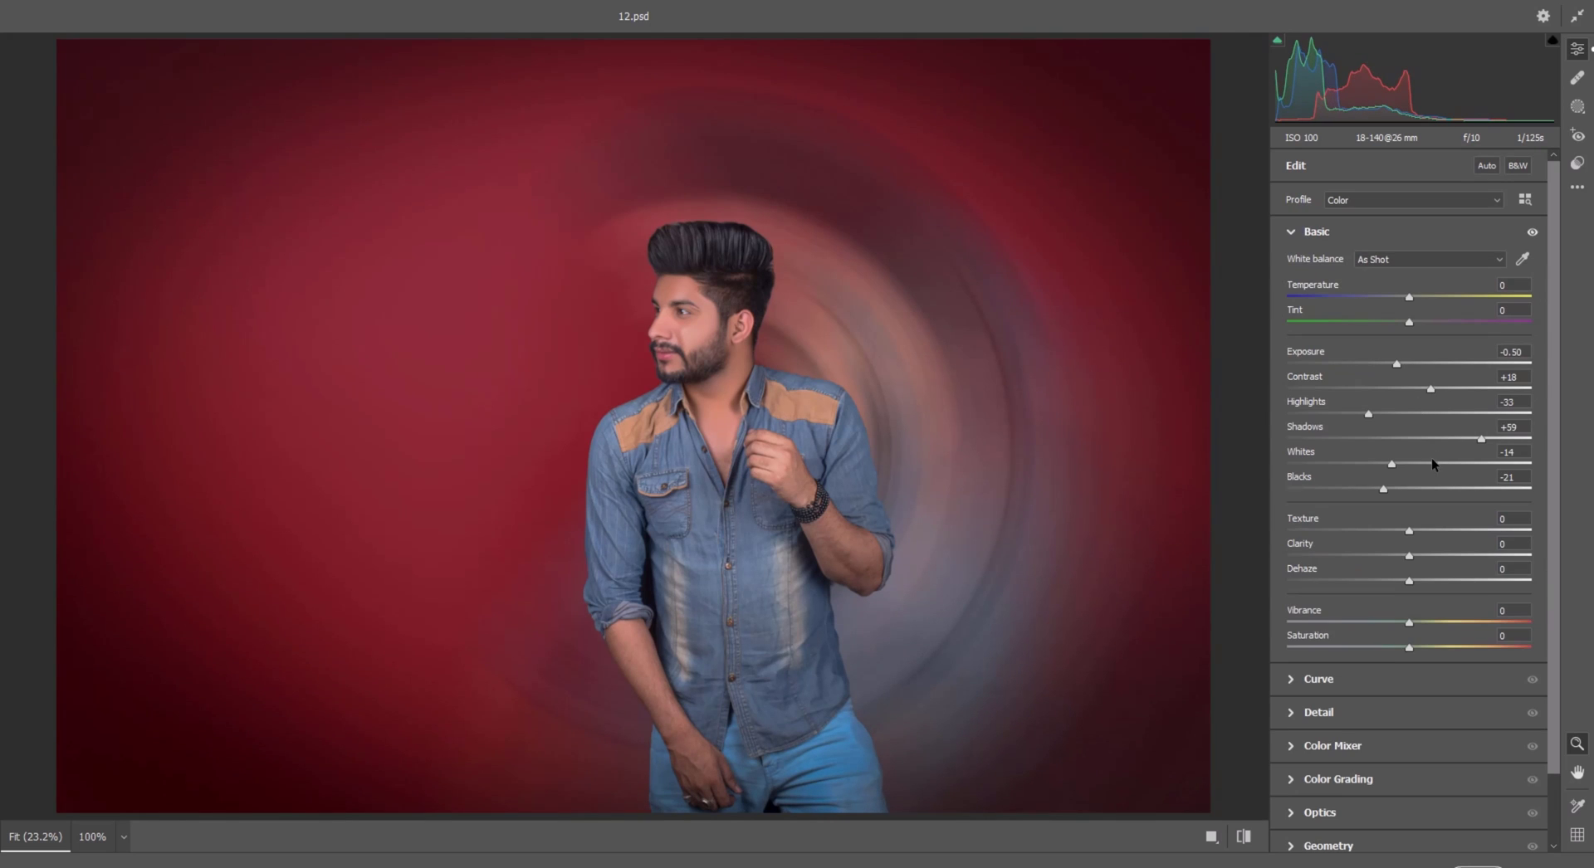
left_click_drag(1410, 555, 1451, 558)
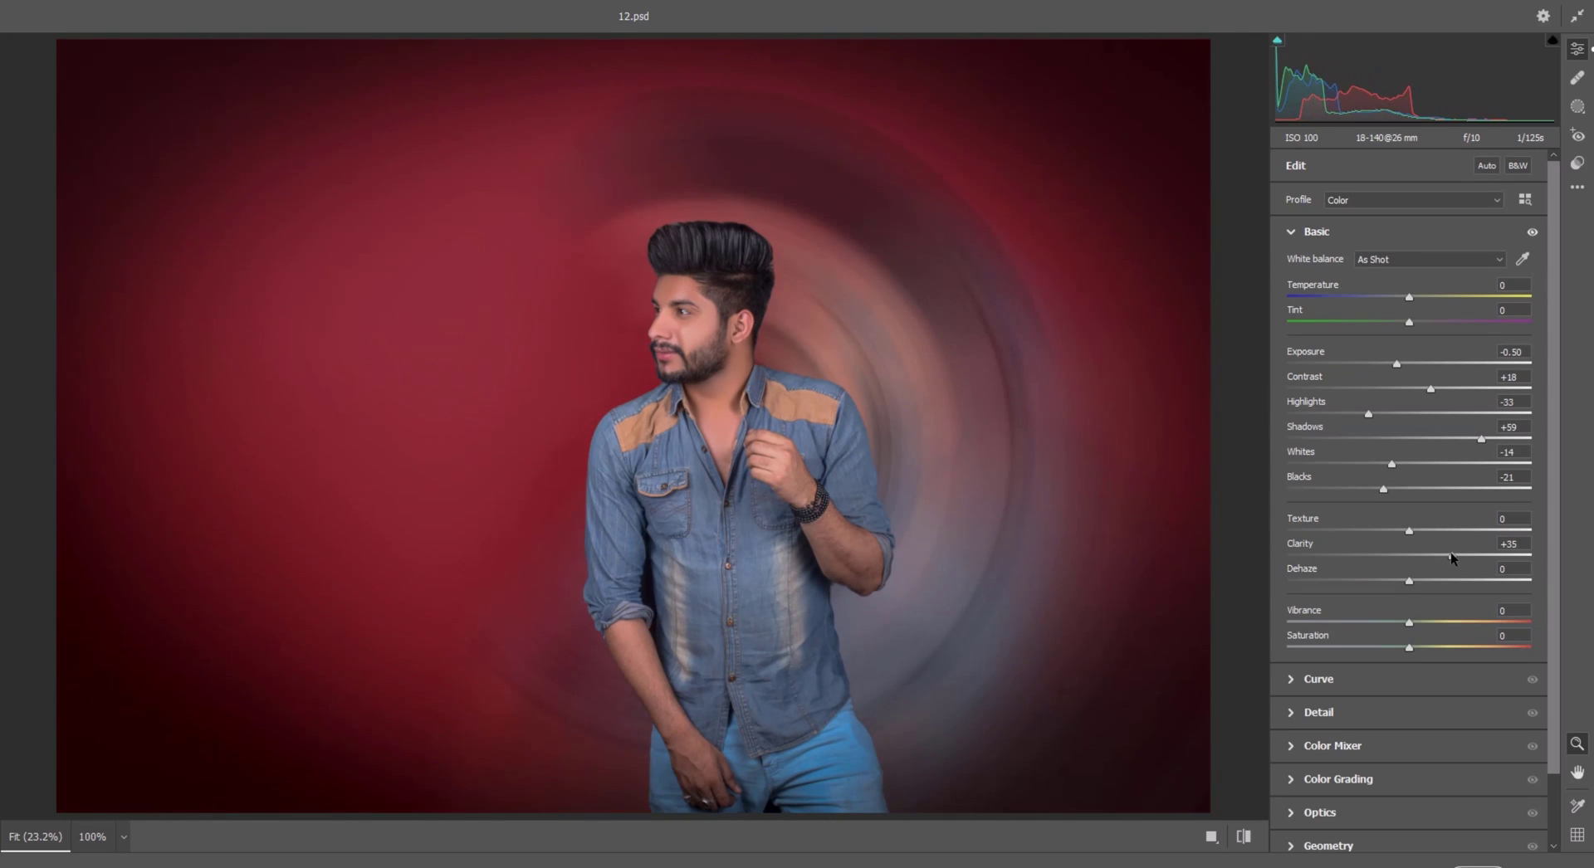
left_click_drag(1397, 364, 1401, 365)
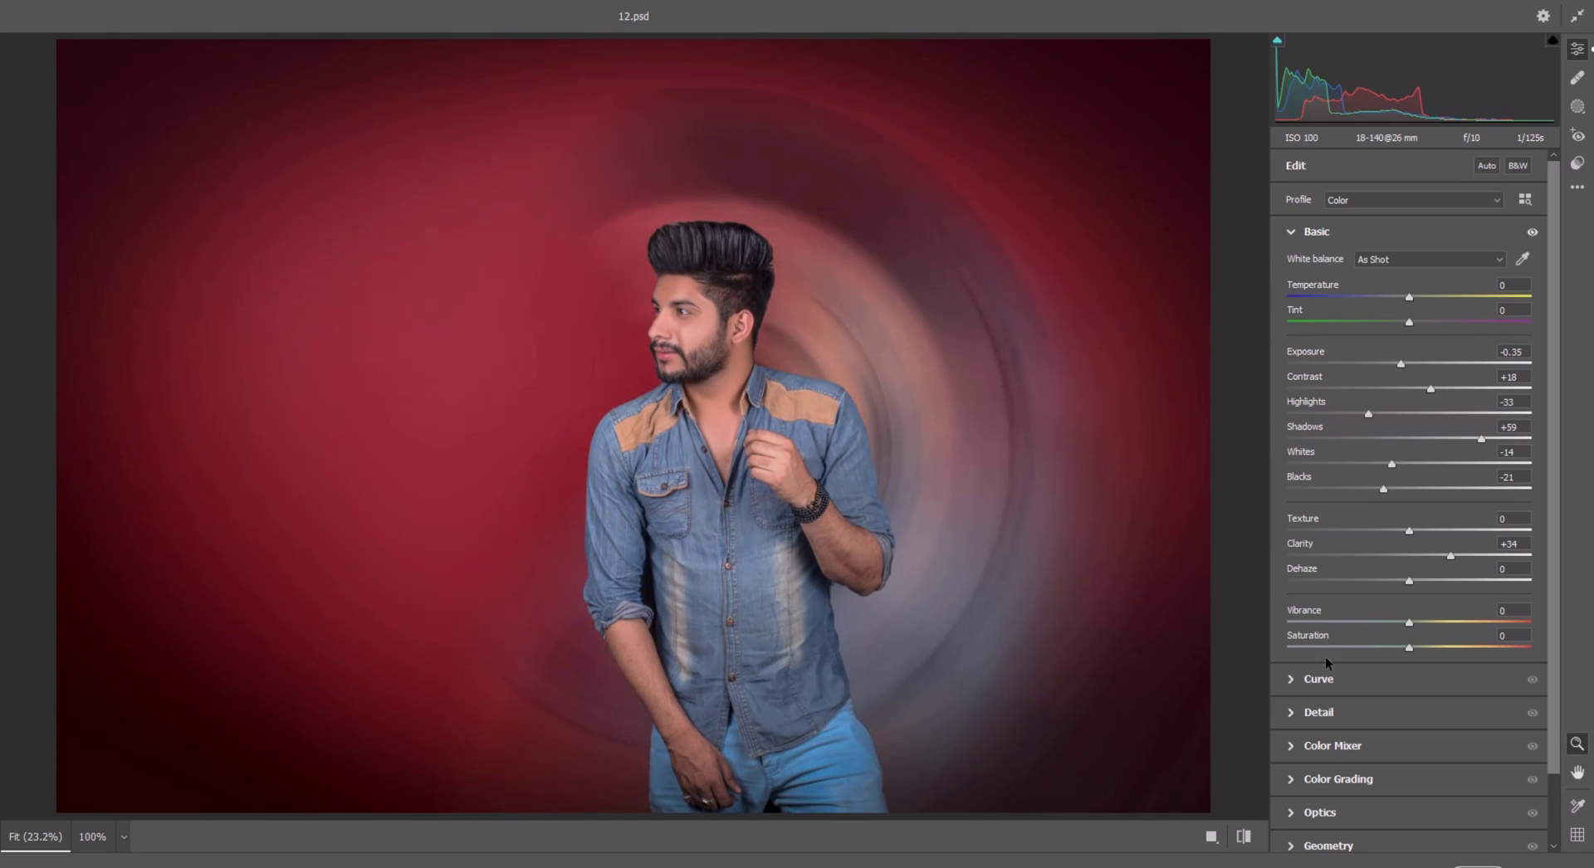
left_click(1320, 689)
left_click_drag(1409, 546, 1393, 621)
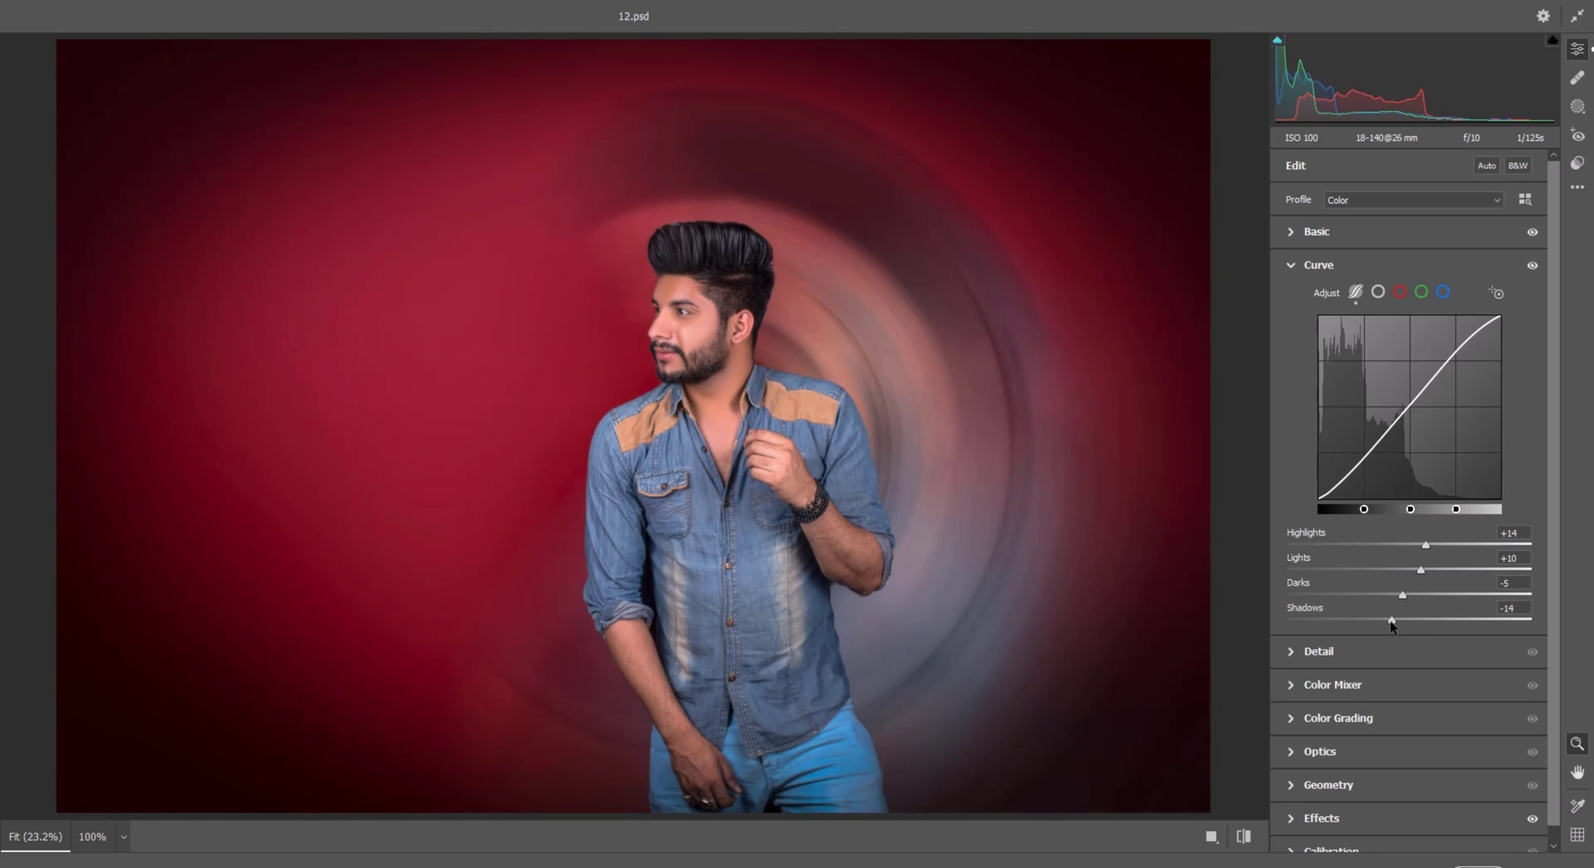
Grade the highlights orange at hue 28, saturation 33, tint the shadows slightly yellow, check the face at 100%, and apply the Camera Raw edits
scroll(1370, 635, "down", 1)
left_click(1312, 636)
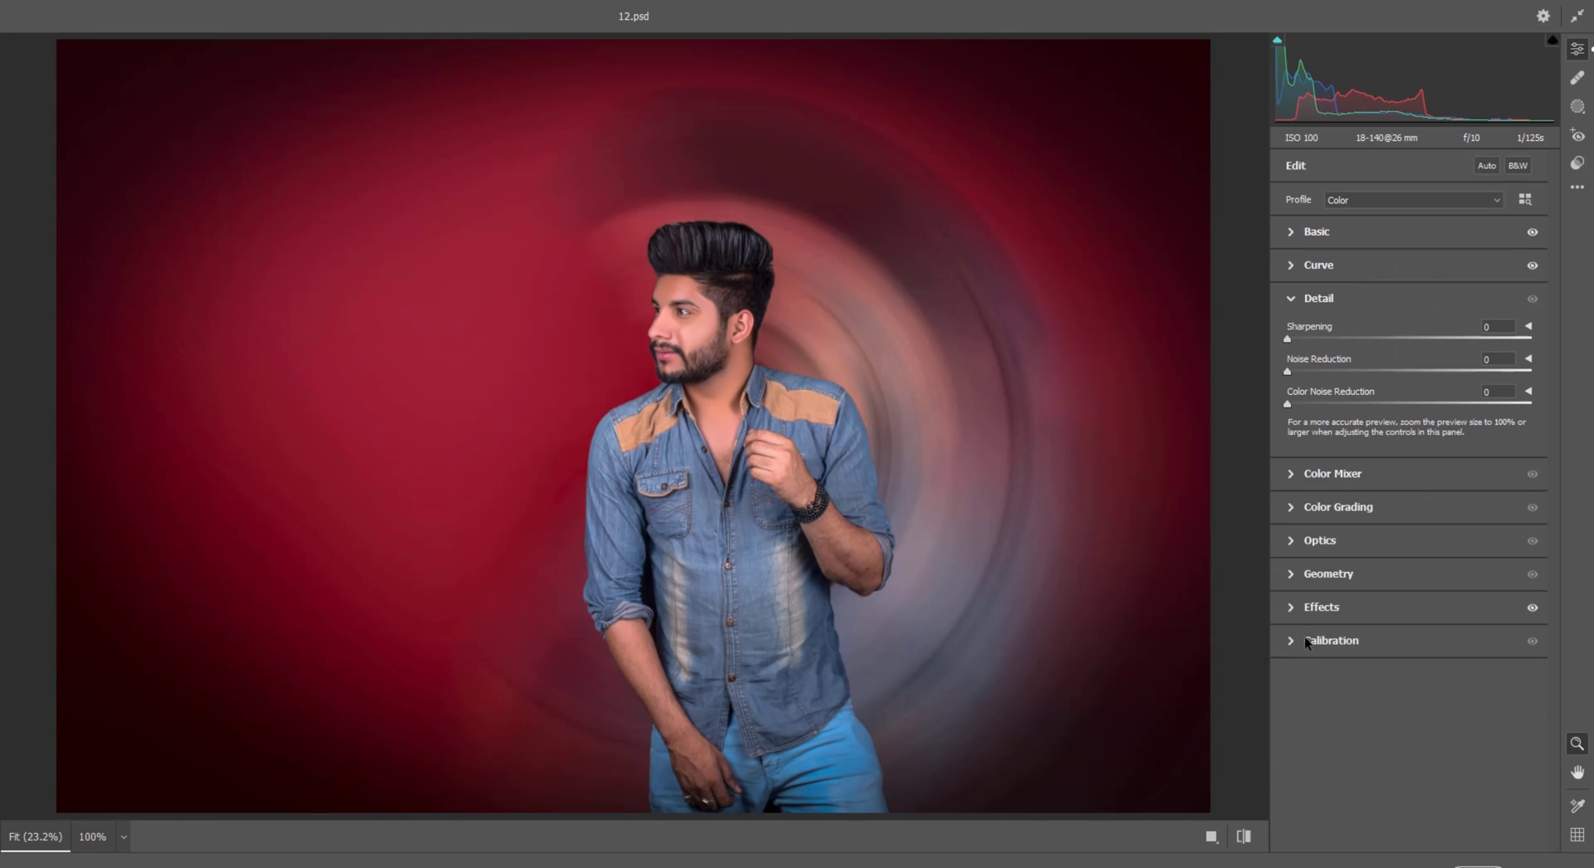
left_click(1303, 508)
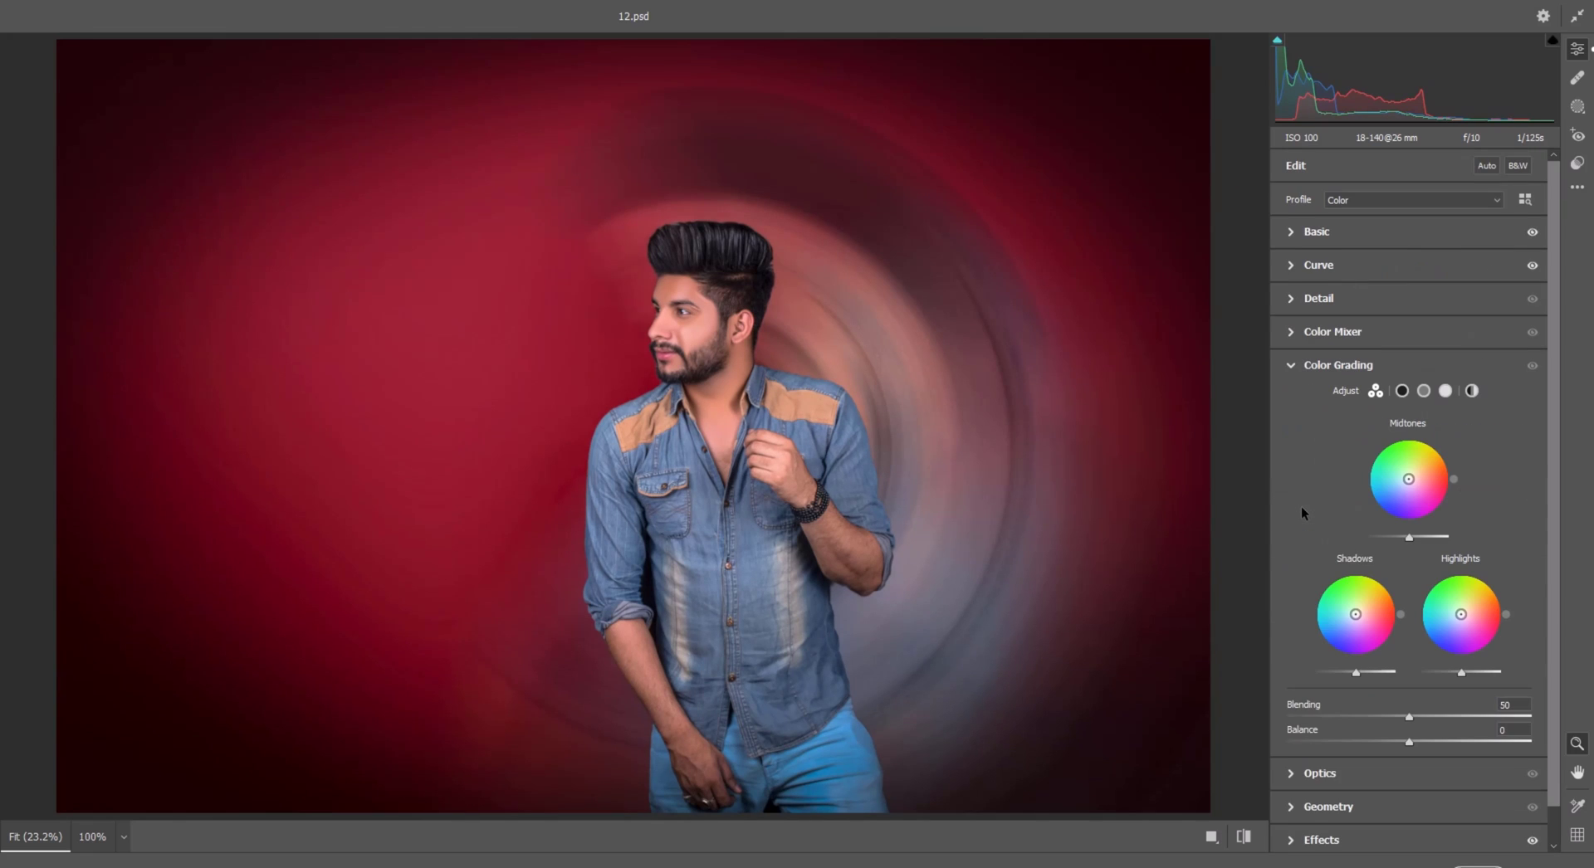
scroll(1302, 513, "down", 1)
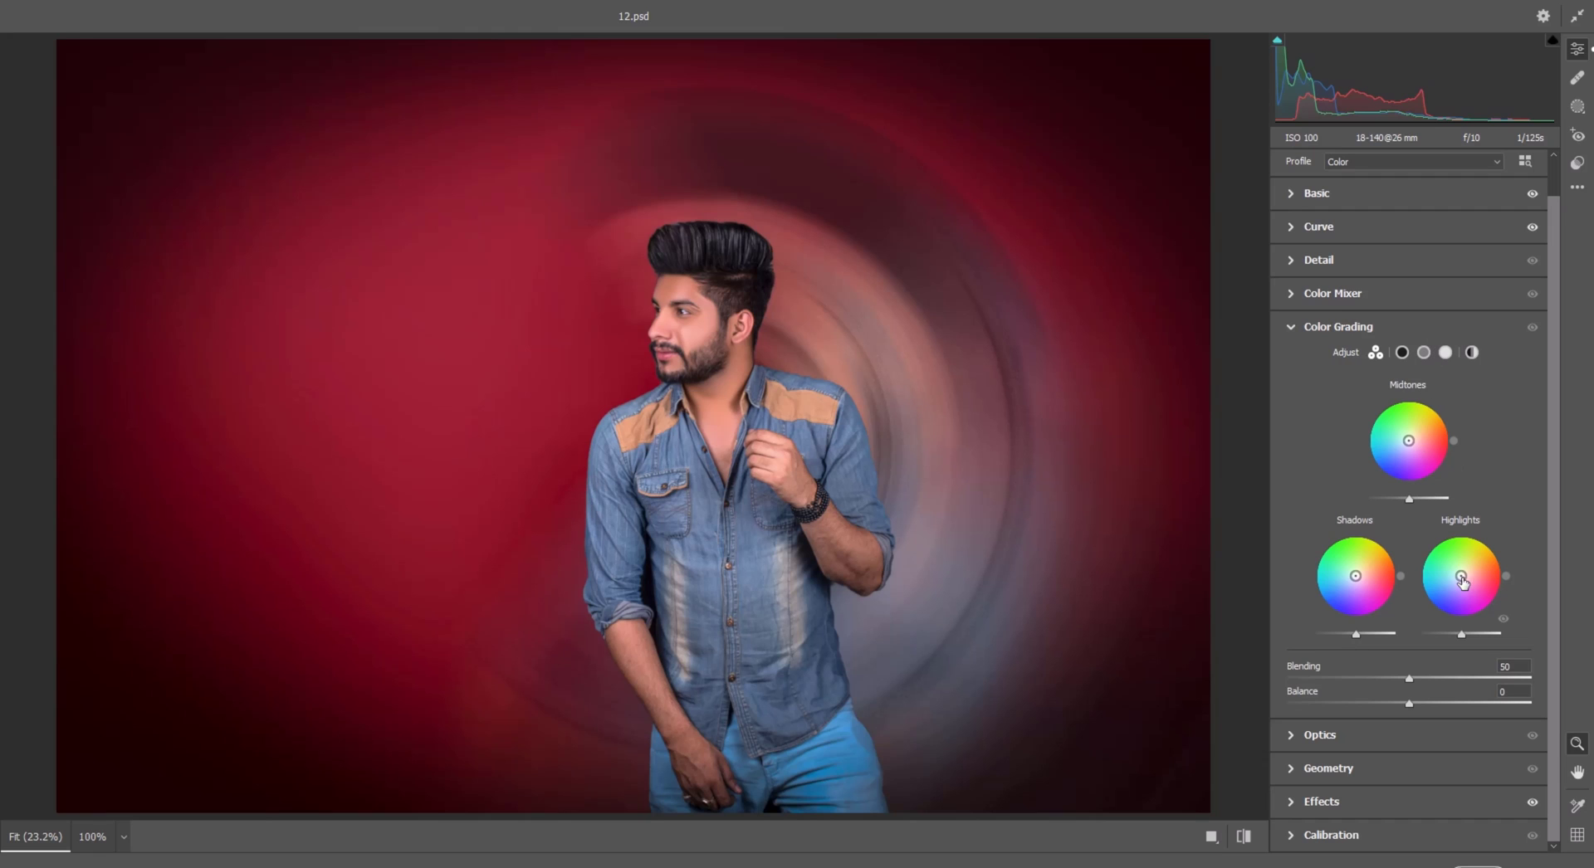
mouse_move(1460, 578)
left_mouse_down()
mouse_move(1488, 567)
mouse_move(1471, 570)
left_mouse_up()
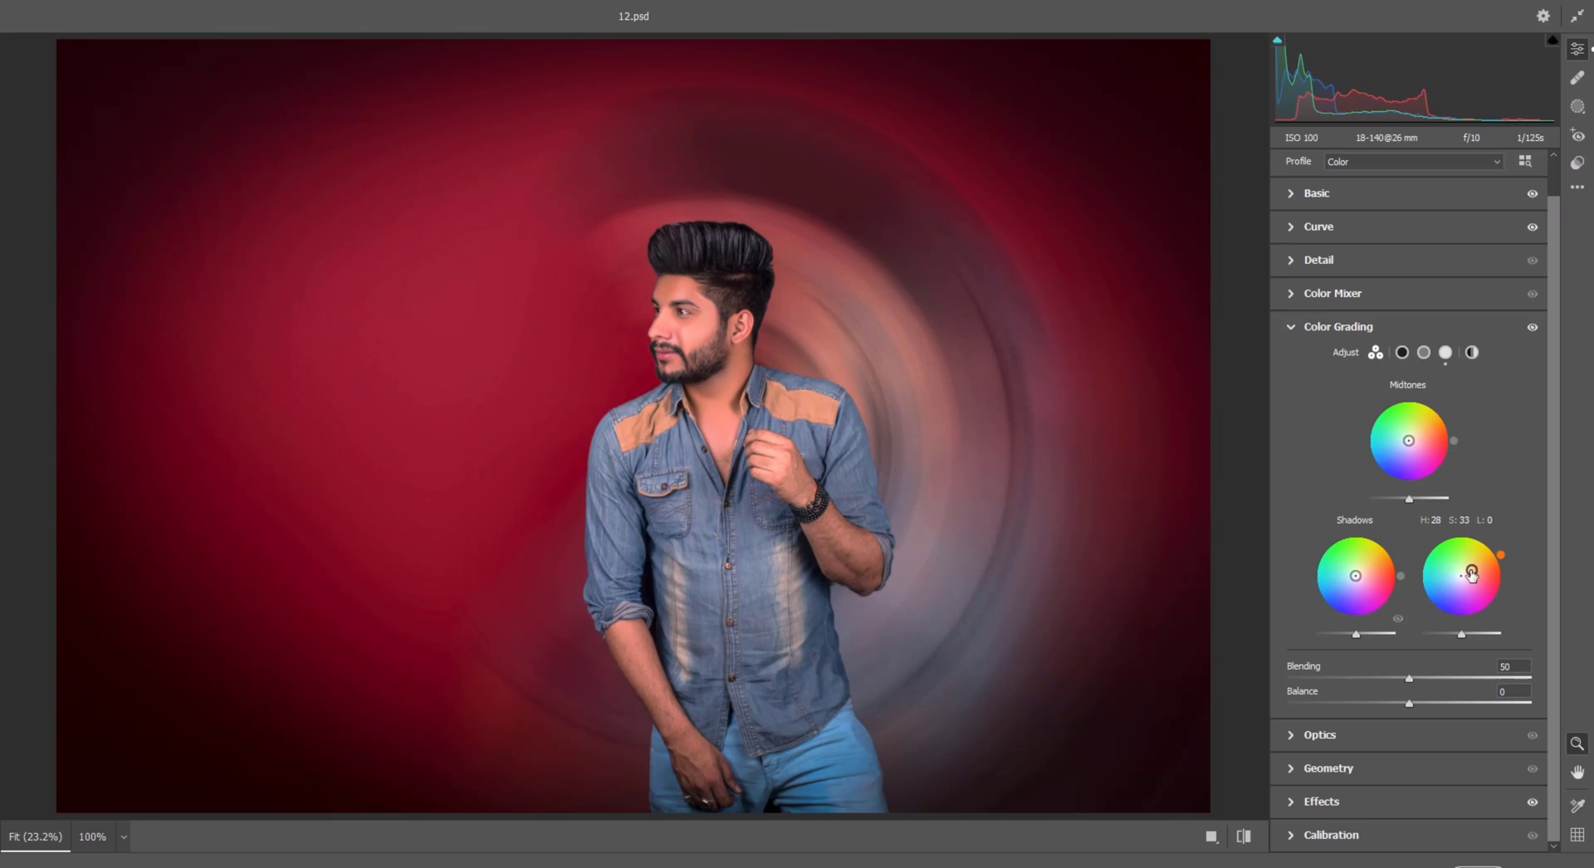
left_click_drag(1358, 580, 1359, 572)
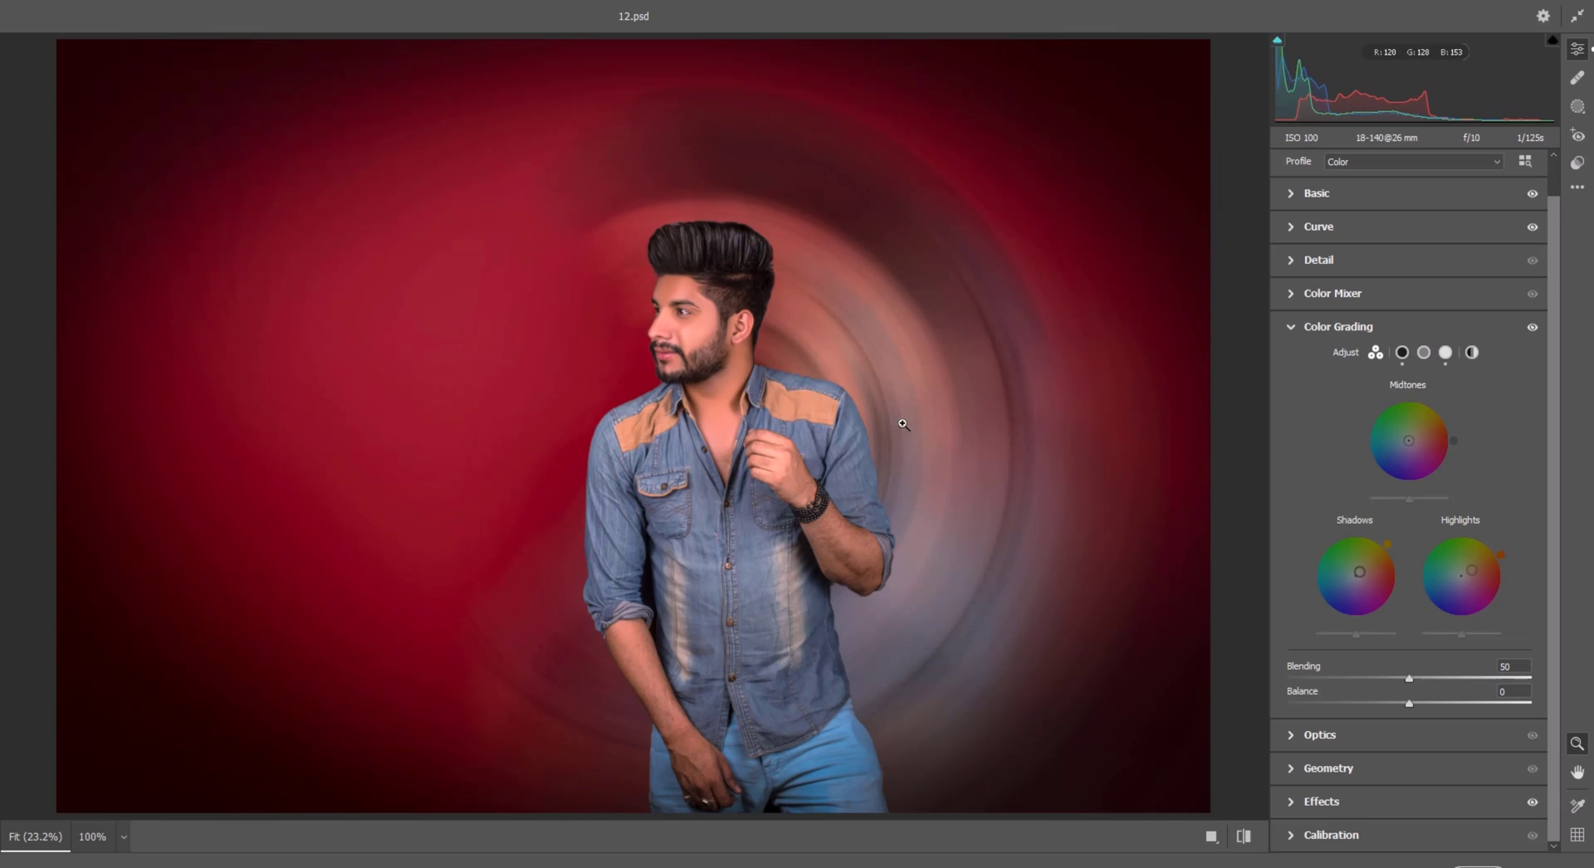
left_click(704, 332)
left_click(704, 332)
left_click(704, 333)
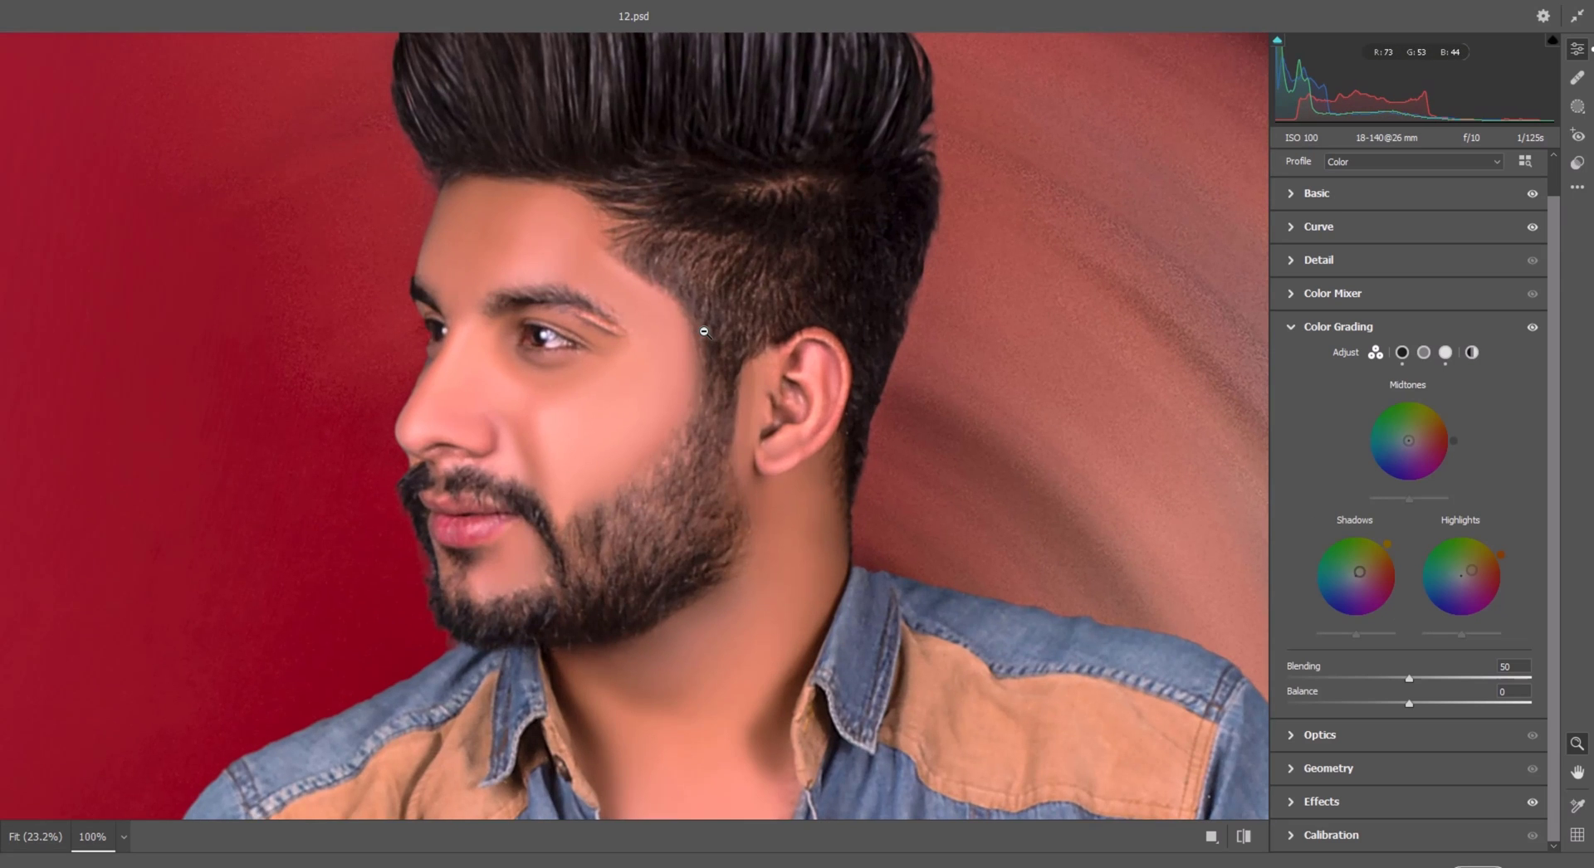
left_click(704, 332, "alt")
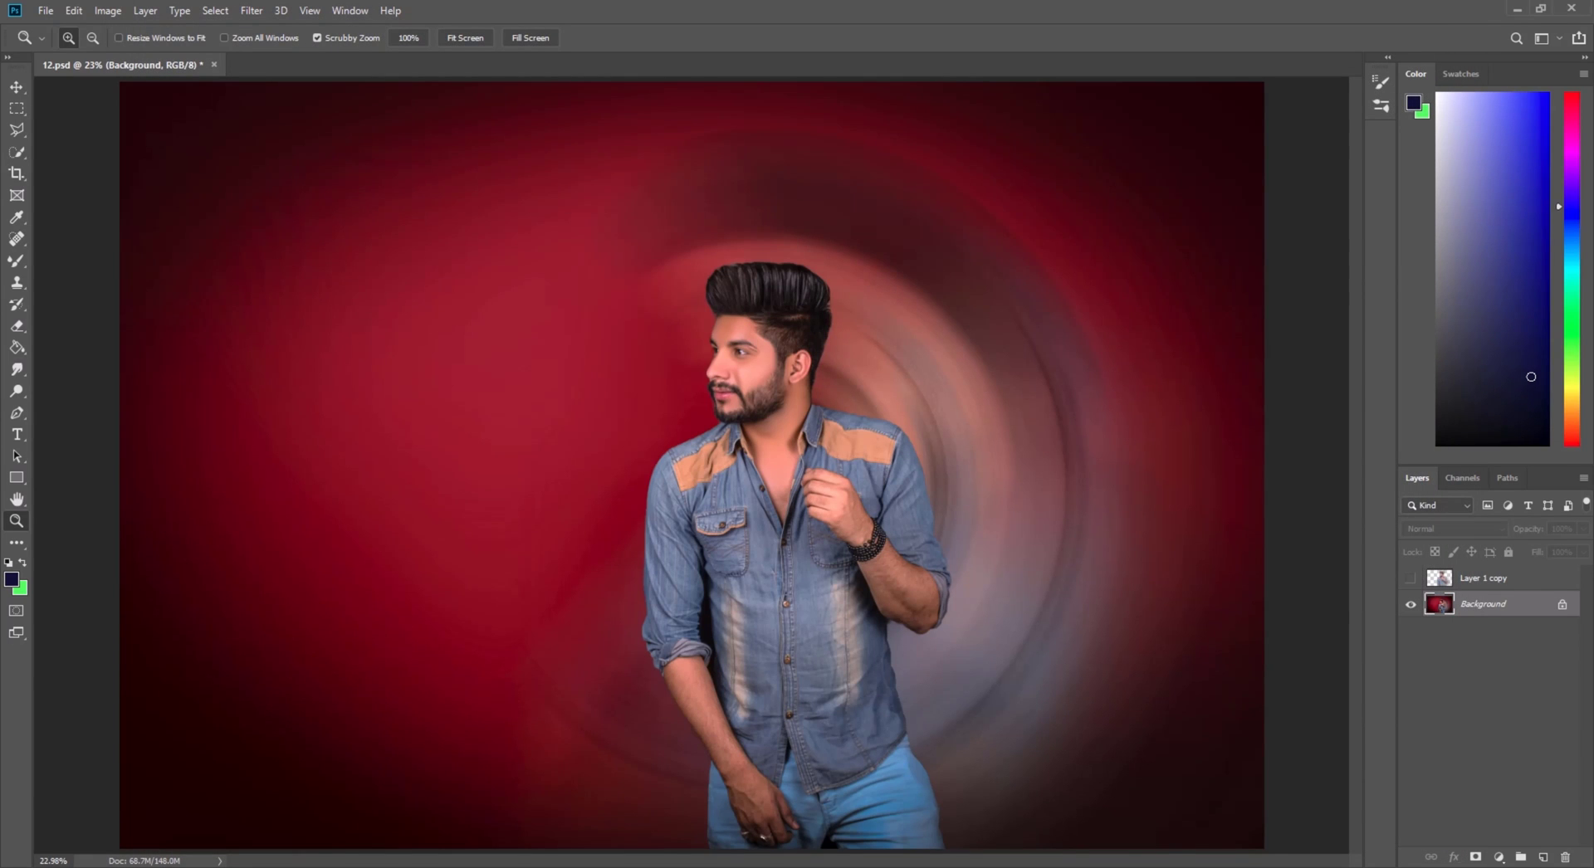
Inspect the graded portrait up close and in full, and switch to the photo viewer to compare it with the original 12.jpg
left_click(796, 354)
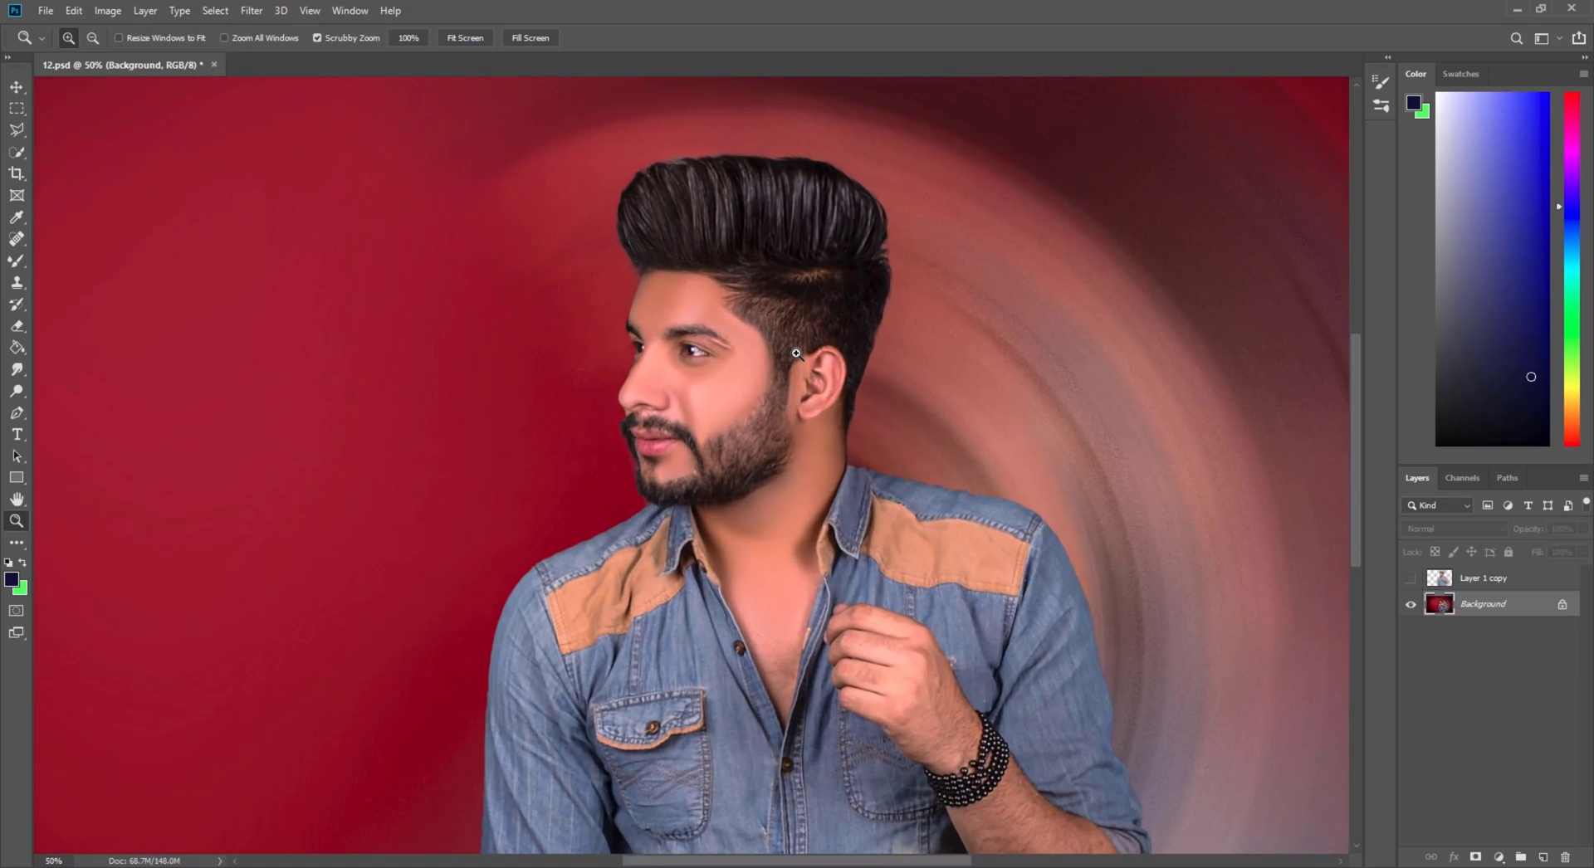
key("ctrl+0")
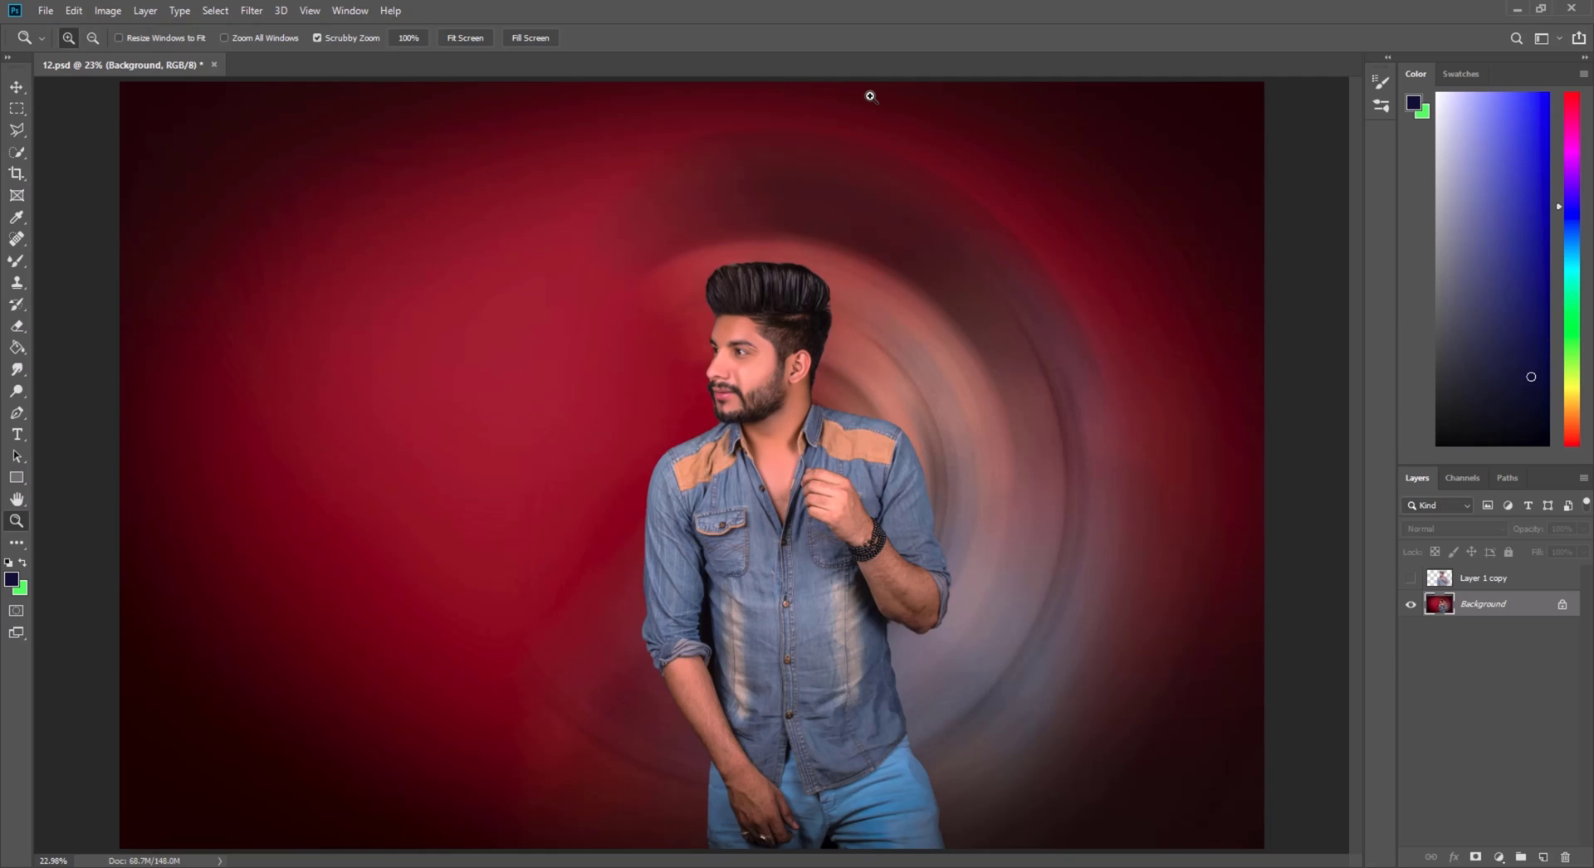
right_click(878, 344)
left_click(882, 351)
left_click(1518, 9)
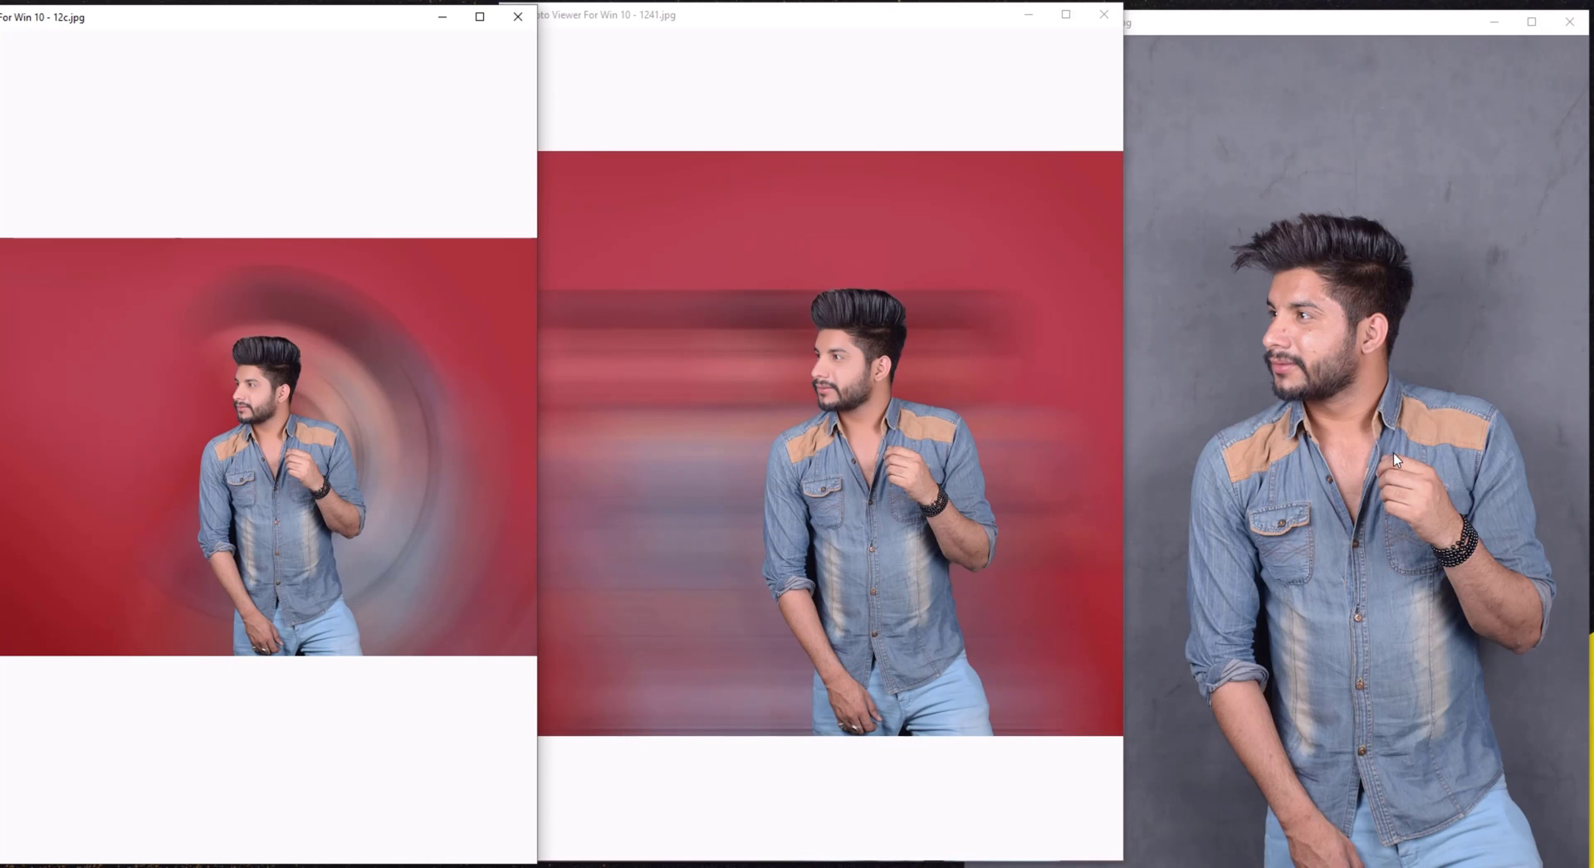
left_click(1242, 461)
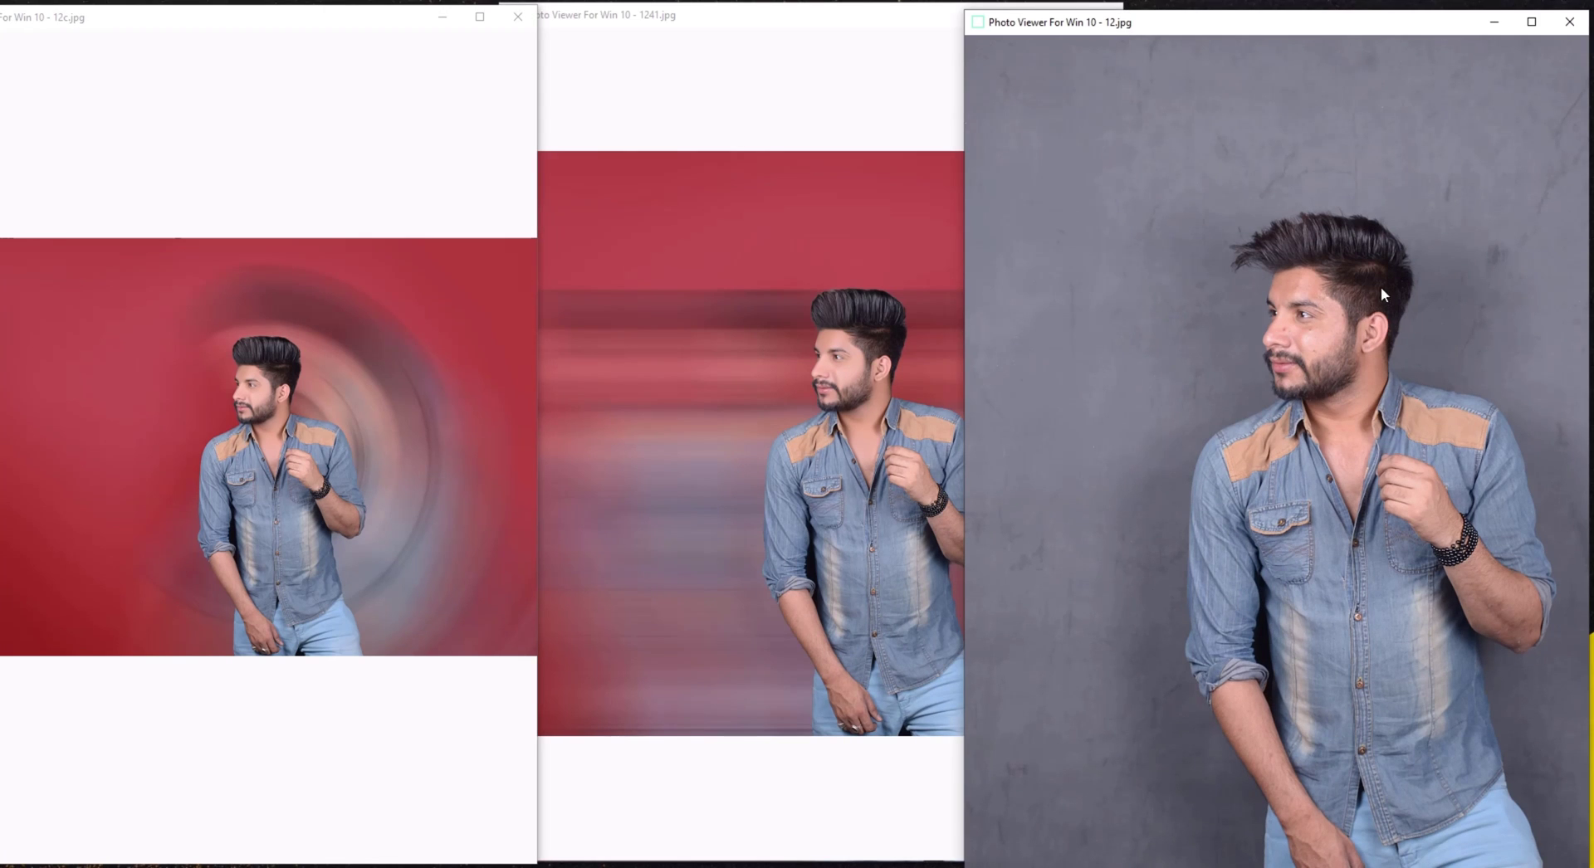
Compare the motion-blur 1241.jpg and spin-blur 12c.jpg with the original portrait, and view the zoom-blur 12cv.jpg in place of 12c.jpg
left_click(861, 294)
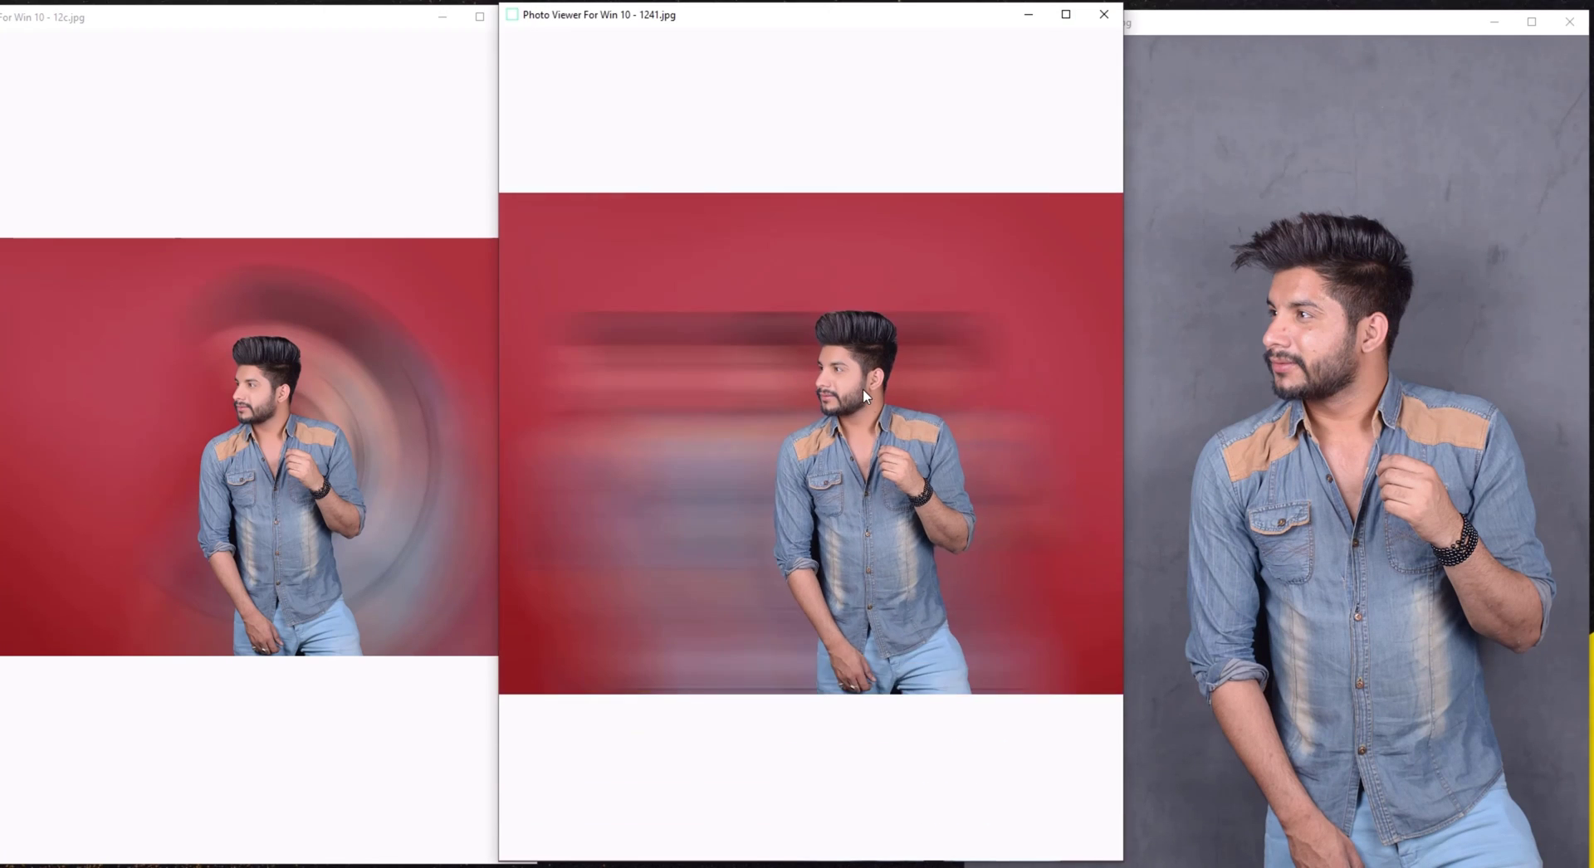
left_click(394, 400)
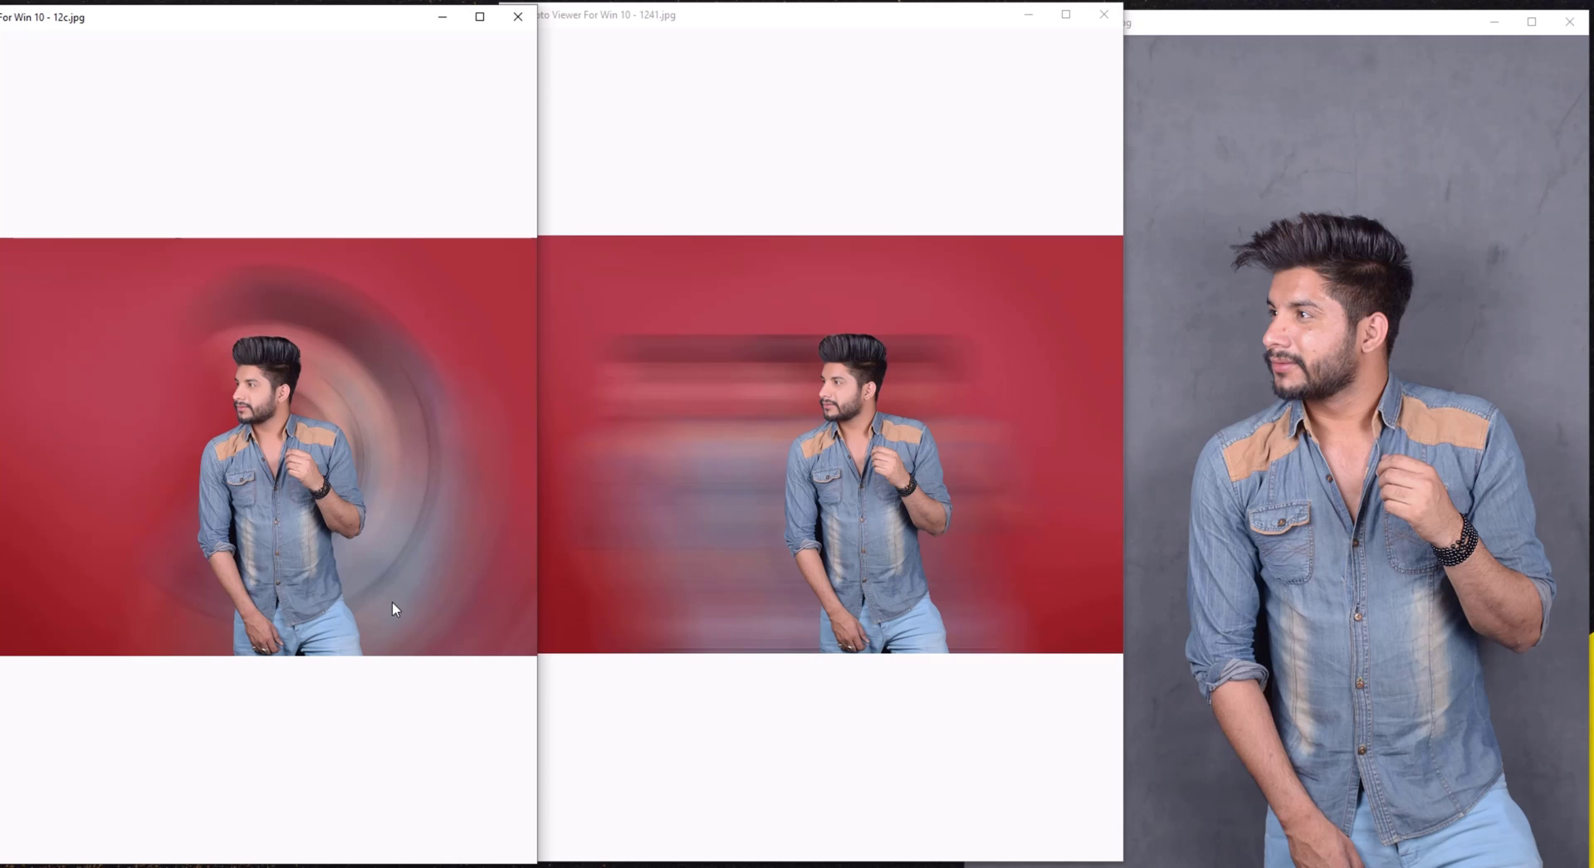
left_click(517, 17)
double_click(47, 291)
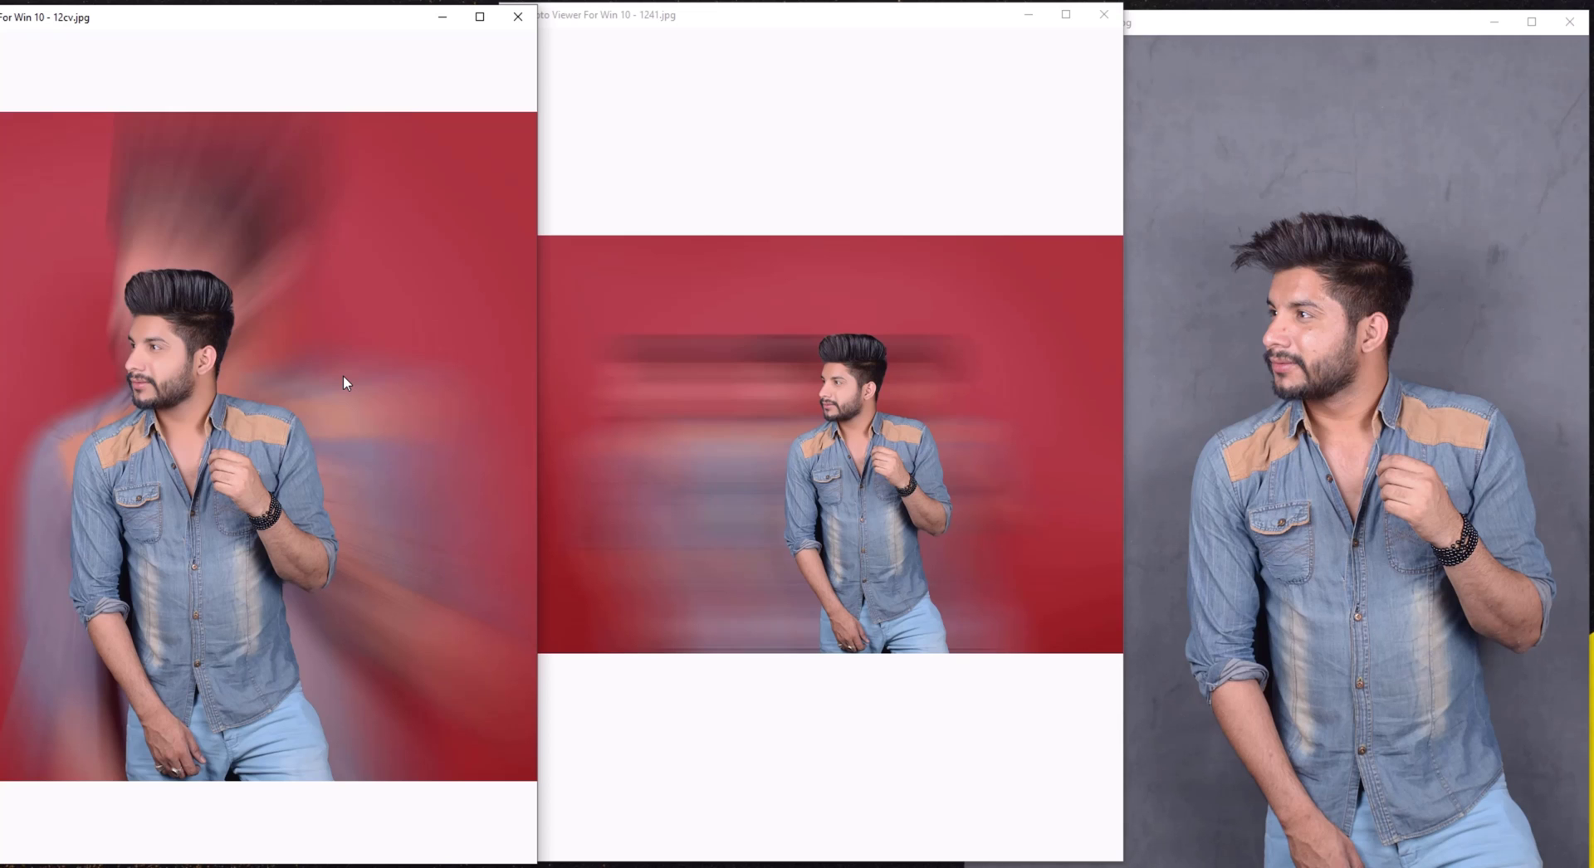
Close the photo viewer windows showing 12cv.jpg, 1241.jpg and the original 12.jpg
left_click(518, 17)
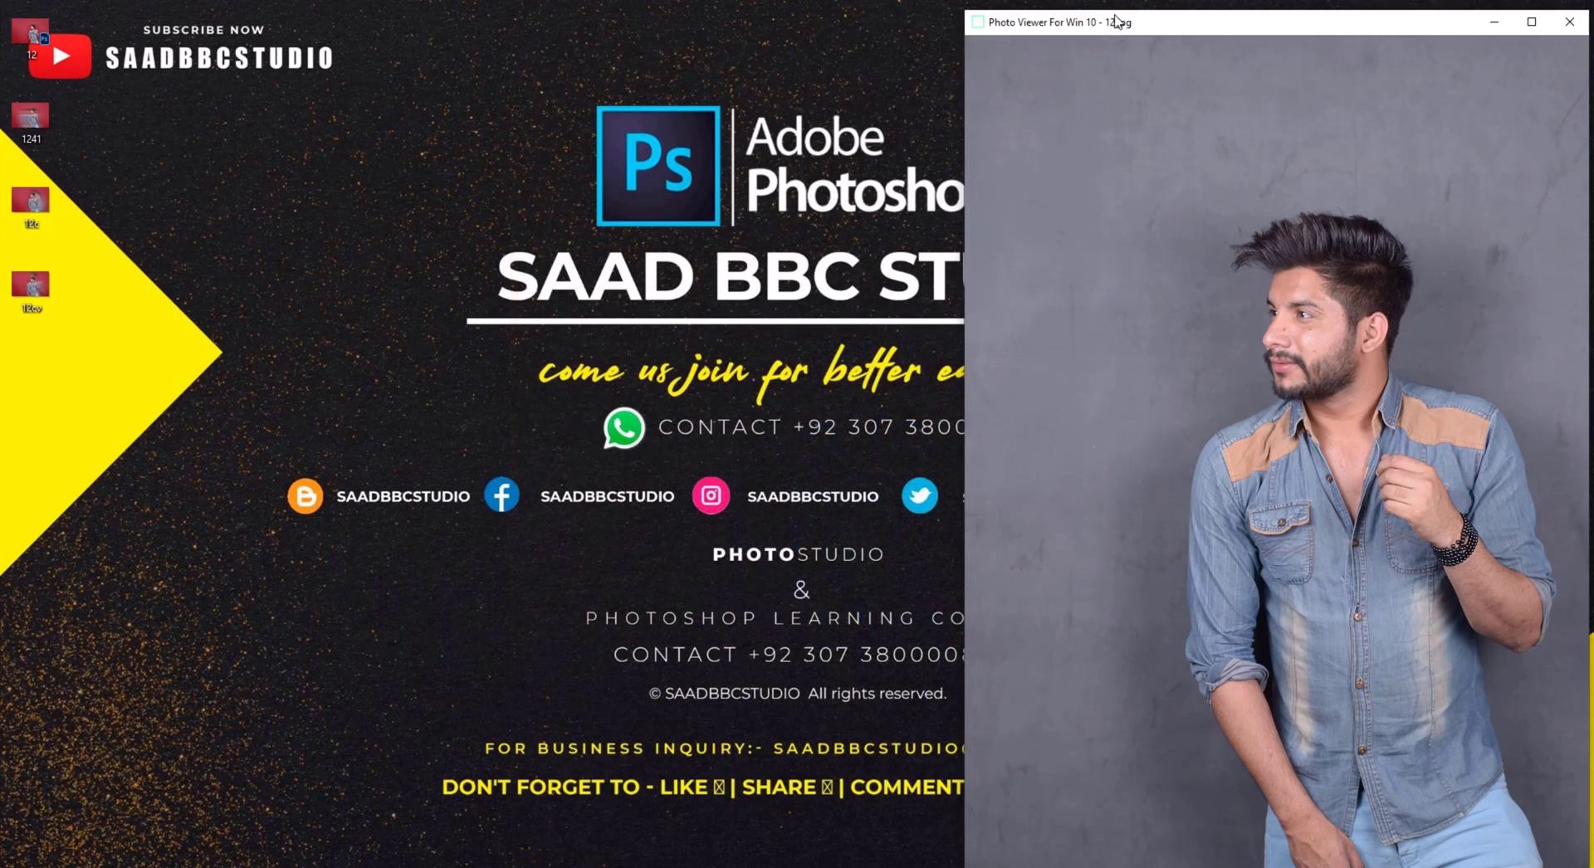
left_click(1103, 15)
left_click_drag(1128, 25, 635, 71)
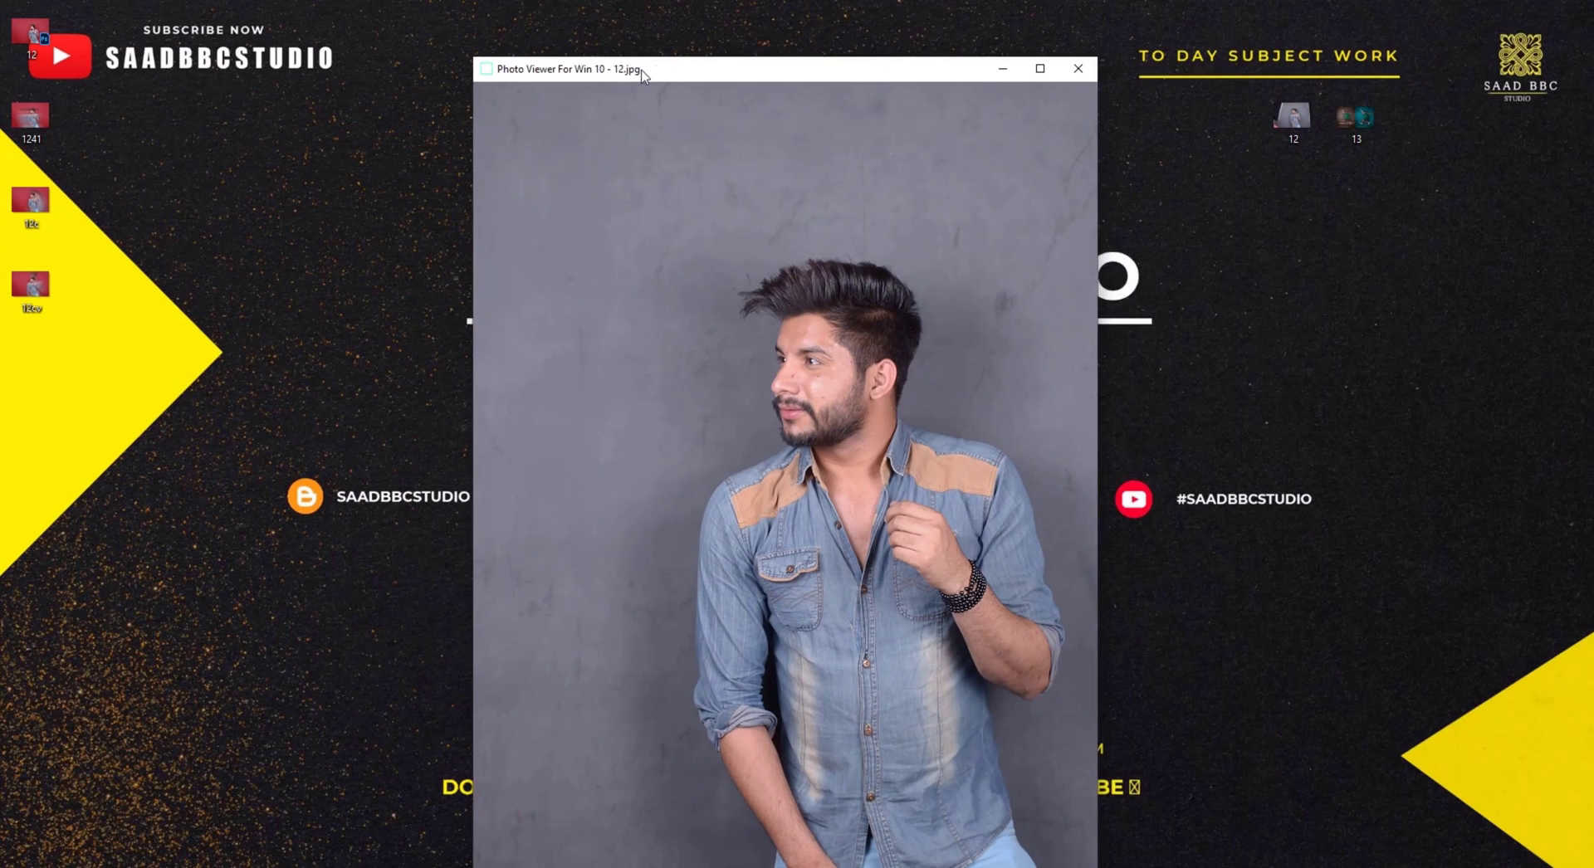
left_click(1079, 71)
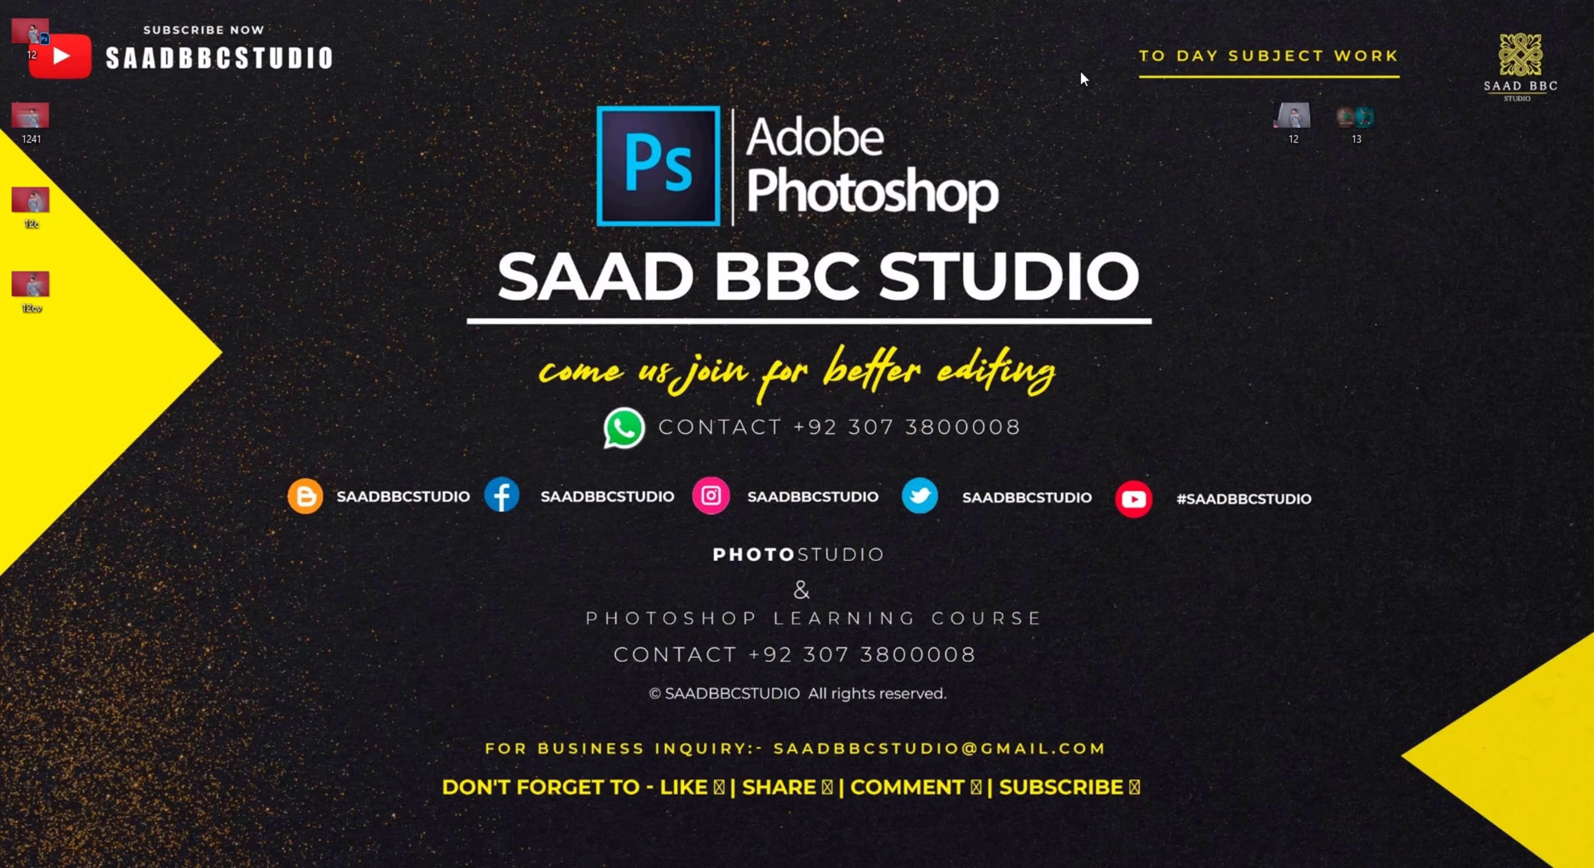